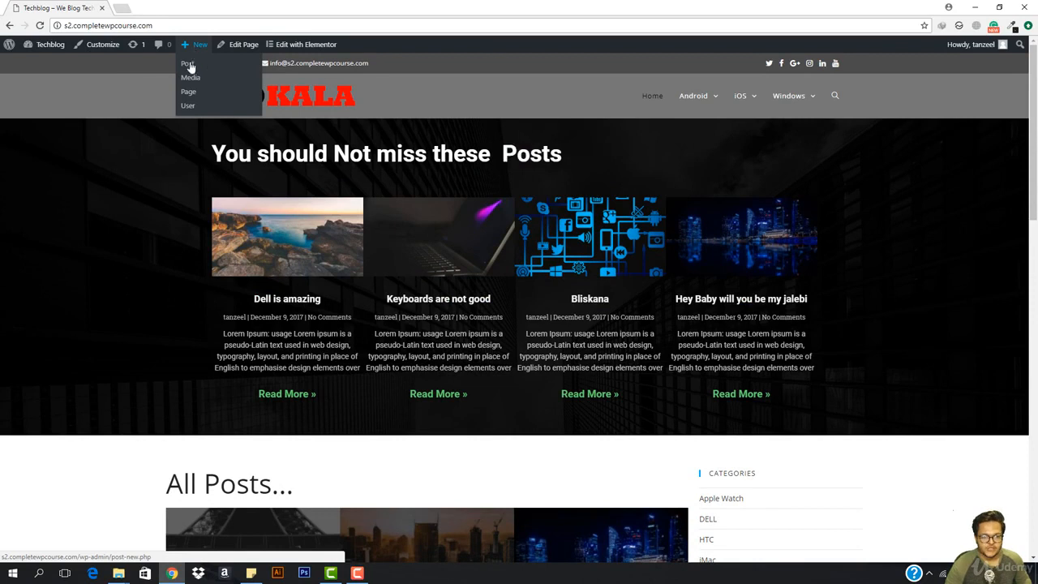
Create a new post titled "iOS has some bugs that needs to be fixed".
click(188, 67)
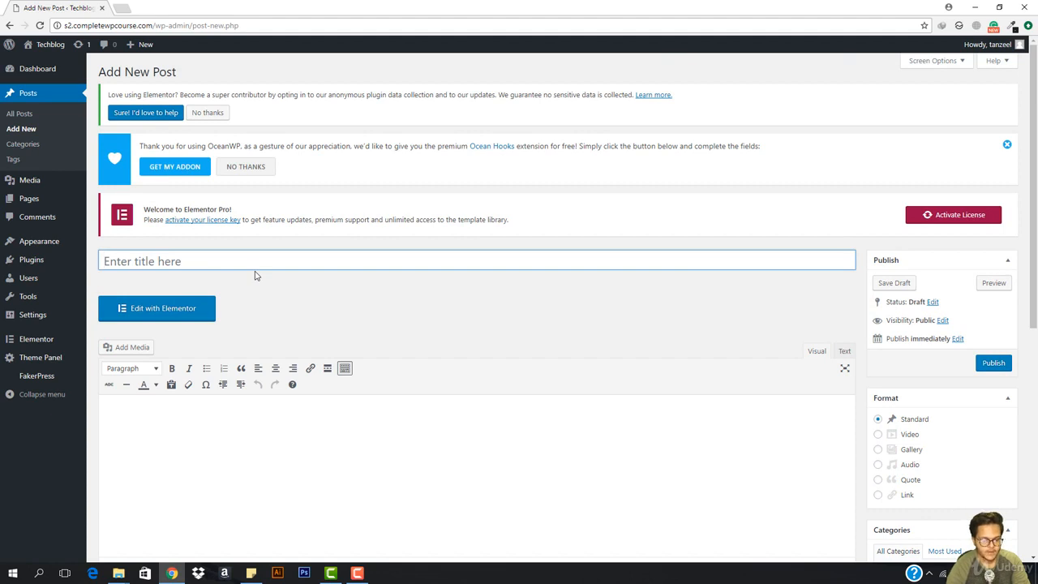
text(iOS)
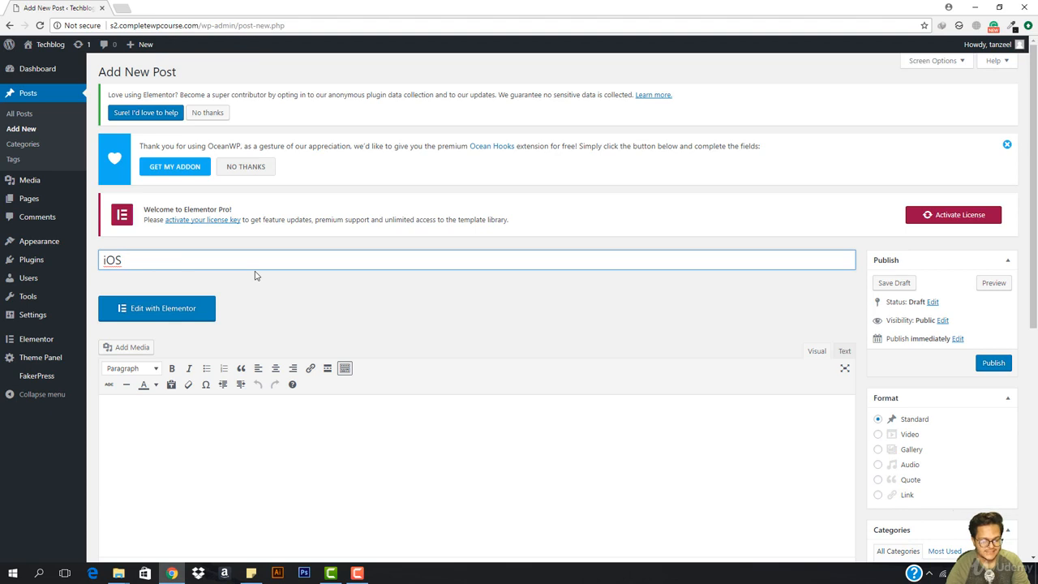
text( has some bugs that needs to be fixed)
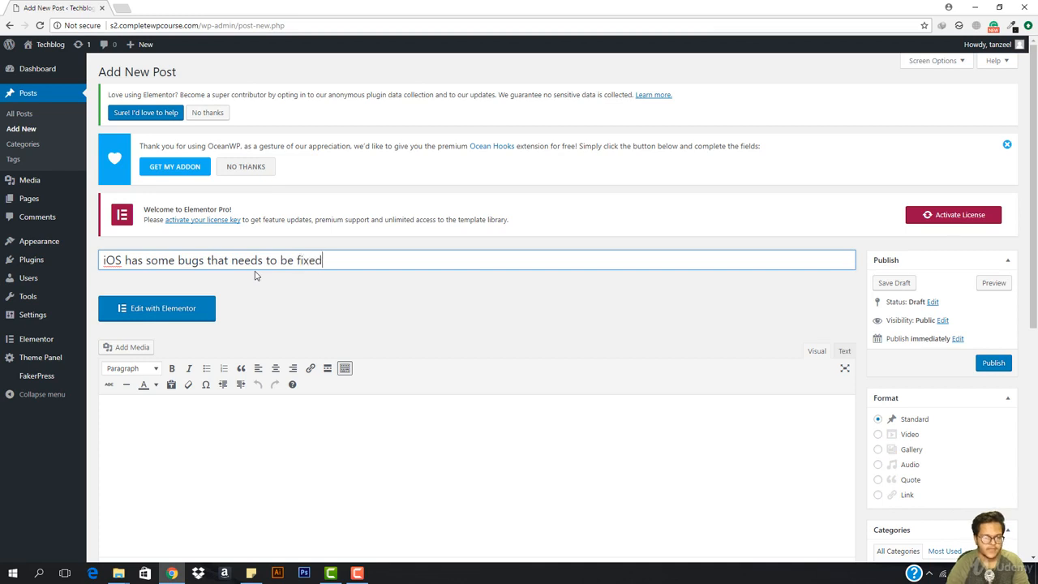
Assign the post to the iOS category and add the tags ios, bugs and apple.
scroll(260, 269, down, 2)
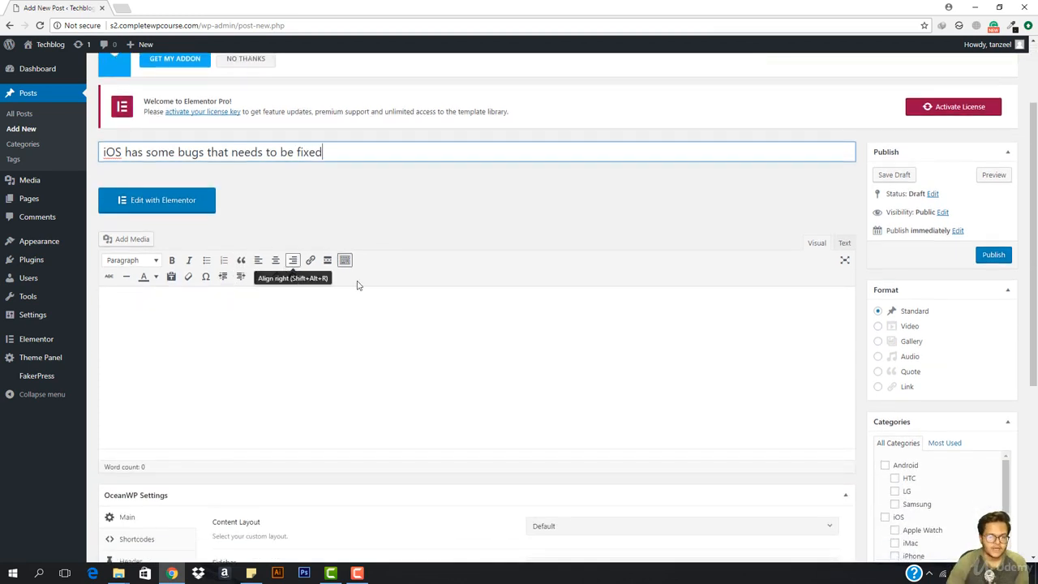
scroll(941, 351, down, 2)
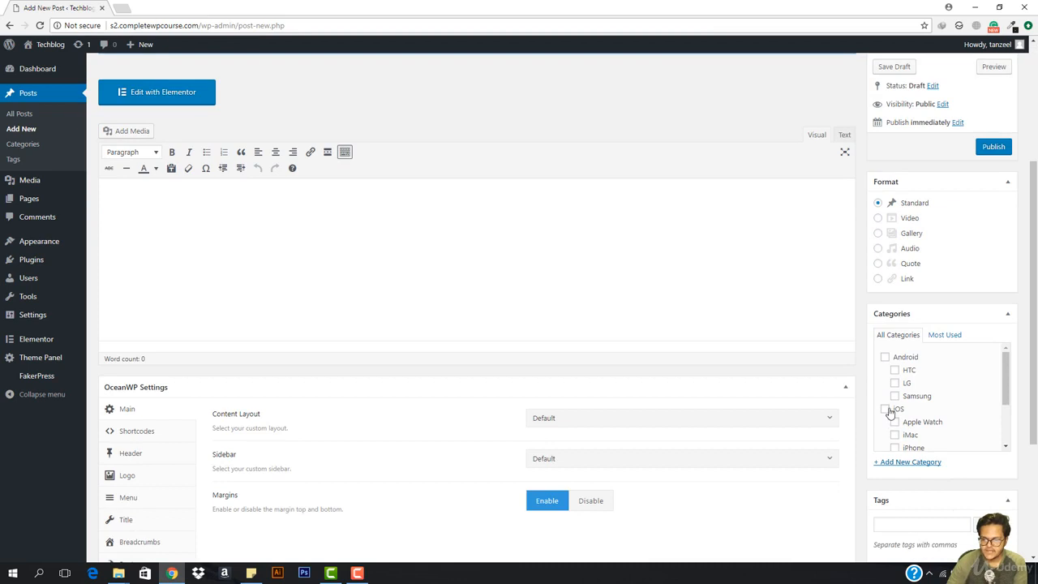
scroll(892, 413, down, 3)
click(922, 522)
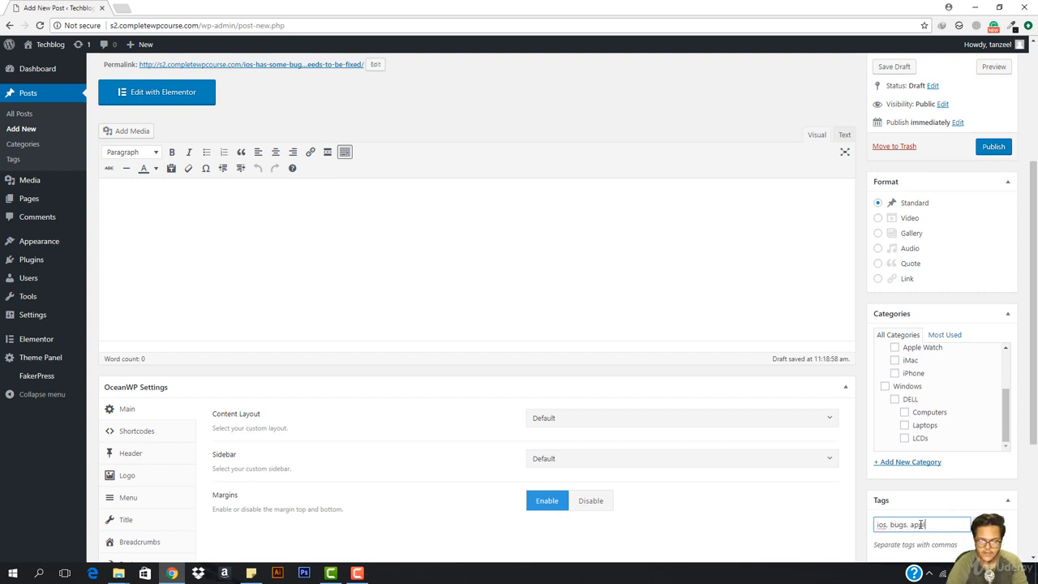
key(Return)
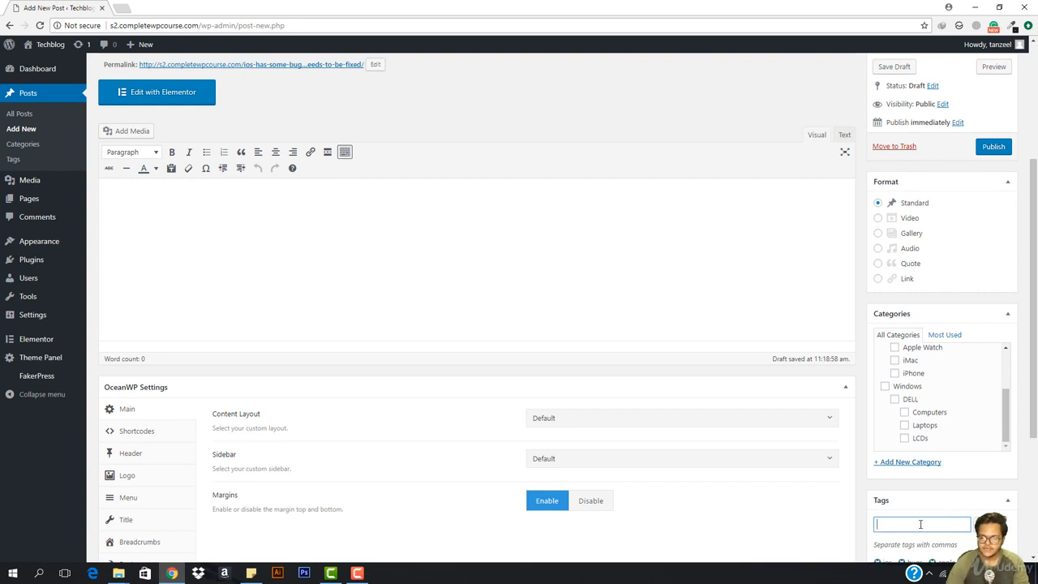
Set the post's OceanWP content layout to 100% Full Width and disable its margins.
scroll(894, 526, down, 2)
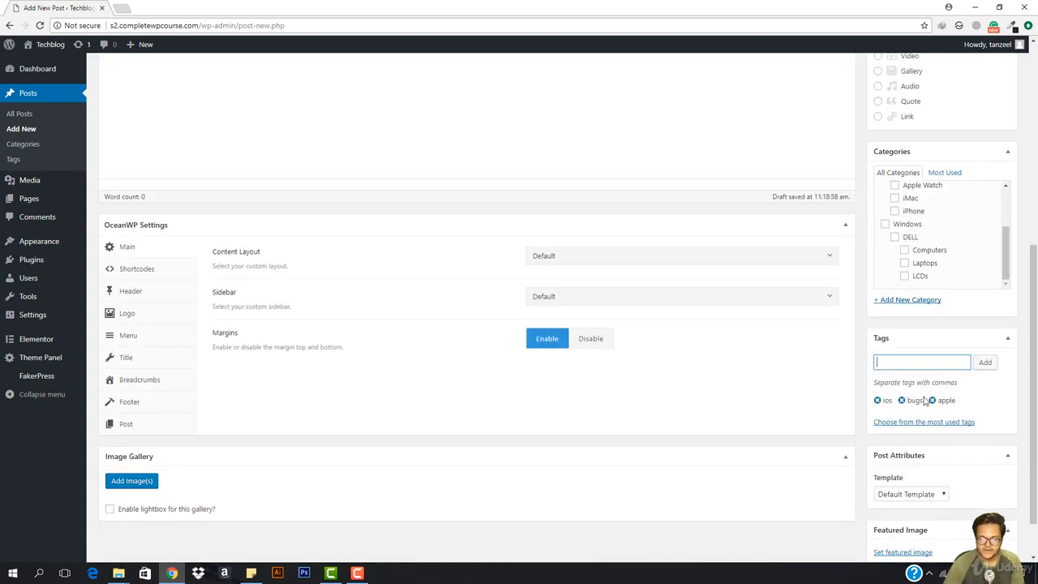
click(556, 257)
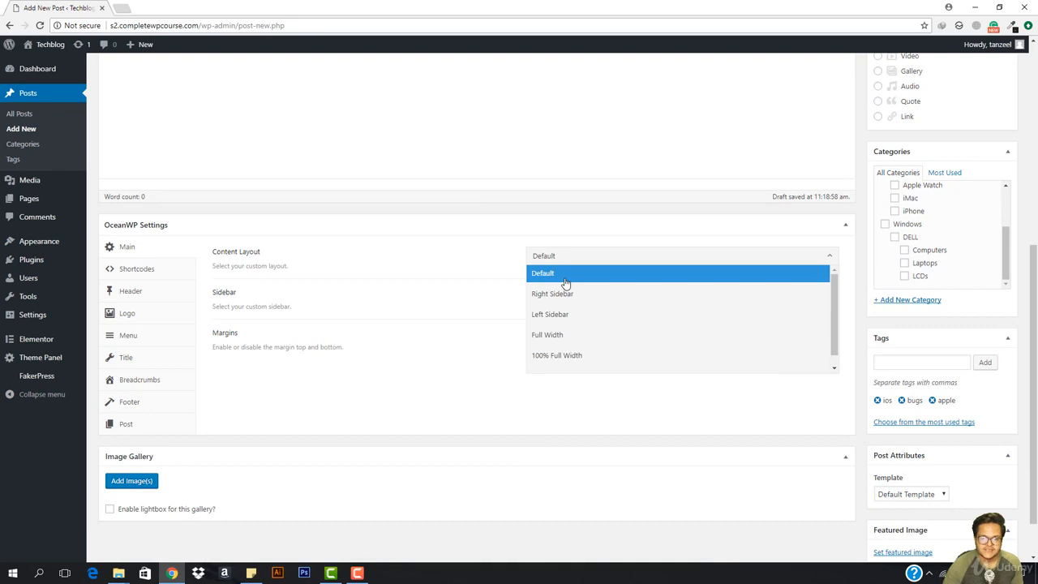
click(573, 355)
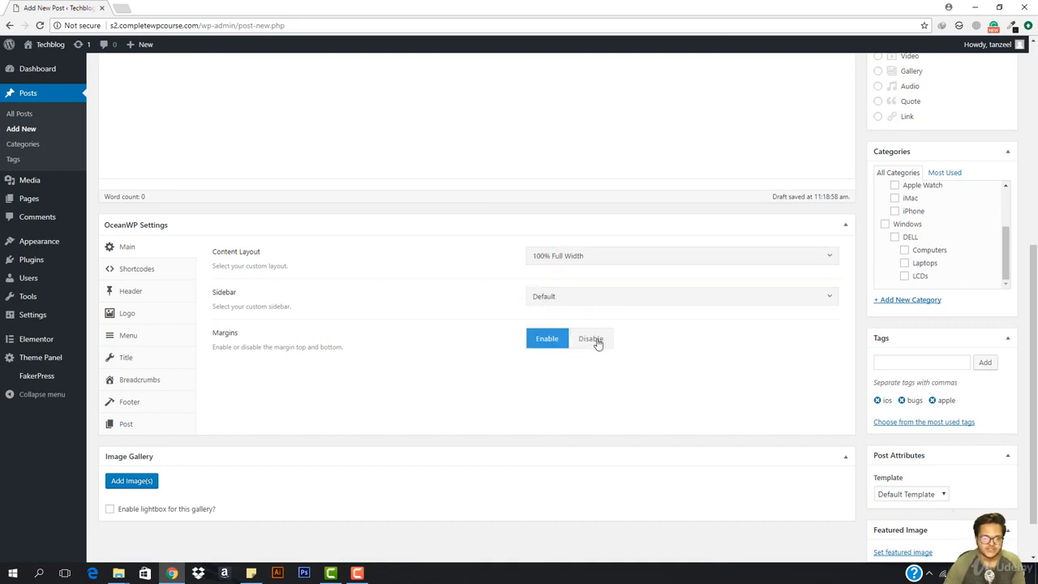
click(594, 339)
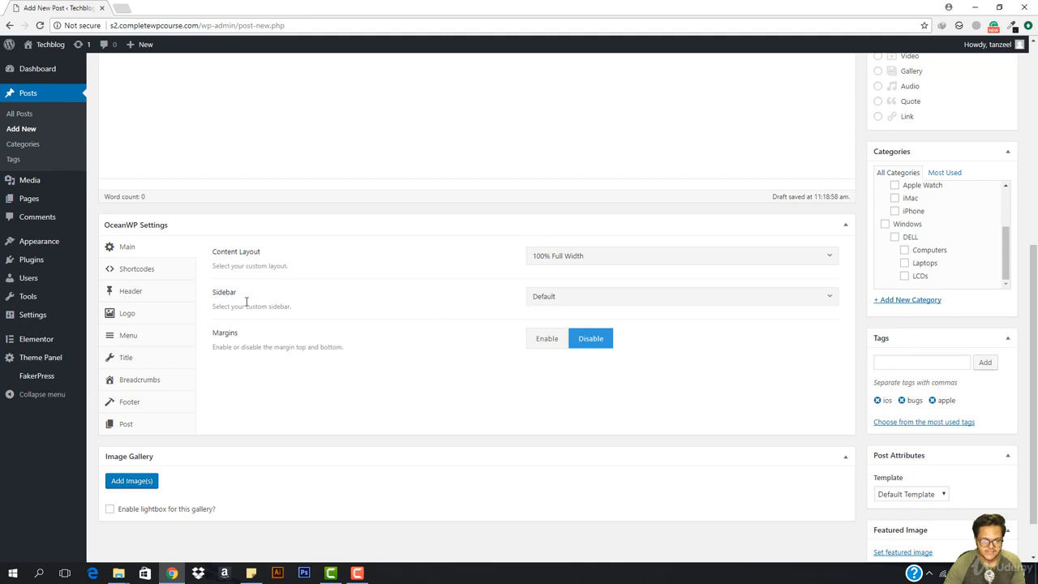
Disable the page title display in the post's OceanWP title settings.
click(143, 365)
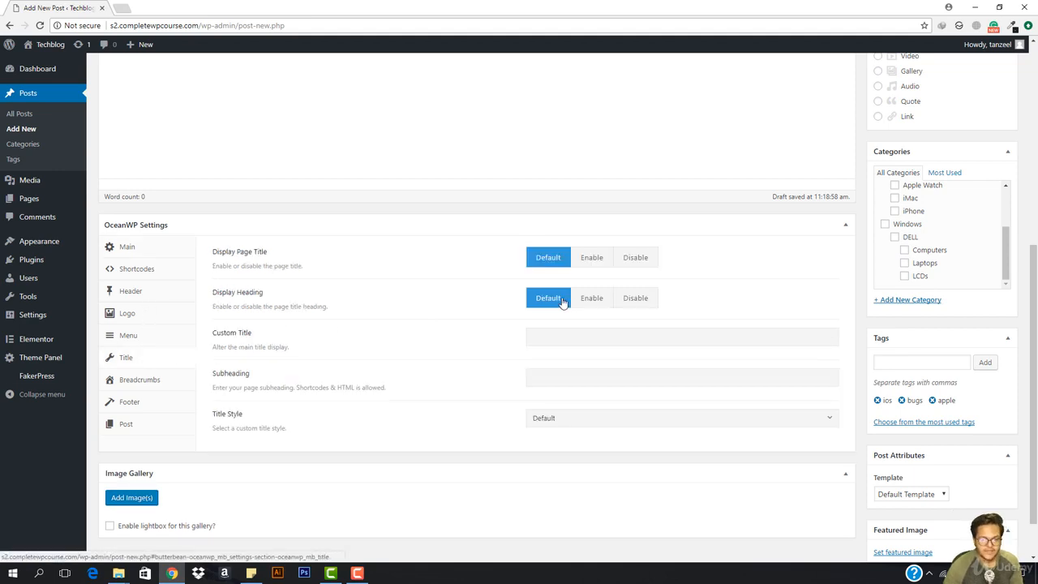
click(639, 259)
scroll(641, 260, up, 5)
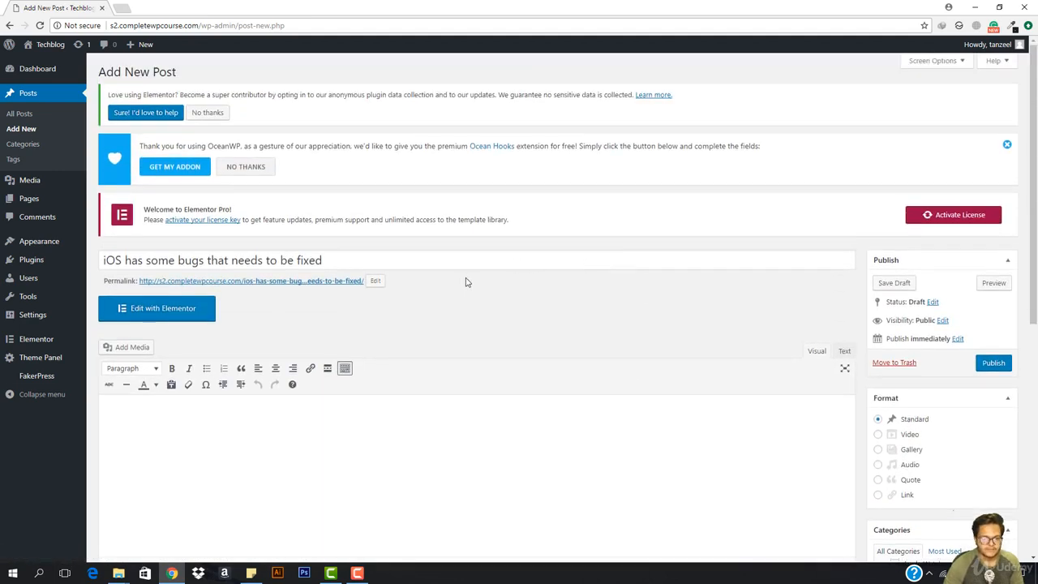
Look through the OceanWP logo, breadcrumbs, shortcodes, header, footer and post format settings for this post.
scroll(405, 316, down, 4)
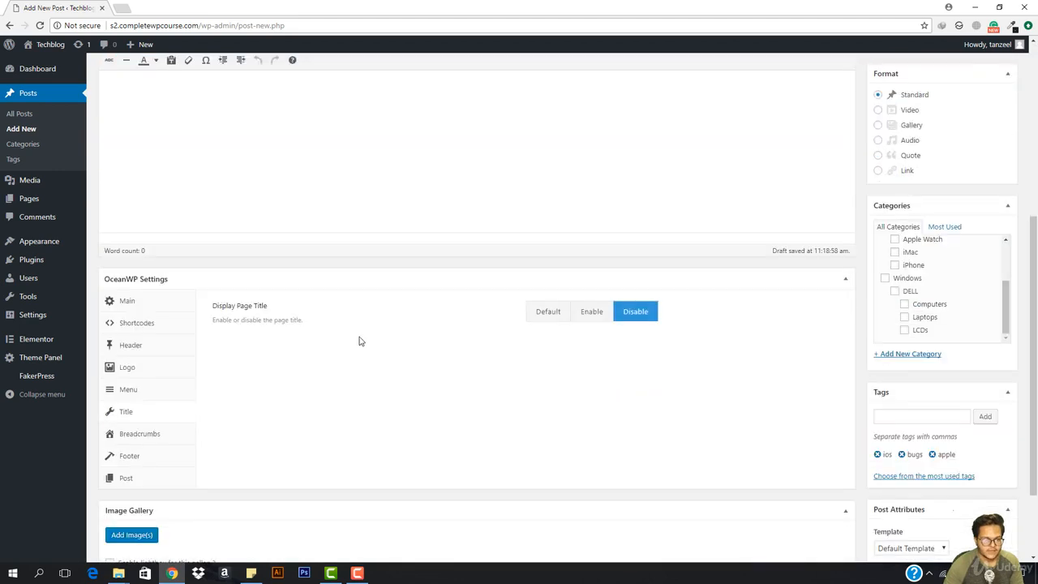
click(150, 371)
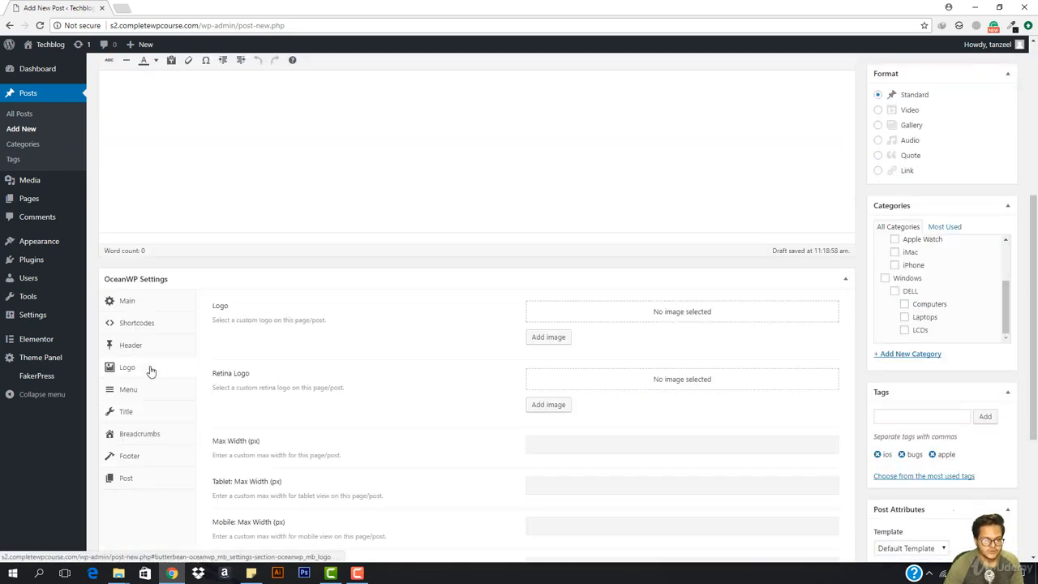
click(145, 435)
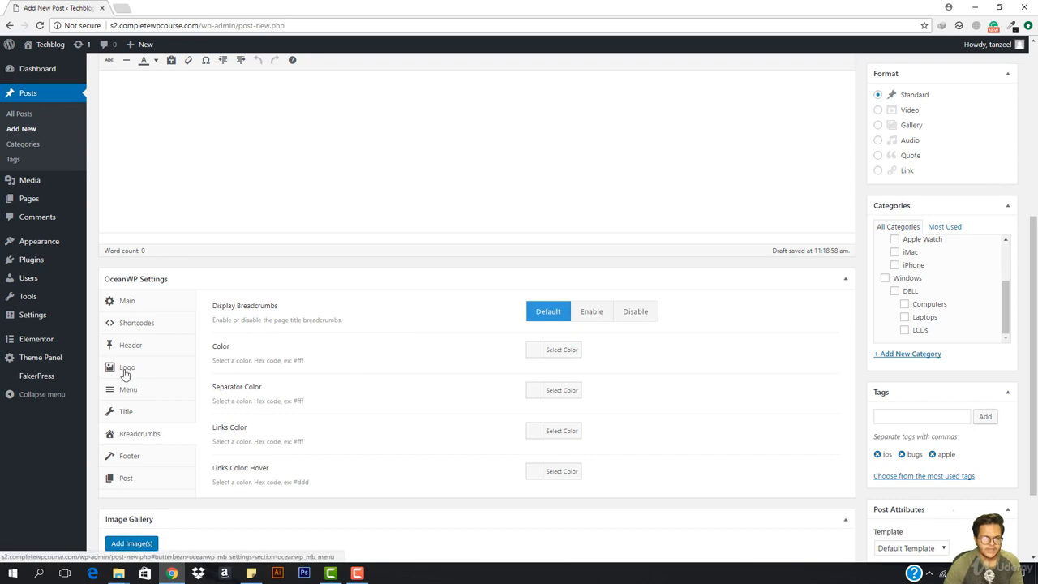
click(128, 325)
scroll(264, 256, down, 1)
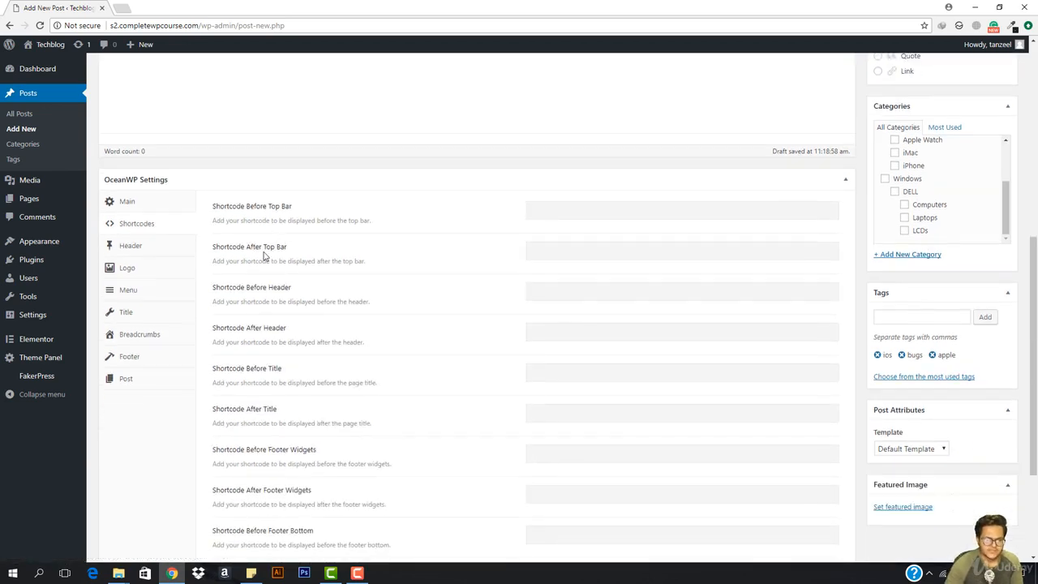
scroll(264, 256, down, 1)
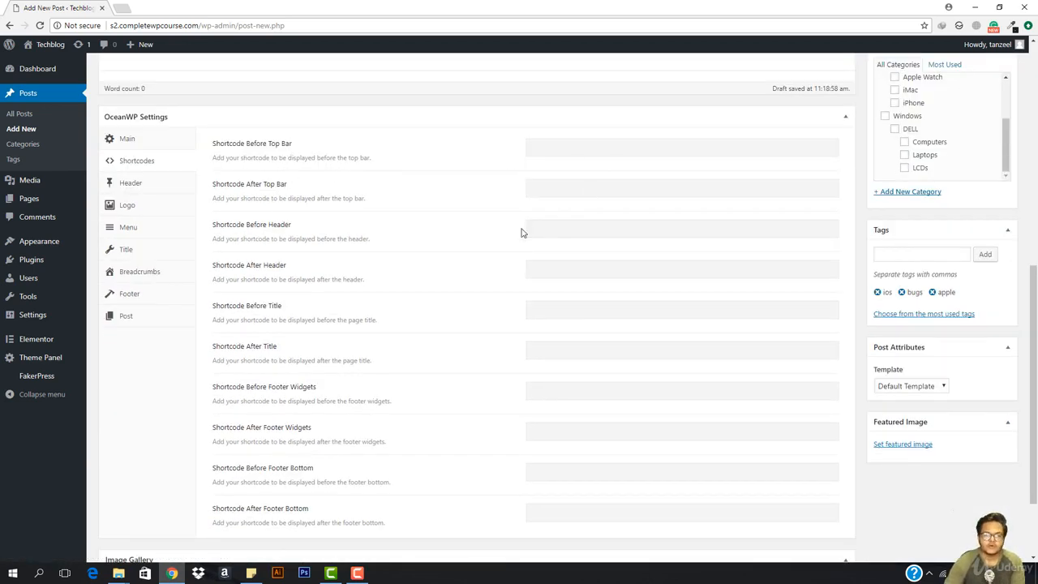
scroll(454, 276, down, 2)
click(142, 99)
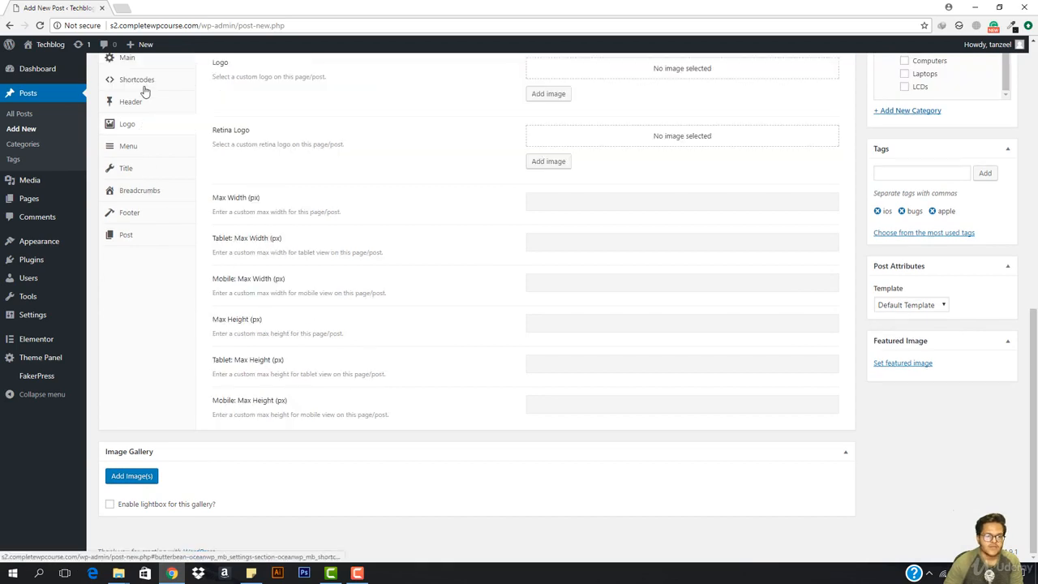
click(132, 102)
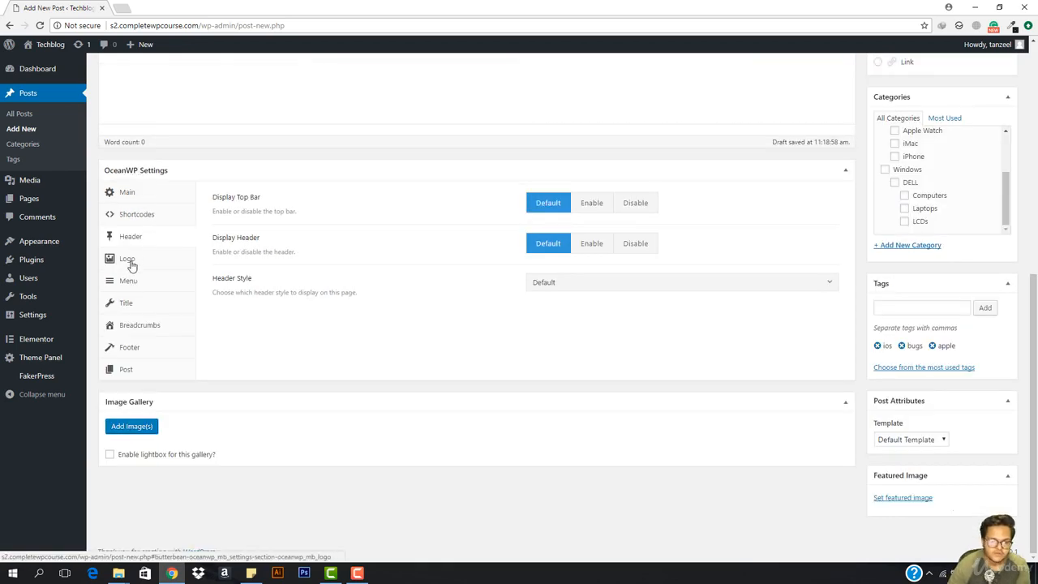
click(137, 349)
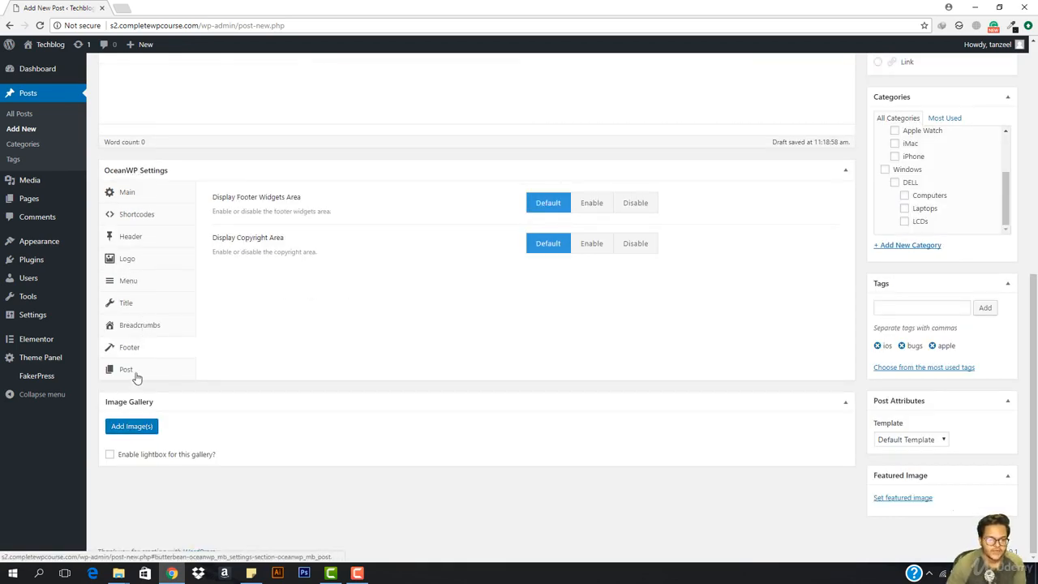
click(131, 371)
scroll(343, 187, up, 1)
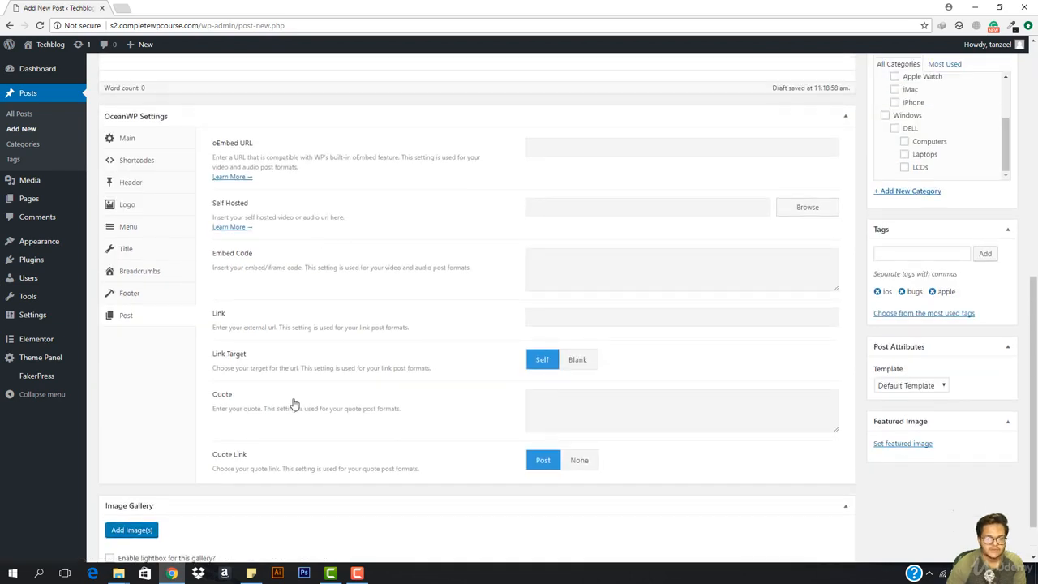
scroll(441, 341, down, 1)
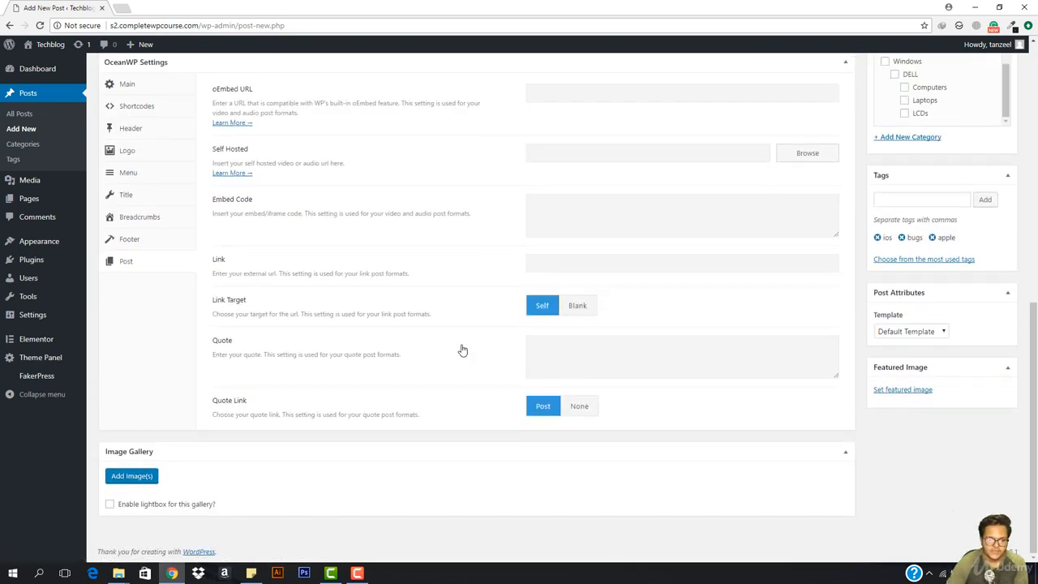
scroll(776, 290, up, 5)
scroll(792, 309, down, 5)
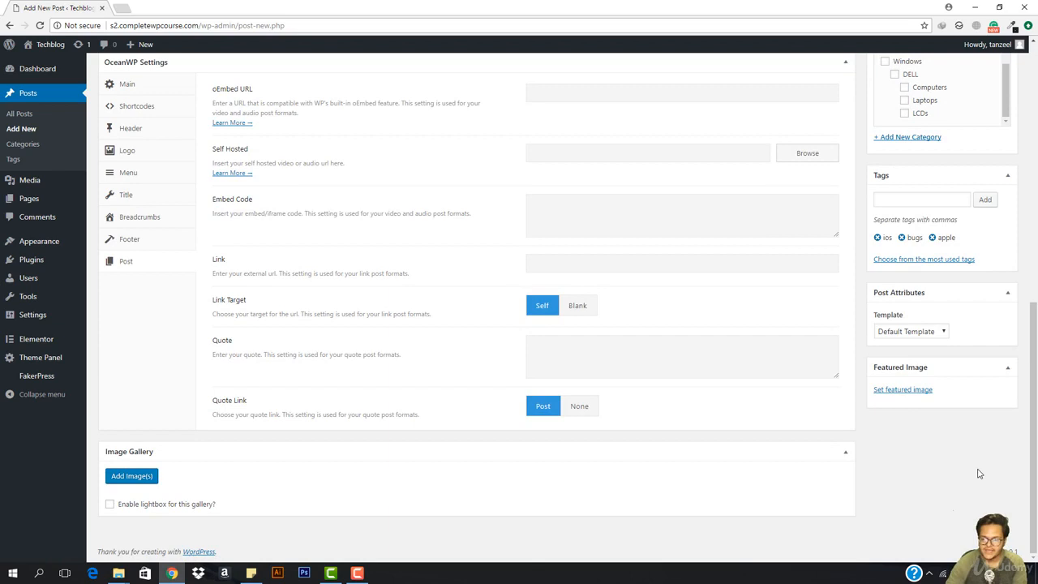
Set the daytime city skyline picture from the media library as the featured image and publish the post.
click(905, 392)
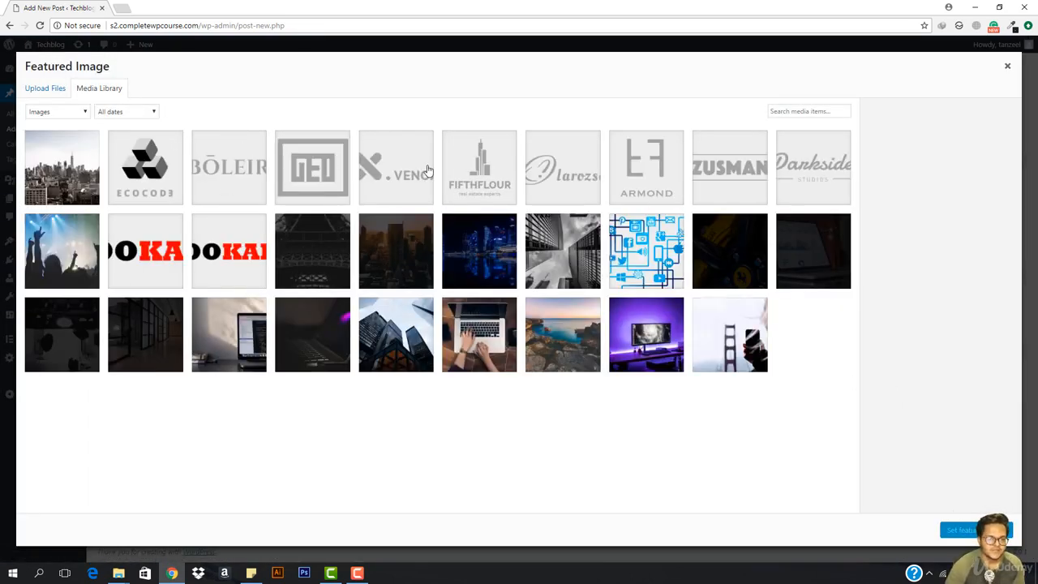
click(95, 195)
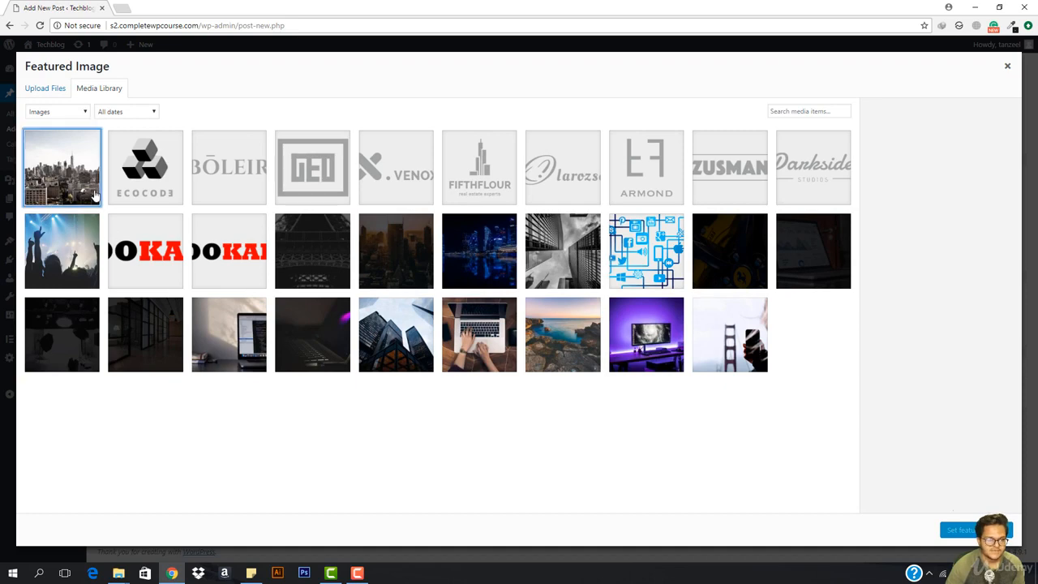
click(957, 529)
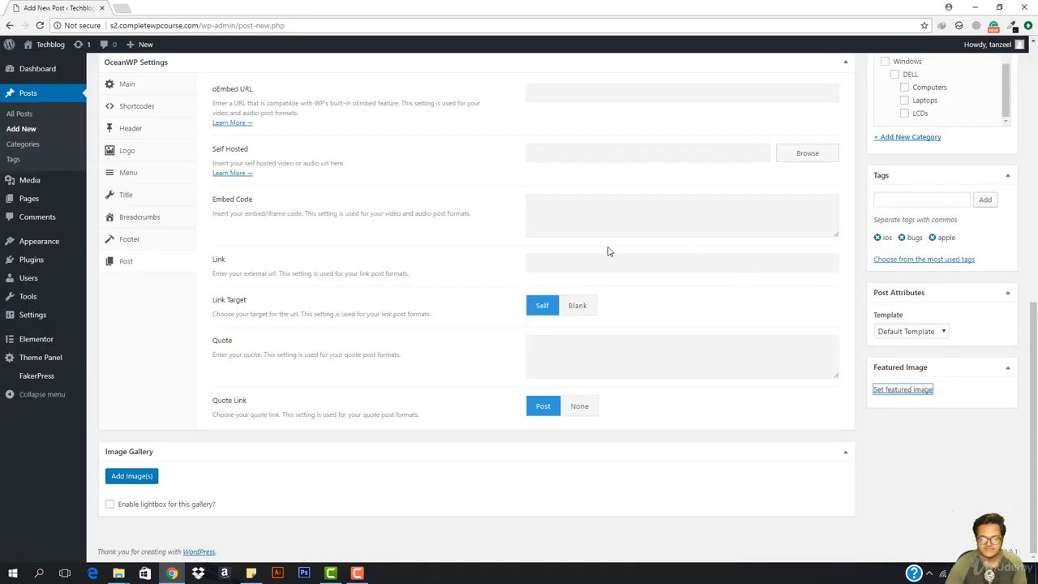
scroll(611, 246, up, 10)
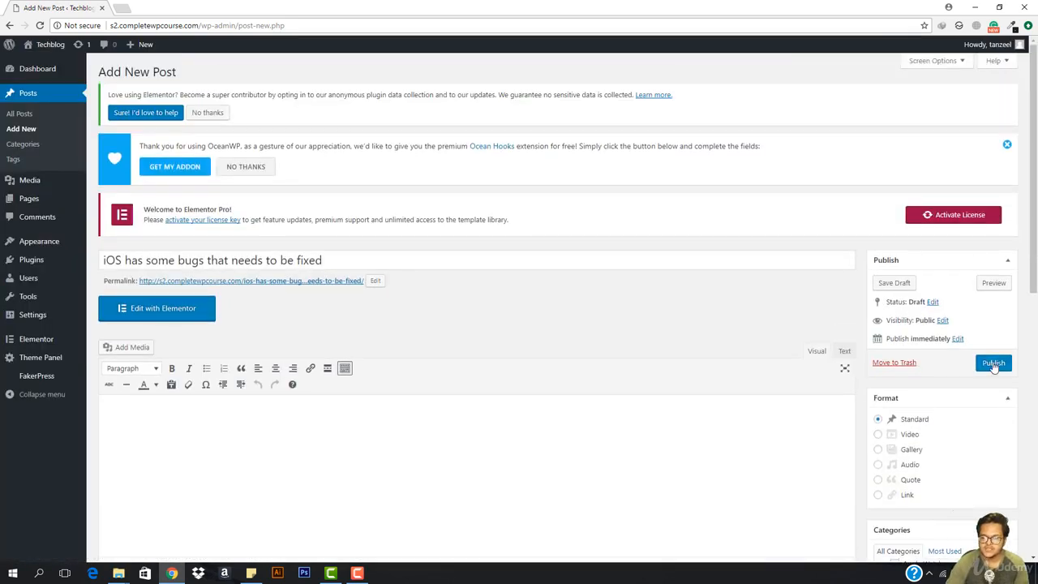
click(993, 365)
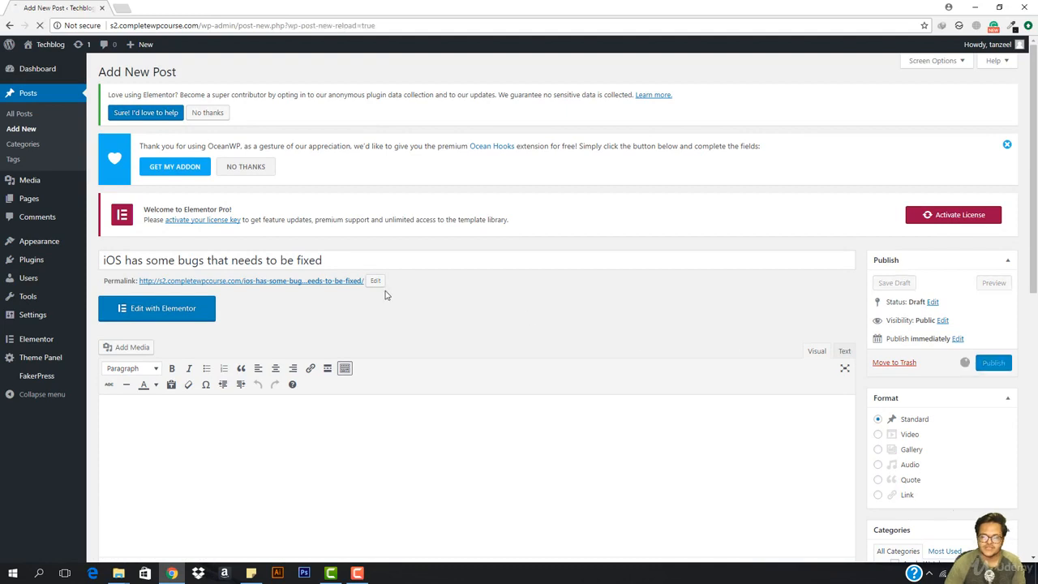
Open the post's permalink in a new browser tab and review the published page's layout from header to related posts.
right_click(238, 280)
click(288, 287)
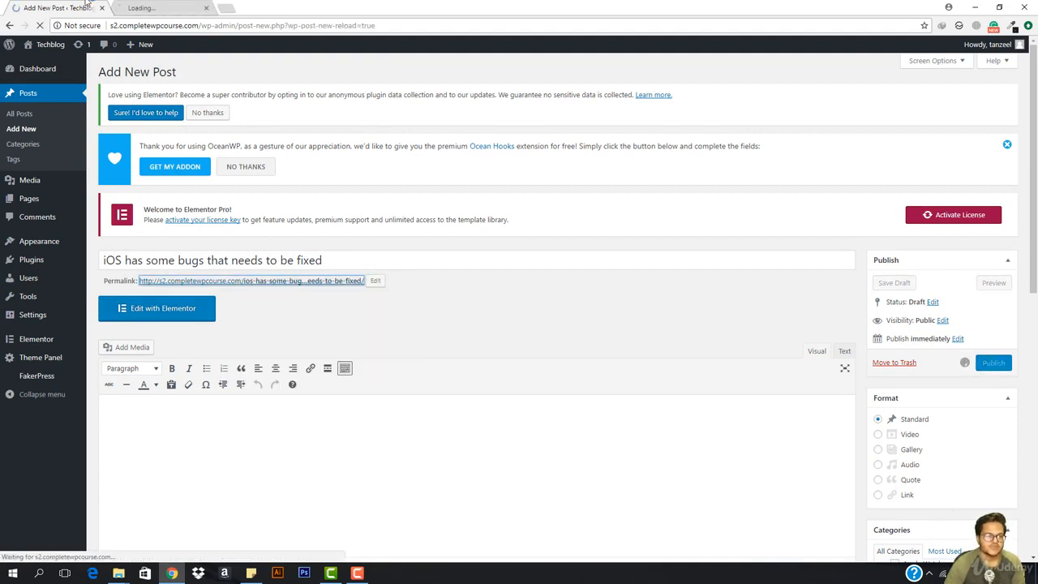
click(154, 7)
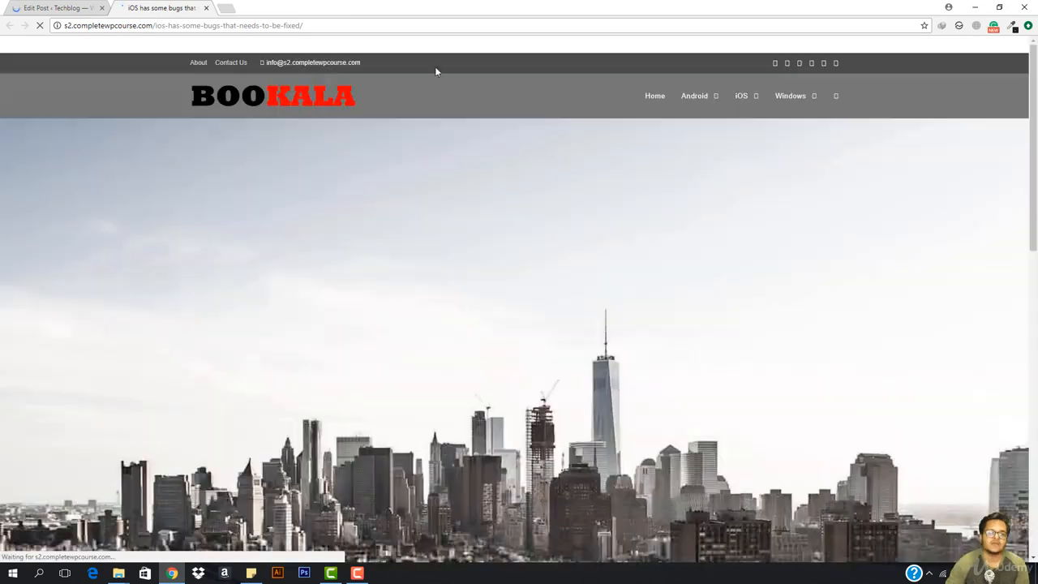
scroll(500, 213, down, 8)
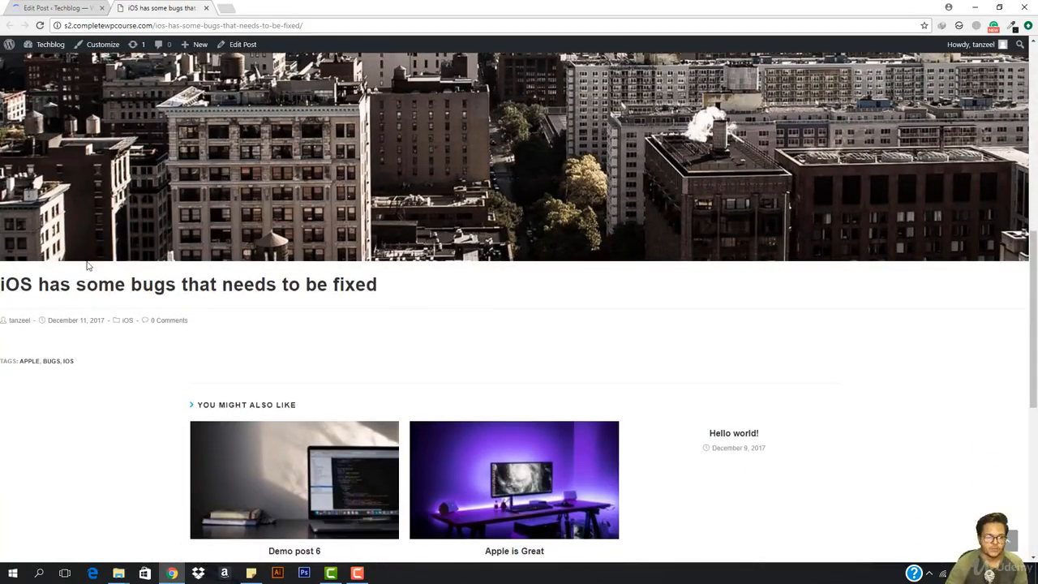
scroll(365, 230, down, 4)
scroll(515, 247, up, 12)
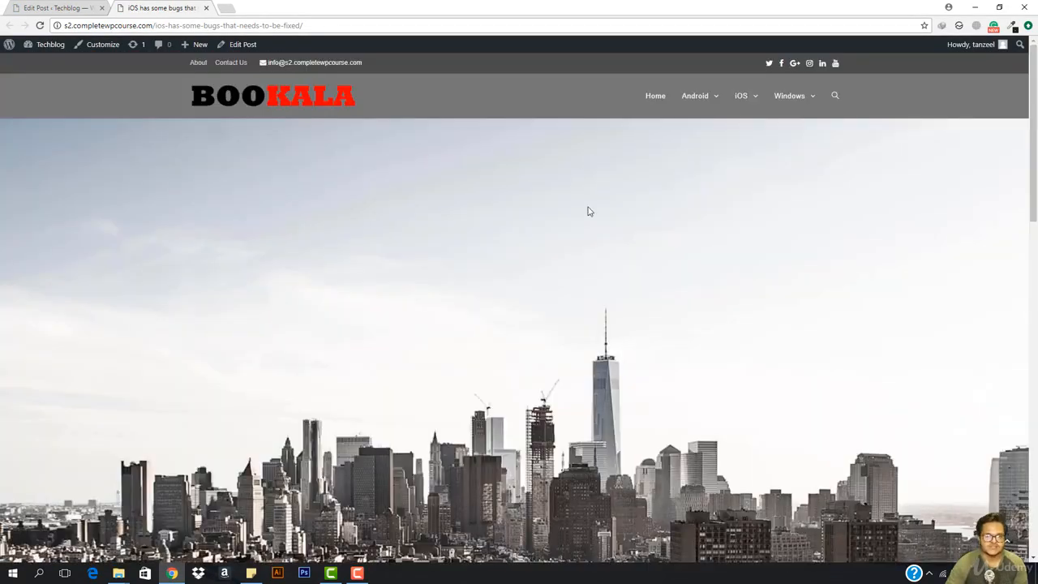
scroll(607, 245, down, 5)
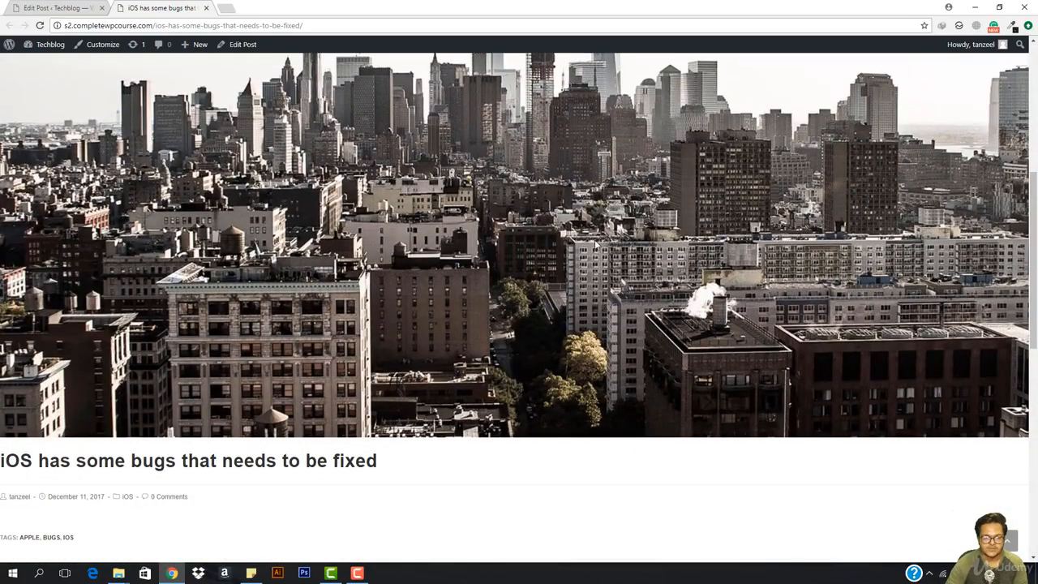
scroll(479, 256, up, 6)
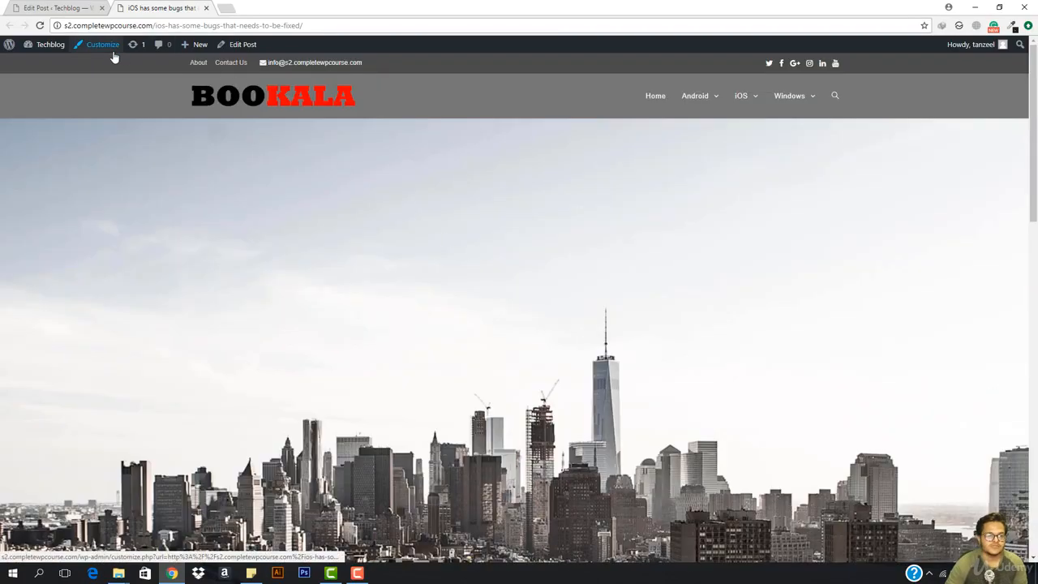
Open the theme Customizer for the published post and recheck the post's OceanWP main and shortcode settings in the post editor.
click(110, 50)
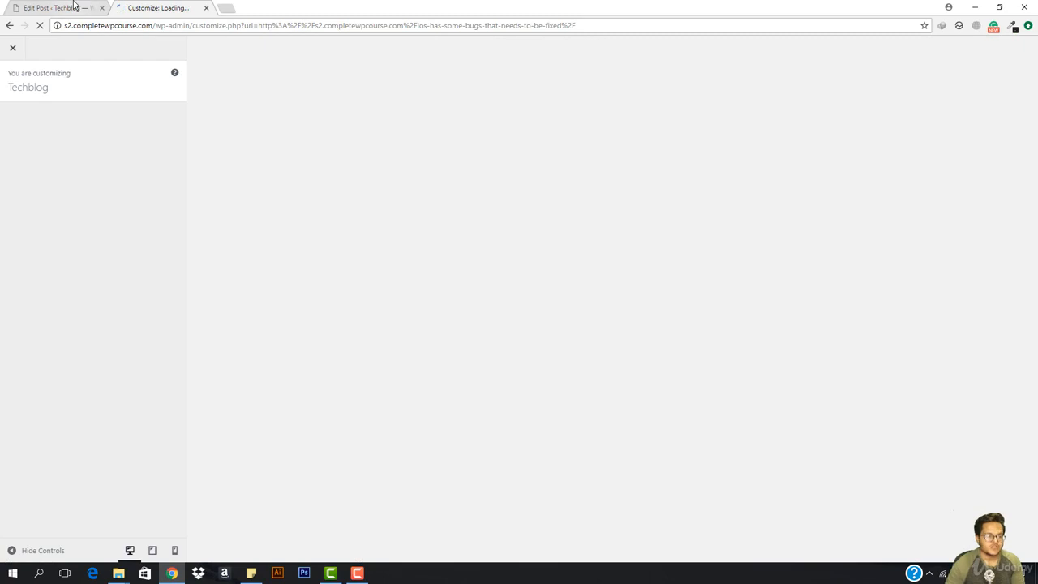
click(8, 4)
click(50, 7)
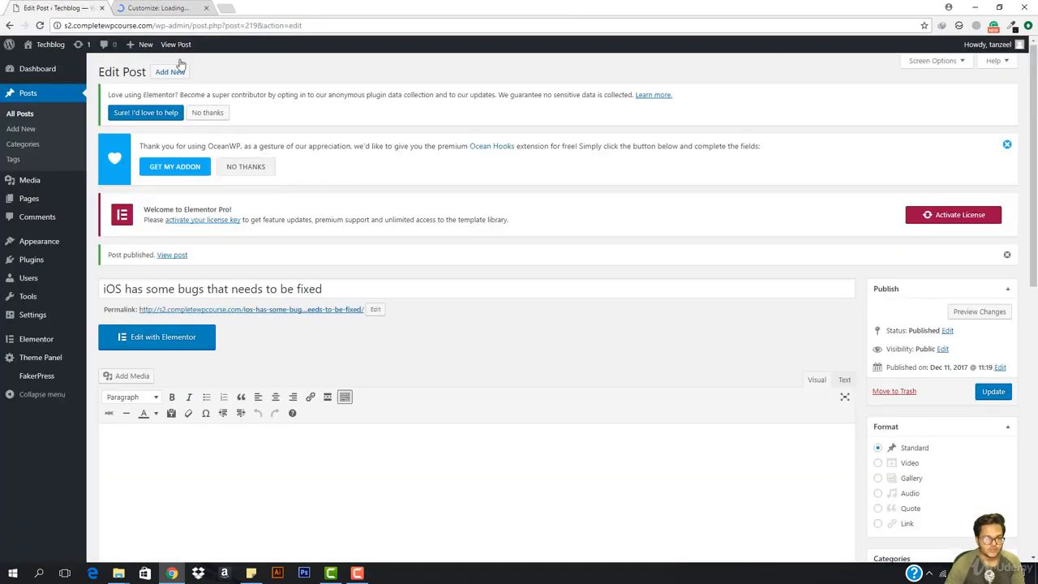
scroll(725, 271, down, 10)
scroll(852, 260, up, 3)
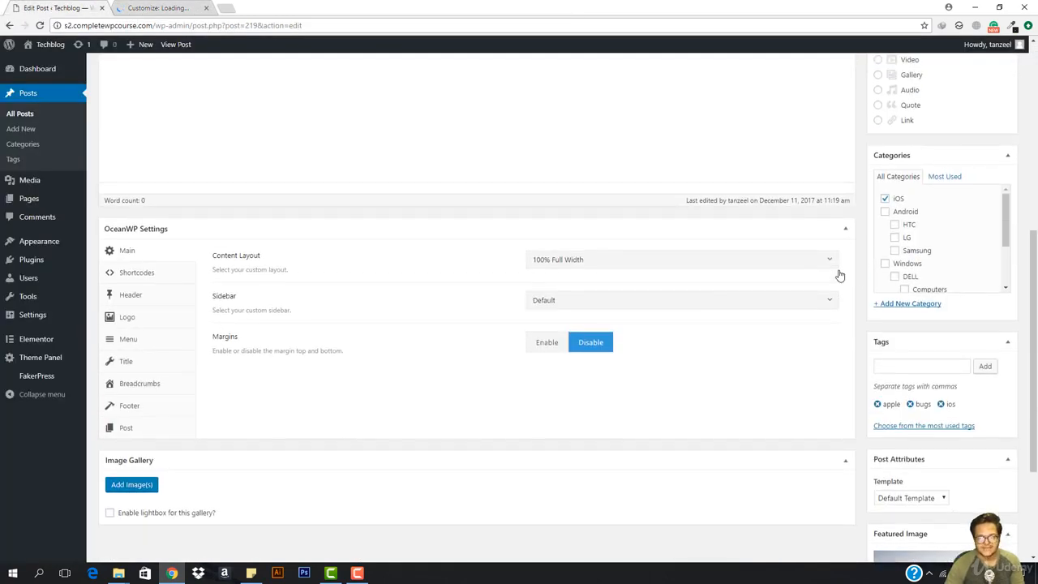
scroll(657, 292, down, 3)
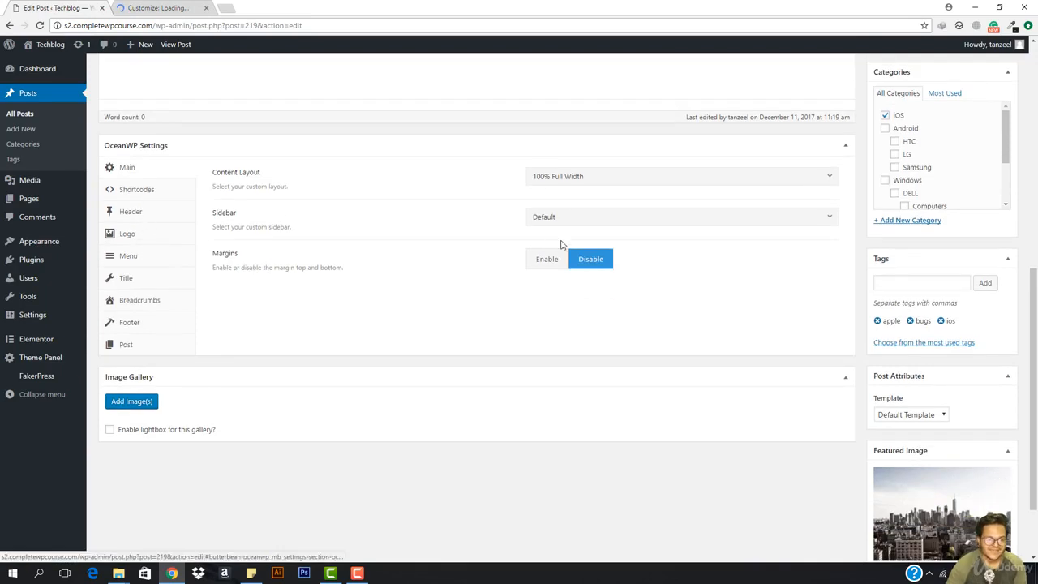
click(186, 7)
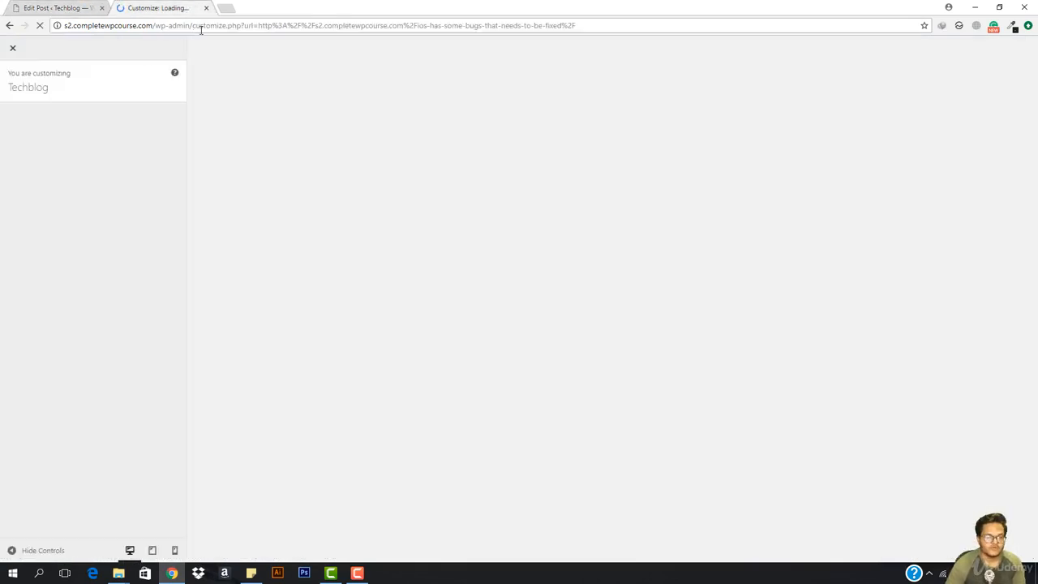
click(32, 7)
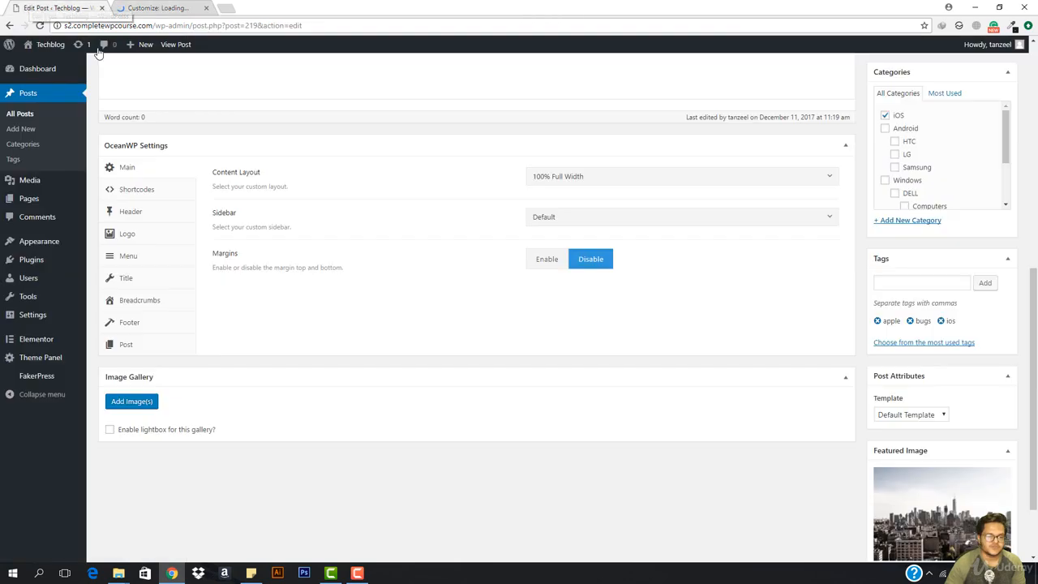
click(134, 190)
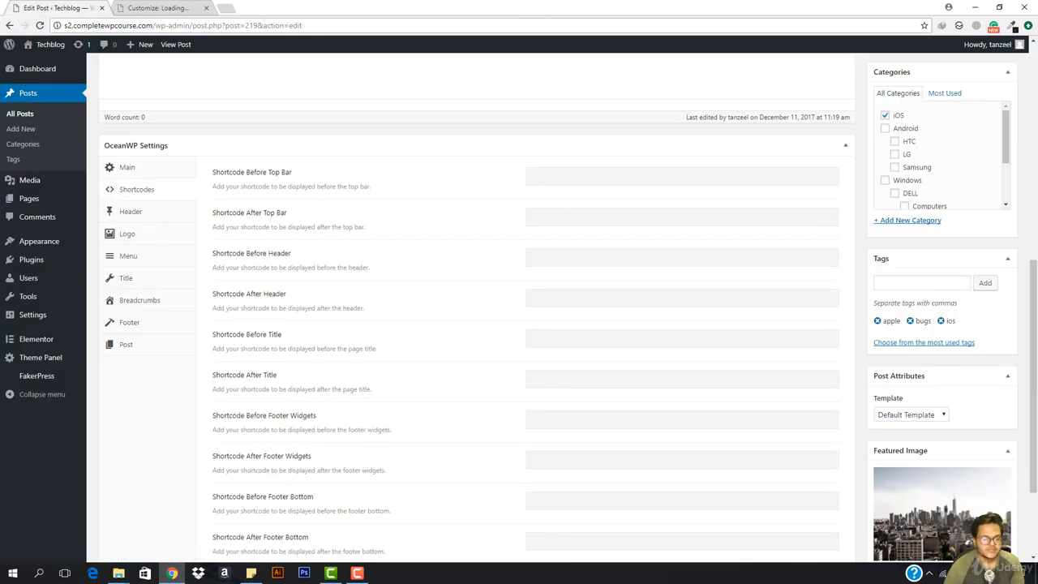
click(357, 573)
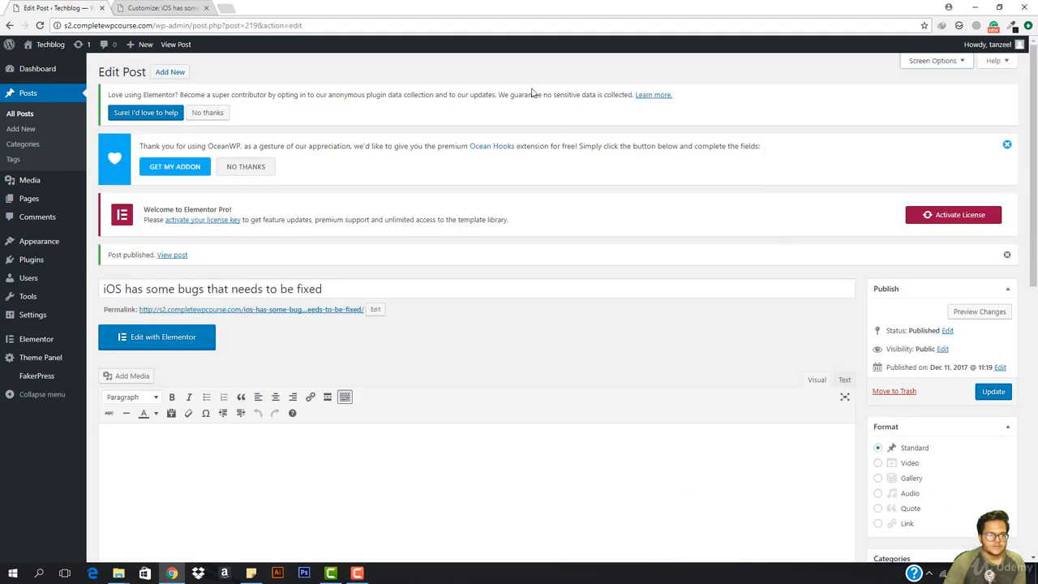
Open the Customizer's single post settings for the blog and look through the layout, heading and element positioning options.
click(148, 6)
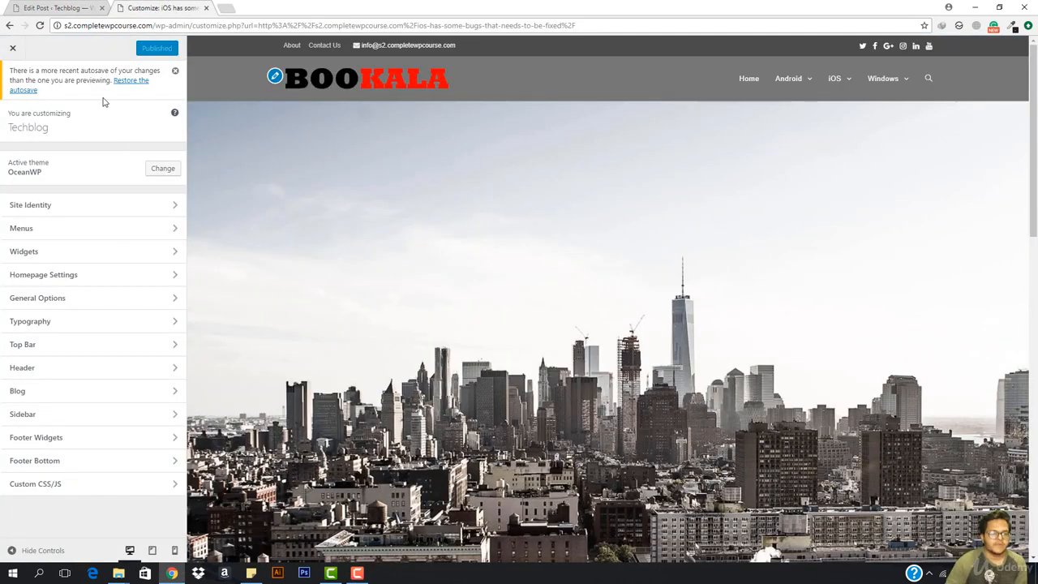
click(32, 391)
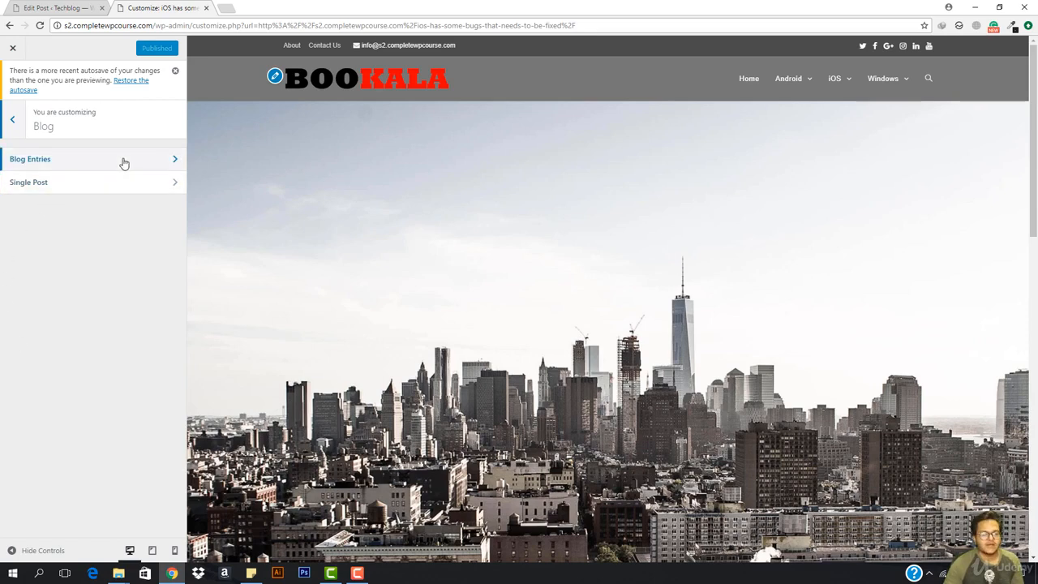
click(115, 185)
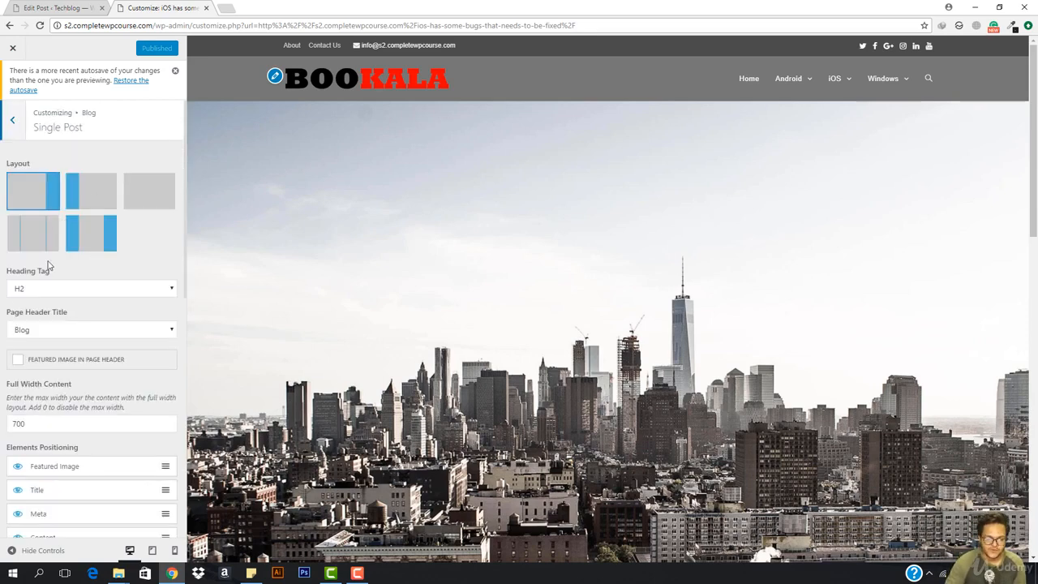
scroll(385, 241, down, 1)
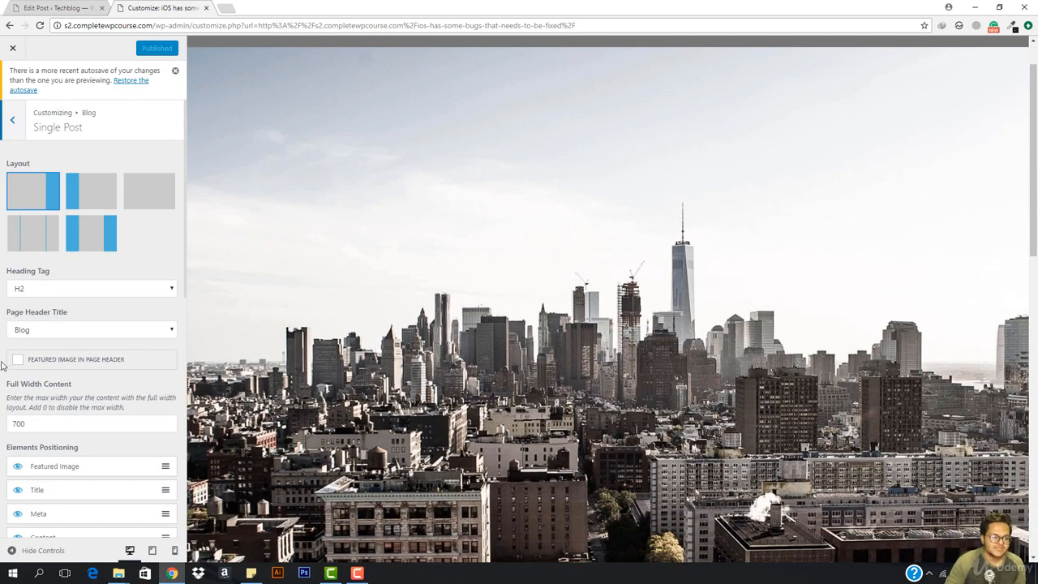
scroll(39, 459, down, 1)
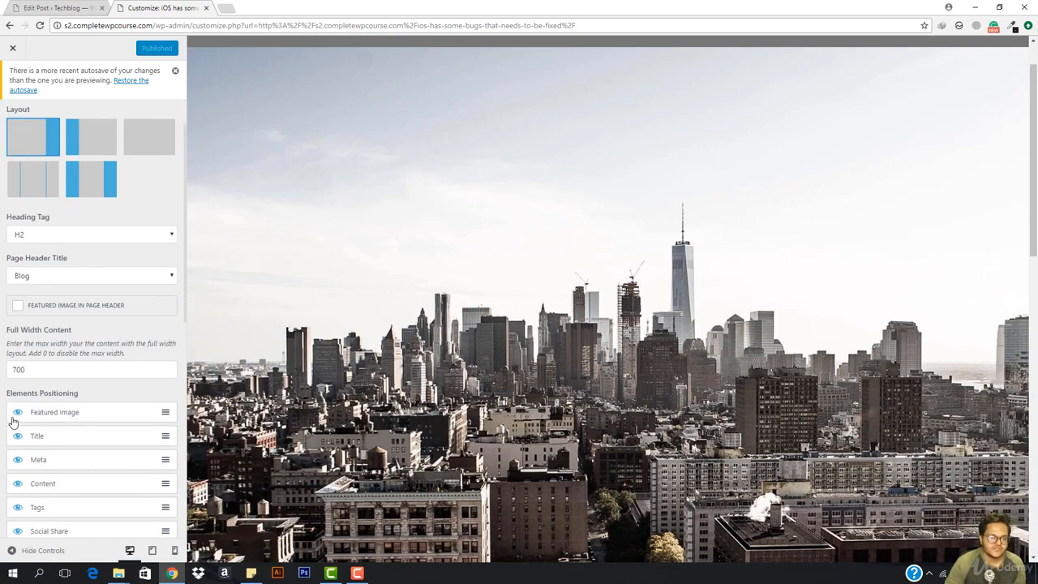
scroll(12, 421, down, 3)
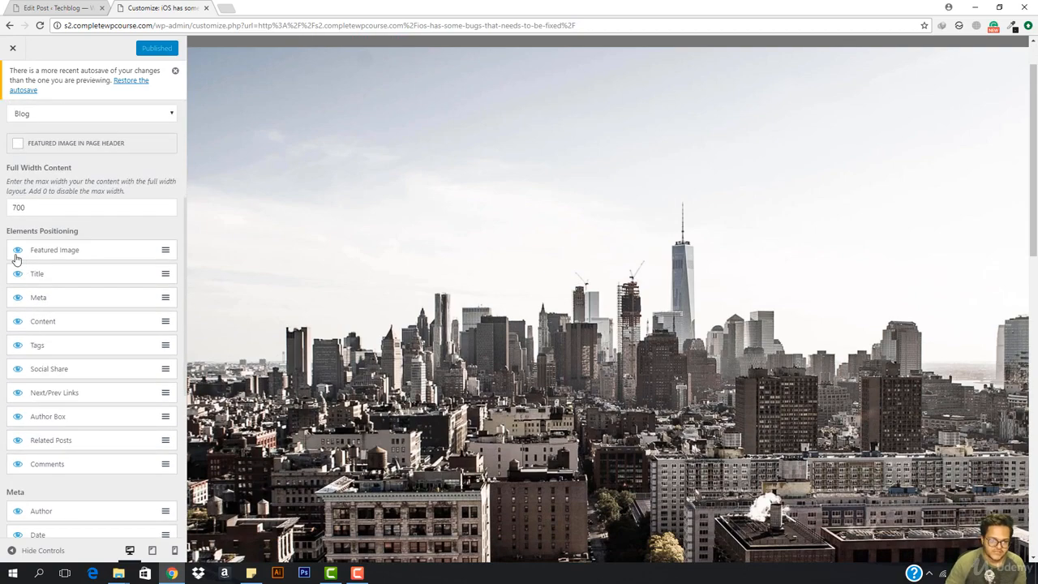
Try hiding the featured image element in the single post layout, show it again and publish the Customizer settings.
click(17, 251)
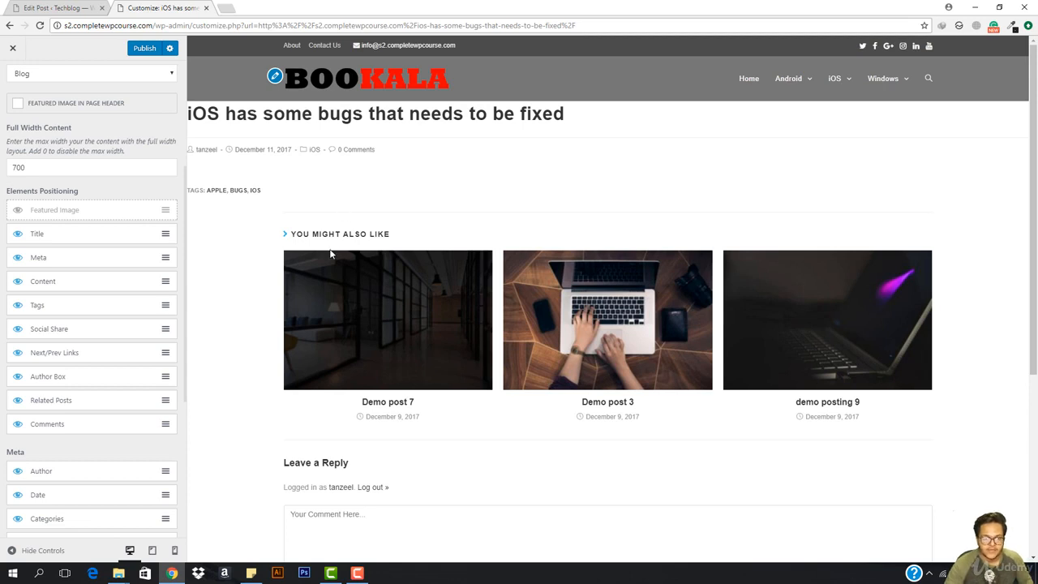
click(15, 212)
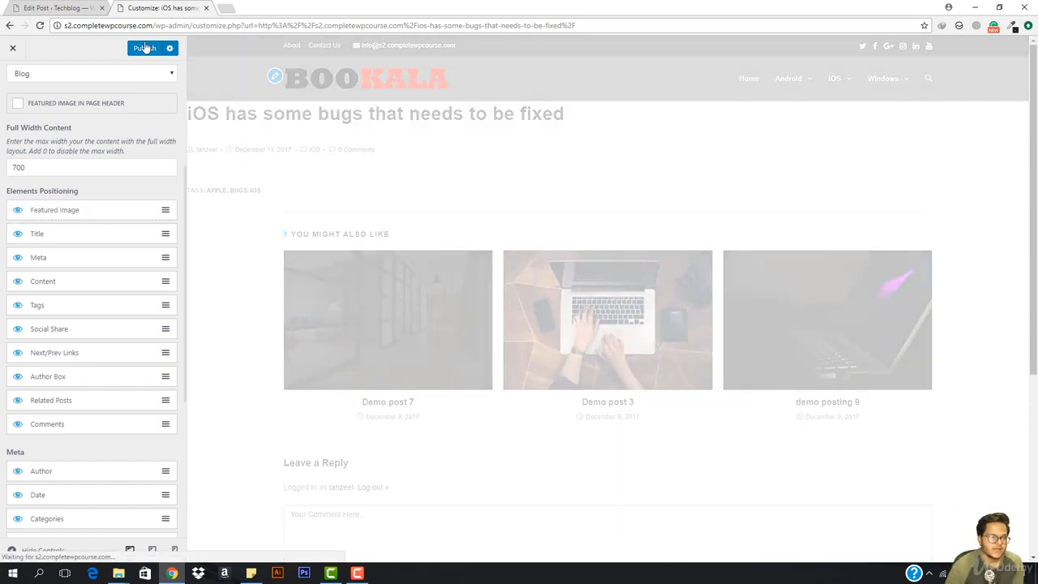
click(145, 48)
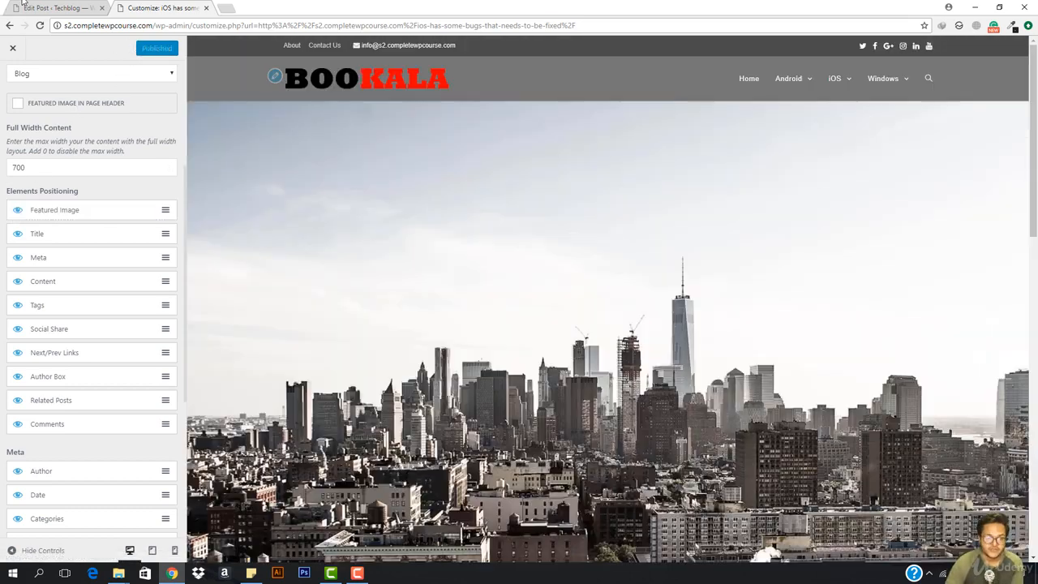
Open the post "iOS has some bugs that needs to be fixed" for editing with Elementor.
click(49, 8)
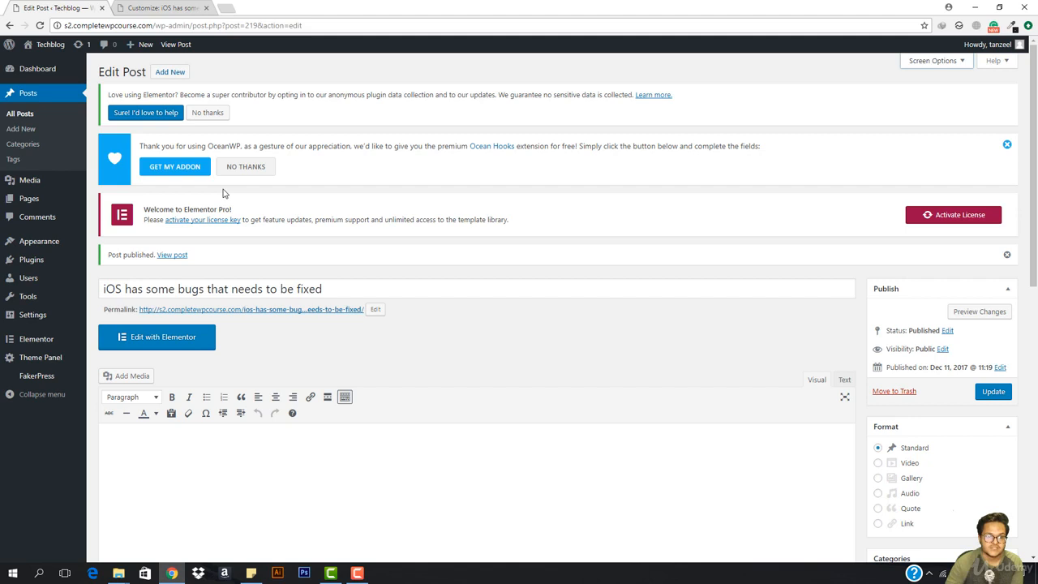
click(160, 337)
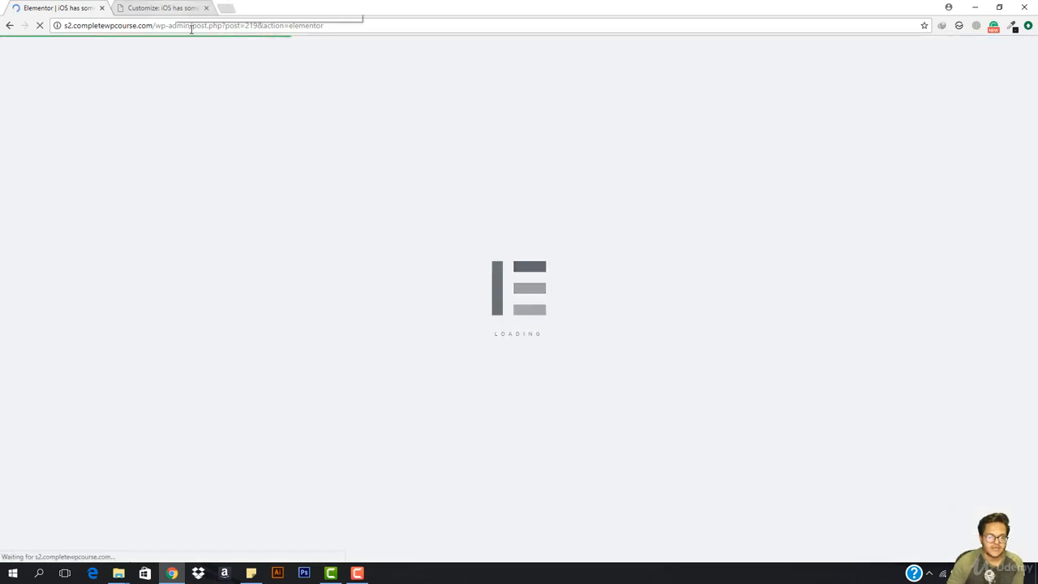
click(178, 6)
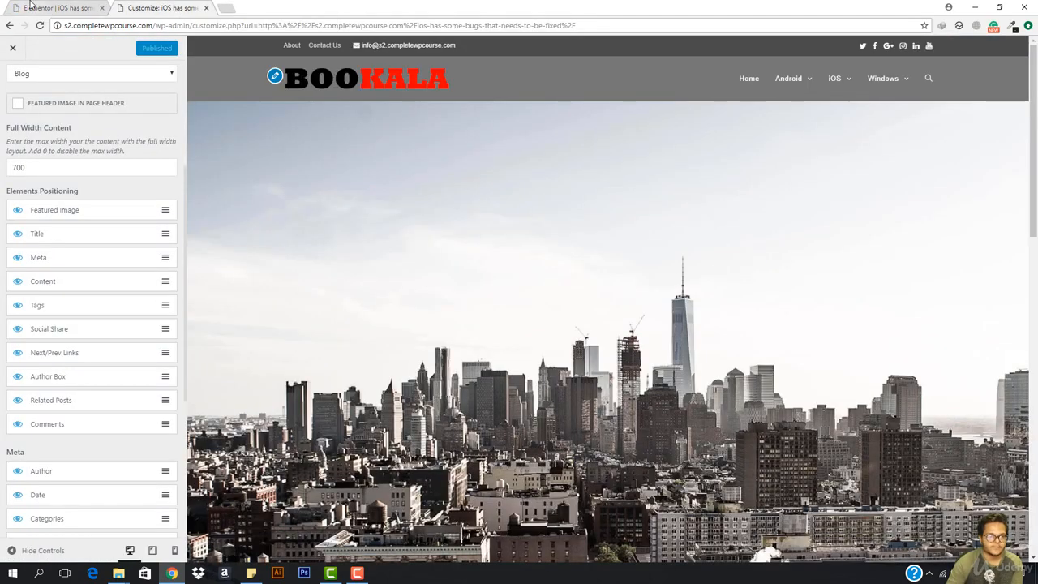
click(44, 6)
Examine the post's layout in Elementor, from the featured image, title and meta line to the content area, tags, related posts and comment form.
scroll(349, 309, down, 7)
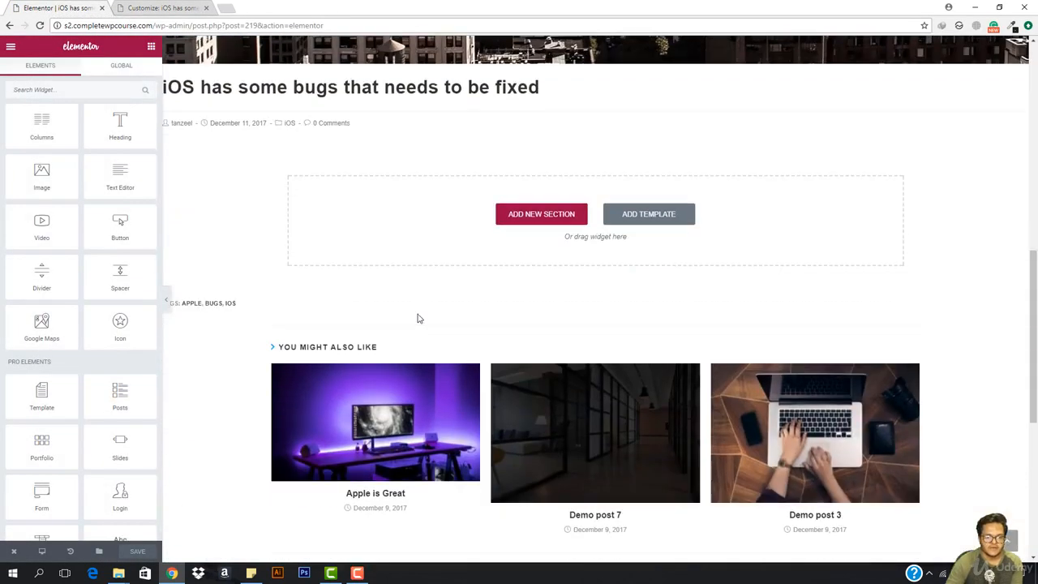
scroll(386, 309, up, 2)
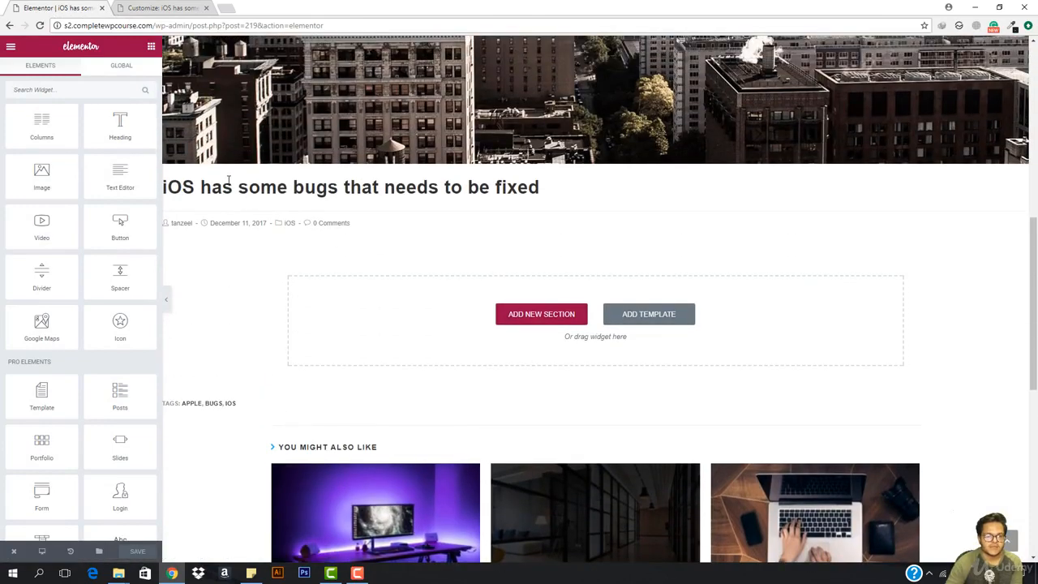
drag(176, 190, 438, 190)
click(346, 208)
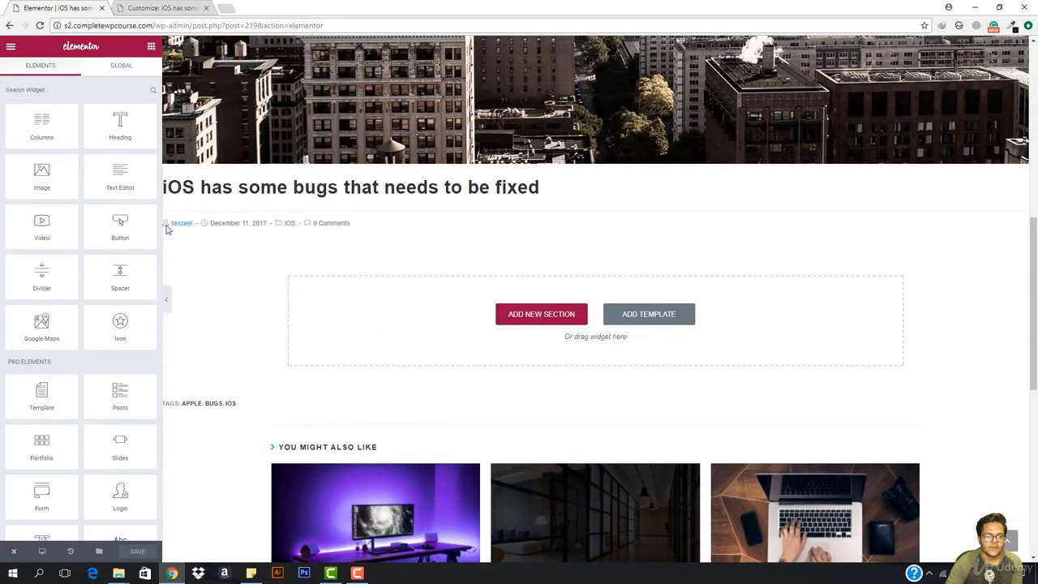
scroll(487, 324, down, 1)
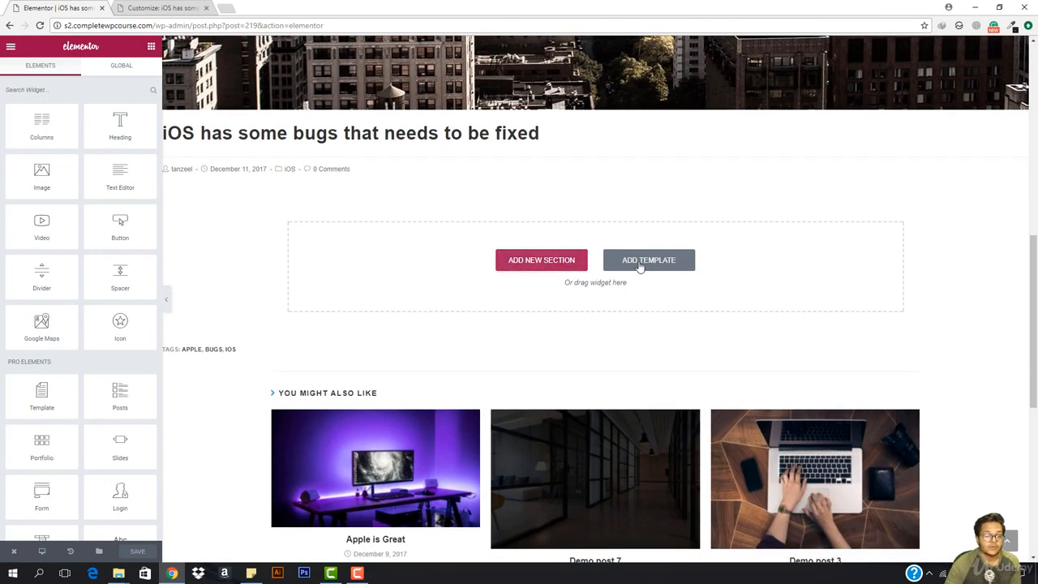
scroll(430, 365, down, 3)
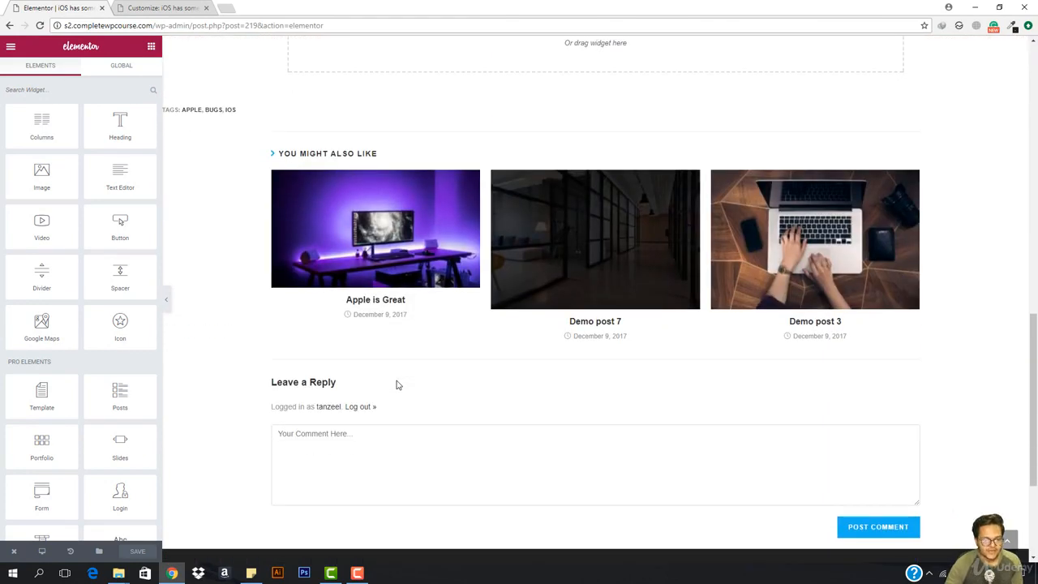
scroll(397, 385, up, 1)
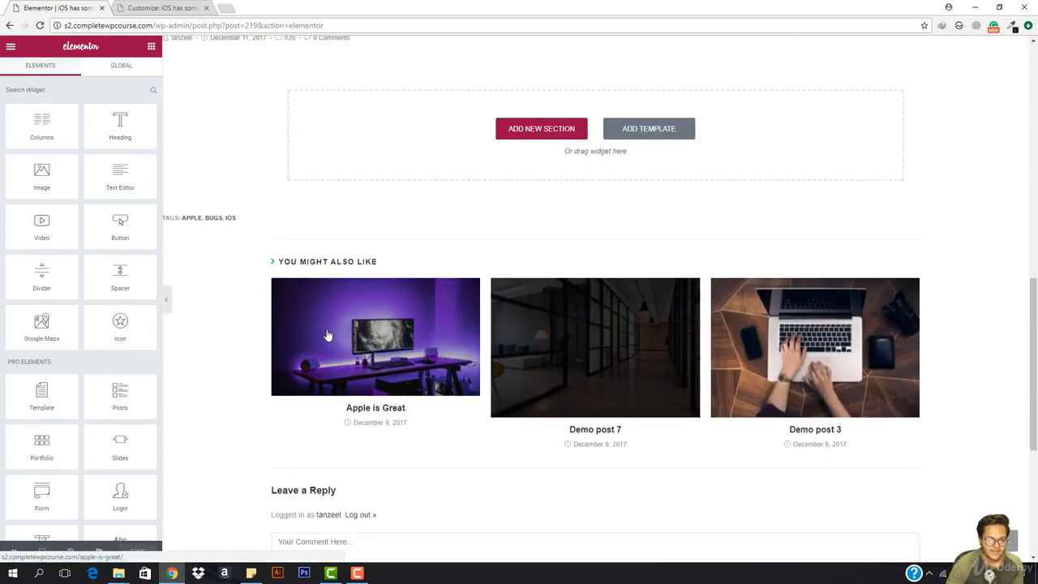
scroll(329, 250, up, 2)
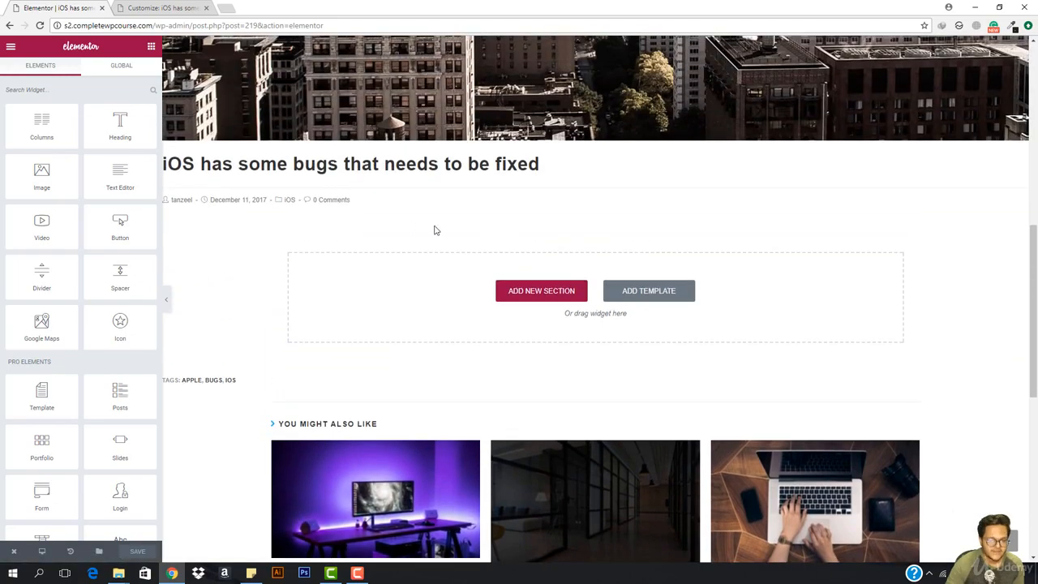
scroll(429, 241, up, 2)
scroll(385, 330, down, 1)
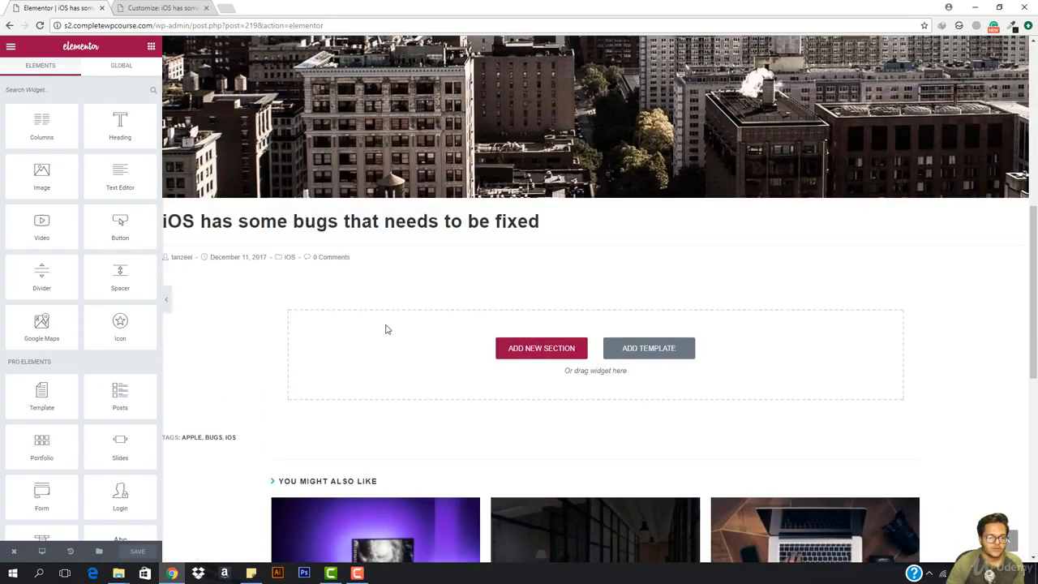
scroll(405, 268, up, 3)
scroll(420, 215, up, 2)
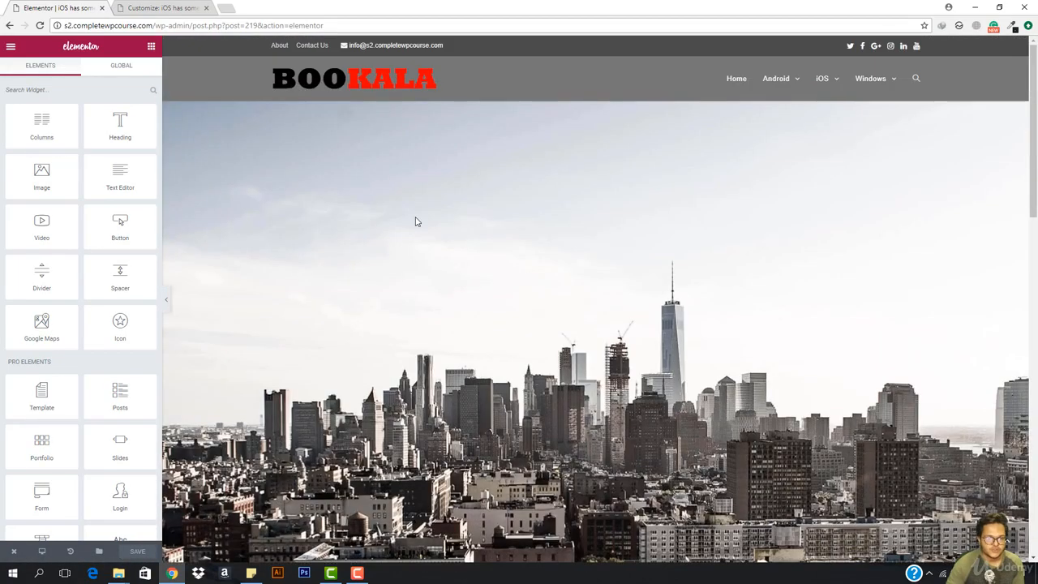
Return to the Customizer and compare the single post element, meta and related posts options with the post preview.
click(162, 8)
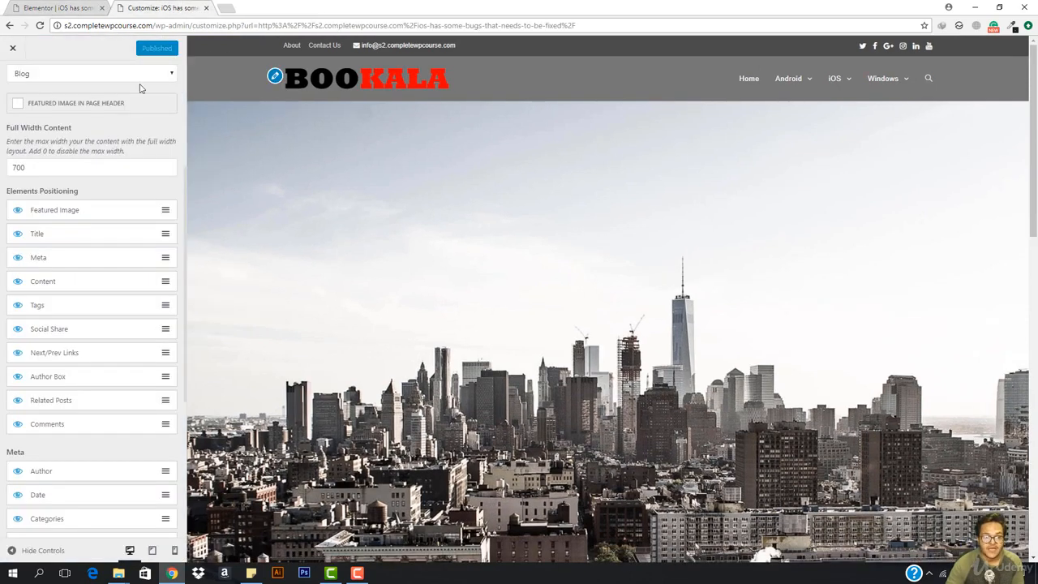
scroll(49, 207, up, 5)
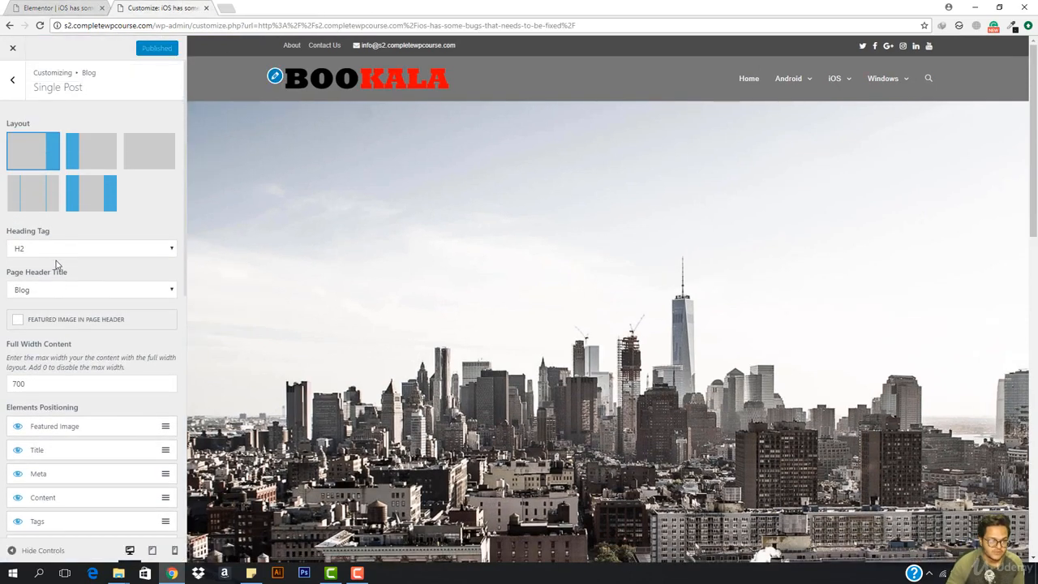
scroll(73, 373, down, 10)
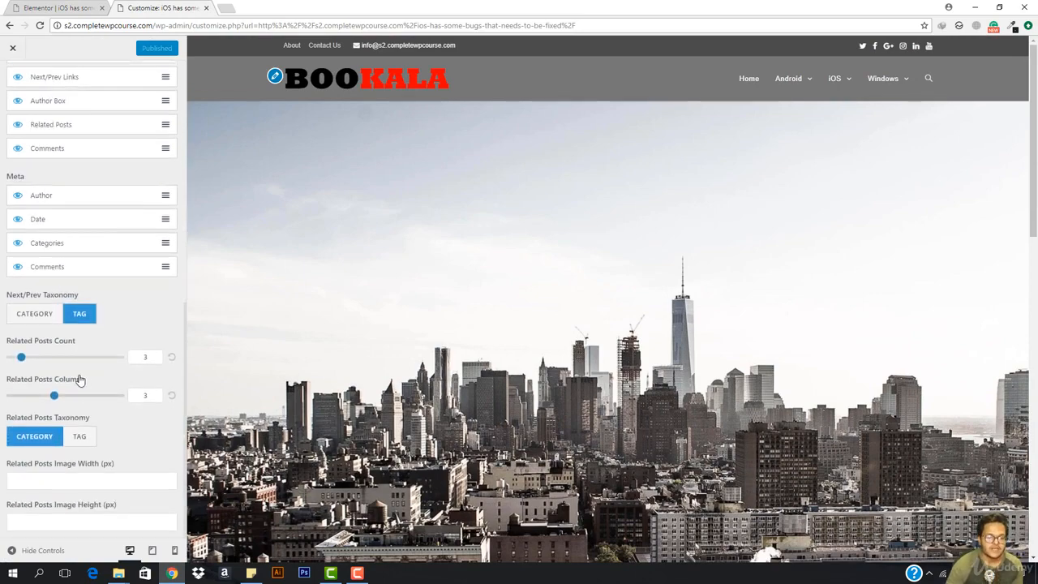
scroll(80, 379, up, 7)
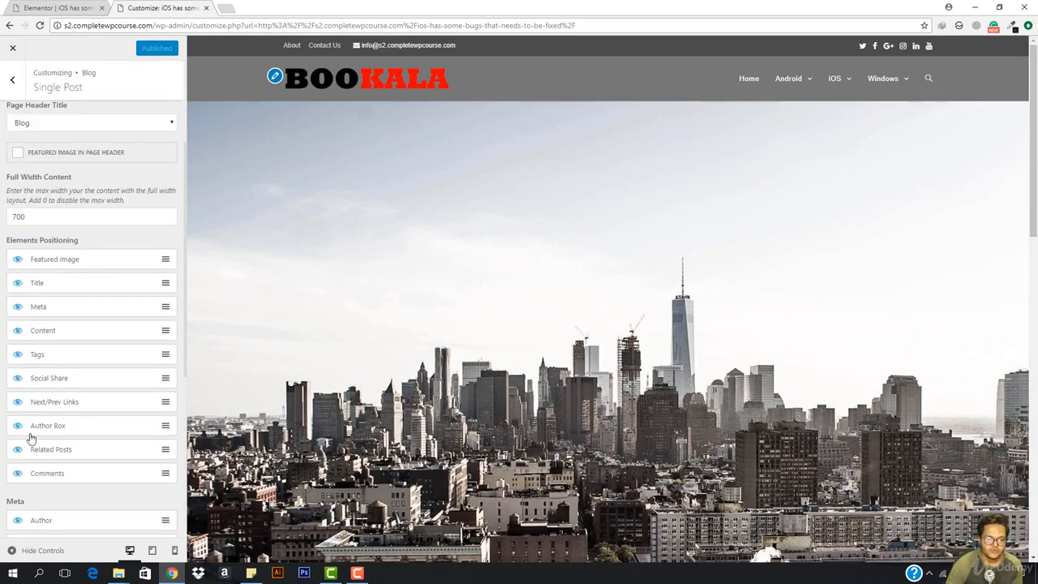
scroll(367, 319, down, 10)
scroll(367, 318, up, 2)
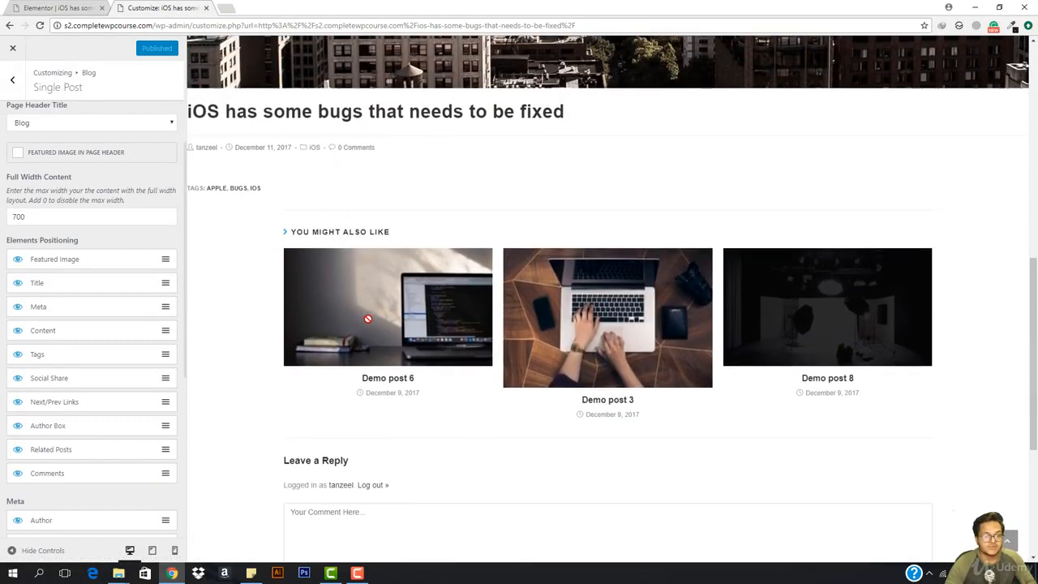
scroll(402, 270, up, 10)
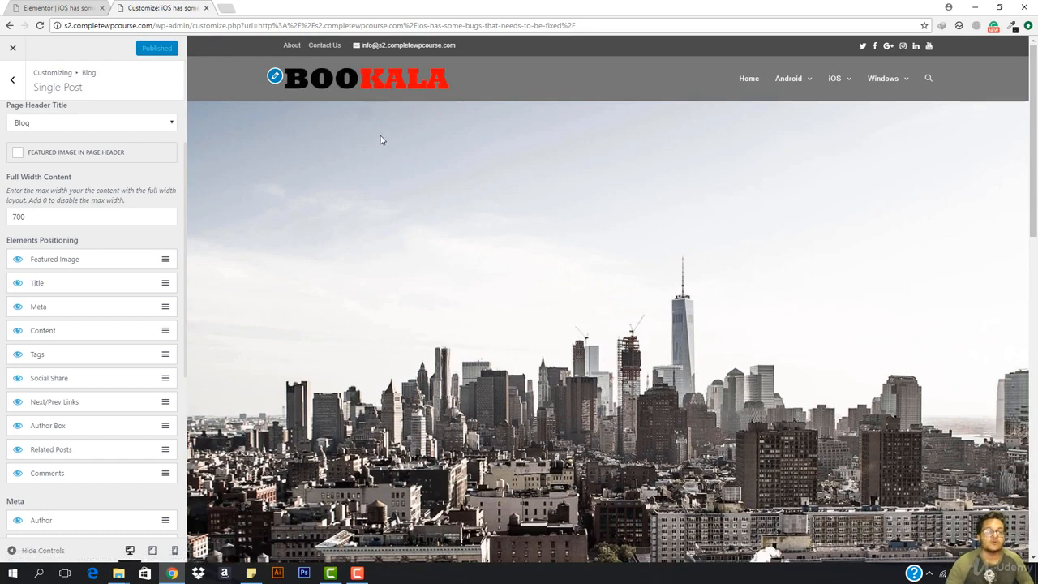
Switch back to the Elementor editor and exit it to the post's WordPress edit screen.
click(71, 6)
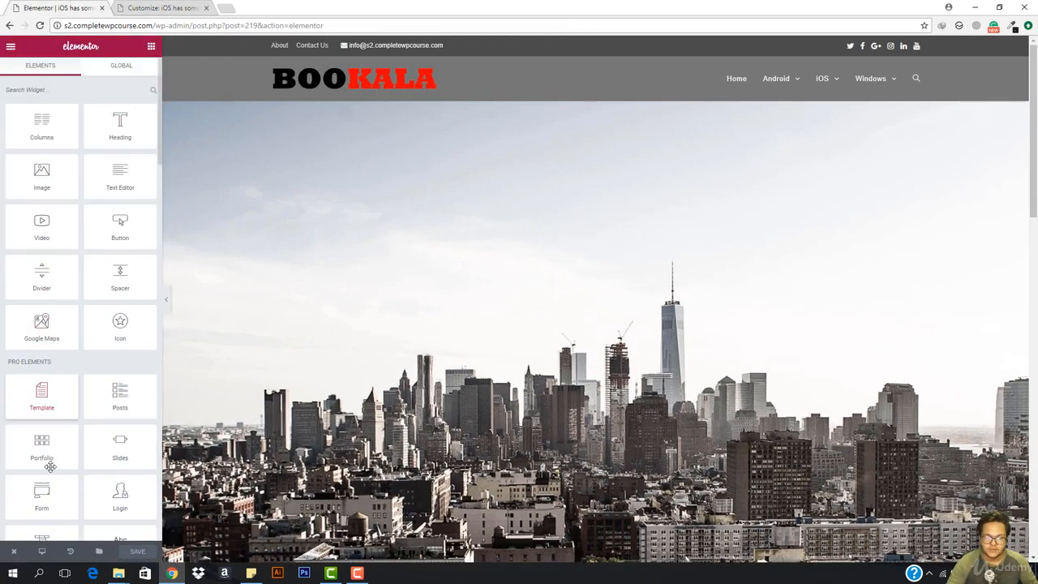
mouse_move(16, 558)
click(49, 525)
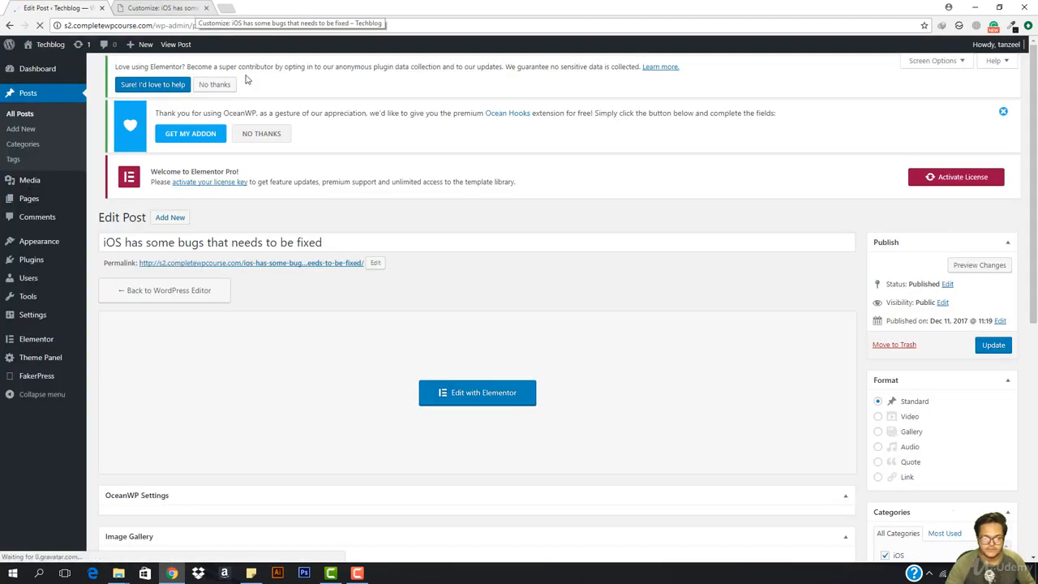
Change the post's template from the default to a blank one without the theme header, and update the post.
scroll(778, 378, down, 3)
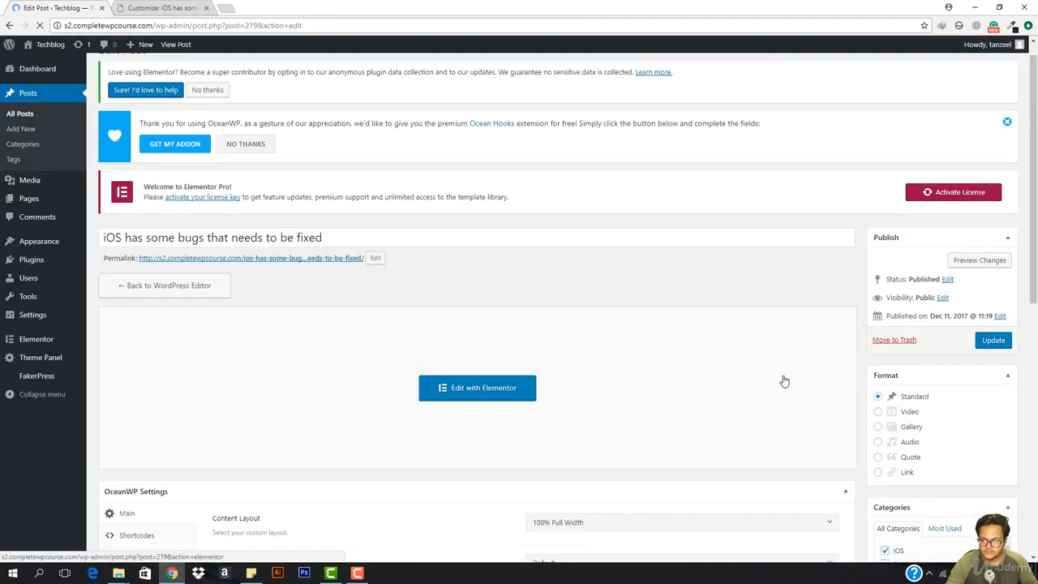
scroll(784, 379, down, 5)
scroll(921, 396, down, 2)
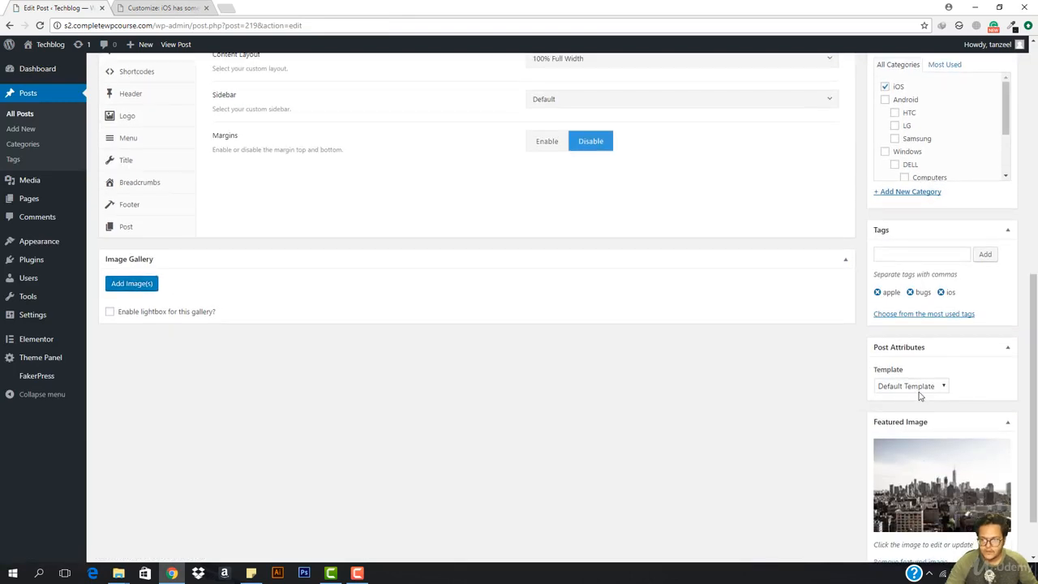
click(937, 386)
click(929, 417)
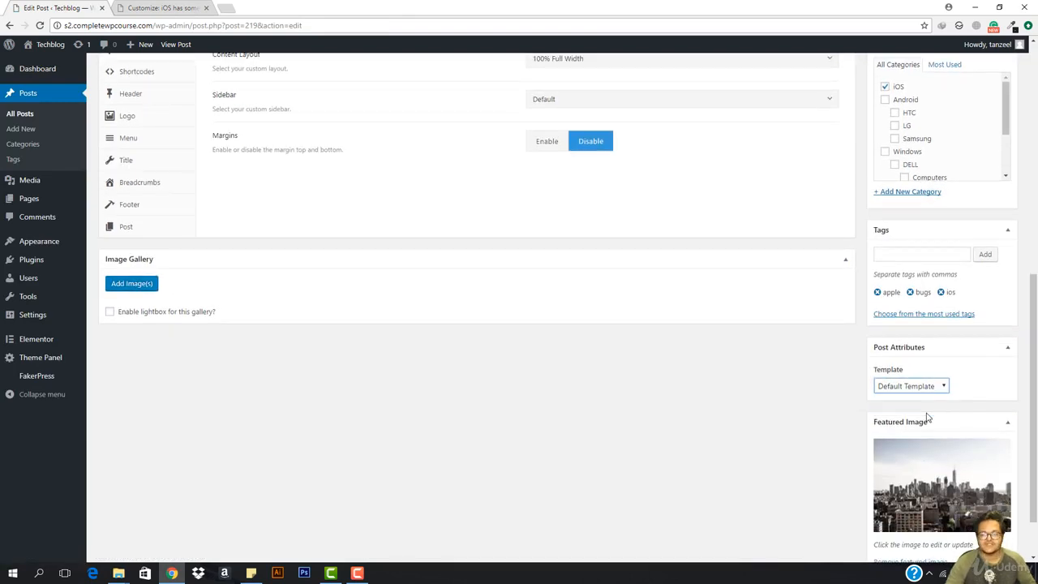
scroll(774, 357, up, 4)
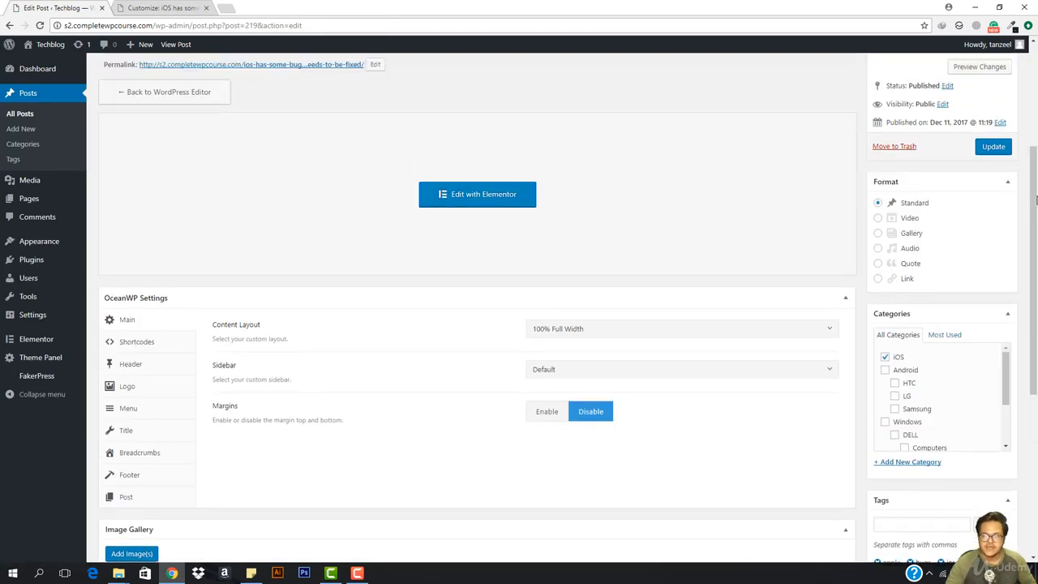
click(998, 203)
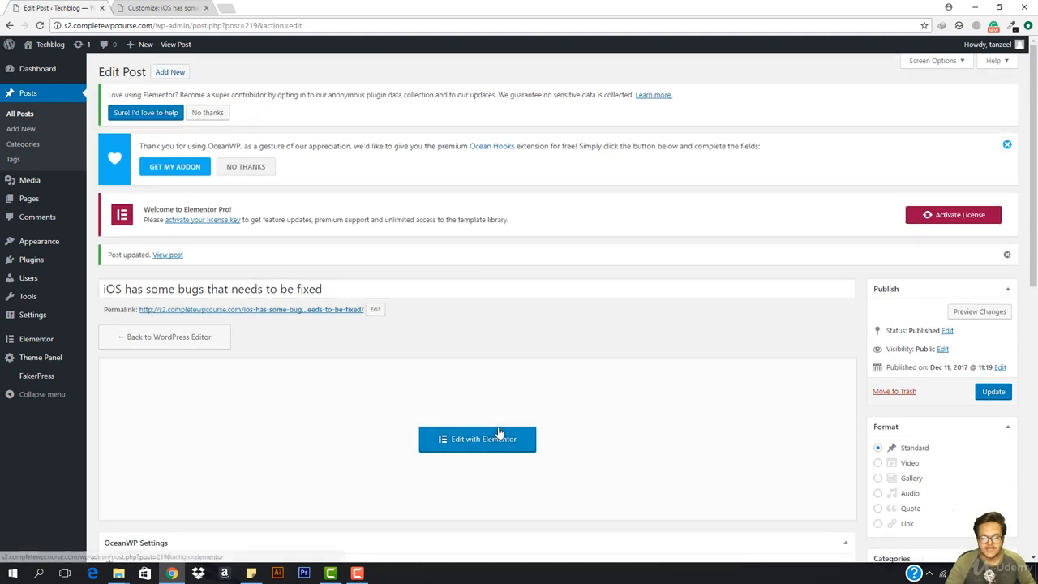
Reopen the post in Elementor and search the widgets for "hea".
click(498, 434)
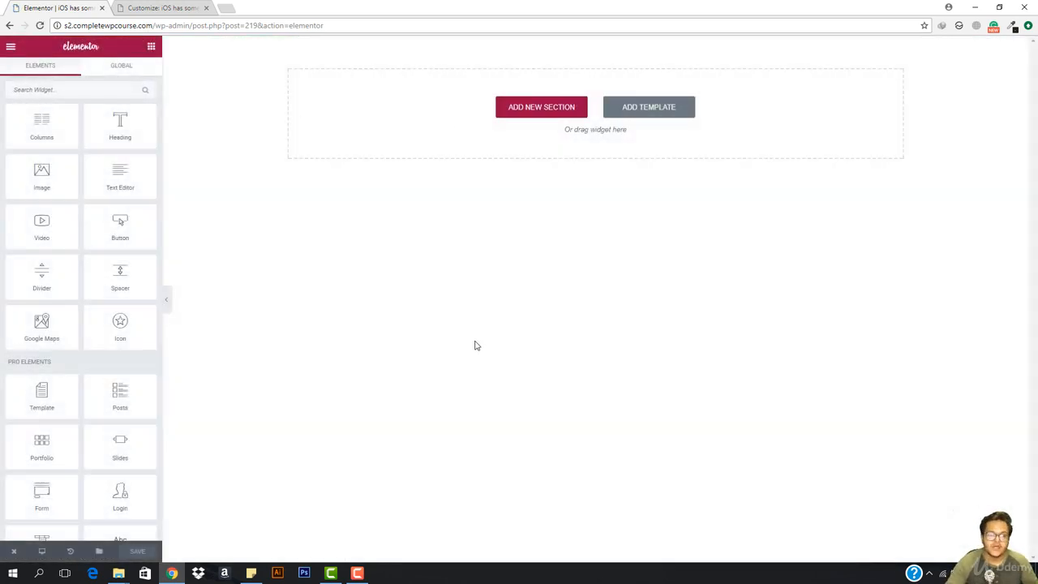
scroll(69, 356, down, 6)
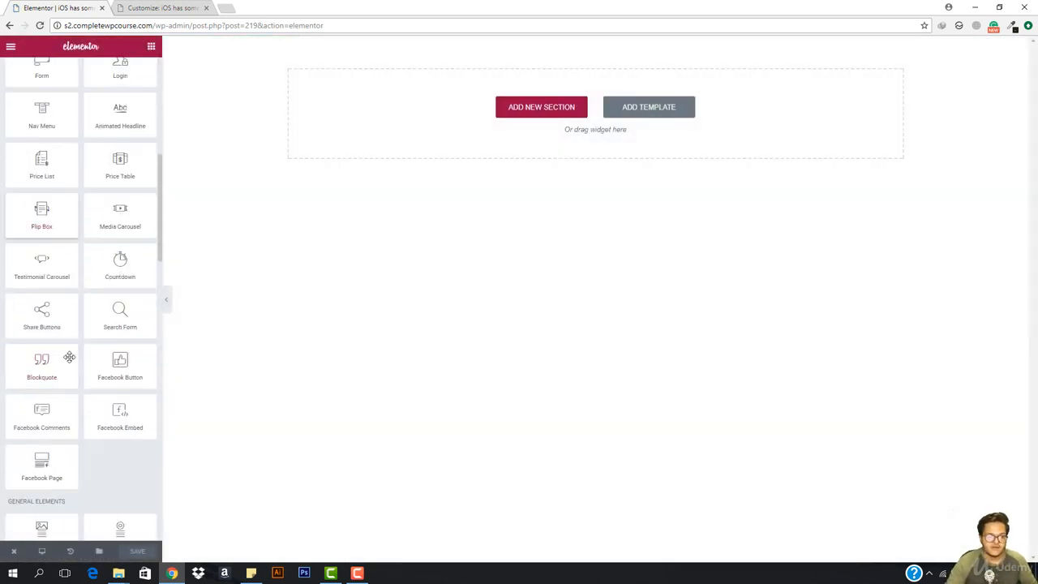
scroll(69, 356, down, 5)
scroll(69, 357, up, 15)
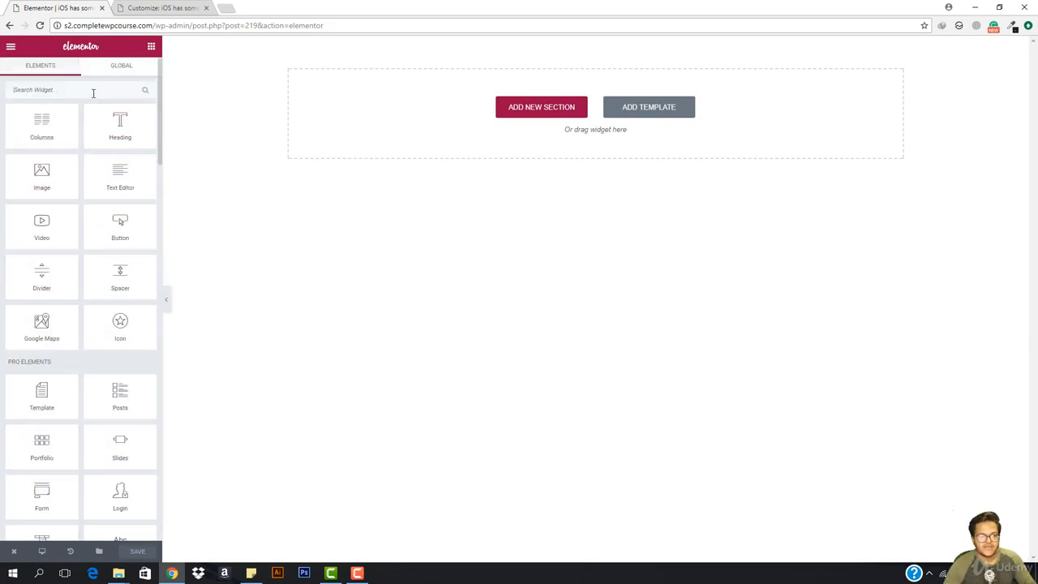
text(hea)
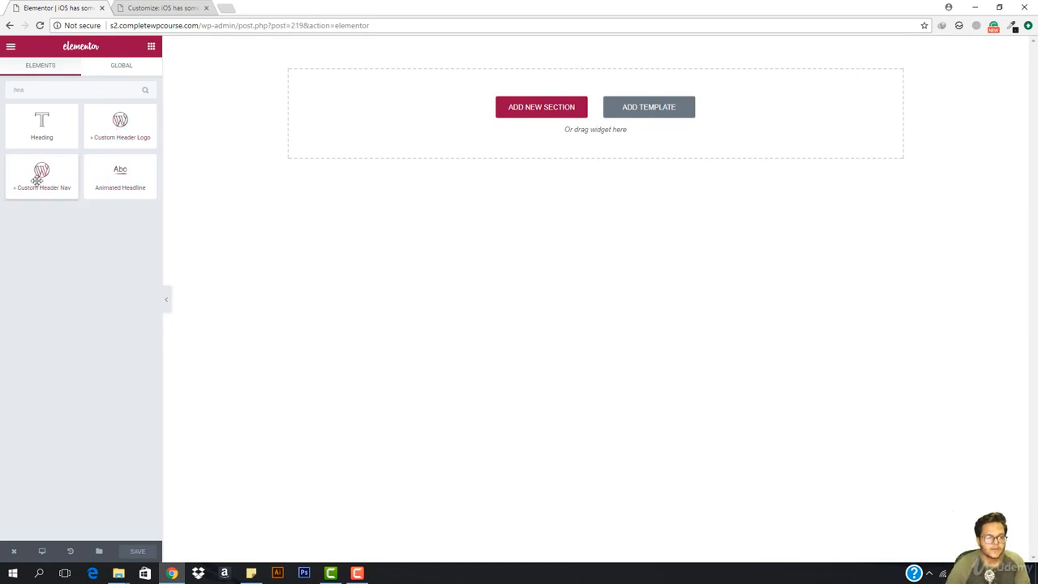
Add a single-column section to the blank page and place the Custom Header Logo widget in it.
click(554, 114)
click(449, 144)
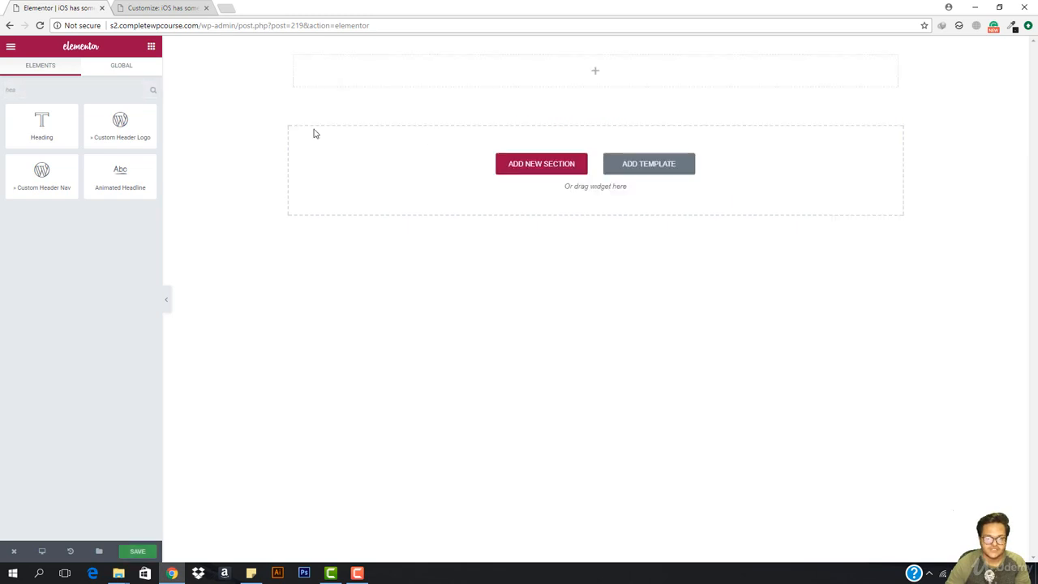
drag(92, 139, 584, 89)
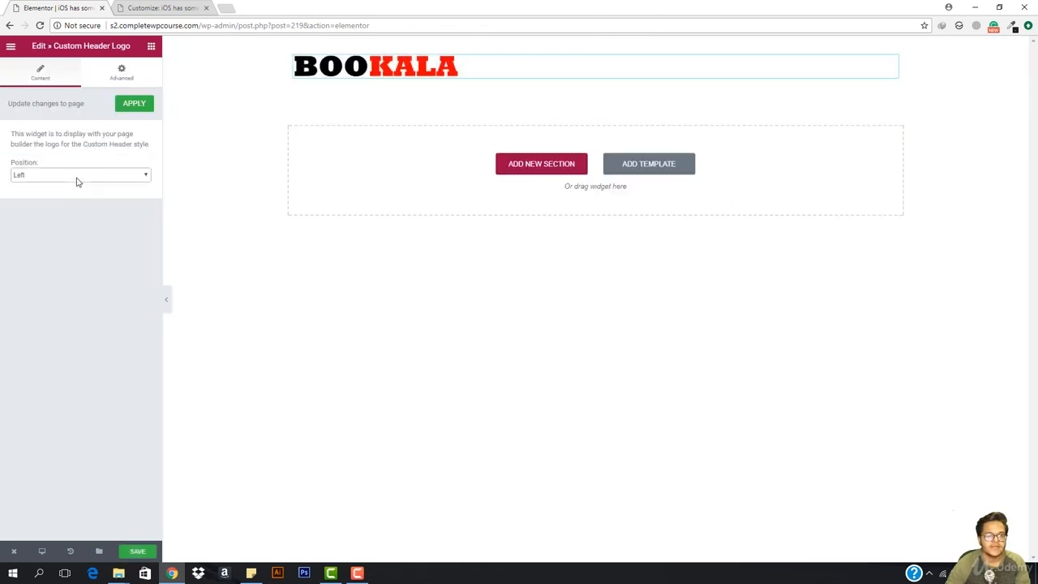
Try the Right position for the header logo, set it back to Left and apply.
click(71, 176)
click(70, 194)
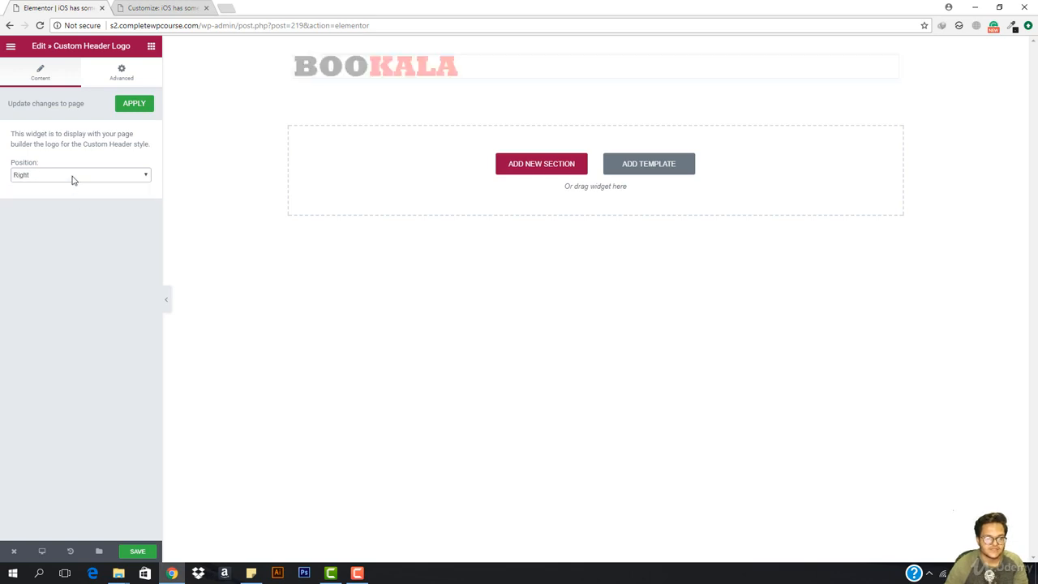
click(71, 176)
click(68, 187)
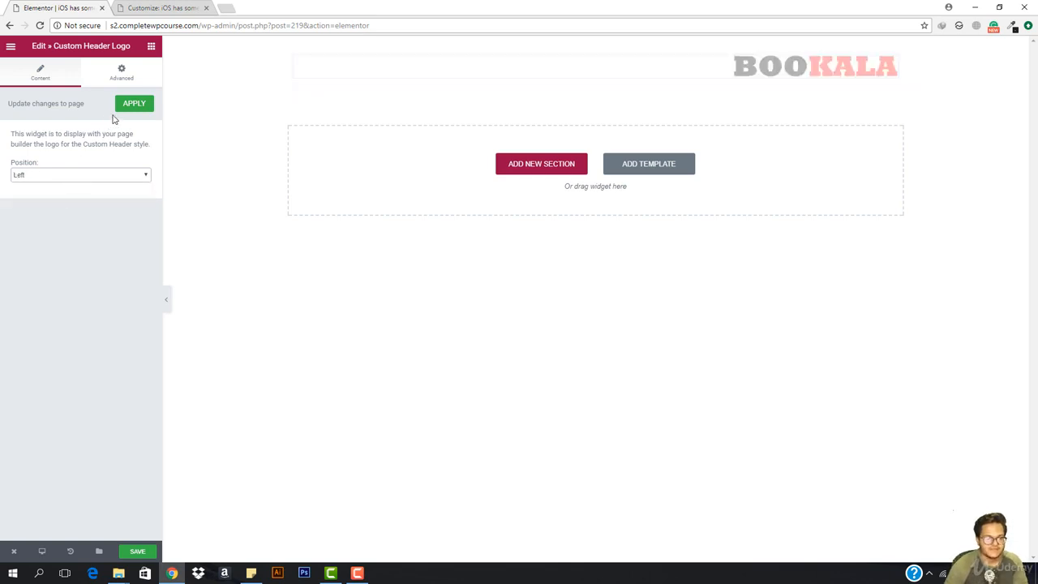
click(134, 104)
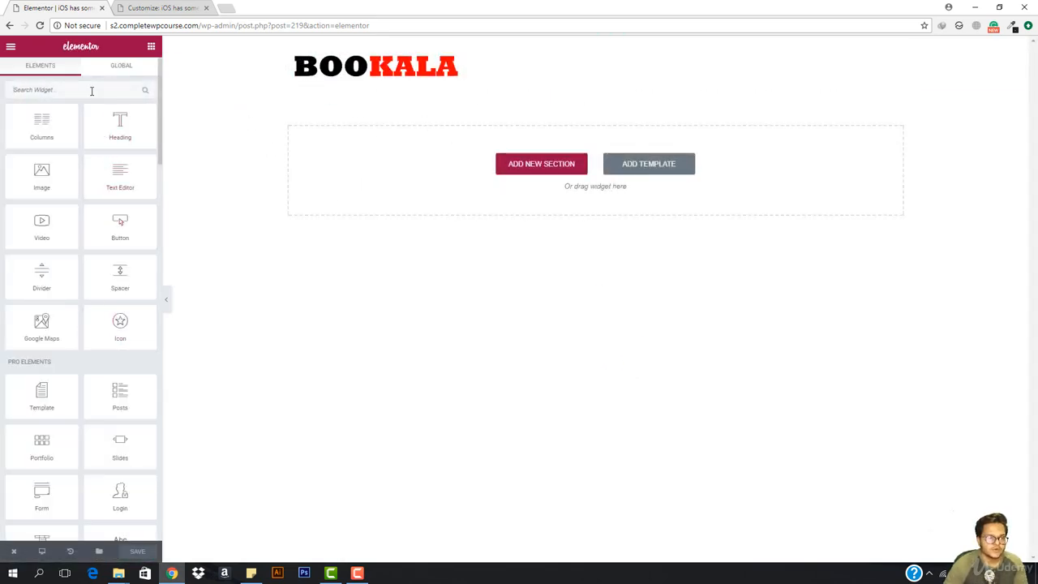
Find the Custom Header Nav widget with "cus", place it below the logo and set its position to Right.
click(91, 91)
text(cus)
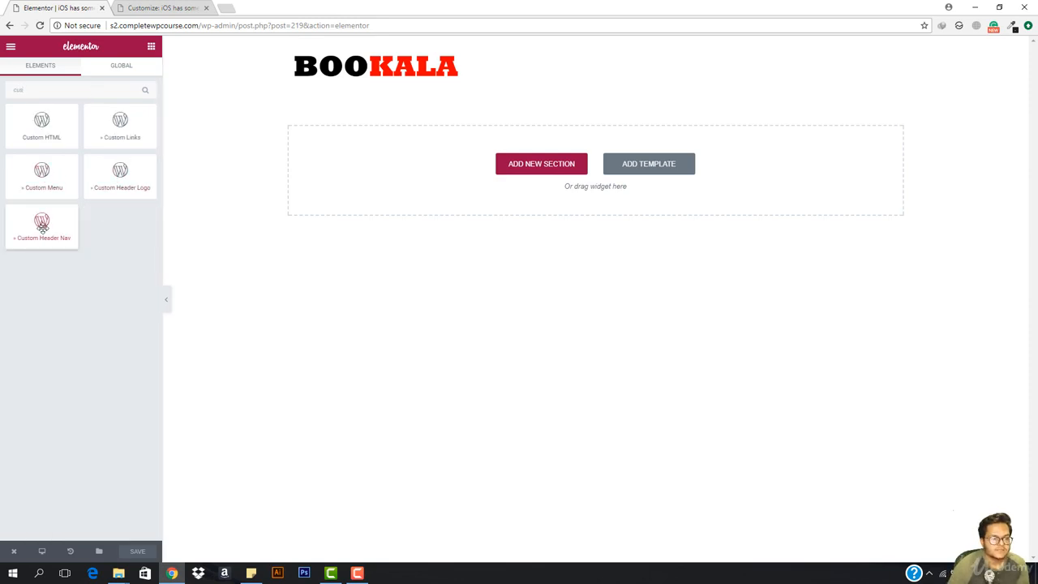
drag(39, 232, 581, 79)
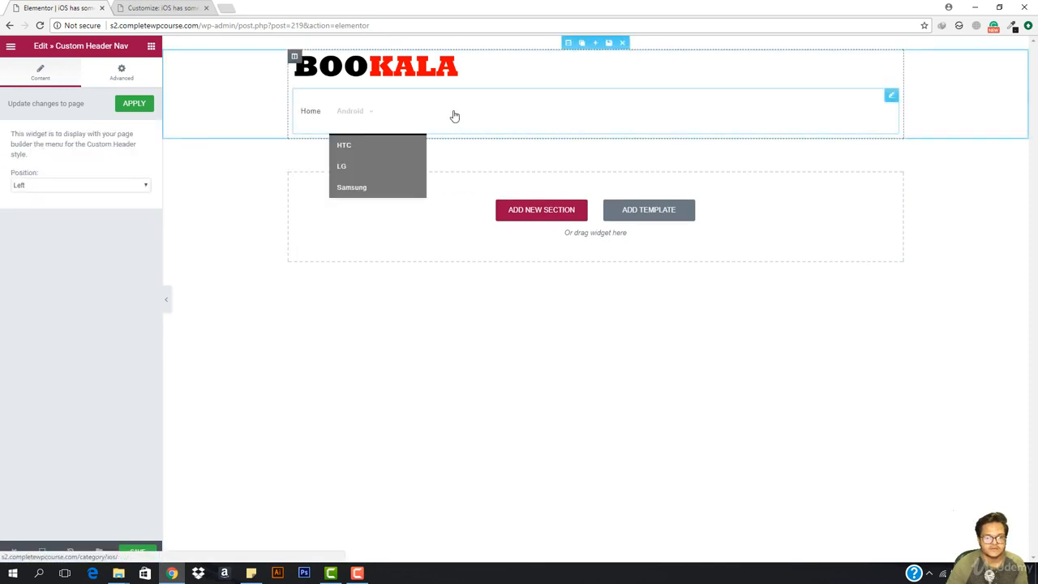
click(88, 185)
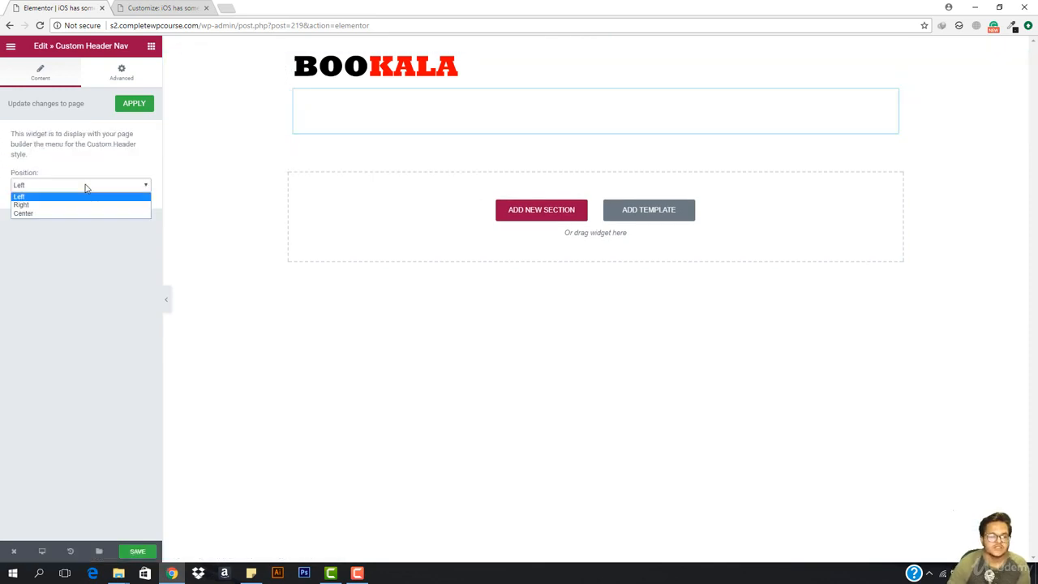
click(79, 204)
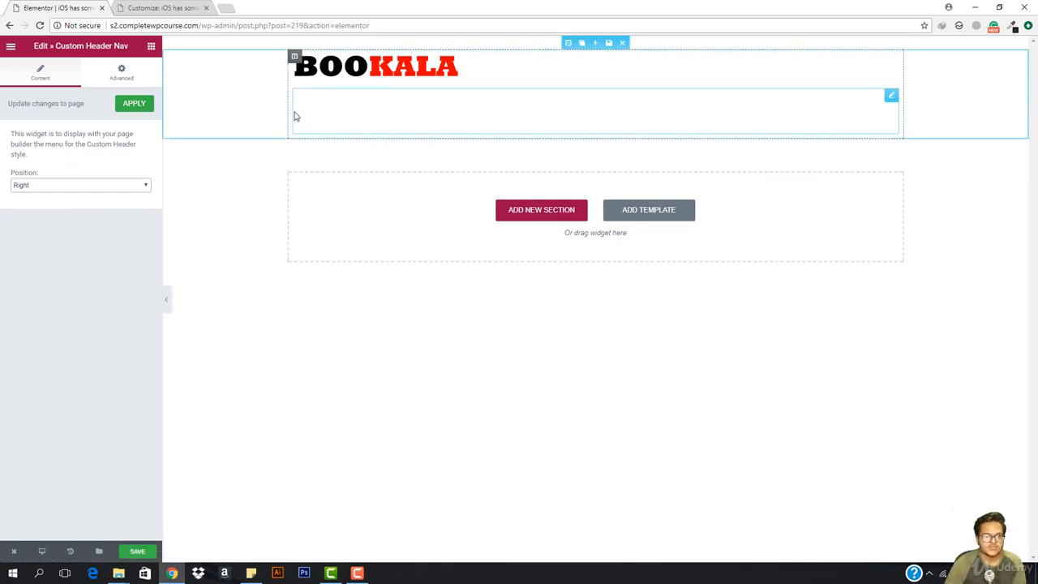
Duplicate the header column, keeping only the logo in the first column and only the navigation in the second.
mouse_move(295, 57)
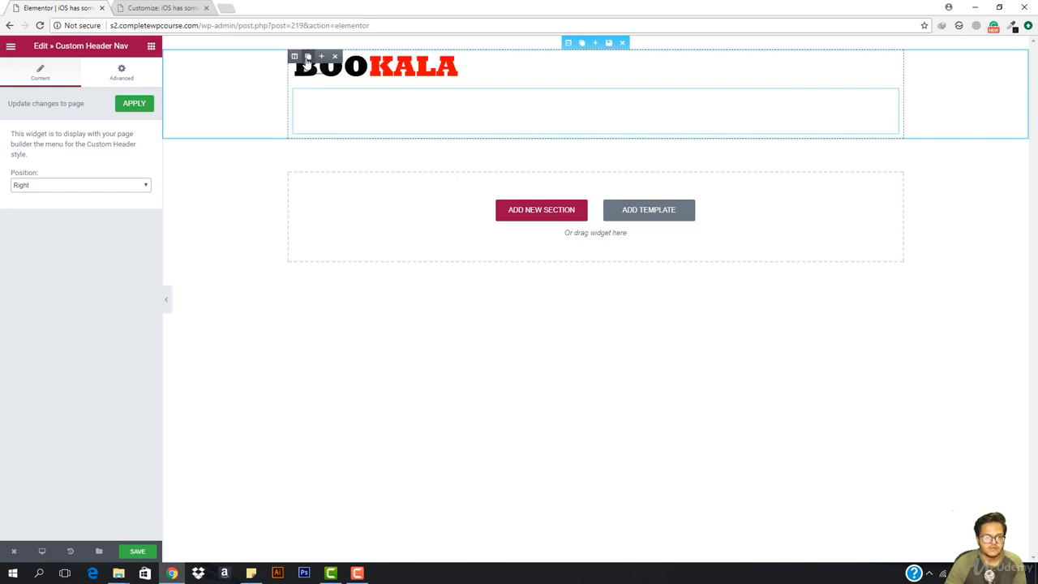
click(308, 59)
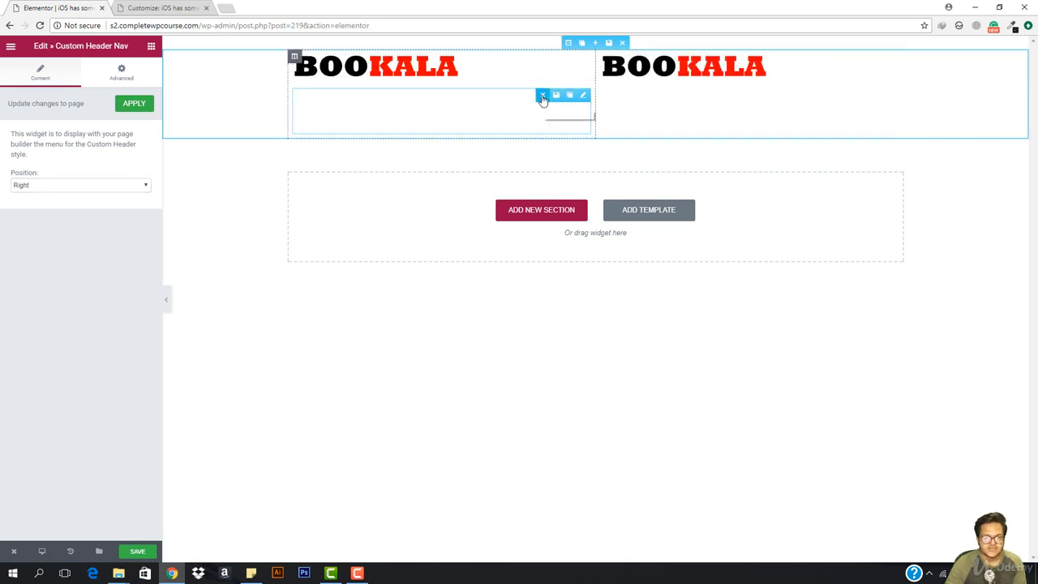
click(542, 96)
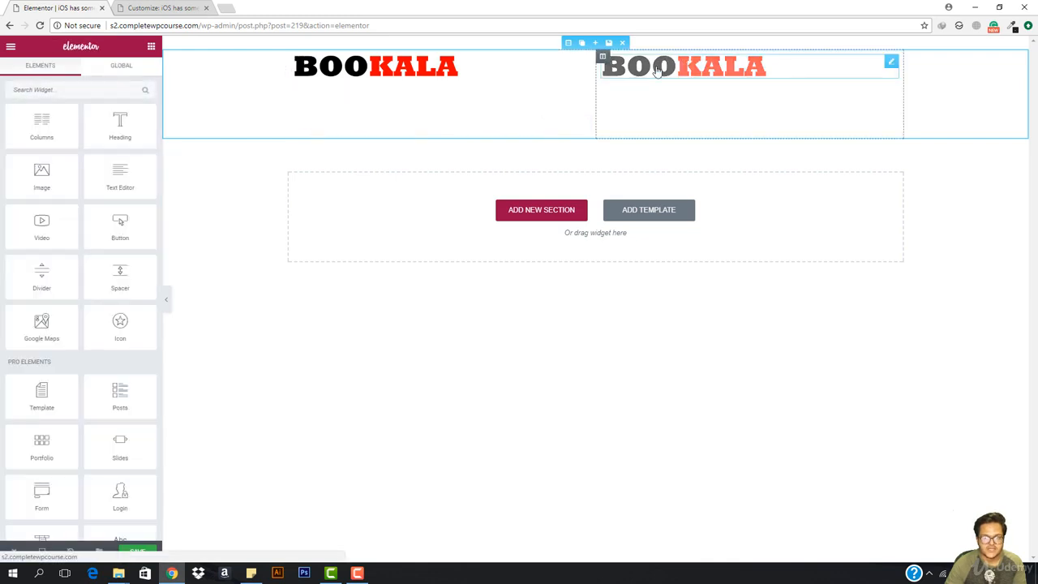
click(661, 66)
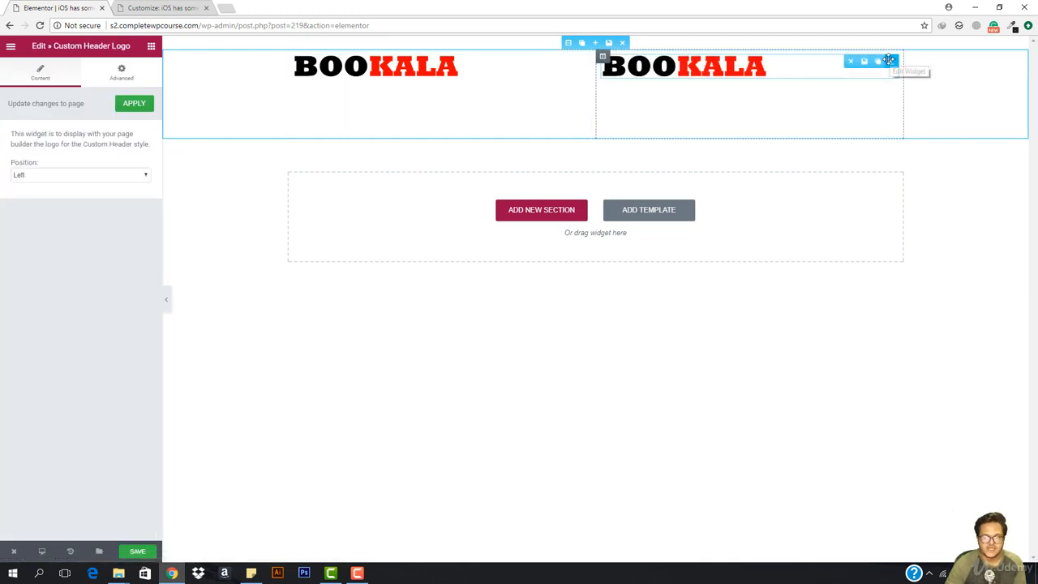
click(849, 64)
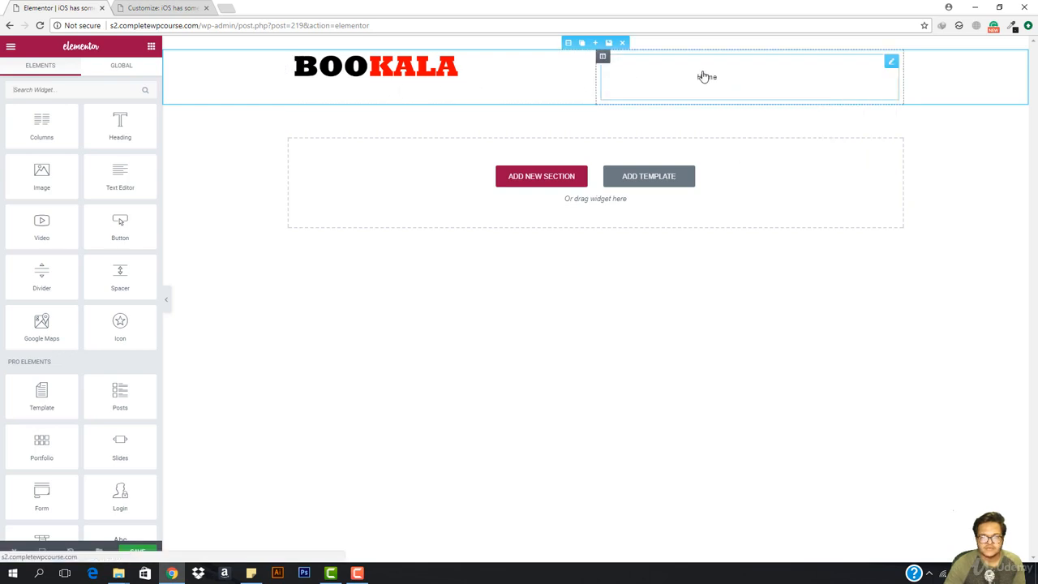
Give the header section a classic background in grey #848484.
click(705, 78)
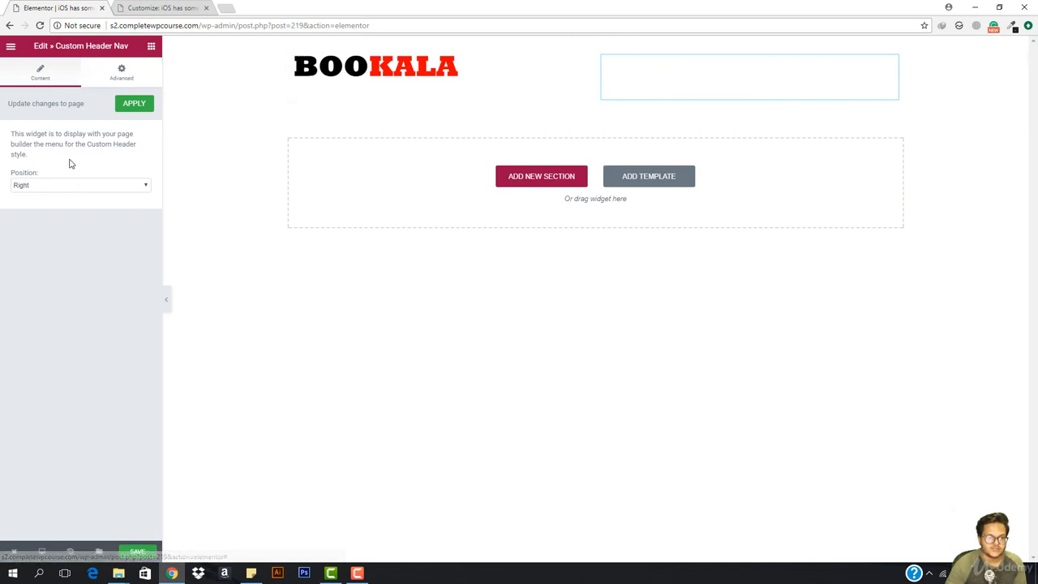
click(113, 77)
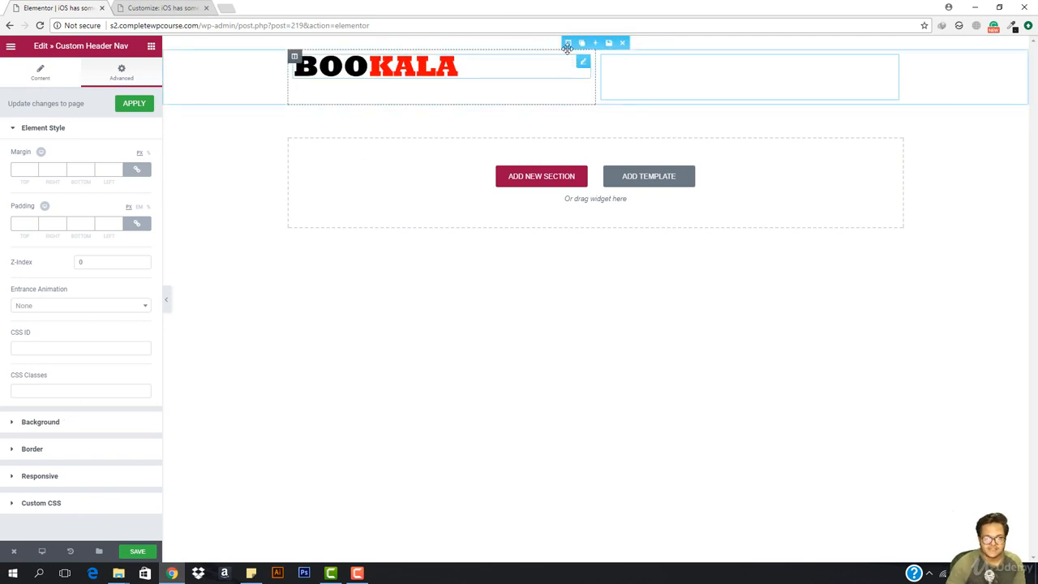
click(568, 43)
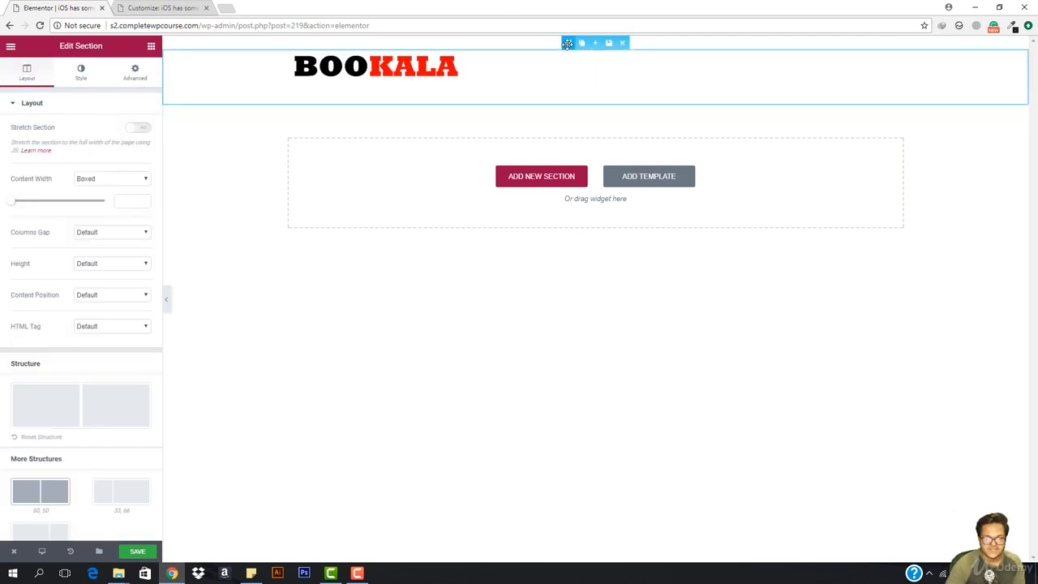
click(82, 76)
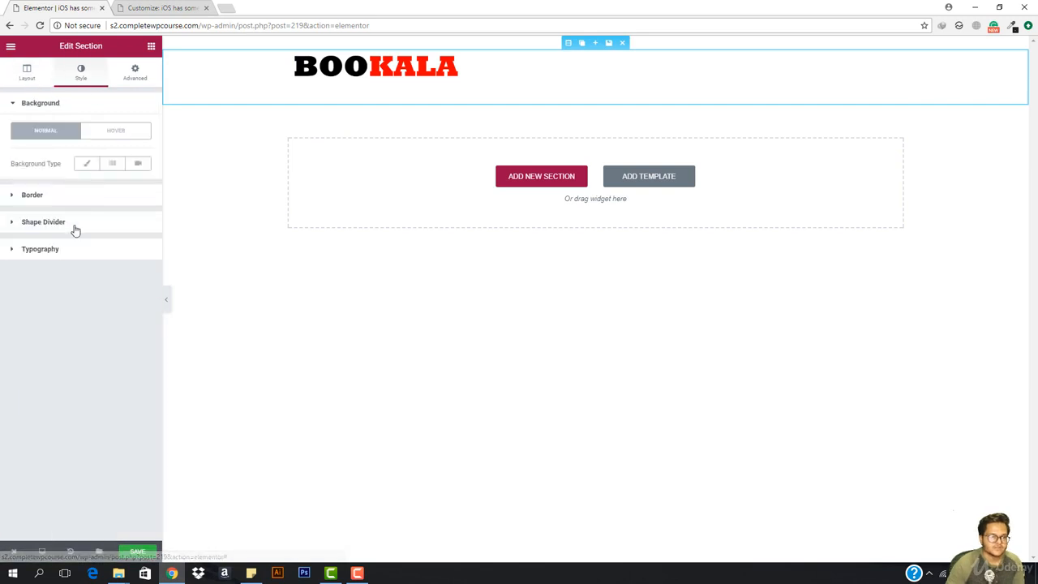
click(88, 165)
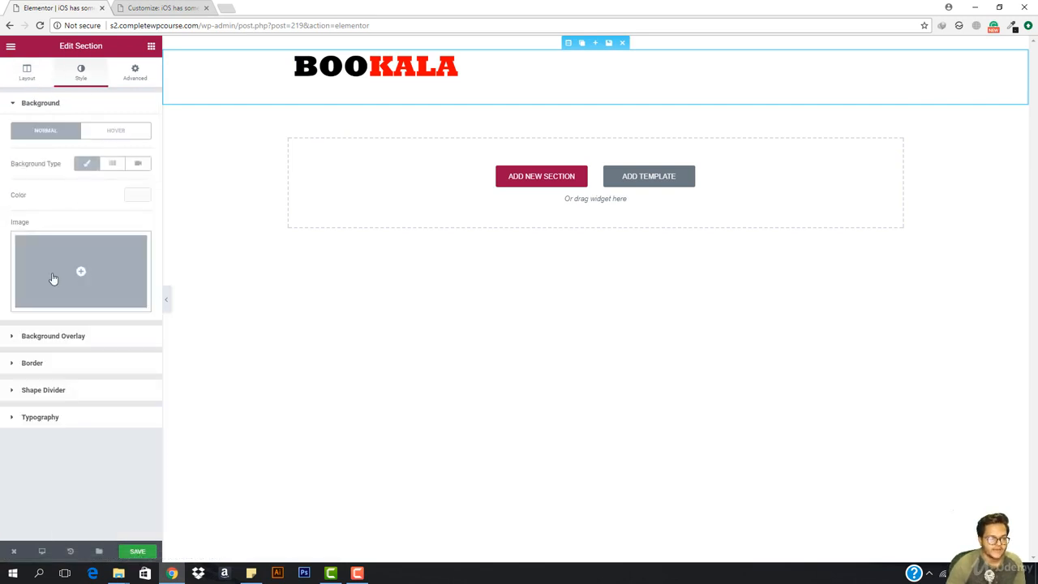
click(135, 195)
drag(90, 287, 73, 261)
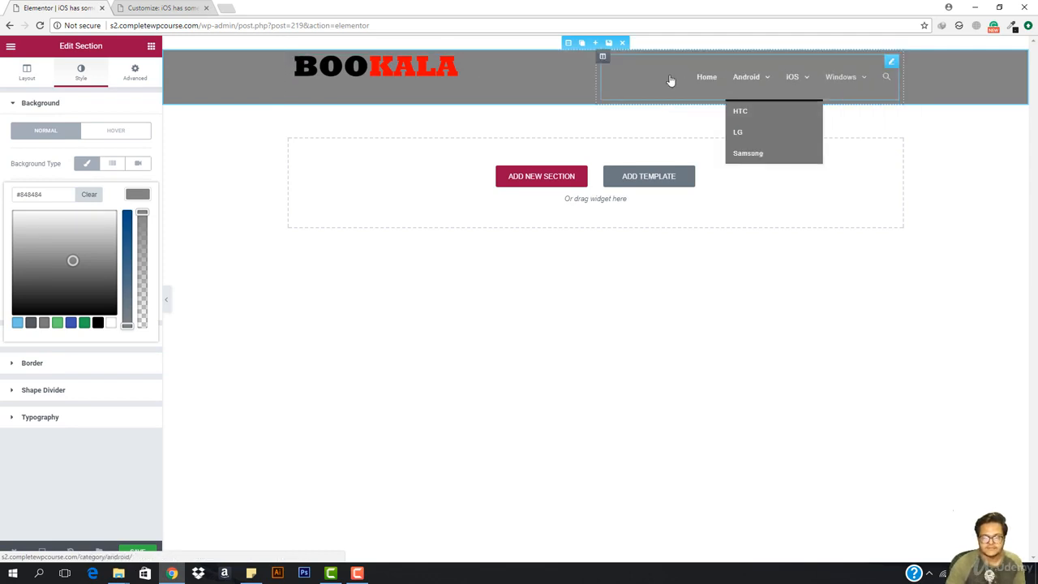
Try the Center position for the logo in the grey header section and return it to Left.
click(393, 81)
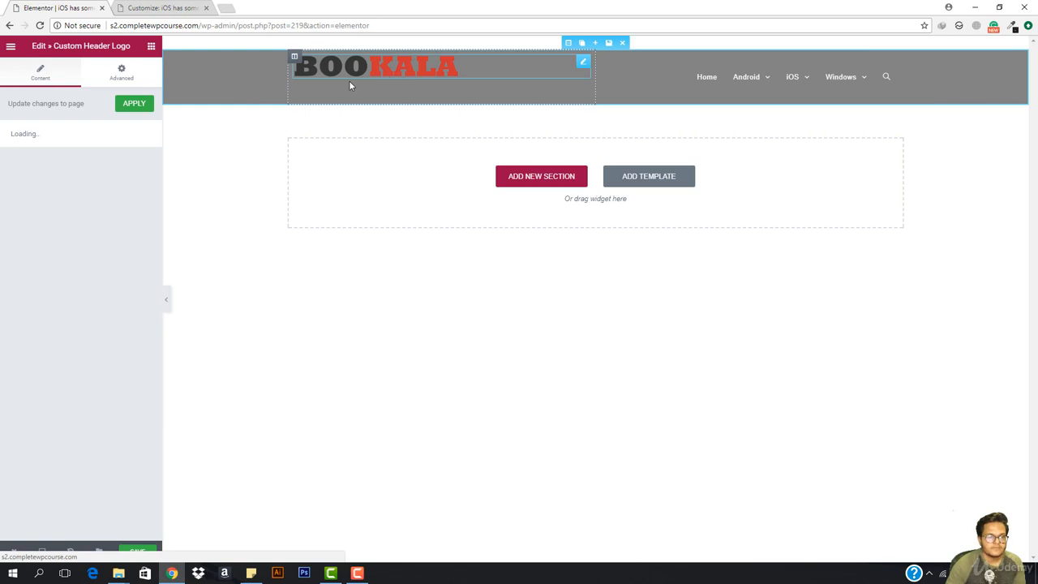
click(51, 174)
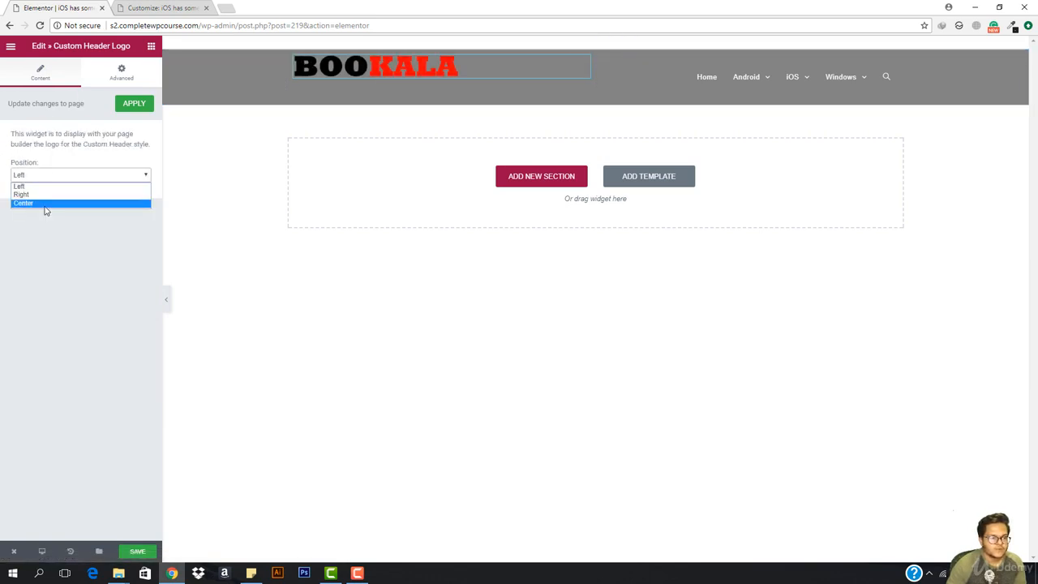
click(44, 203)
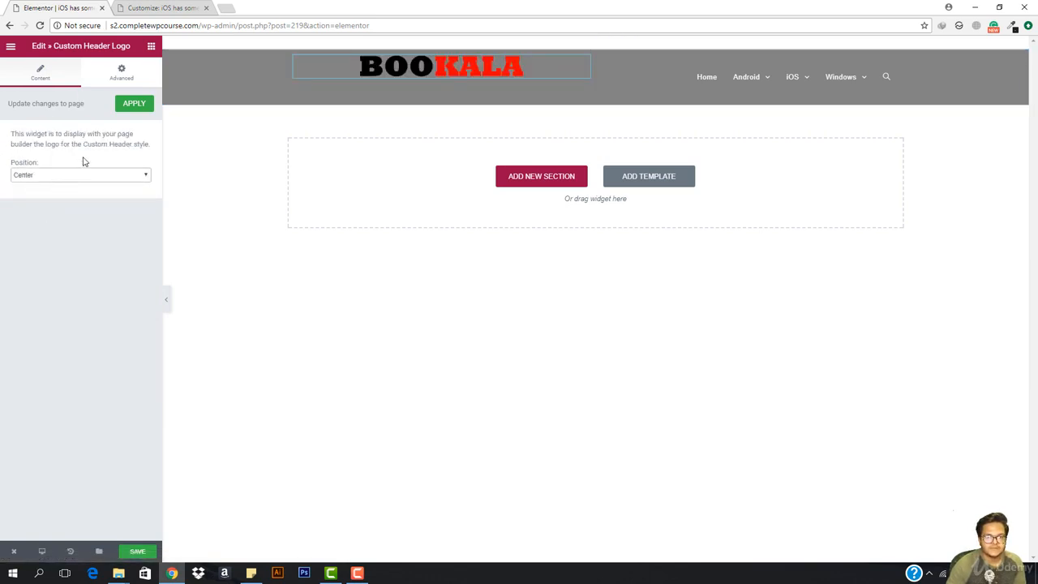
click(42, 177)
click(41, 186)
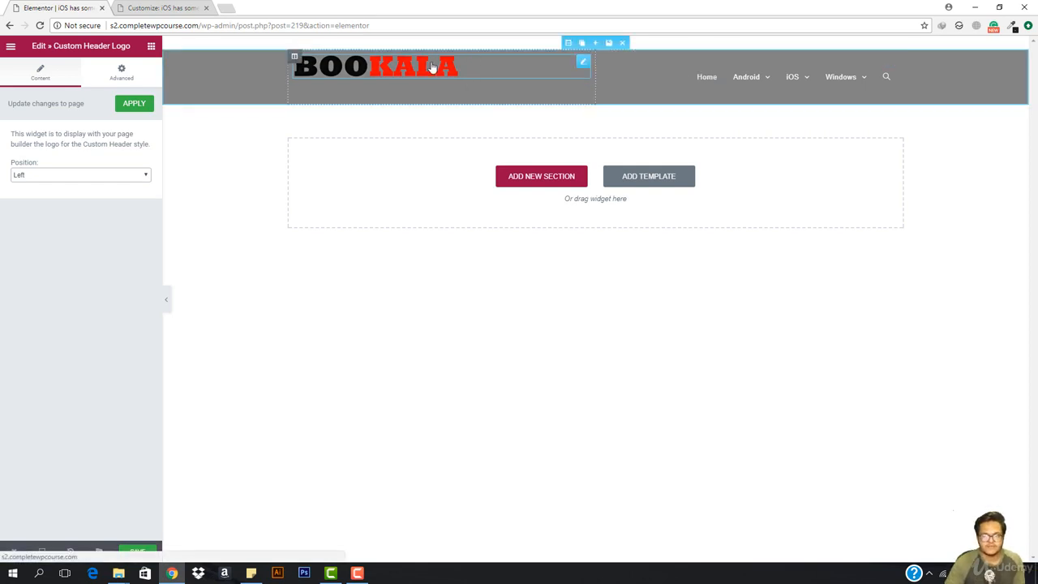
Unlink the header logo's margin values, set its top margin to 17 px and check the header without the editing panel.
click(122, 75)
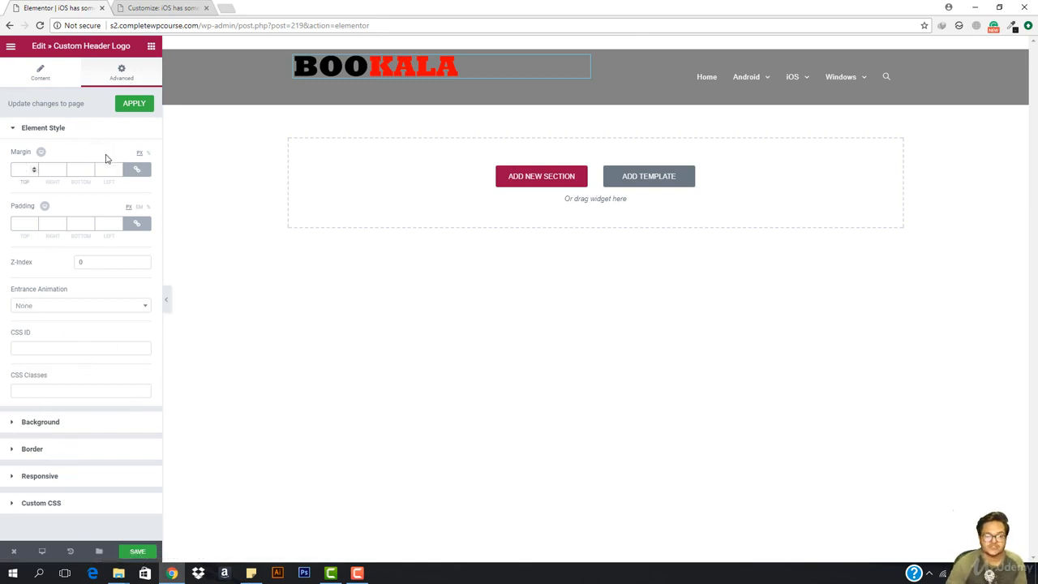
click(136, 169)
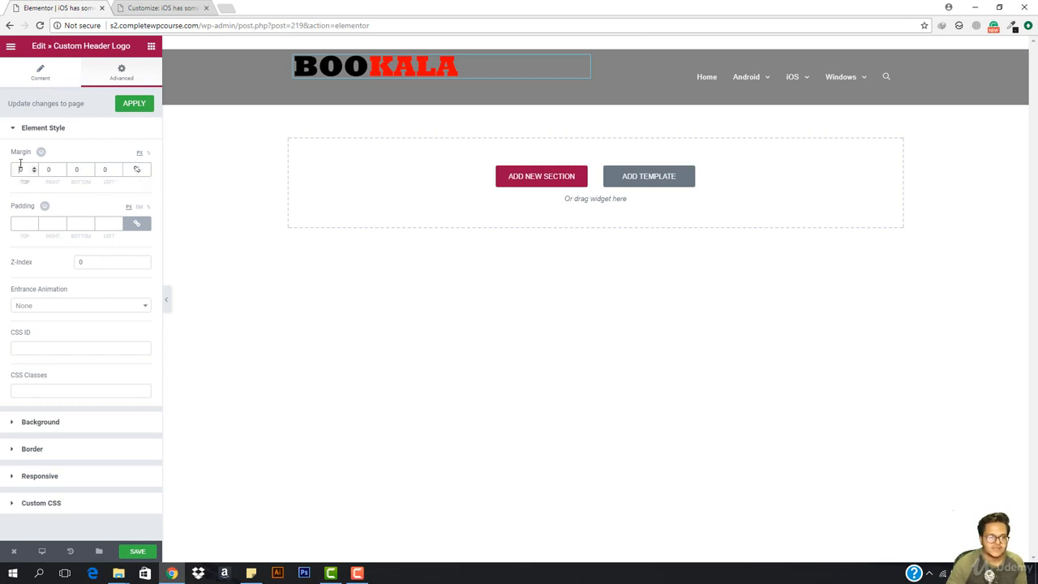
key(Up)
key(Up)
key(Up)
key(Up)
key(Up)
key(Up)
key(Up)
key(Up)
key(Up)
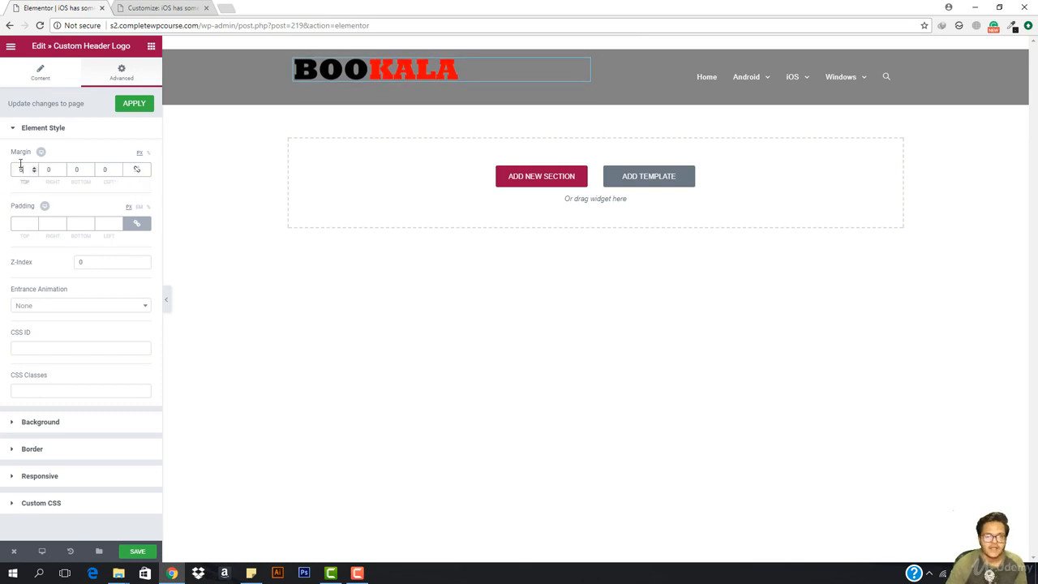
key(Up)
key(Up)
key(Up)
key(Up)
key(Up)
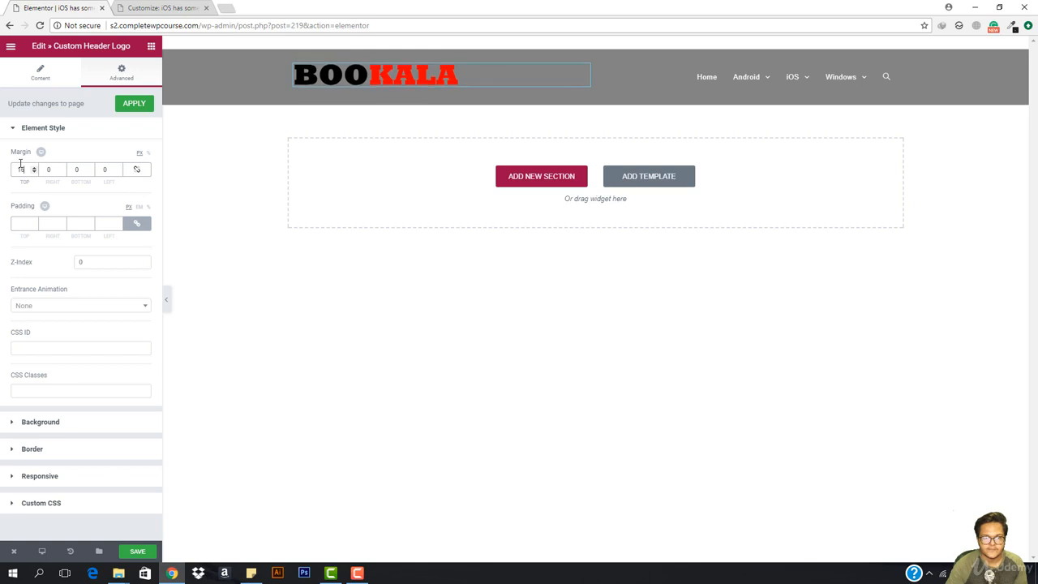
click(167, 306)
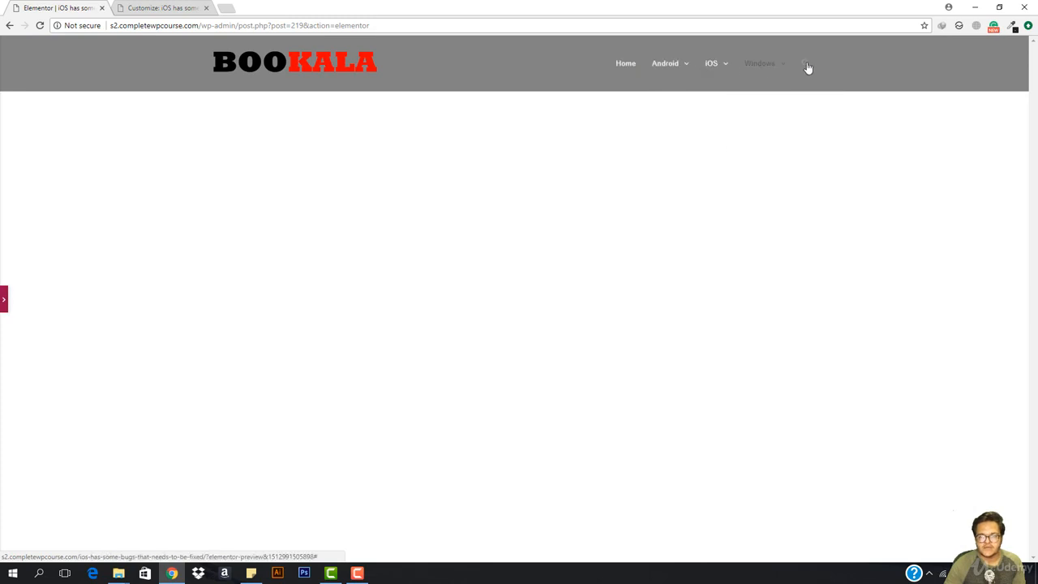
click(3, 309)
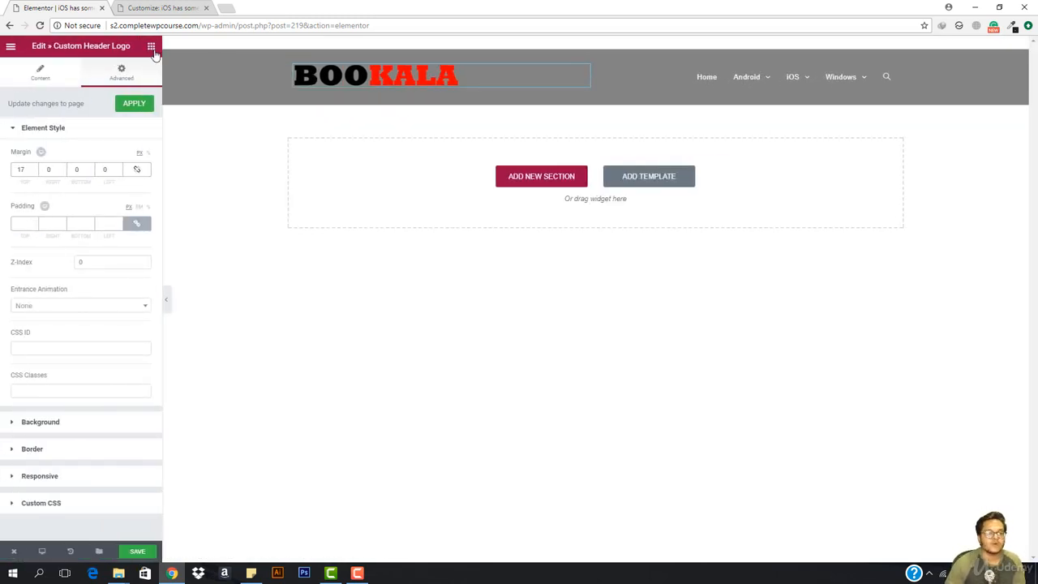
Look up the available custom widgets with the search term "cus" and return to the full widget list.
click(151, 47)
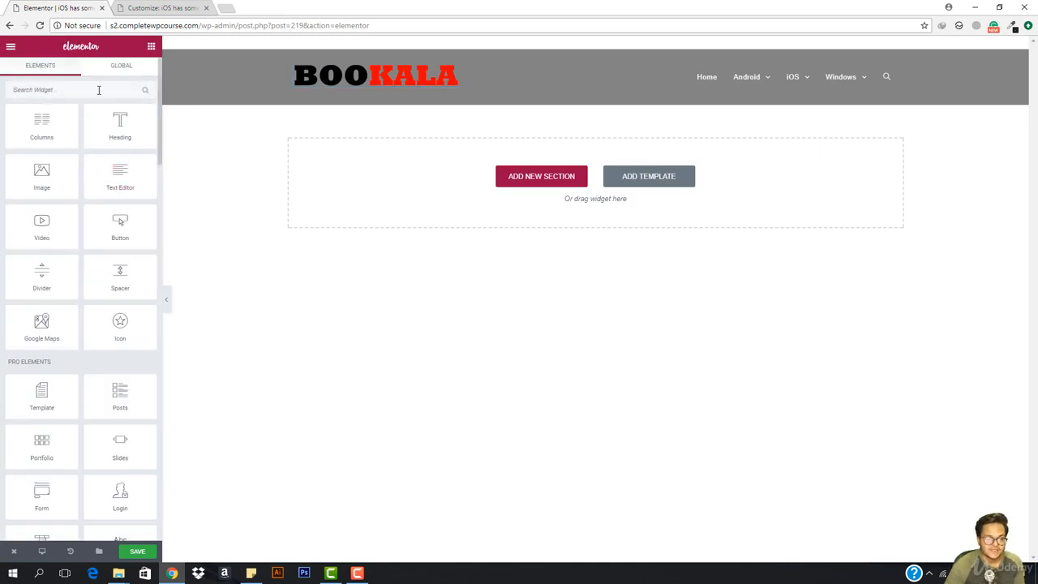
click(99, 90)
text(top)
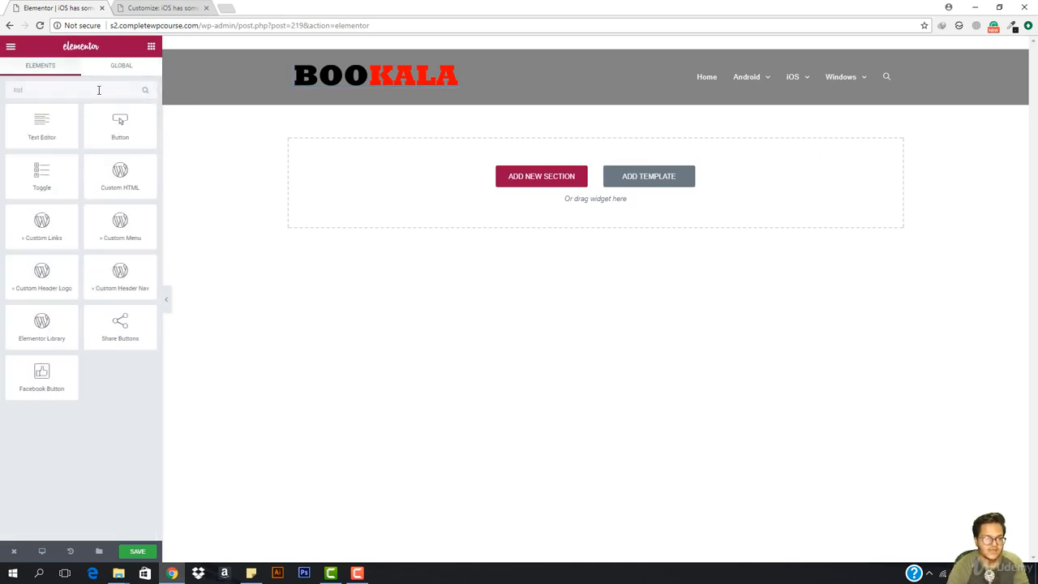
key(BackSpace)
key(BackSpace)
key(BackSpace)
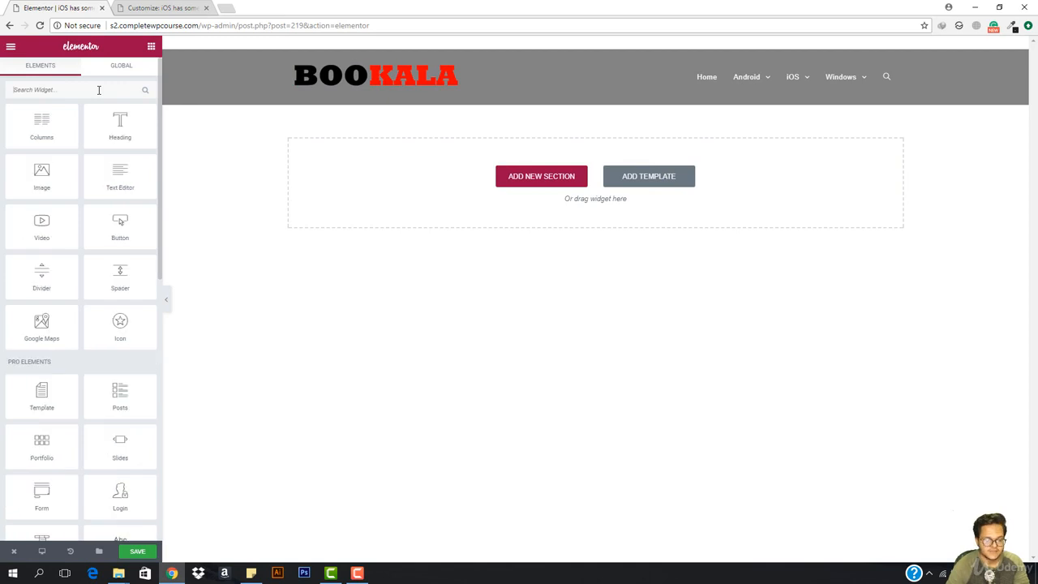
text(cus)
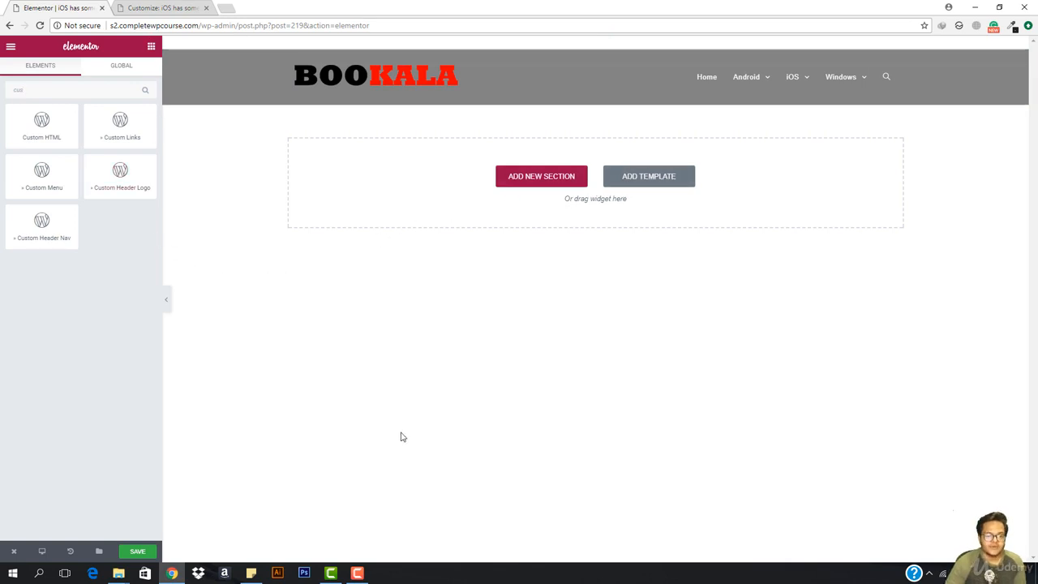
click(151, 47)
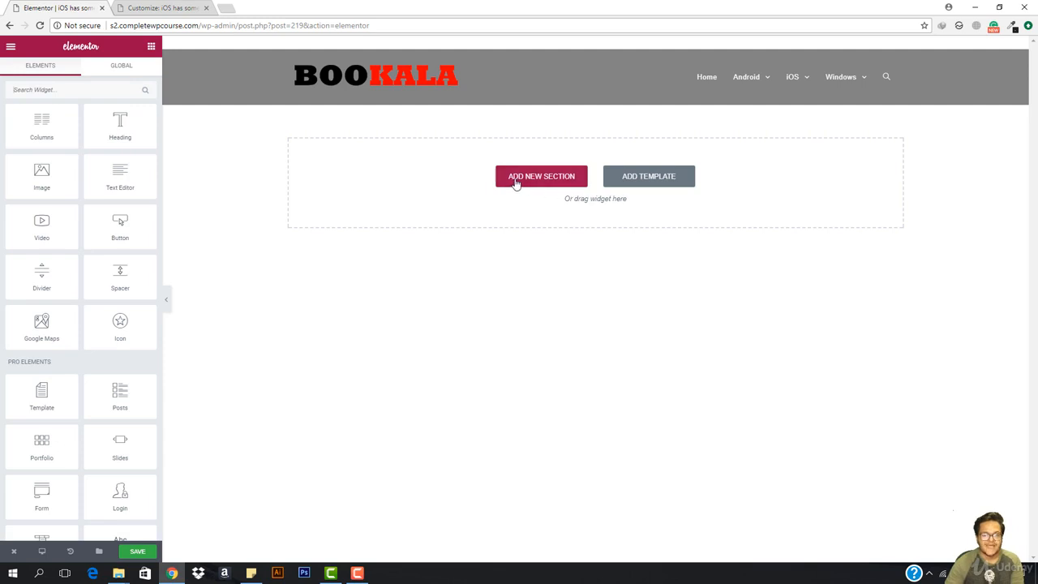
Try a single-column section with a Heading widget below the header, and delete the heading and the section.
click(653, 180)
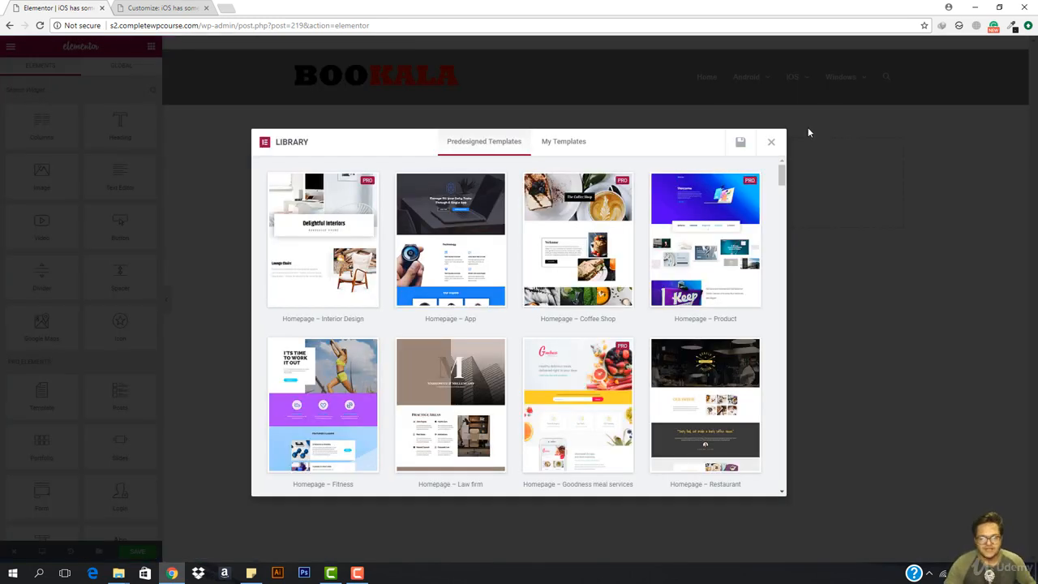
click(772, 142)
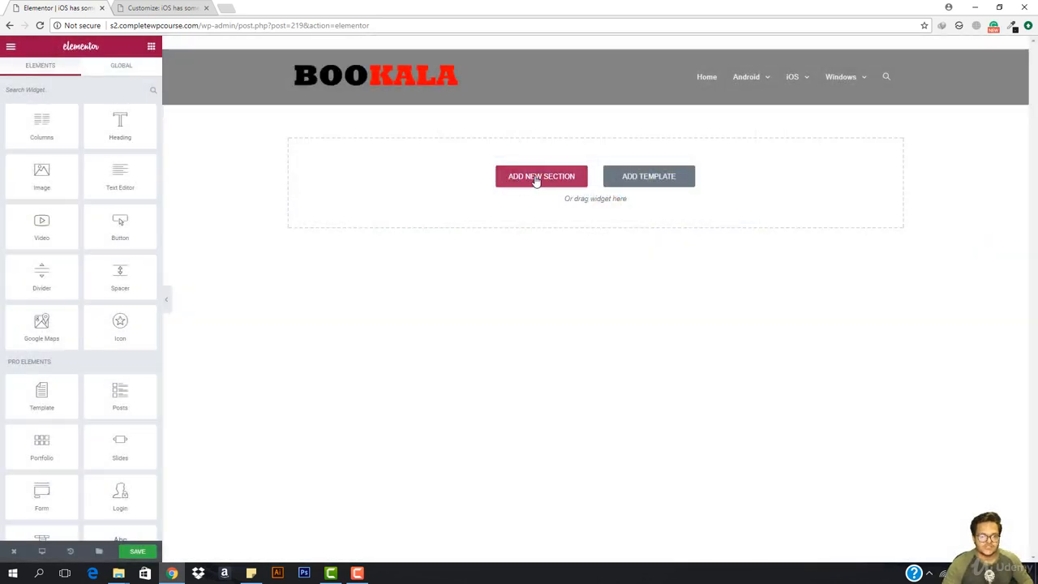
click(536, 180)
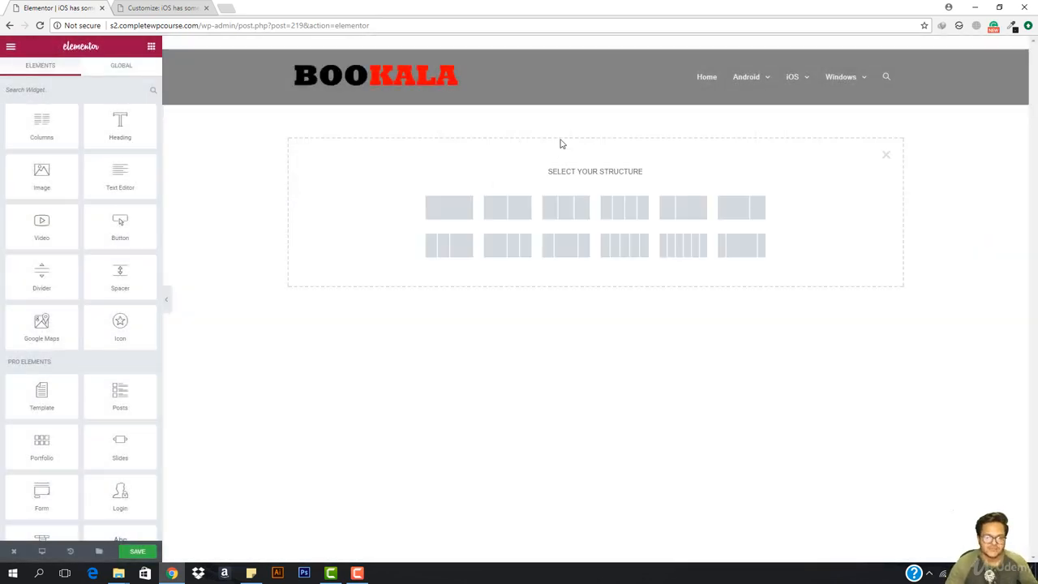
click(443, 208)
drag(120, 128, 638, 137)
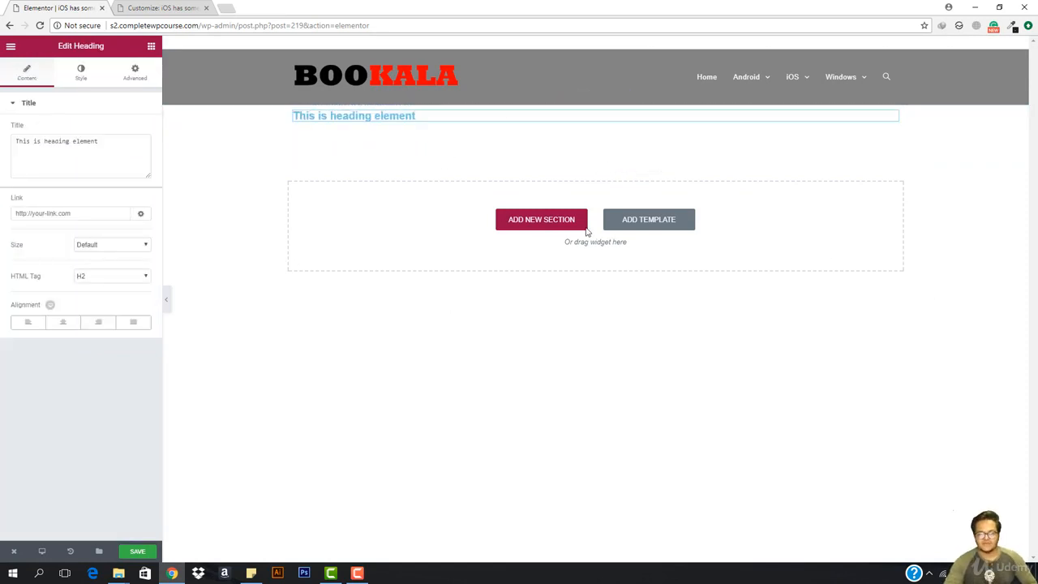
mouse_move(887, 119)
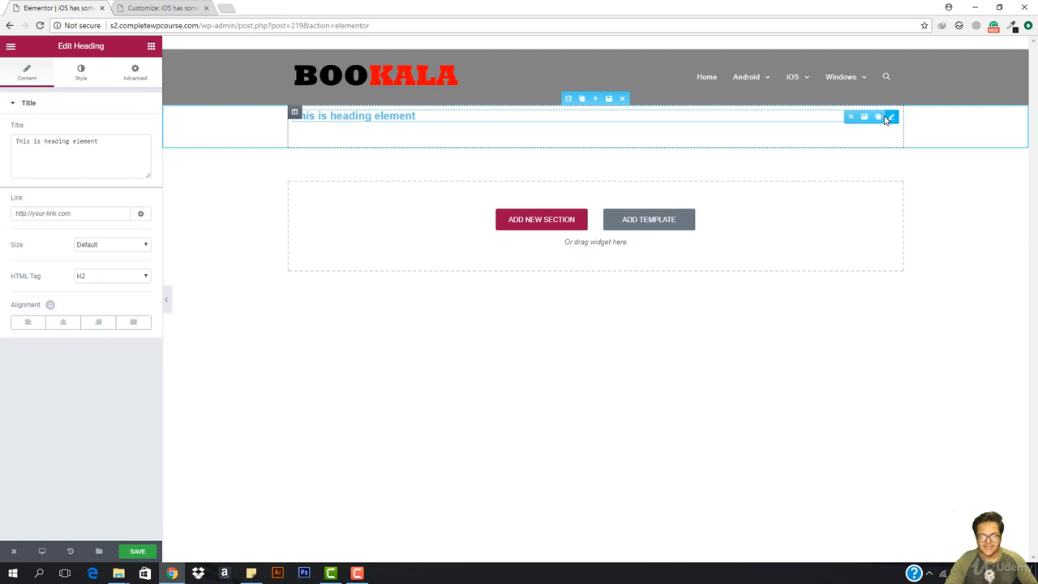
click(850, 117)
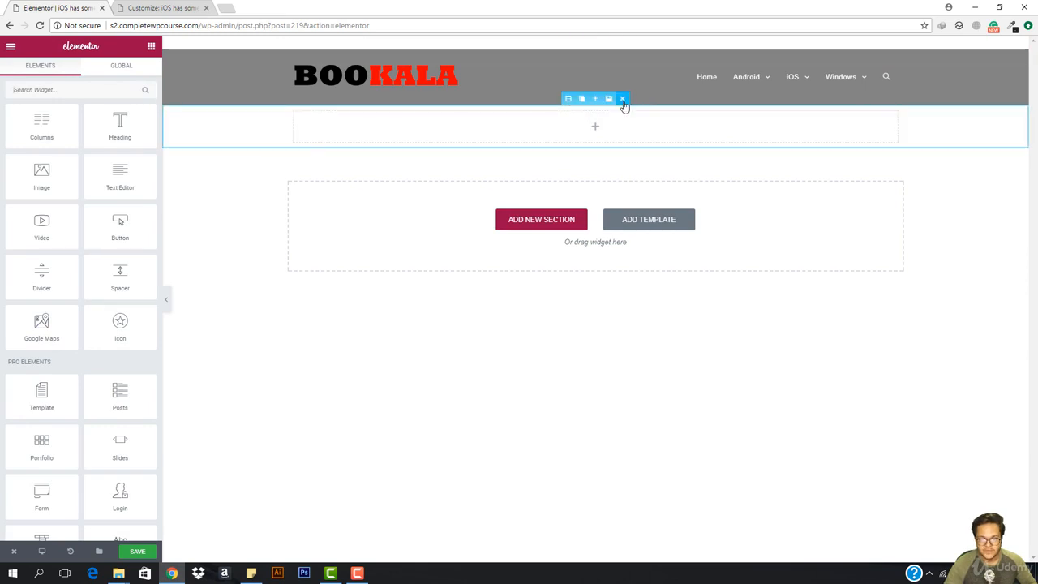
click(622, 100)
Browse the predesigned templates in the library for layouts suited to the post, from homepages to the Hero UI Kit.
click(636, 182)
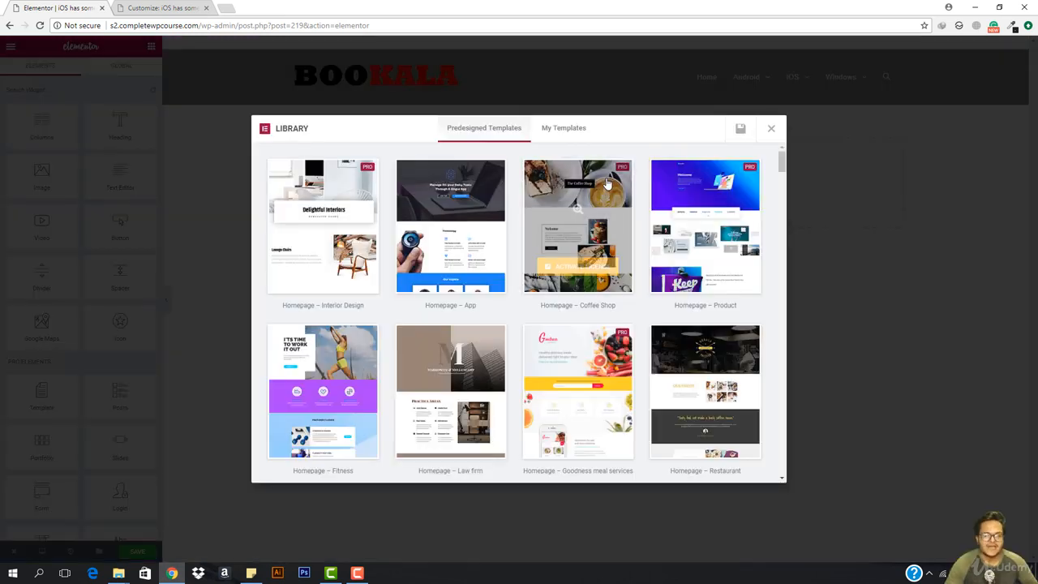
scroll(532, 313, down, 5)
scroll(532, 313, down, 1)
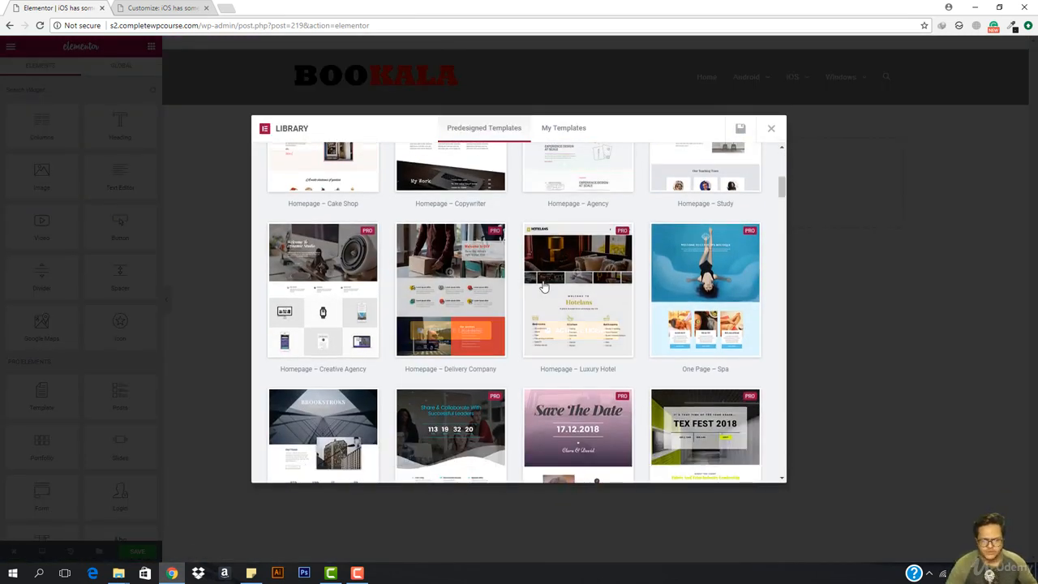
scroll(594, 304, down, 6)
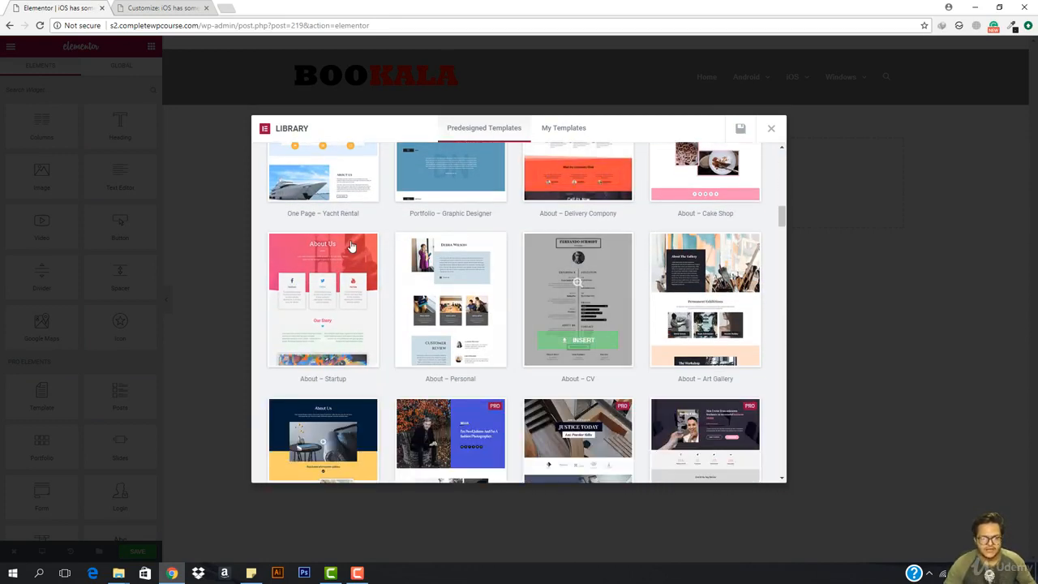
scroll(487, 284, down, 4)
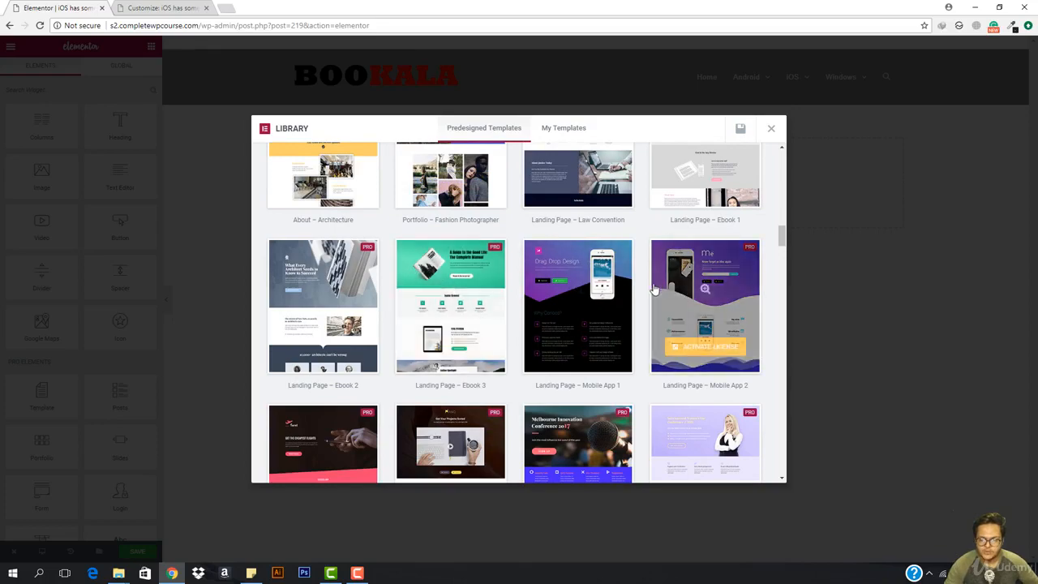
scroll(438, 284, down, 8)
scroll(487, 319, down, 5)
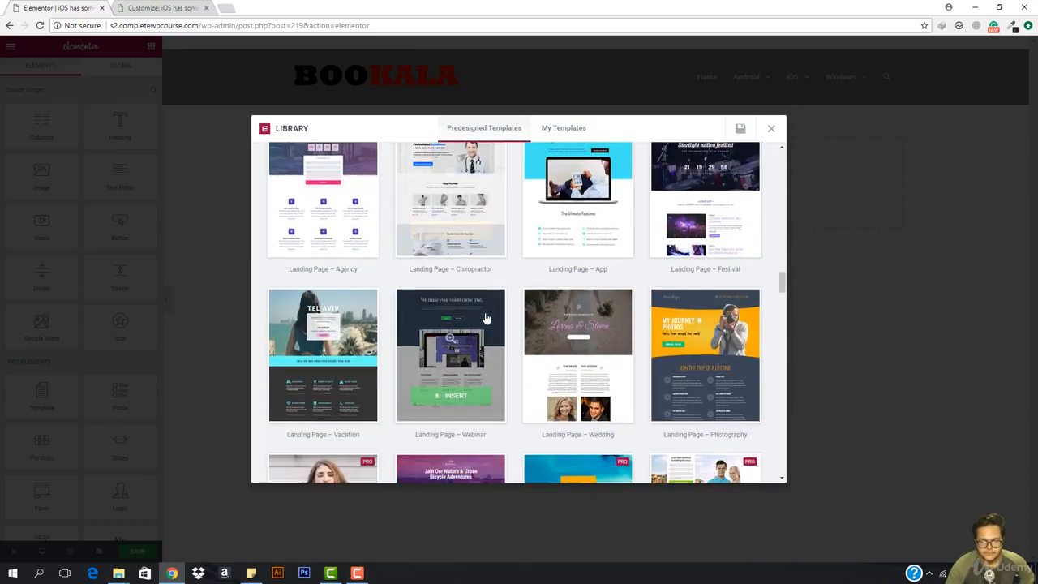
scroll(486, 318, down, 10)
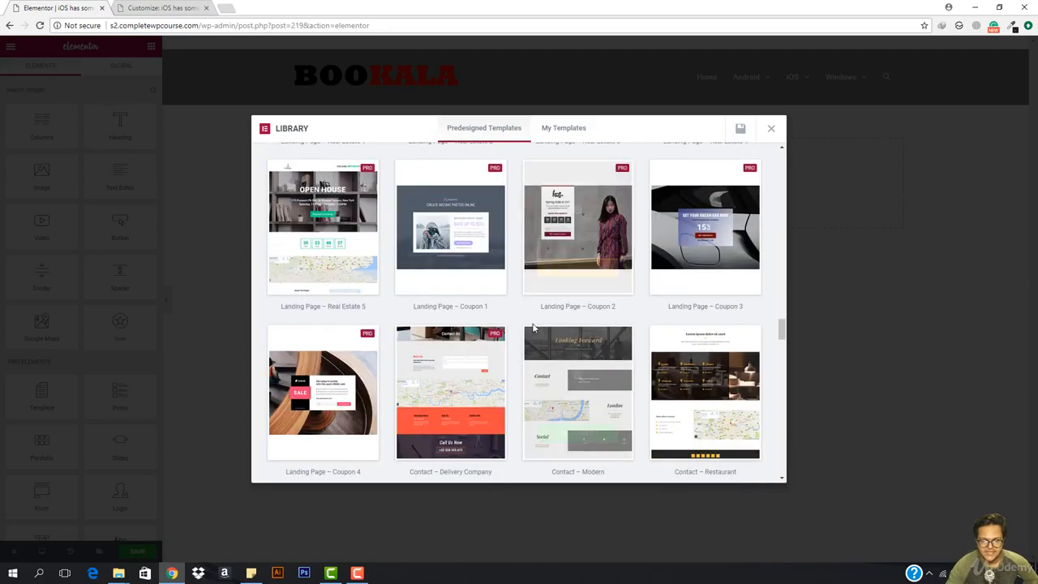
scroll(533, 325, down, 5)
scroll(498, 304, down, 4)
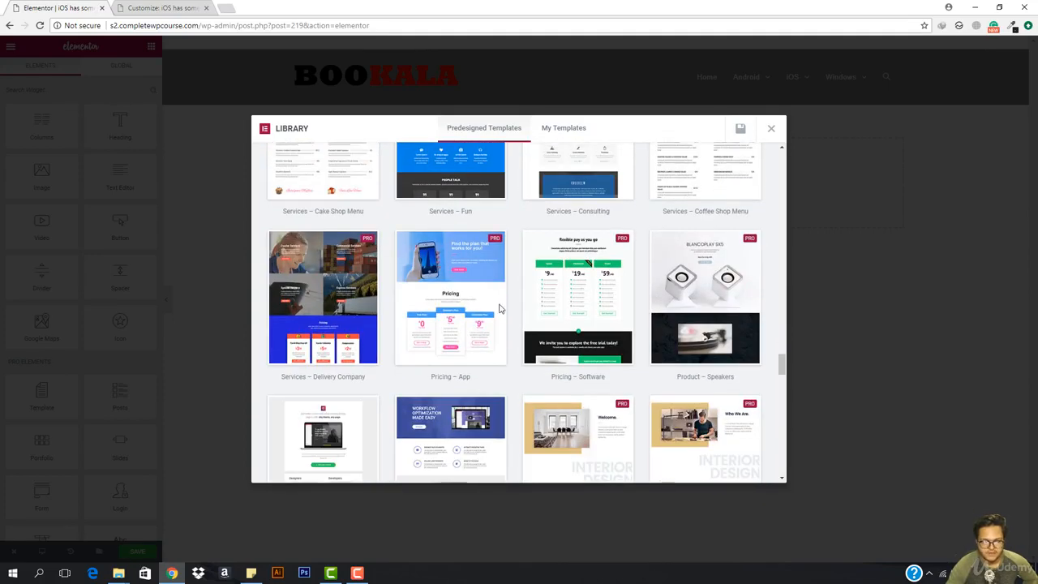
scroll(566, 375, down, 3)
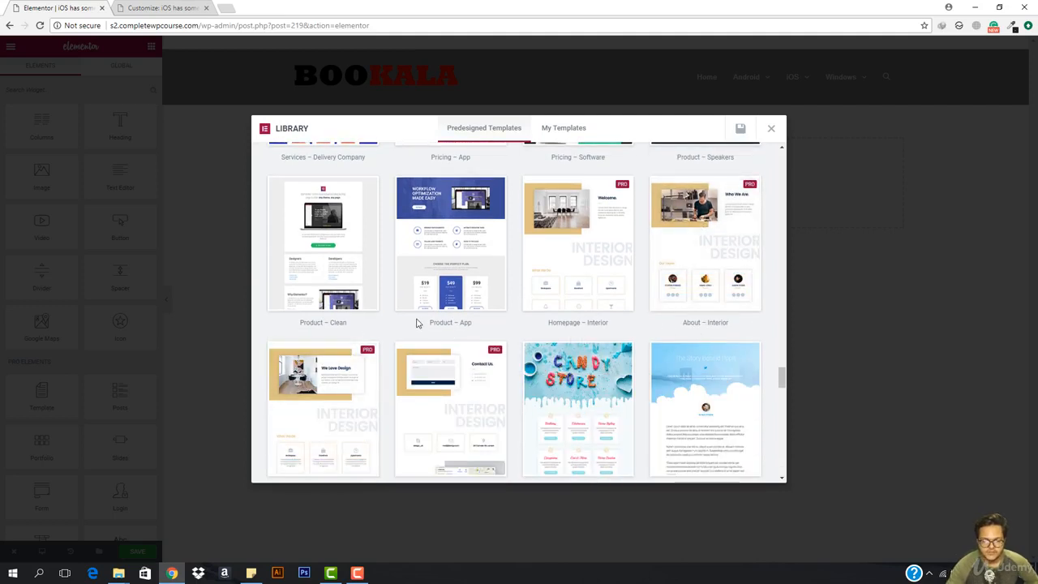
scroll(417, 323, down, 3)
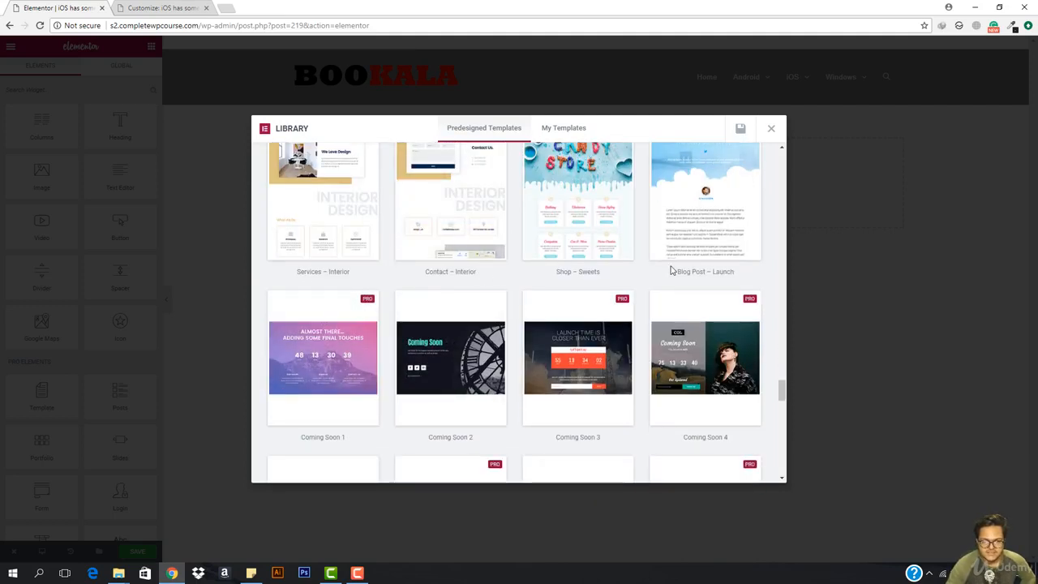
scroll(598, 268, down, 5)
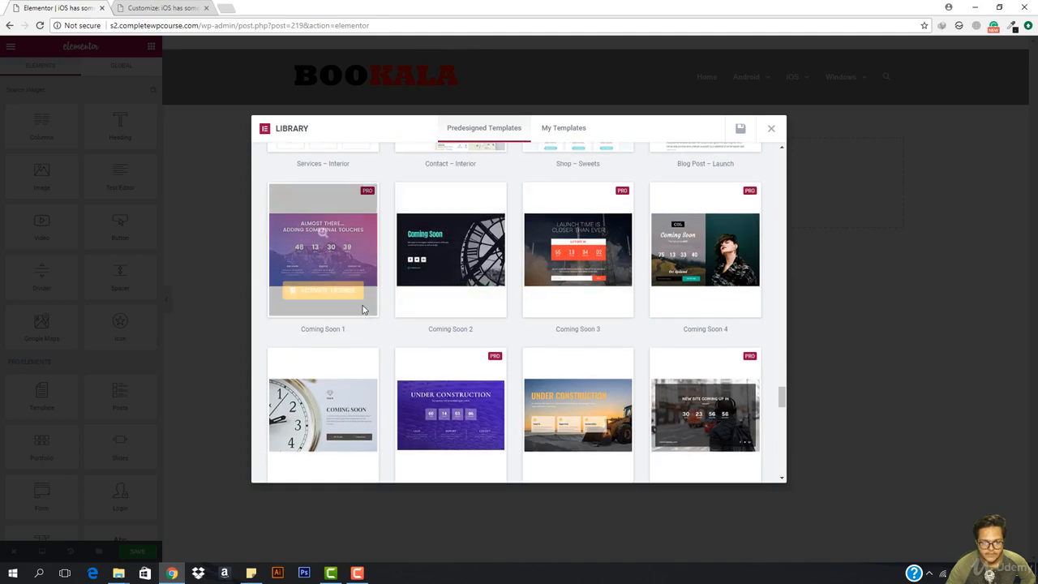
scroll(373, 334, down, 2)
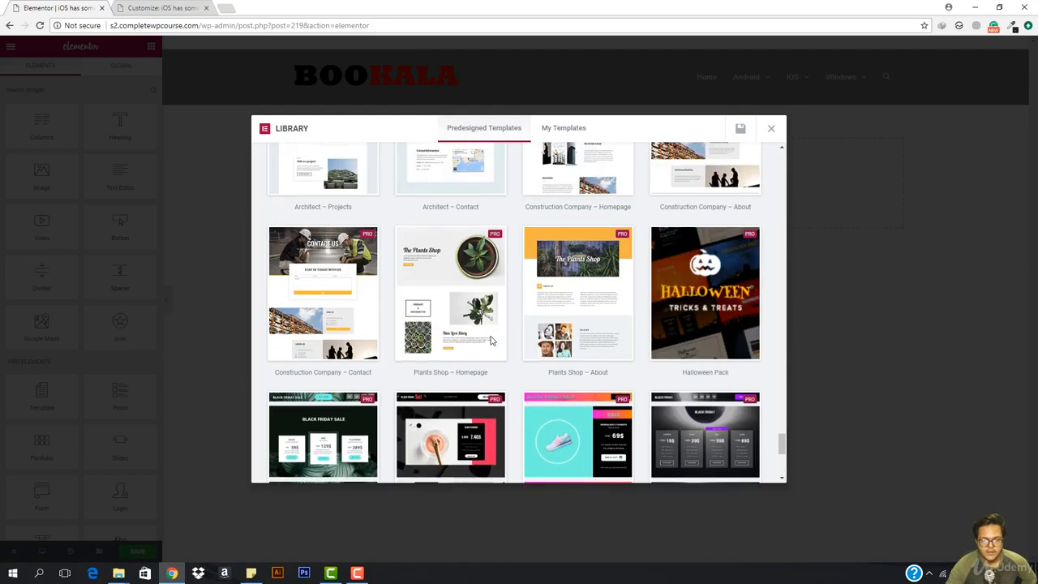
scroll(491, 340, up, 8)
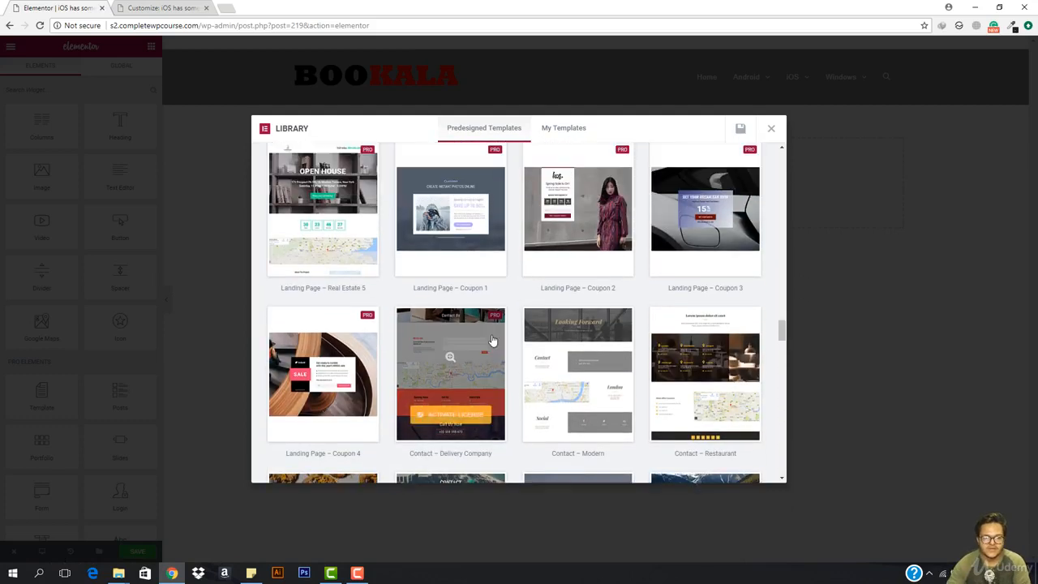
scroll(492, 339, up, 8)
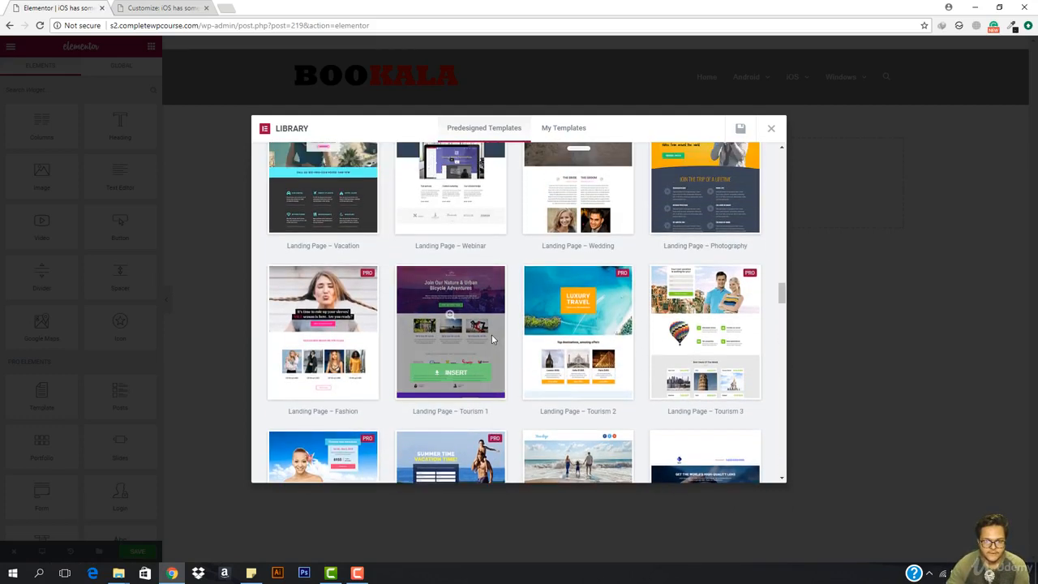
scroll(470, 288, up, 5)
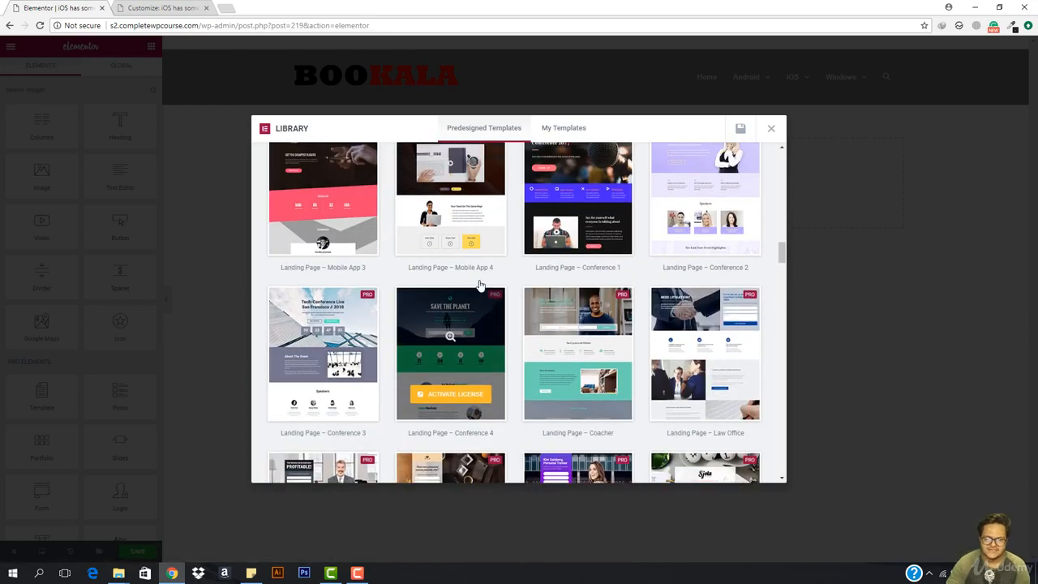
scroll(478, 286, up, 3)
scroll(466, 291, up, 3)
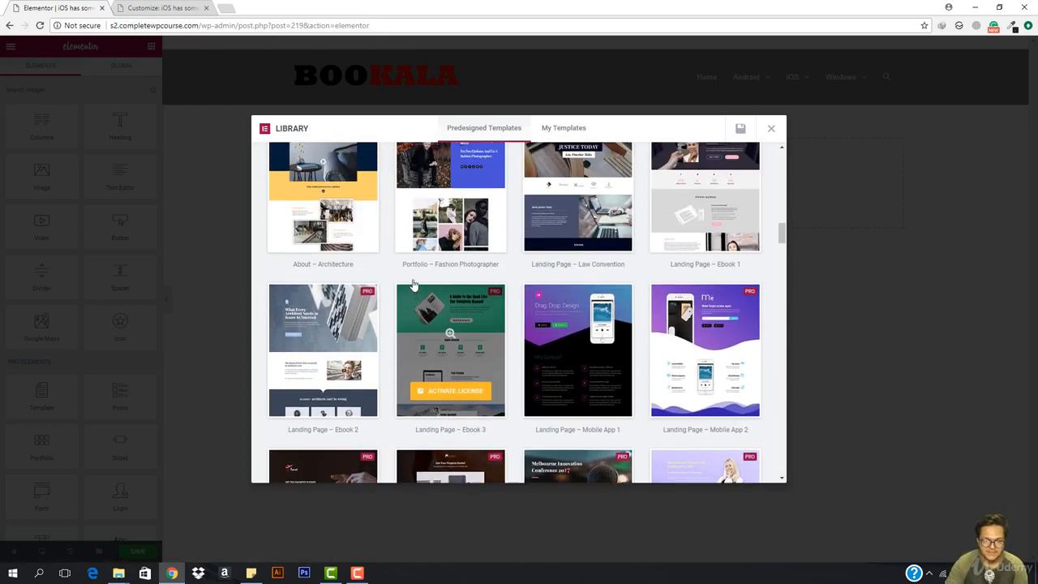
scroll(487, 290, up, 5)
scroll(487, 287, up, 6)
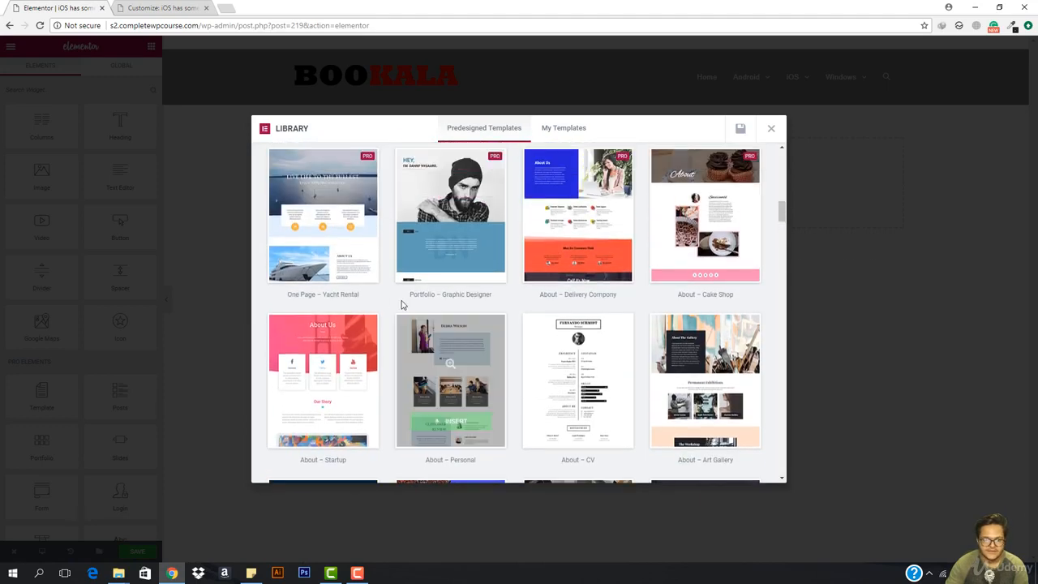
scroll(470, 261, up, 6)
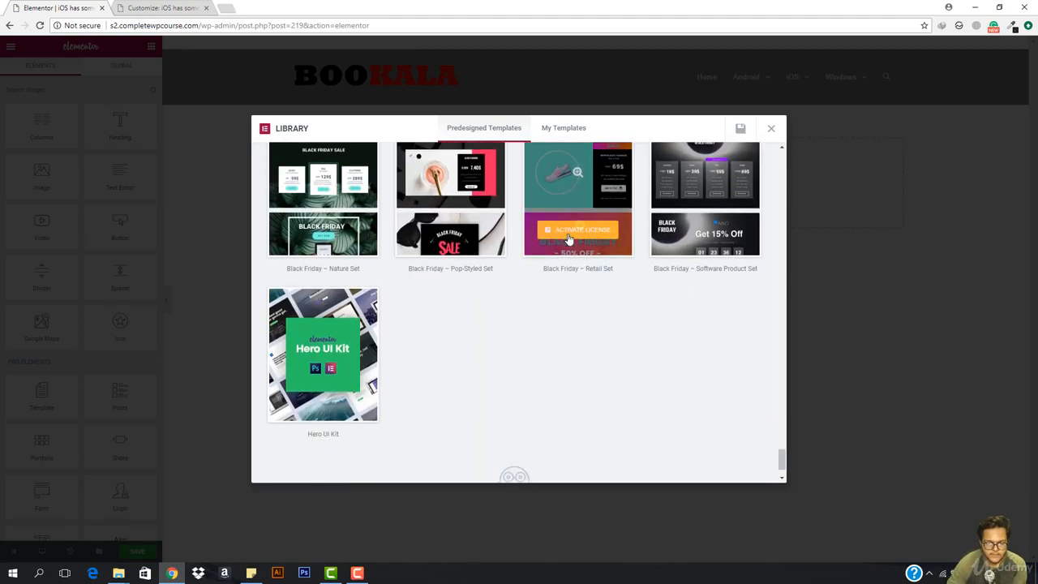
scroll(570, 240, down, 1)
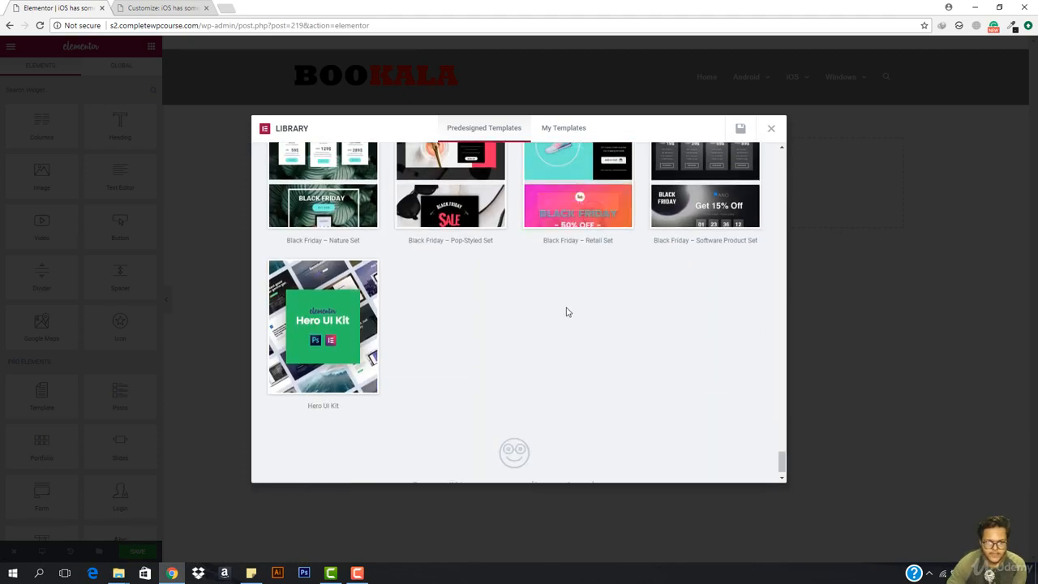
Look back over the predesigned templates in the library, including the Coming Soon and Login Page layouts, and close the library.
scroll(573, 292, up, 5)
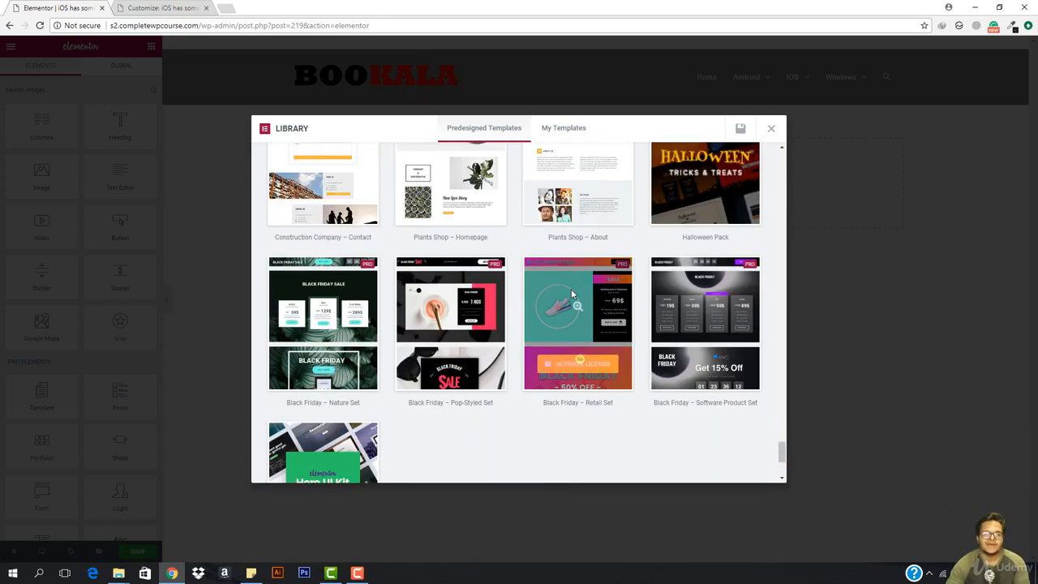
scroll(572, 294, up, 3)
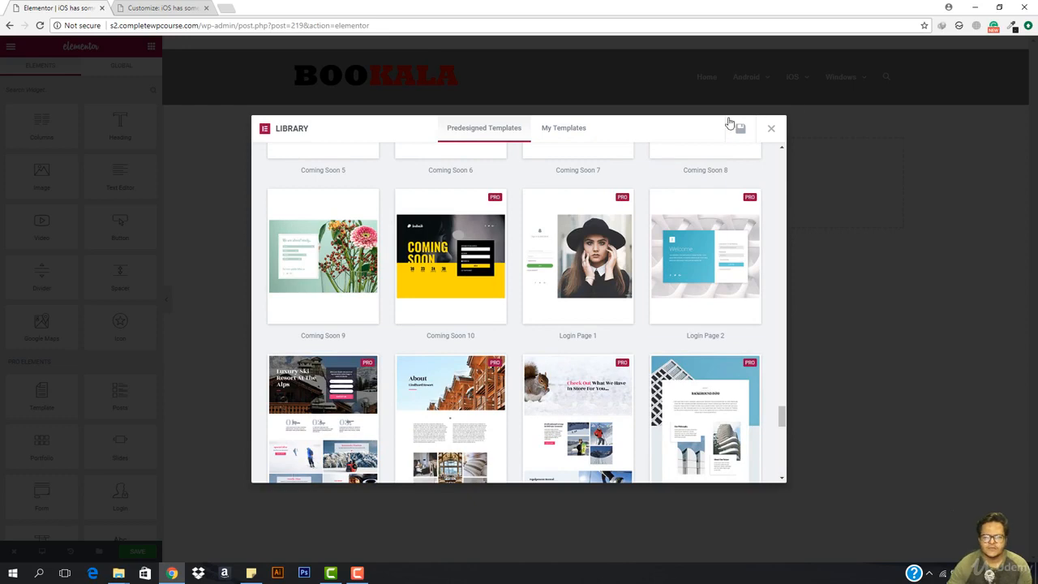
click(771, 129)
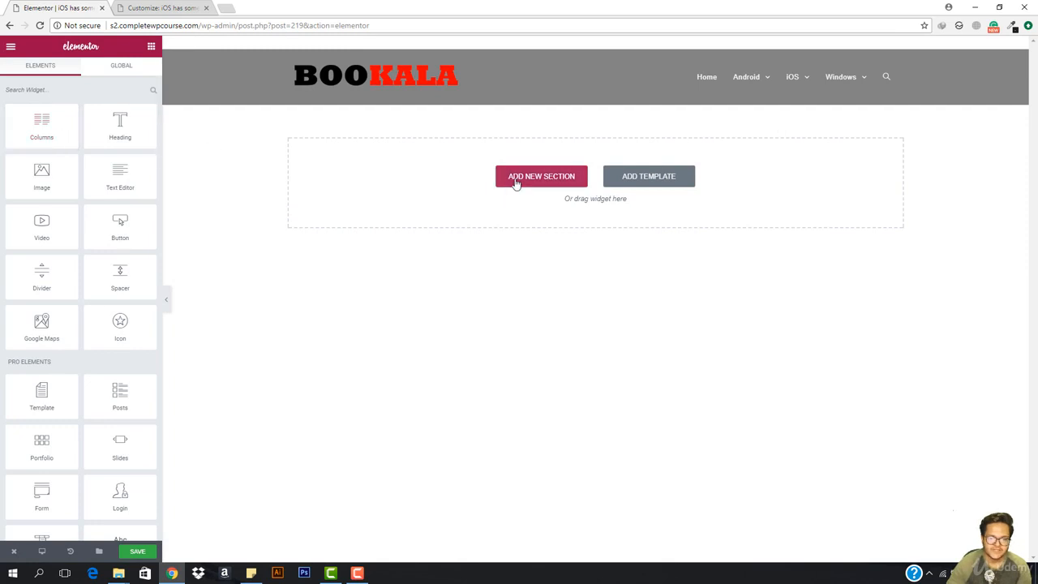
Add a single-column section below the header and give it a classic background with the image top-cover.jpg.
click(516, 184)
click(442, 209)
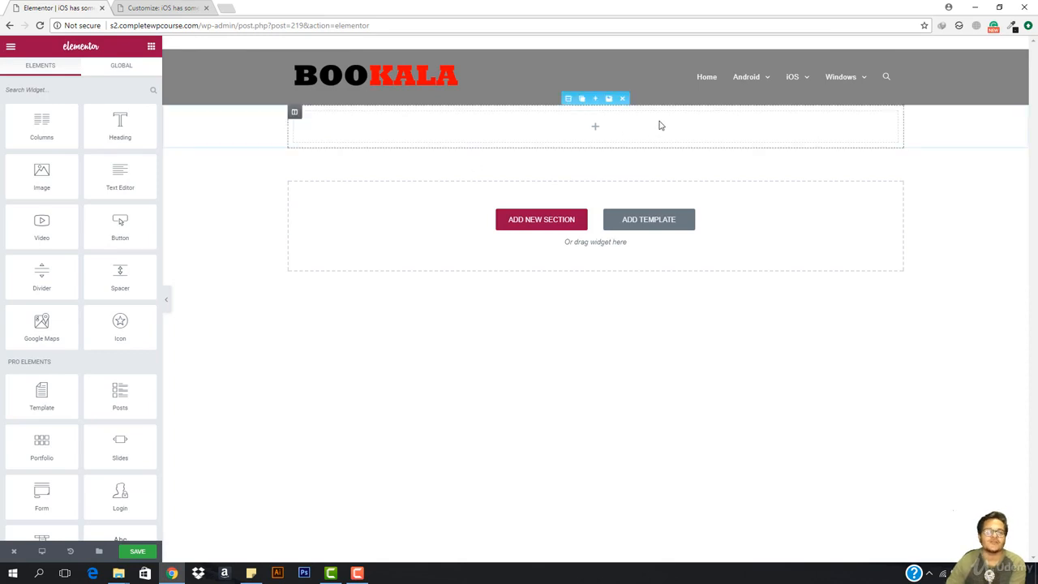
click(568, 98)
click(84, 73)
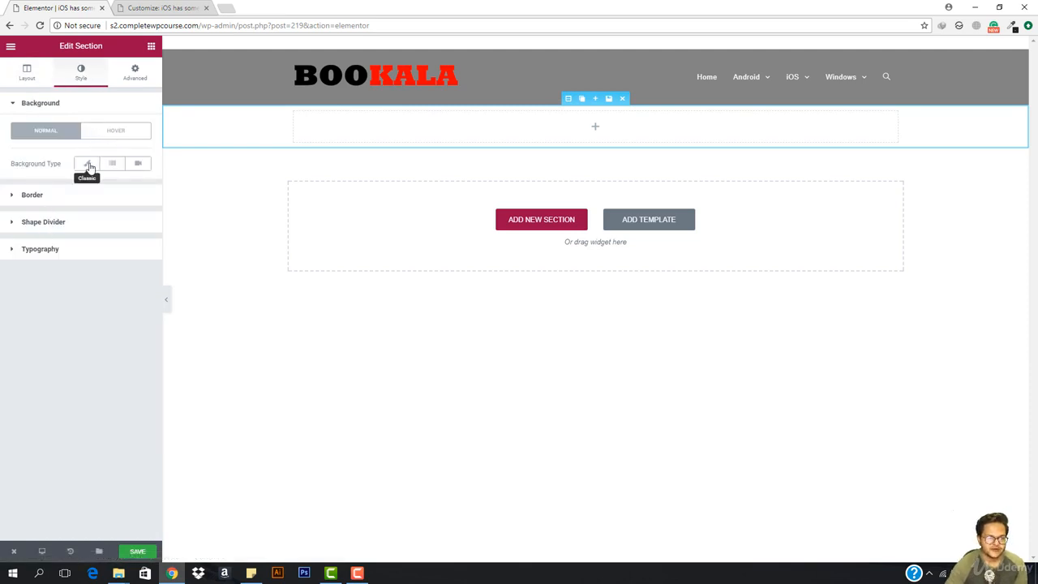
click(112, 163)
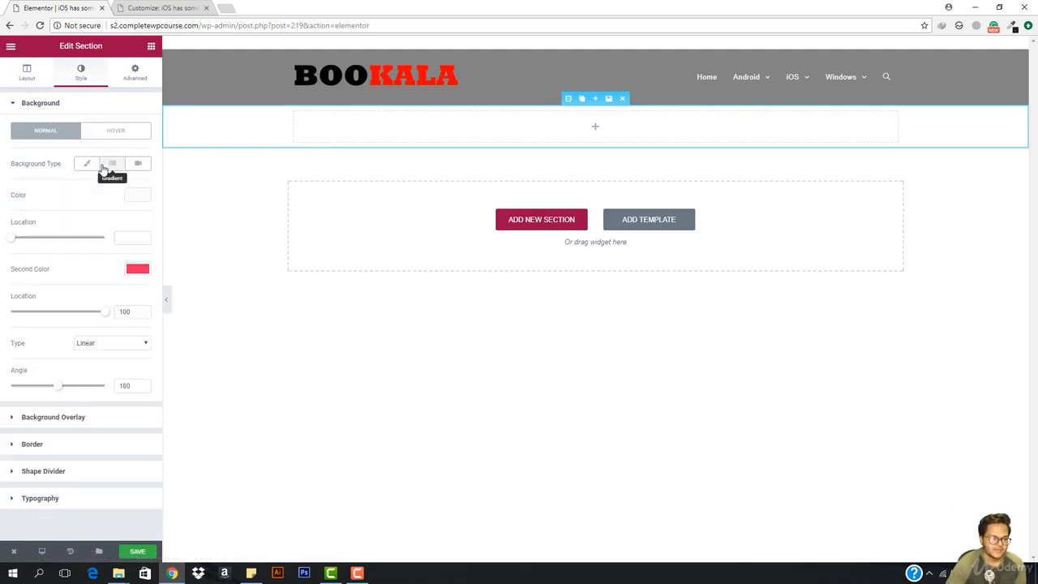
click(87, 163)
click(81, 276)
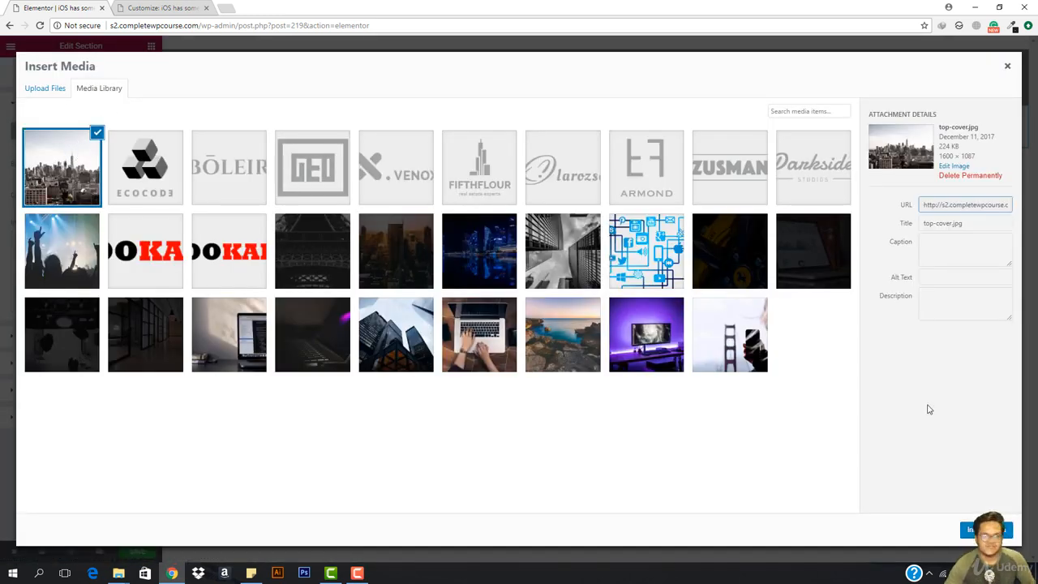
click(985, 529)
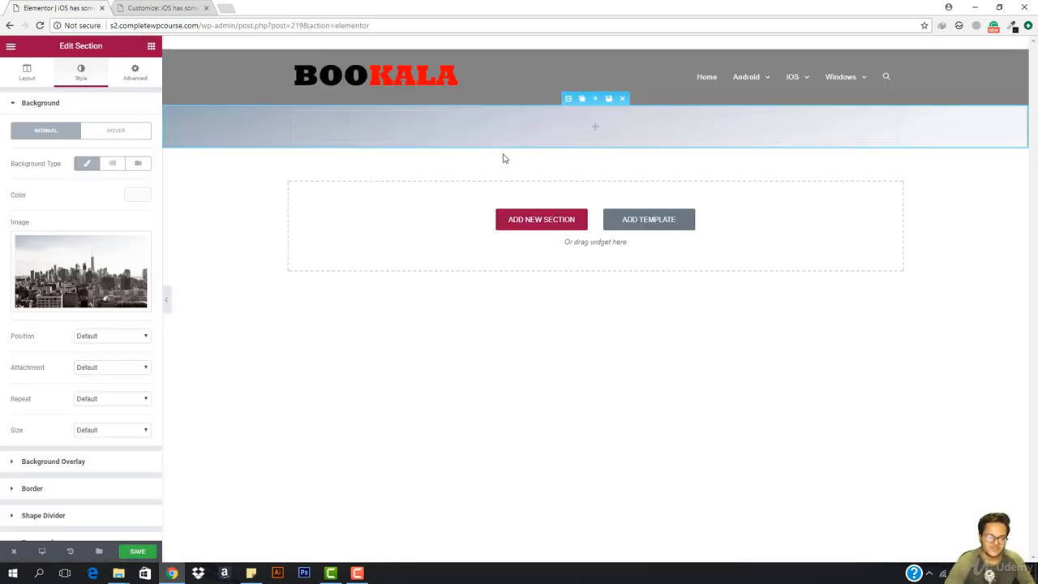
Set the section background image's attachment to Fixed and its size to Cover, keeping the default position.
click(121, 339)
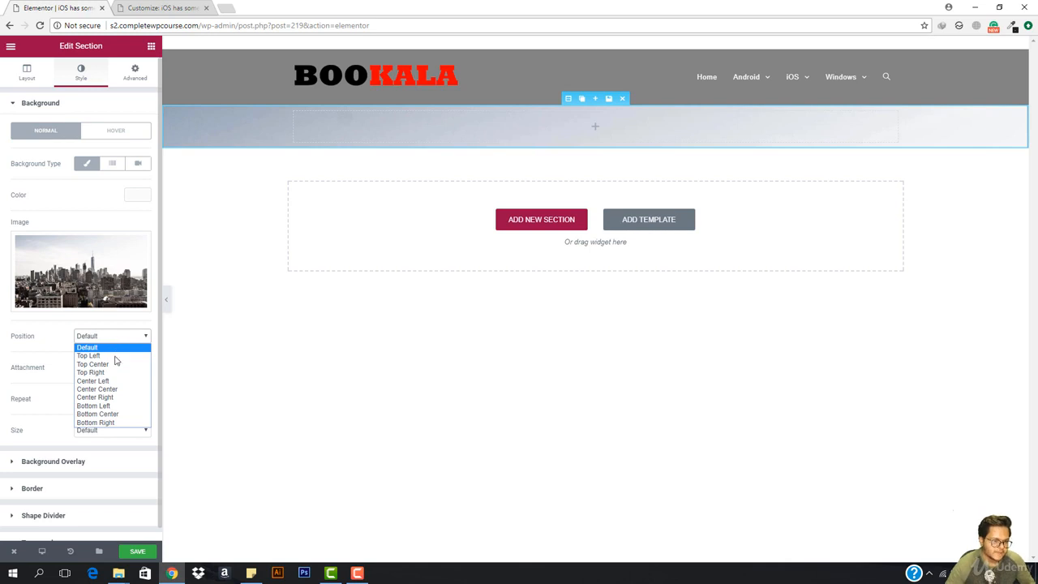
click(118, 348)
click(113, 370)
click(113, 397)
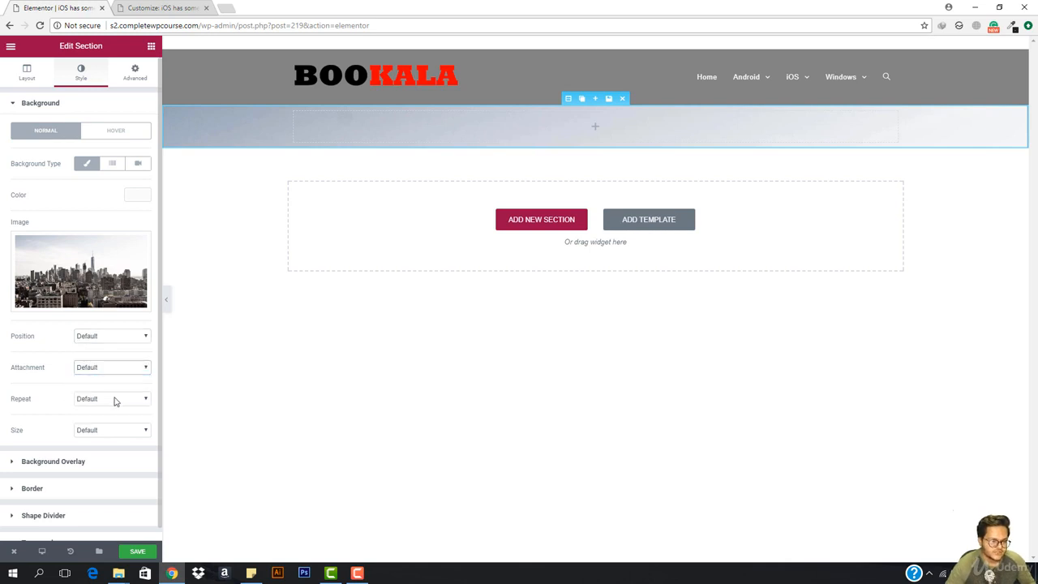
click(107, 432)
click(107, 459)
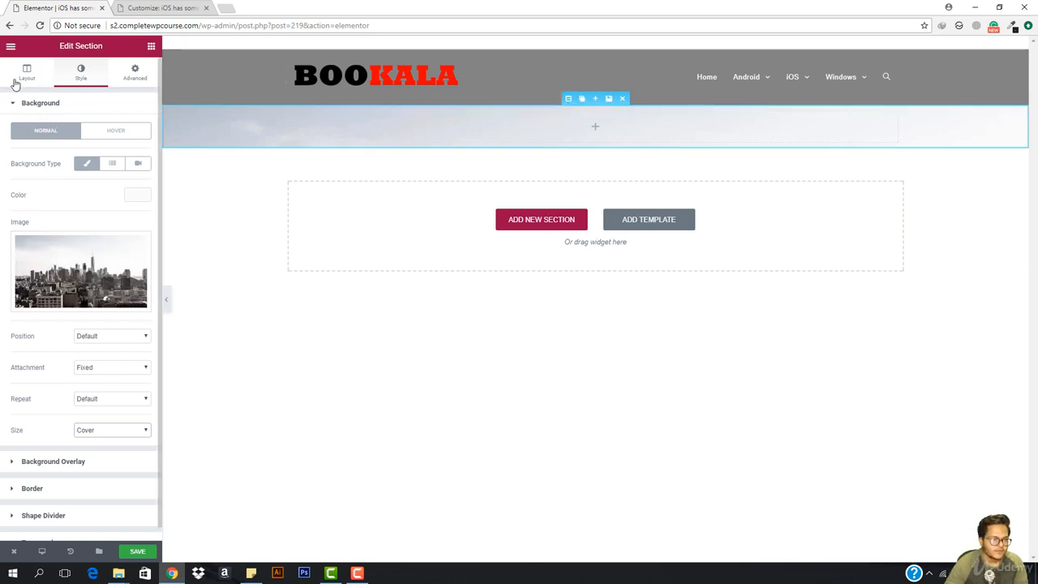
Change the section's height setting to Min Height in its layout options.
click(25, 76)
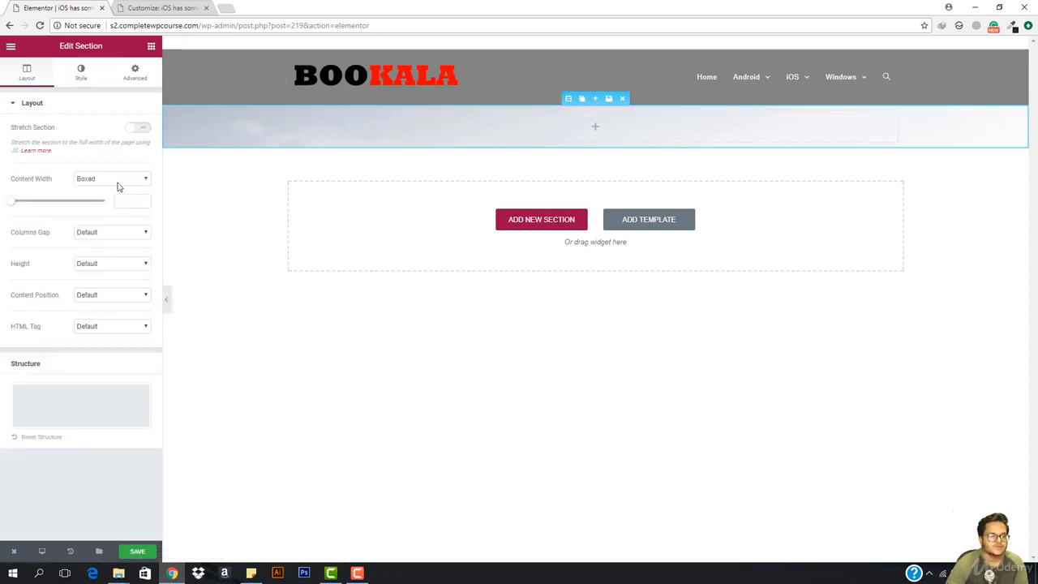
click(113, 262)
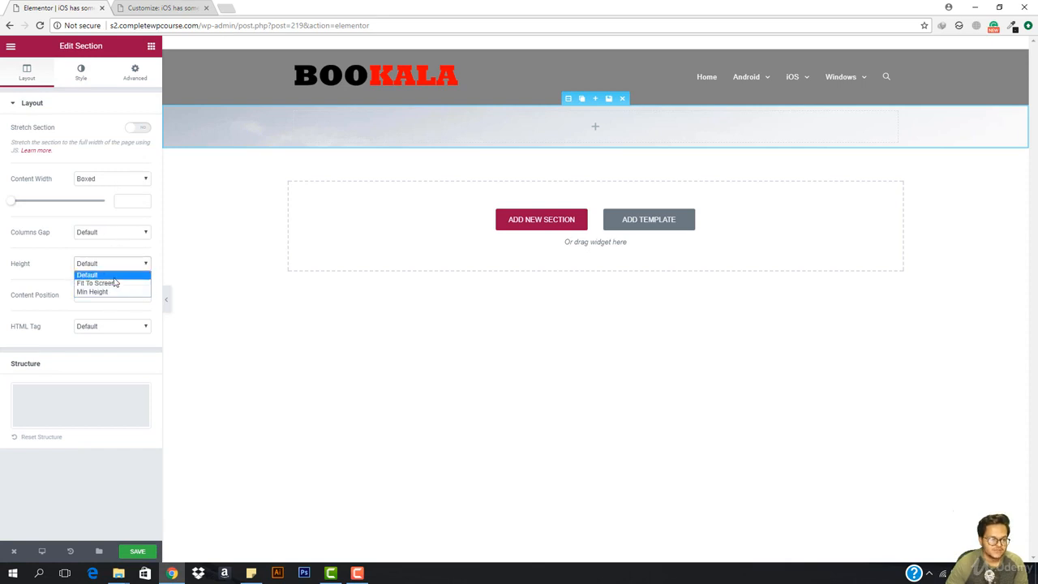
click(115, 292)
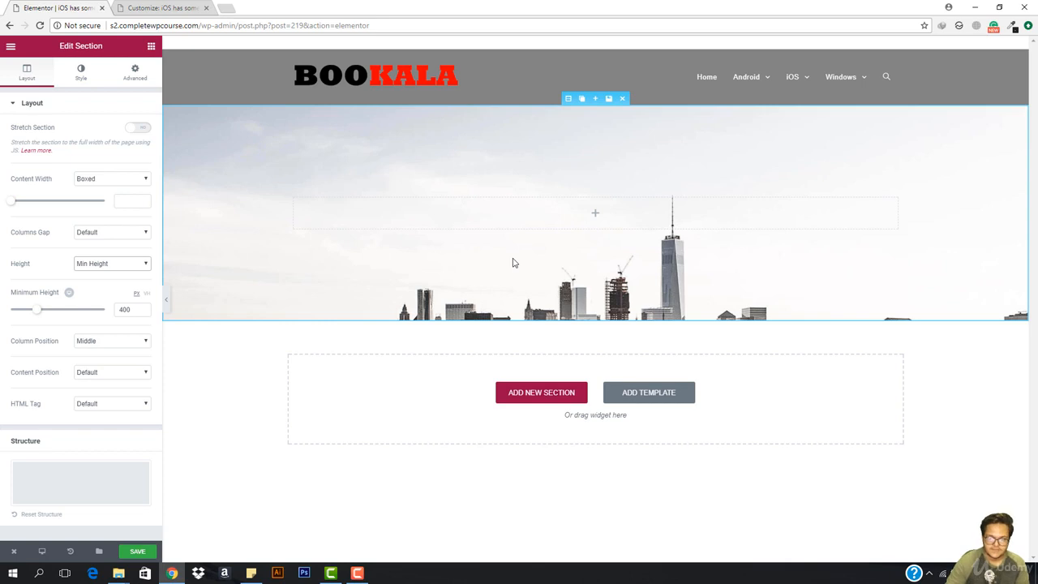
Add a gradient background overlay to the section with black as the first color.
click(78, 80)
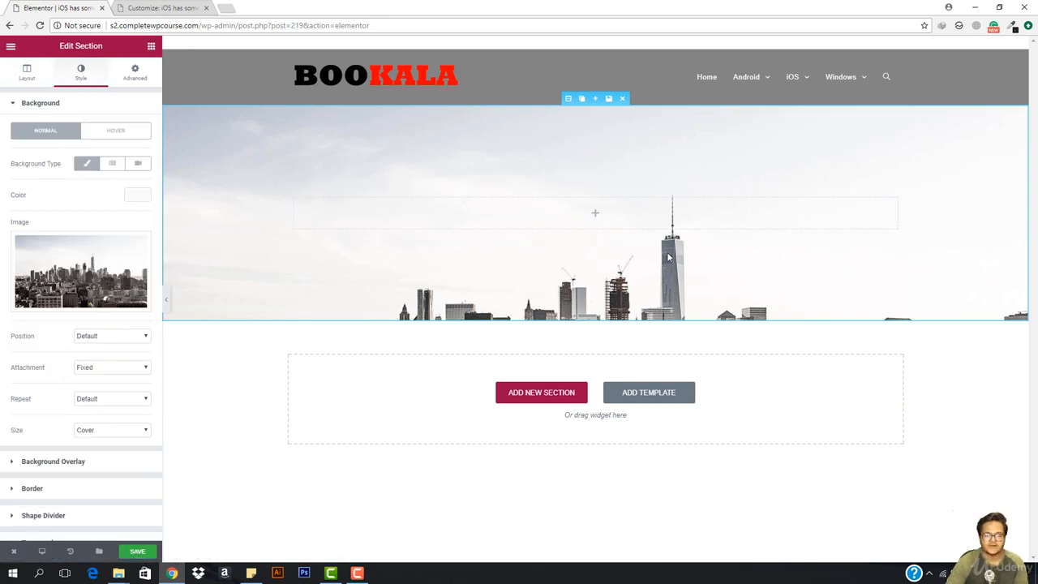
click(54, 463)
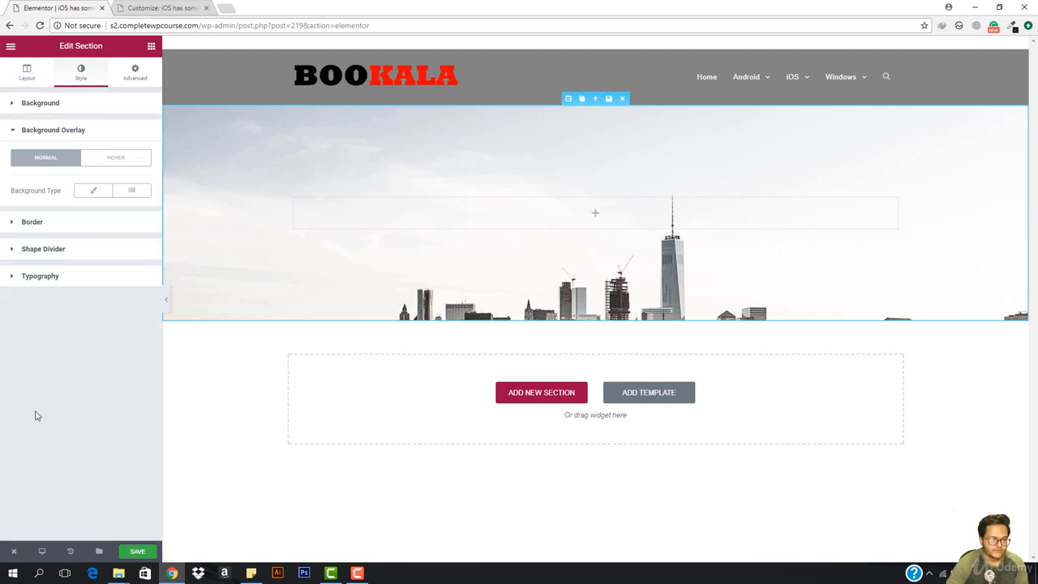
click(132, 191)
click(137, 222)
click(95, 292)
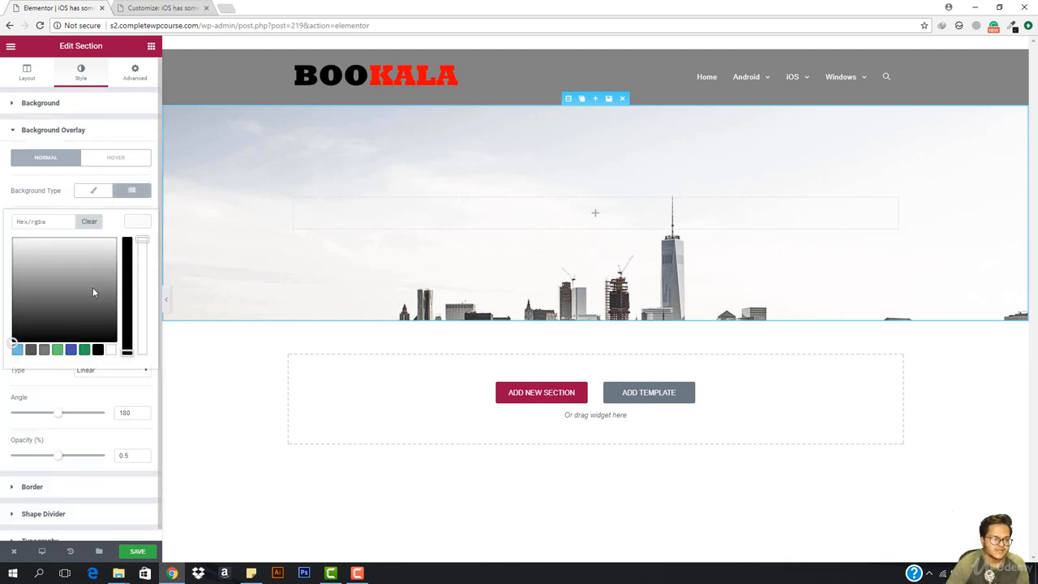
click(38, 327)
drag(1, 348, 2, 385)
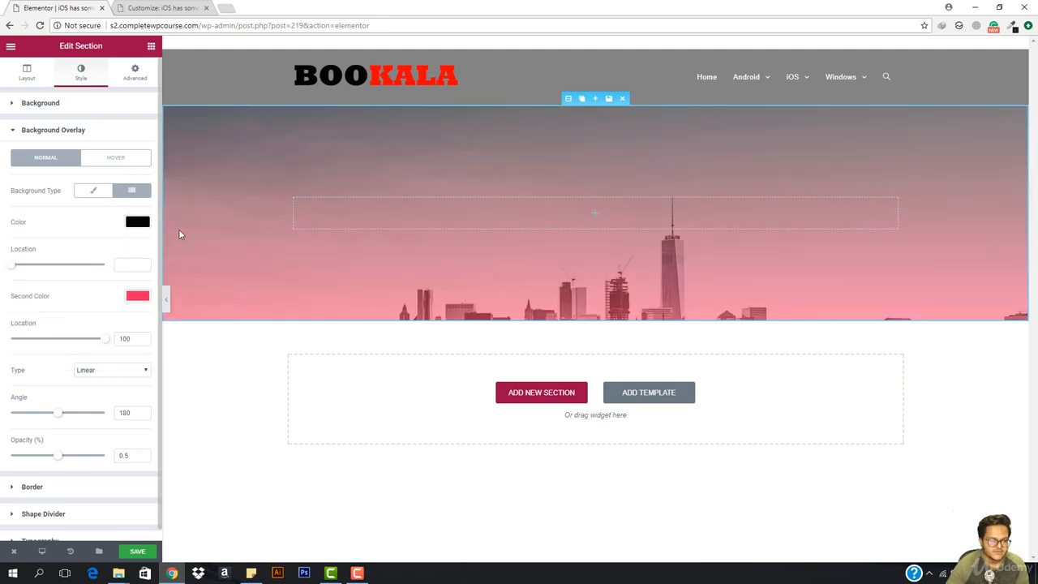
Make the overlay gradient's second color a partly transparent white and raise the overlay opacity to about 0.87.
click(140, 296)
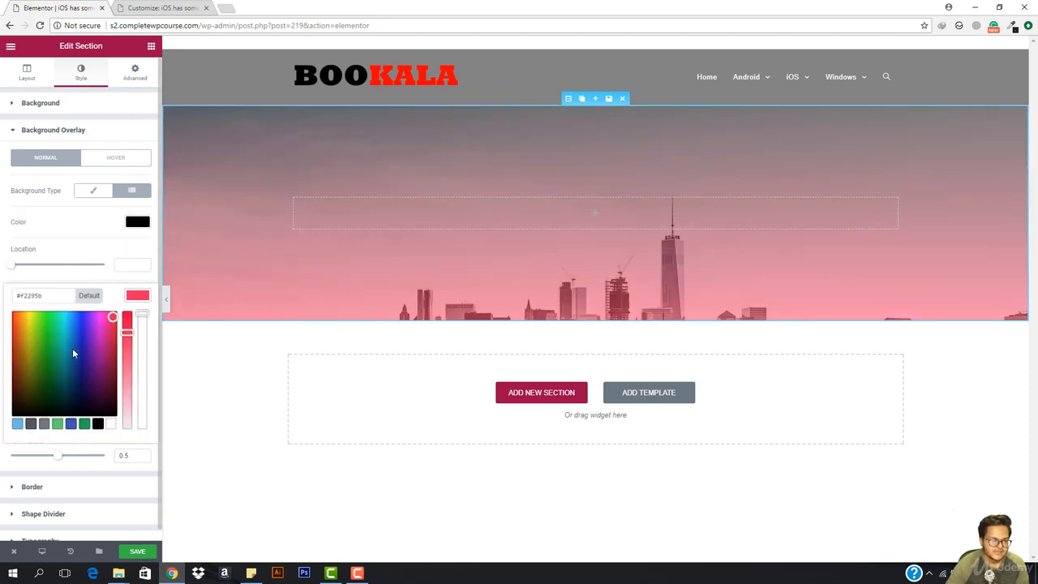
click(111, 424)
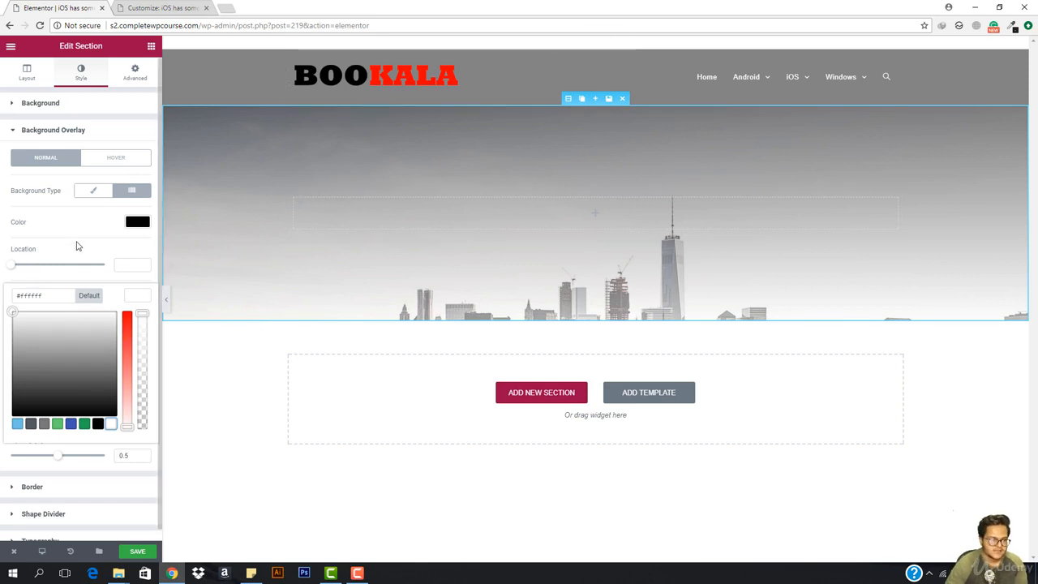
drag(56, 461, 92, 464)
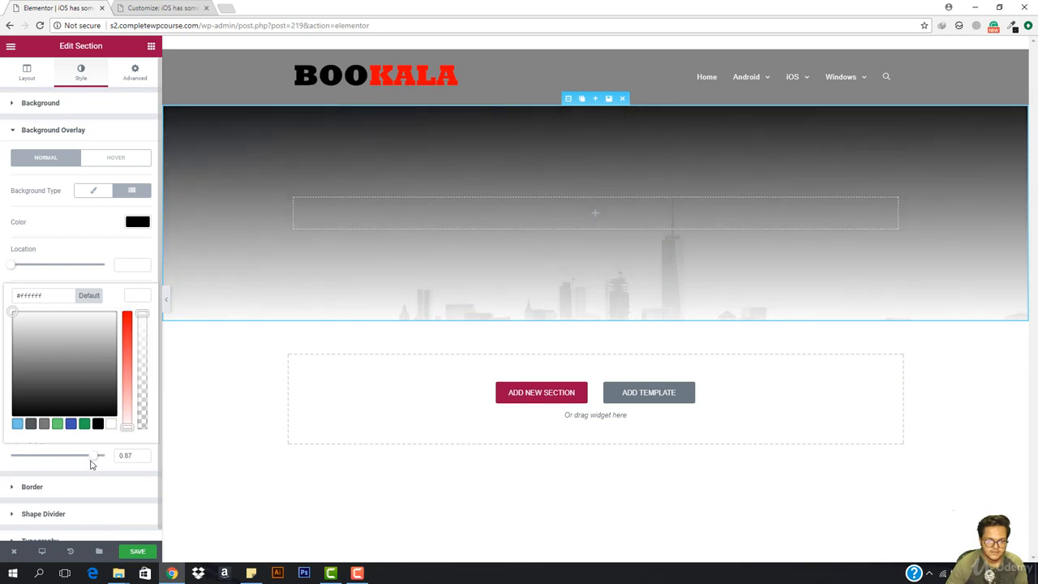
drag(142, 315, 143, 345)
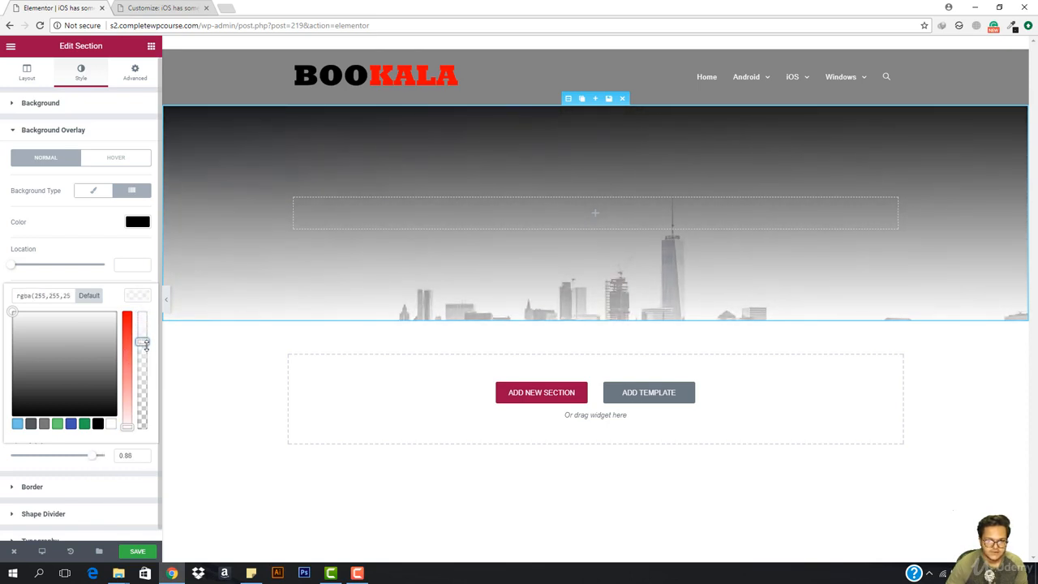
click(134, 298)
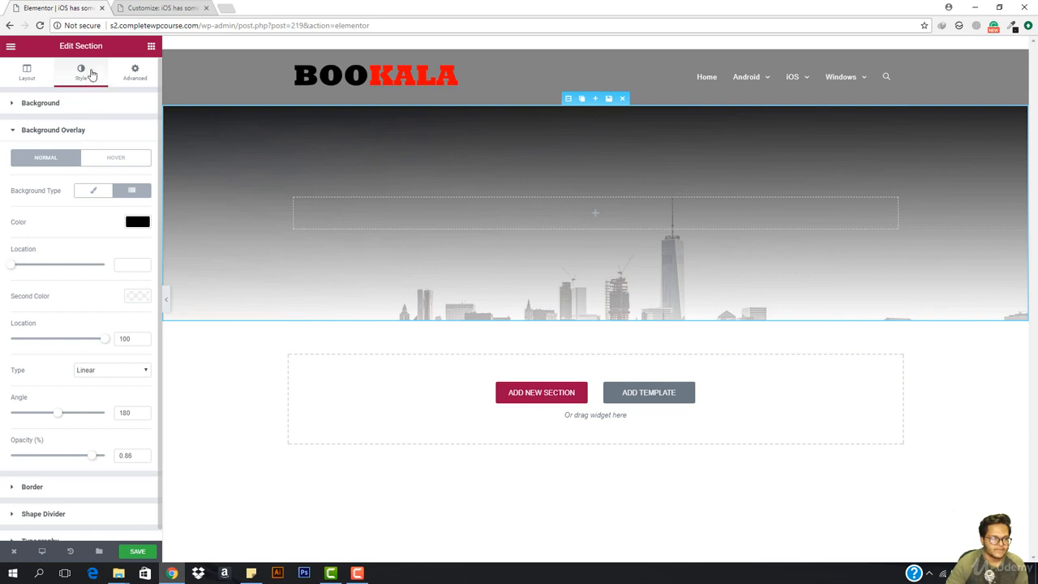
Try the Scroll attachment on the section's background image and return it to Fixed.
click(24, 73)
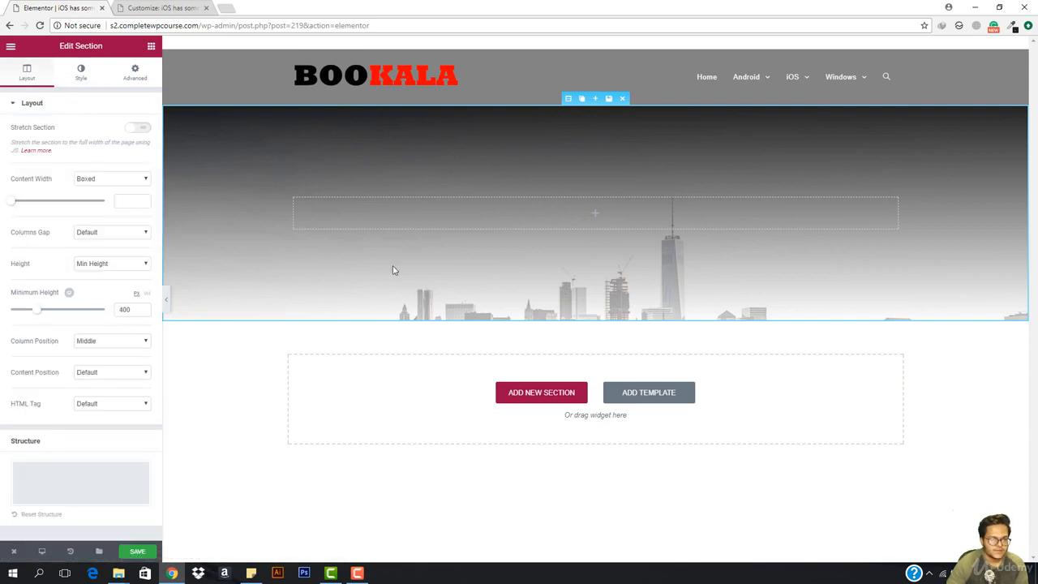
click(81, 84)
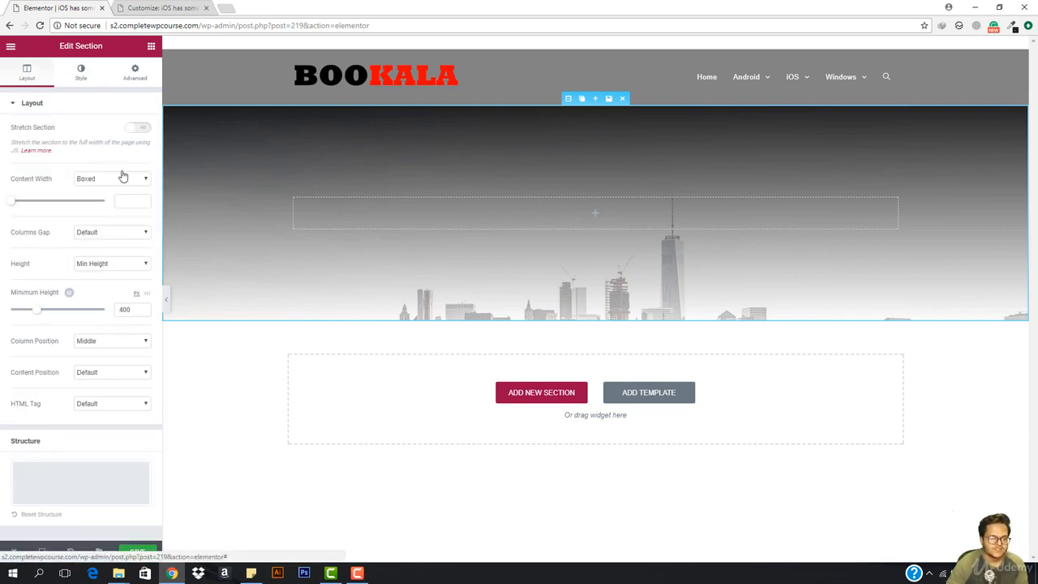
click(115, 369)
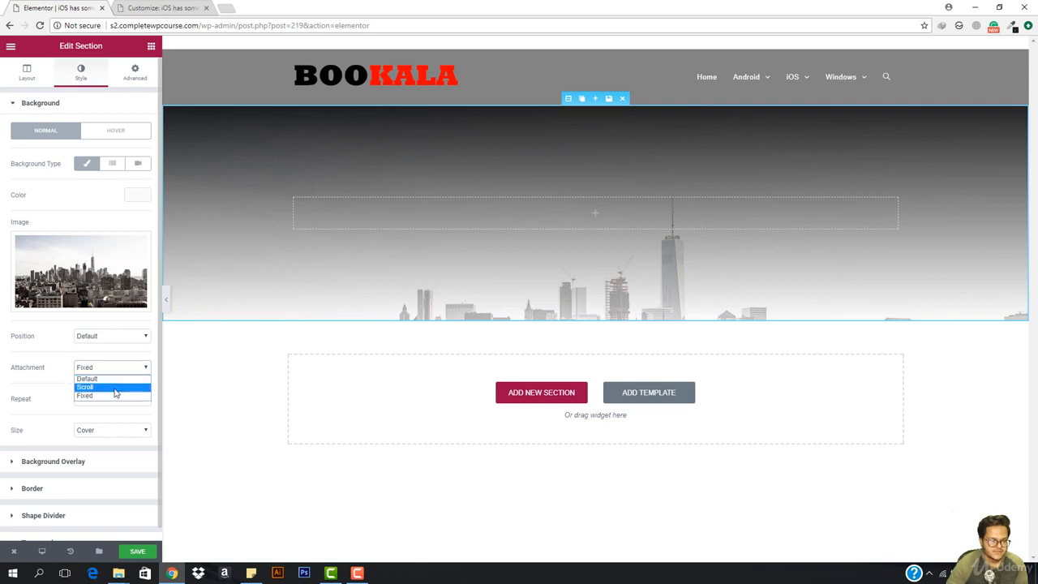
click(116, 386)
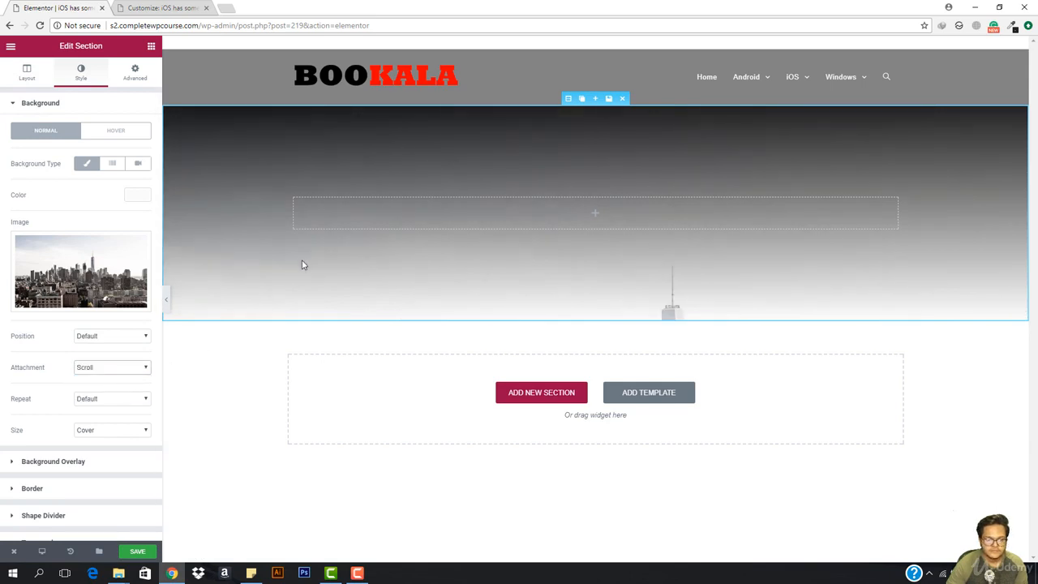
click(103, 341)
click(101, 344)
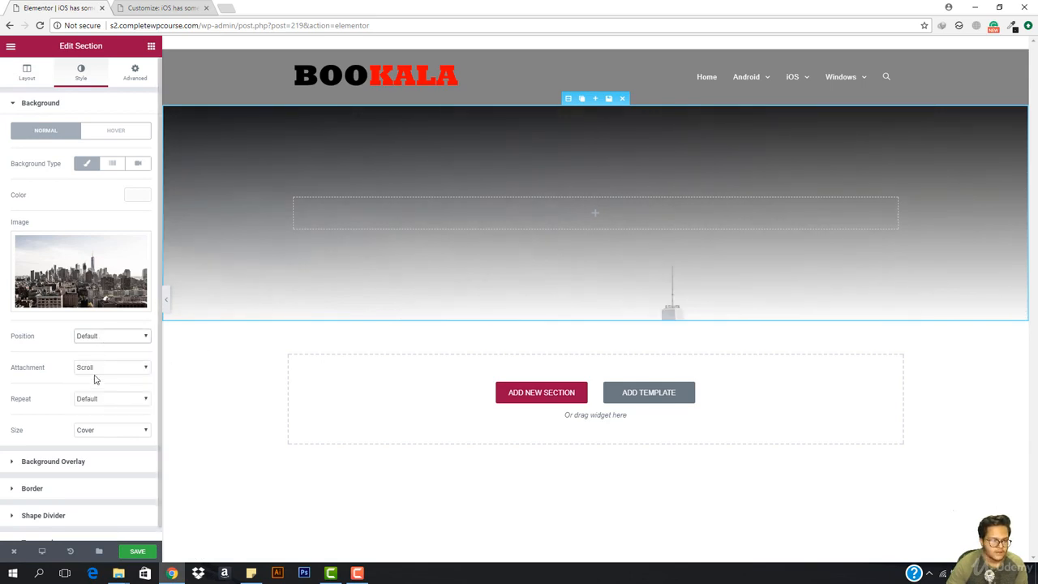
click(103, 370)
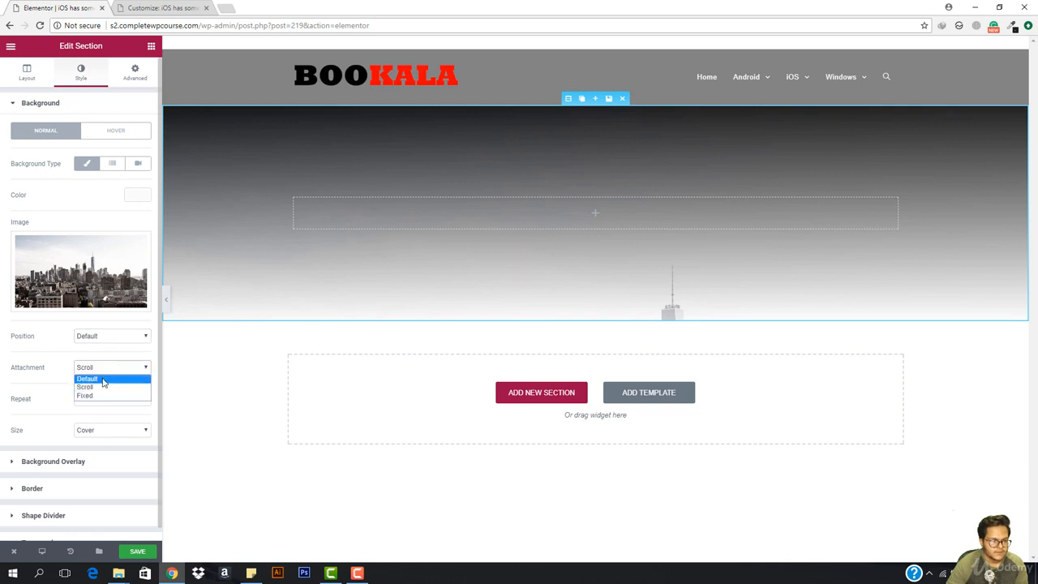
click(101, 395)
Try the Auto and Contain sizes on the section's background image and return it to Cover.
click(109, 431)
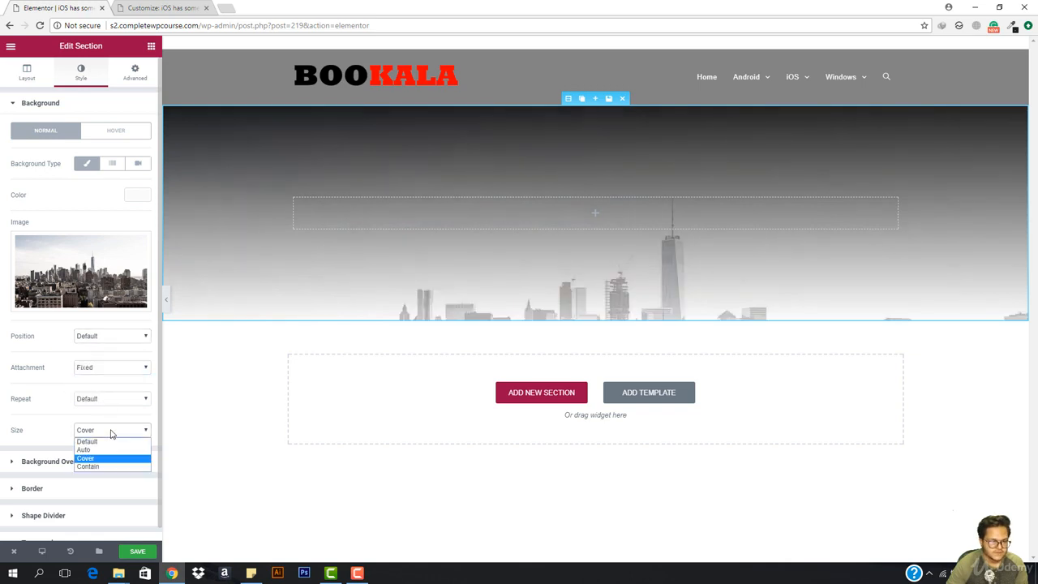
click(109, 449)
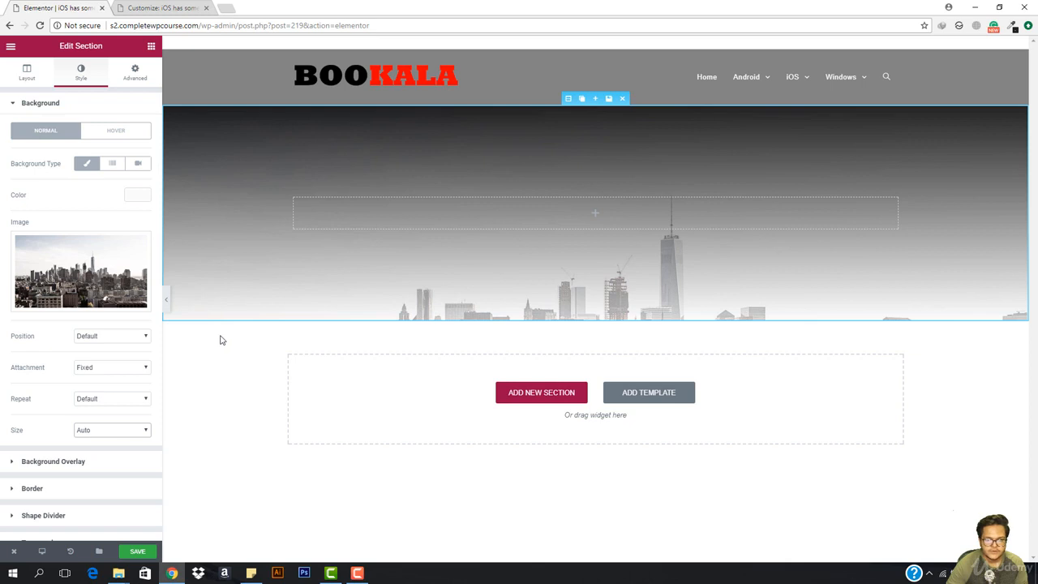
click(117, 431)
click(112, 468)
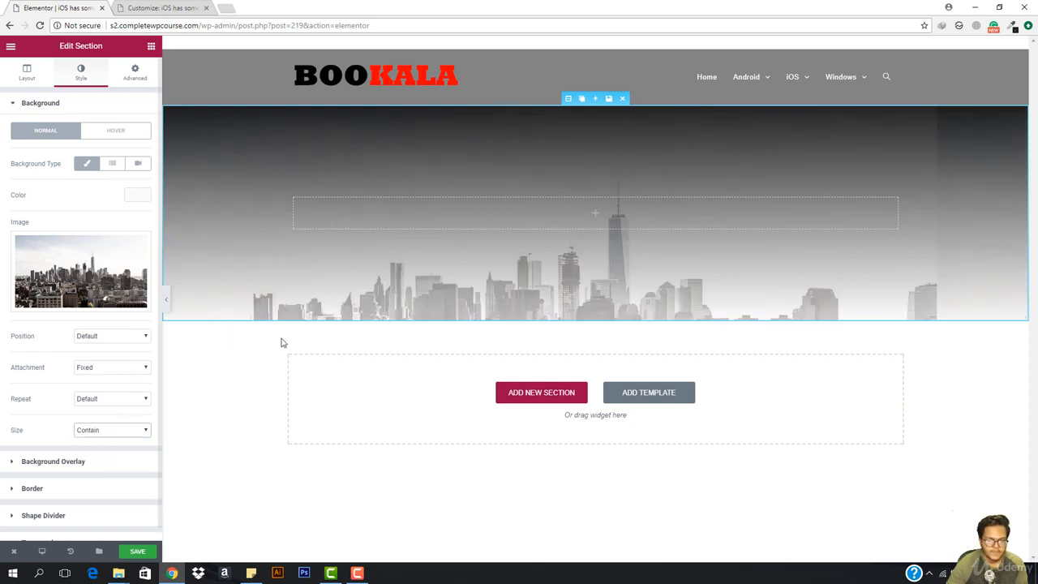
click(97, 431)
click(98, 459)
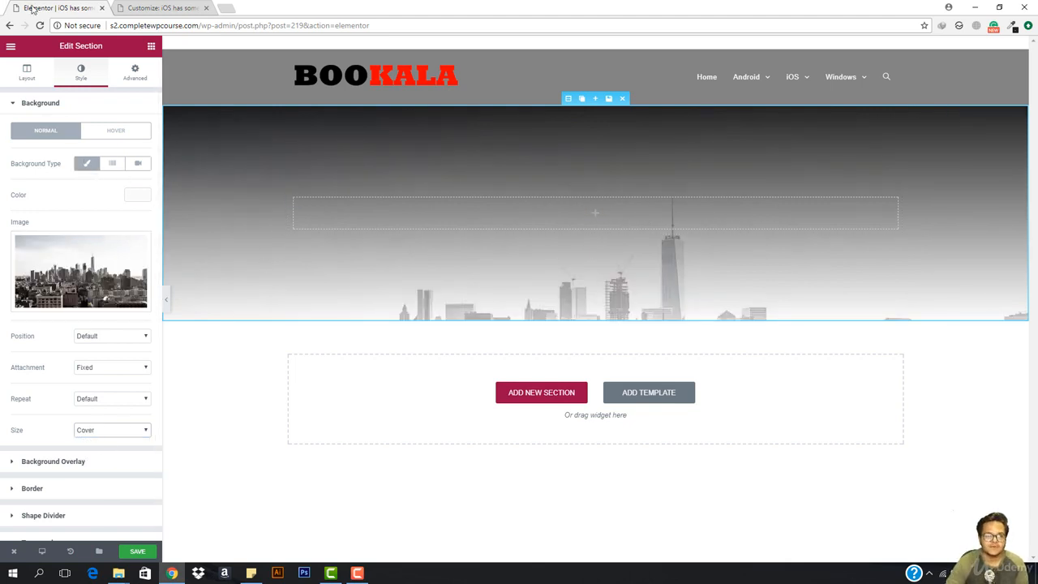
Add a Heading widget to the skyline section with the title "iOS has some bugs that needs to be fixed".
click(151, 47)
drag(106, 138, 614, 225)
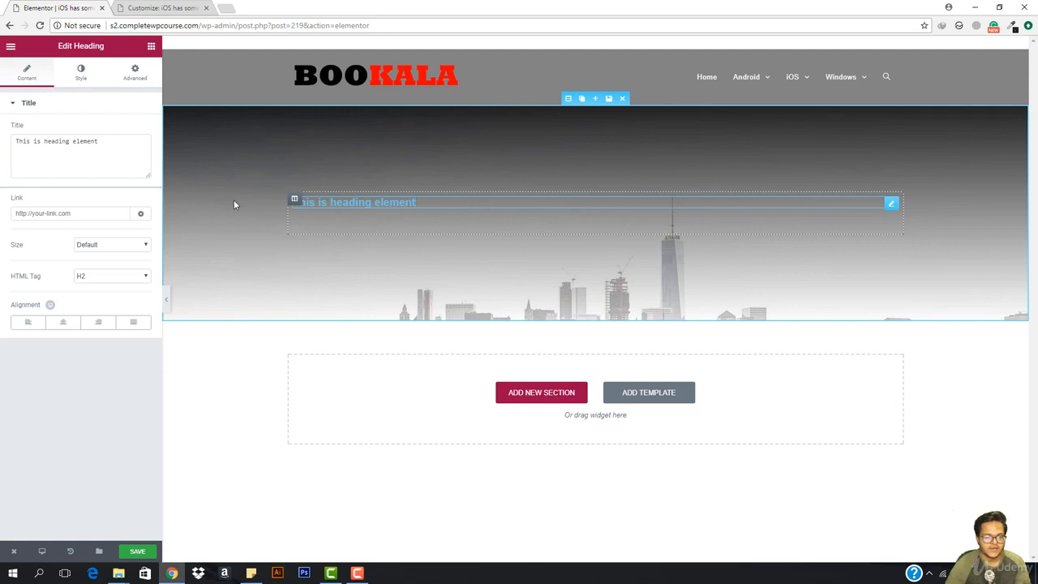
click(71, 165)
key(ctrl+a)
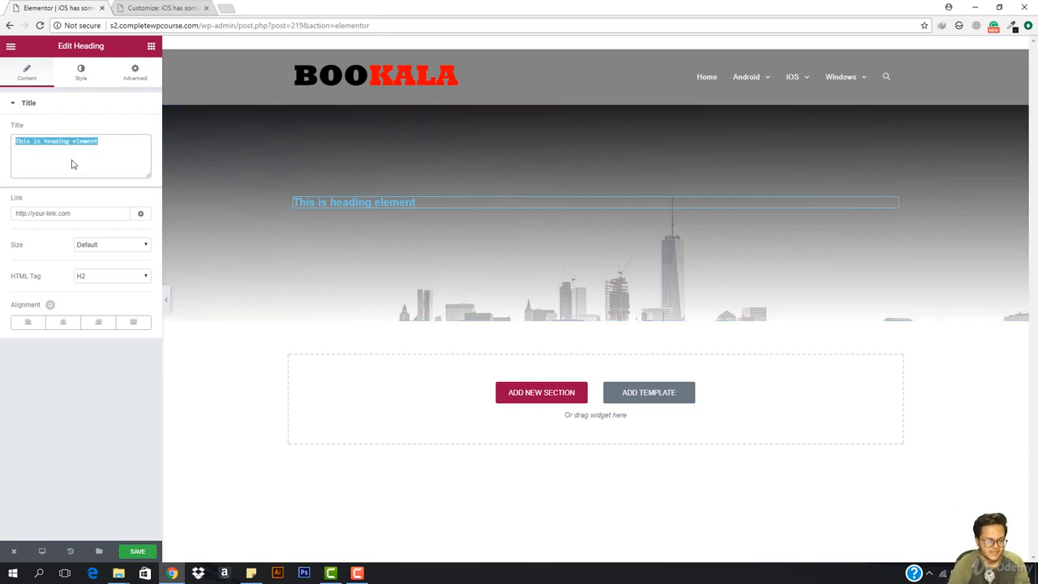
text(iOS needs to)
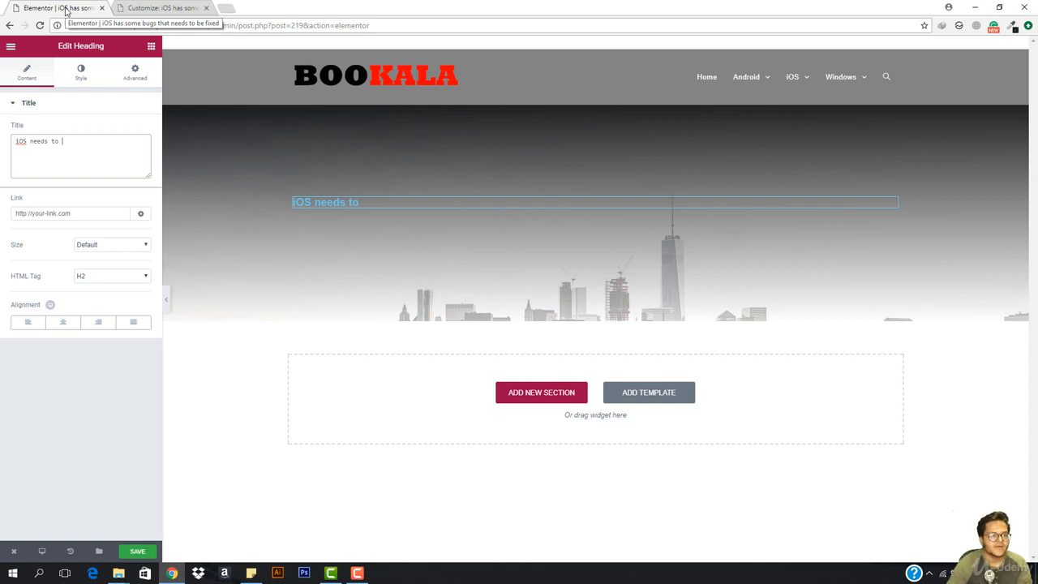
click(30, 144)
text(ah)
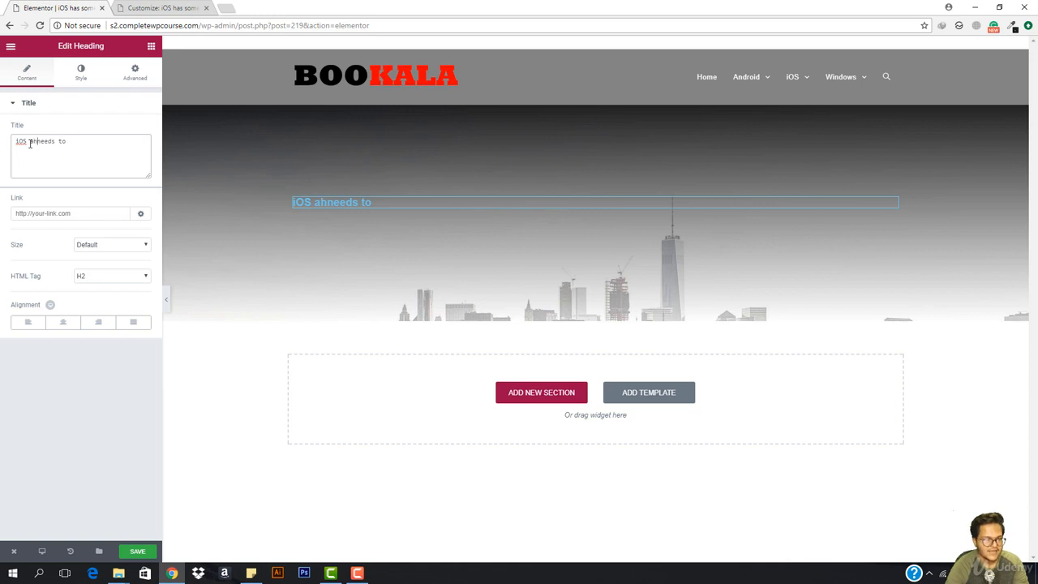
text(as )
text(some )
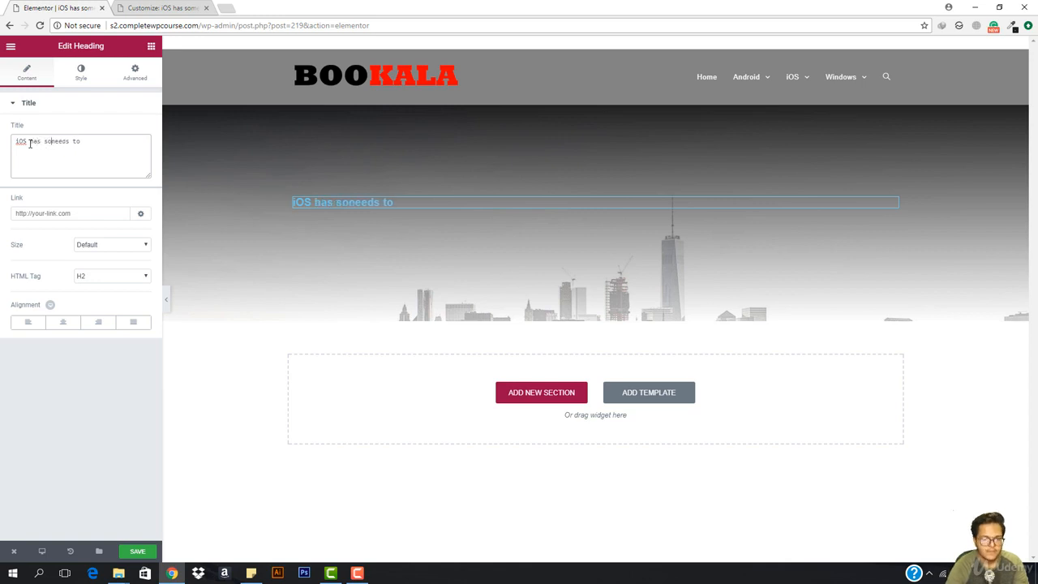
text(bugs)
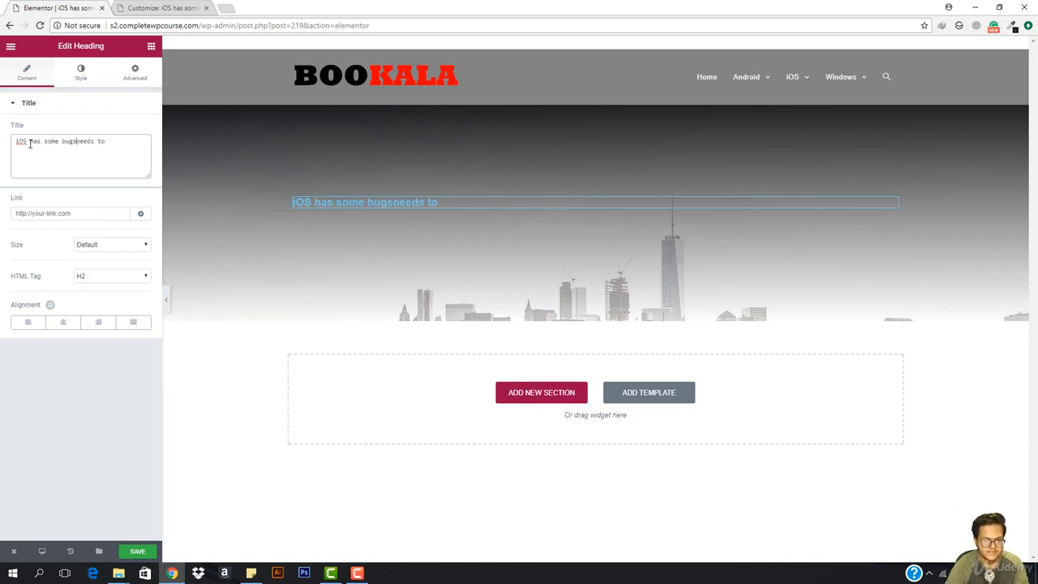
text( that)
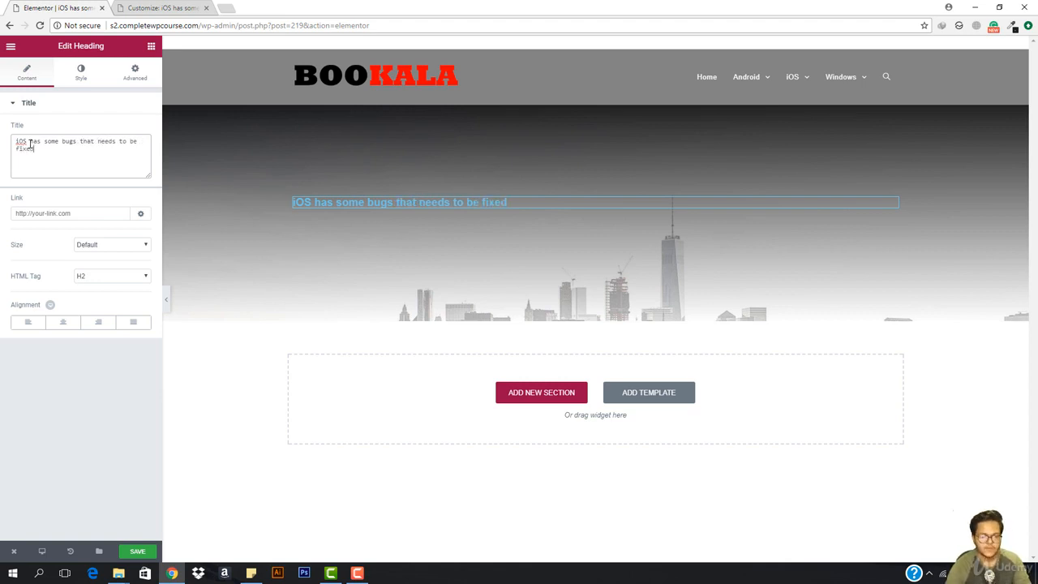
Center the heading and set its text color to black (#000000).
click(64, 323)
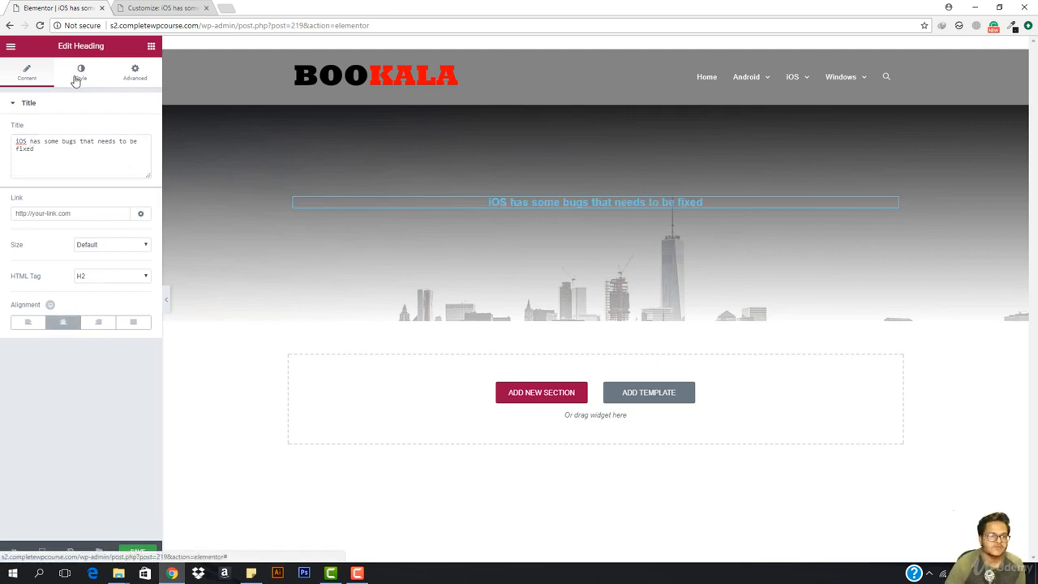
click(78, 75)
click(137, 140)
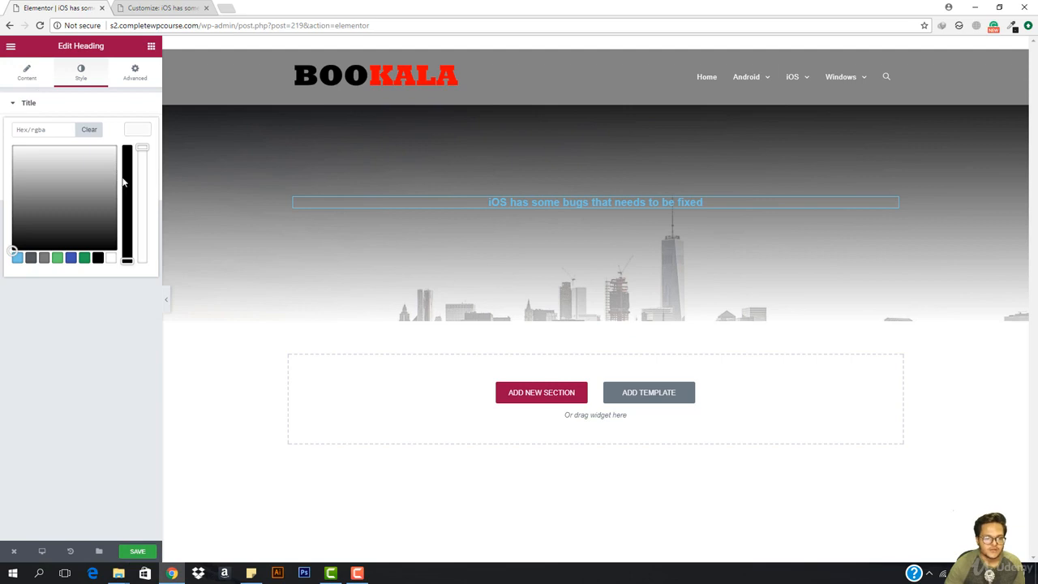
click(126, 148)
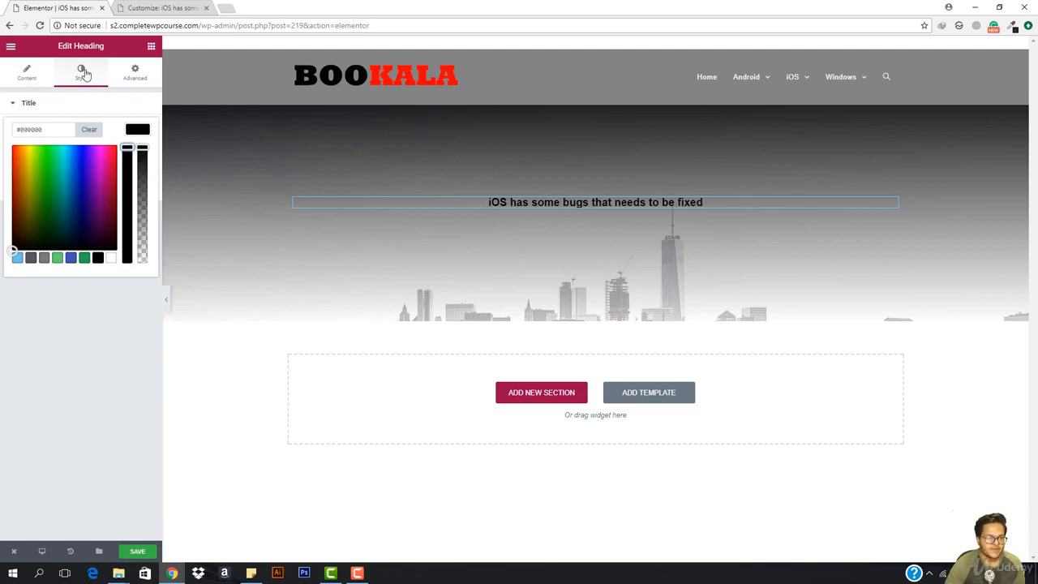
click(141, 132)
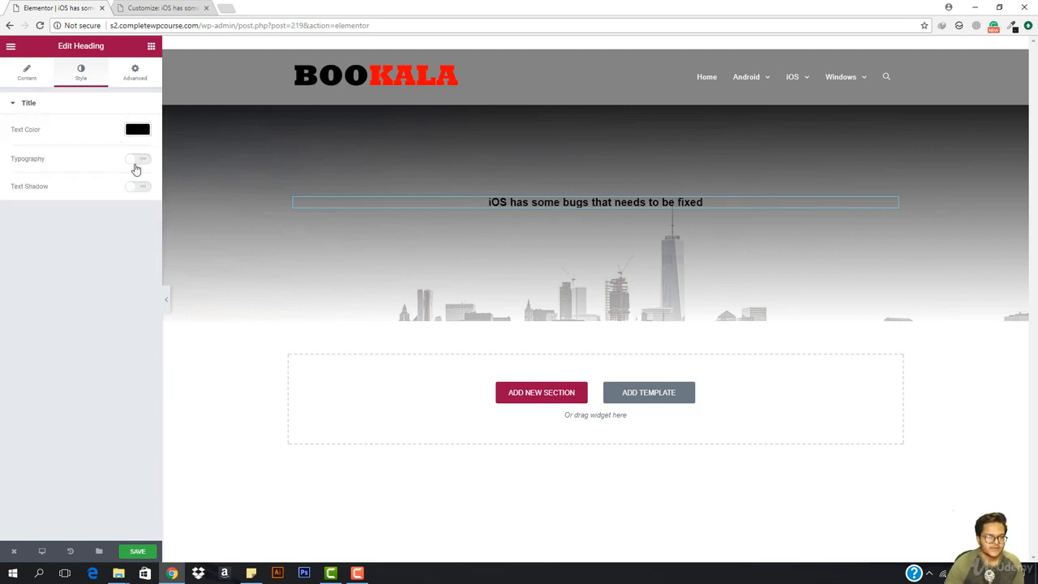
Enable custom typography for the heading with a size of about 49 px, the Open Sans family and weight 300.
click(134, 161)
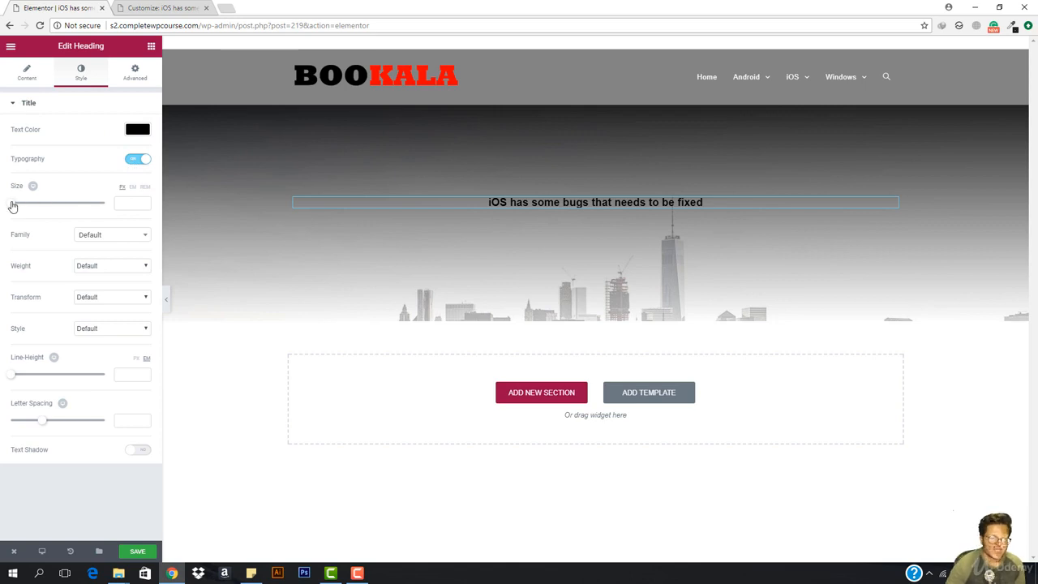
drag(14, 206, 34, 210)
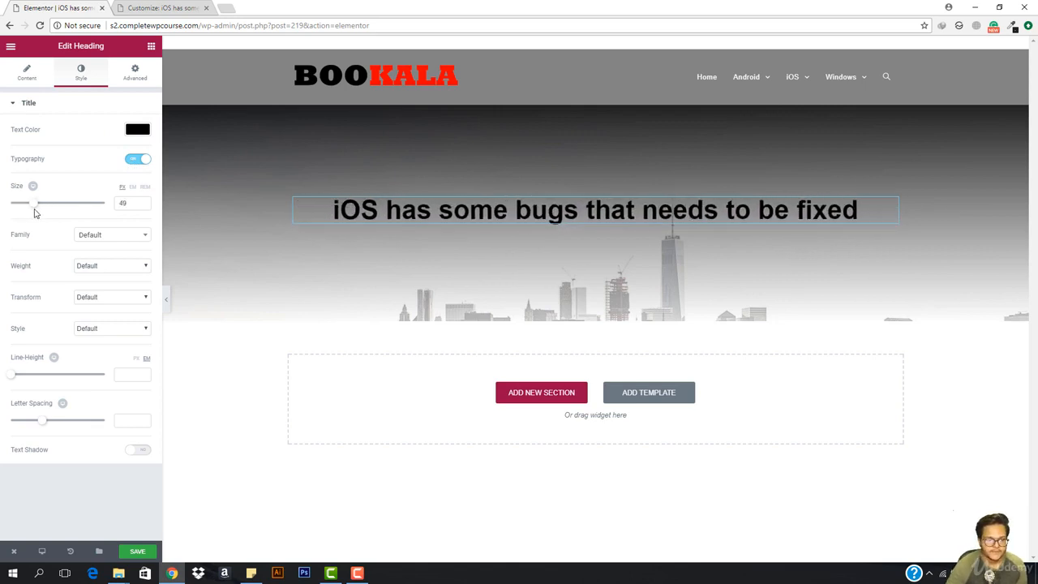
click(100, 235)
text(open)
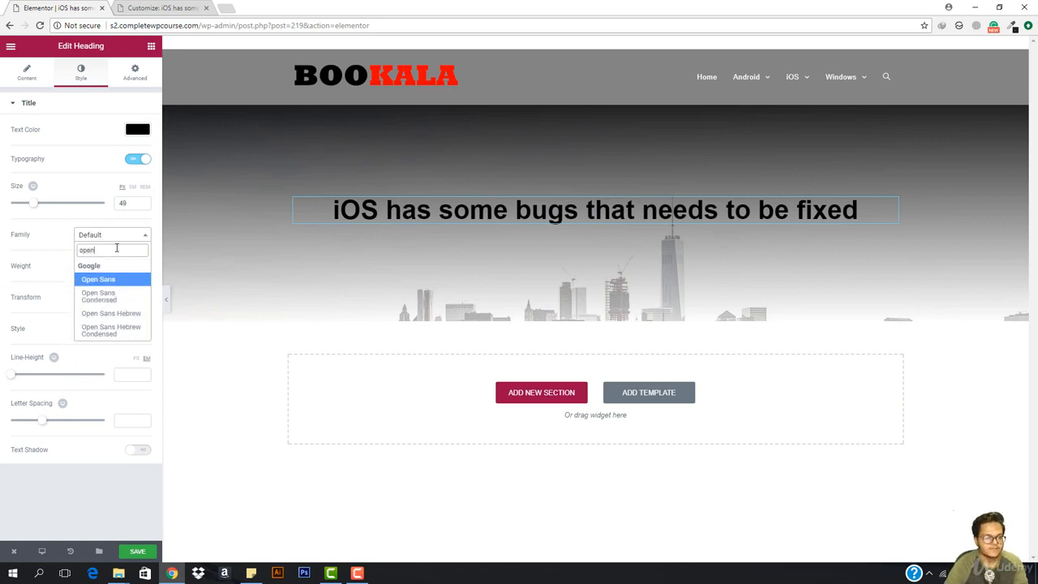
key(Return)
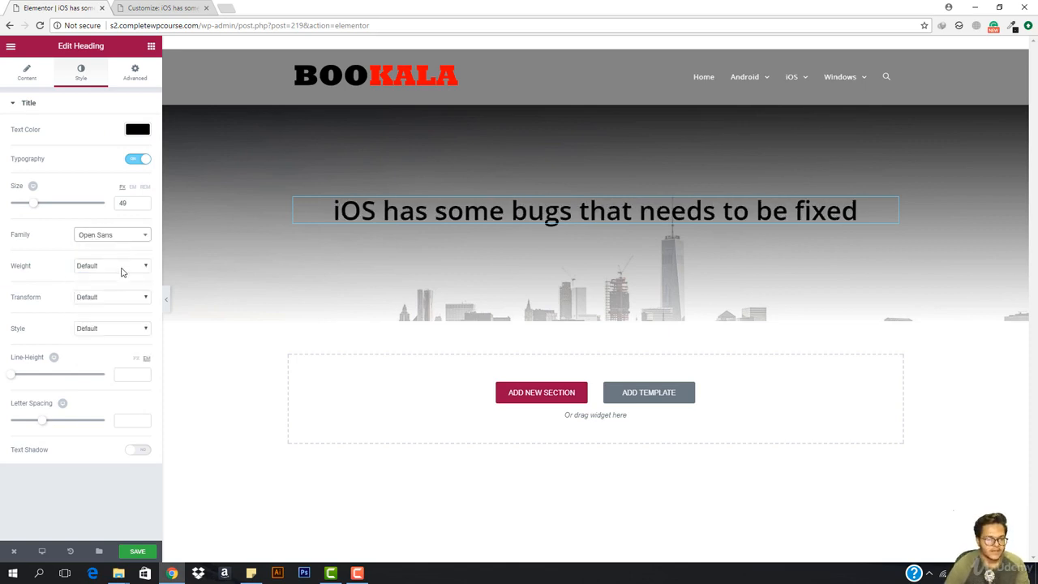
click(121, 270)
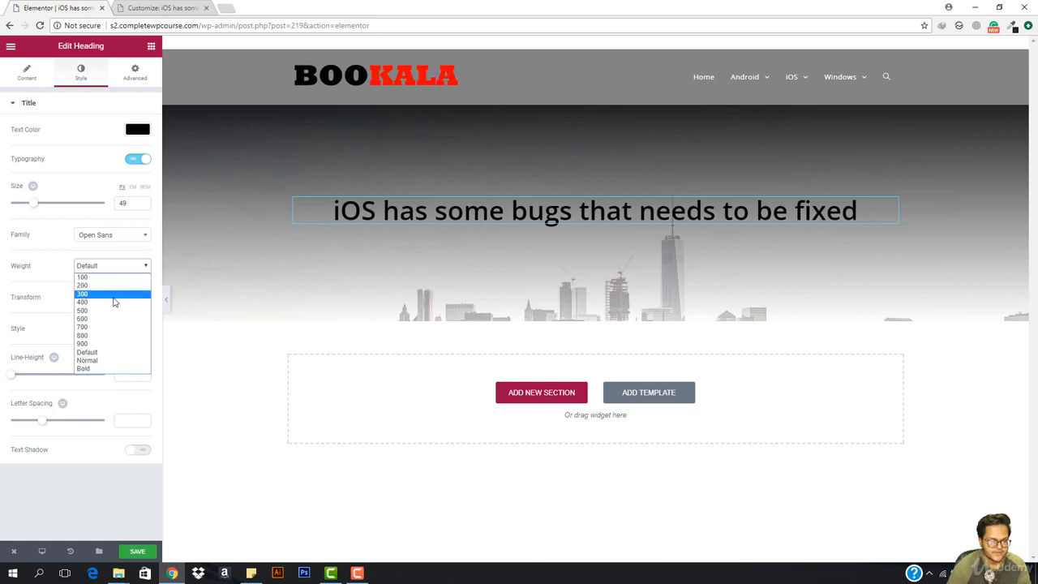
click(121, 293)
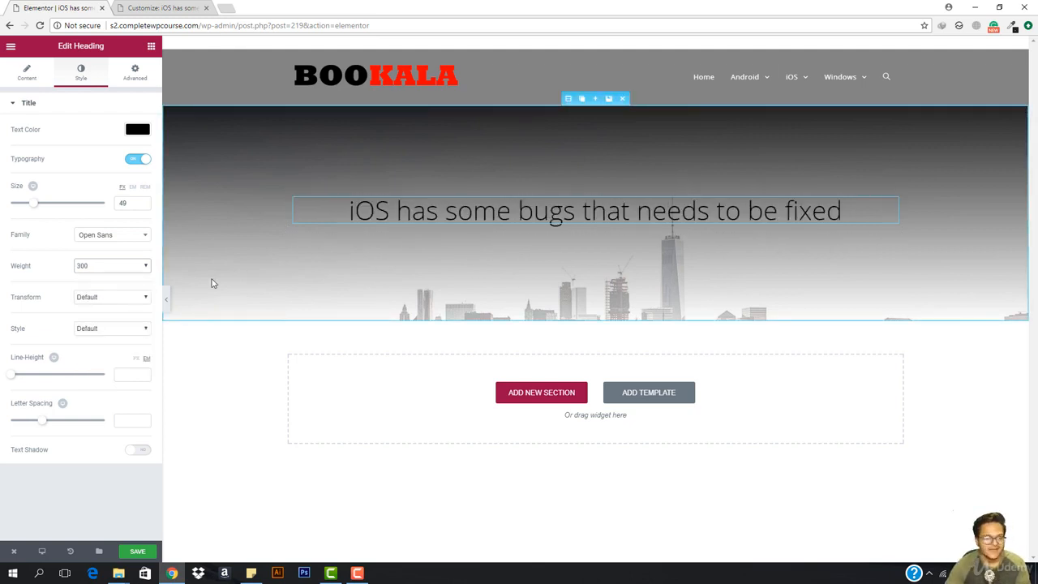
Place a Divider widget directly below the heading in the skyline section.
click(17, 82)
click(151, 46)
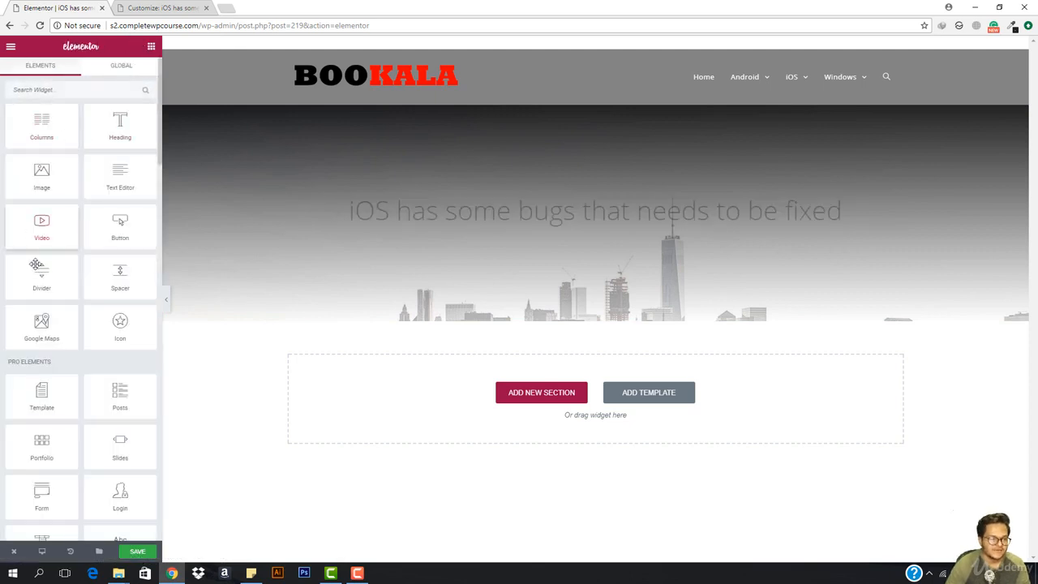
scroll(71, 357, down, 1)
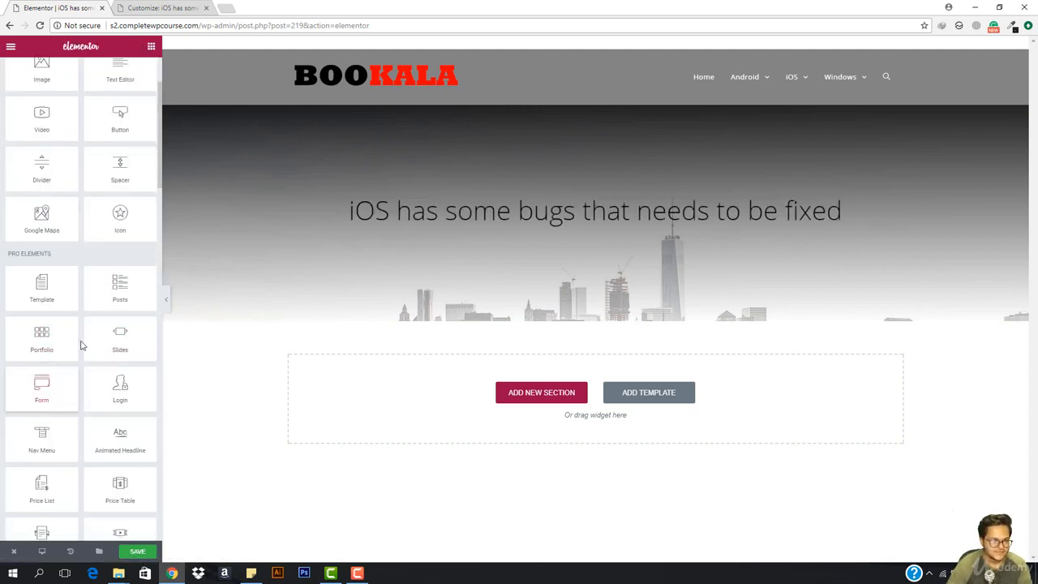
scroll(65, 284, up, 1)
drag(54, 290, 592, 232)
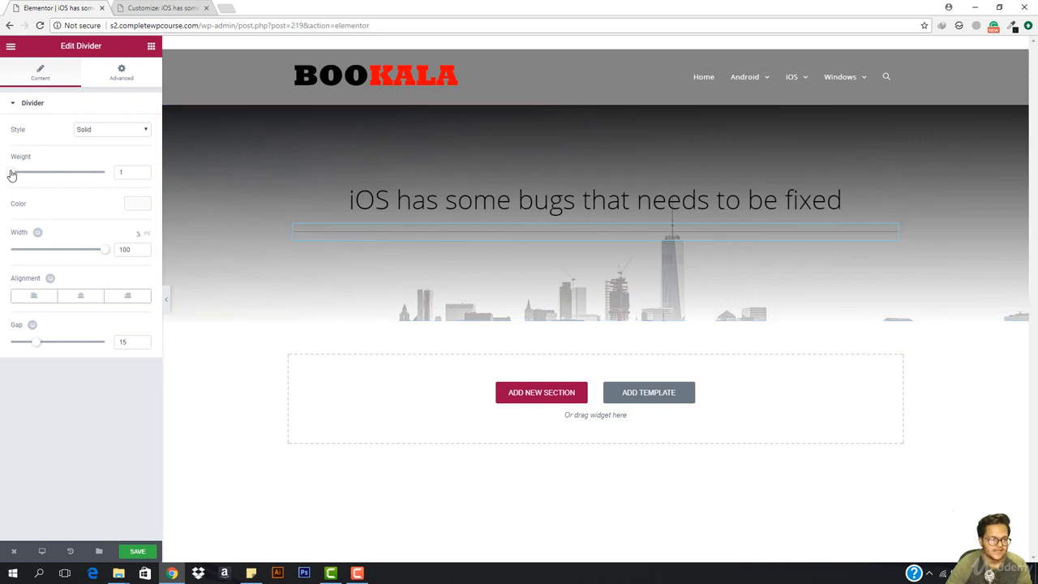
Style the divider with weight 2, black color (#000000), centered alignment and a width of about 32%.
drag(15, 175, 21, 176)
click(110, 130)
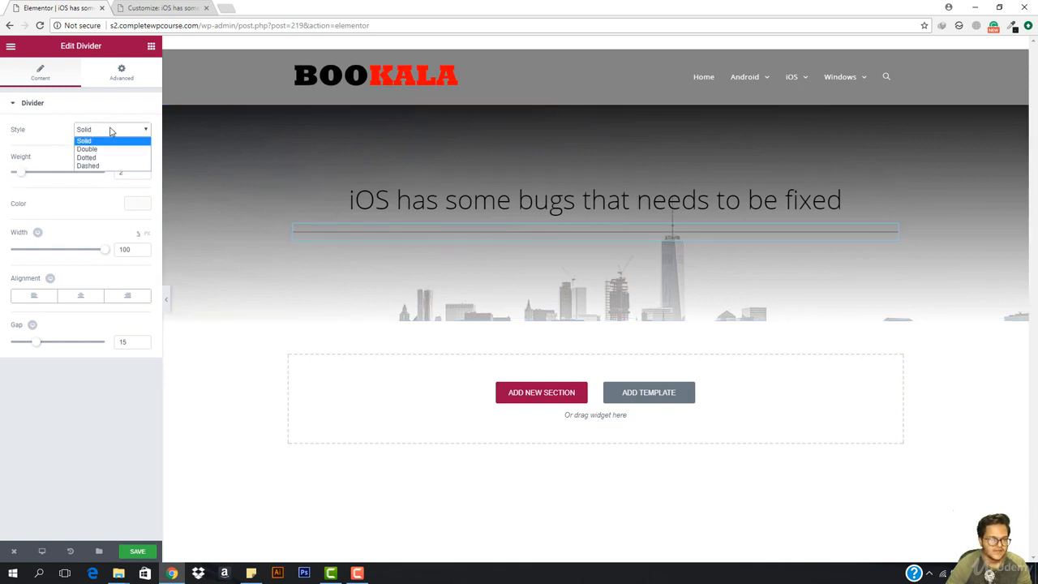
click(136, 203)
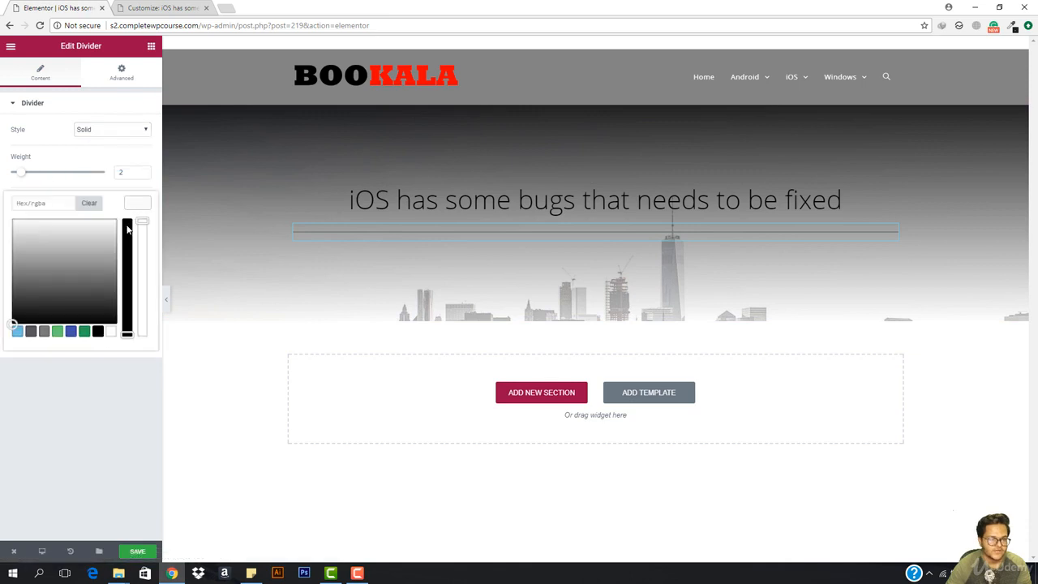
click(126, 227)
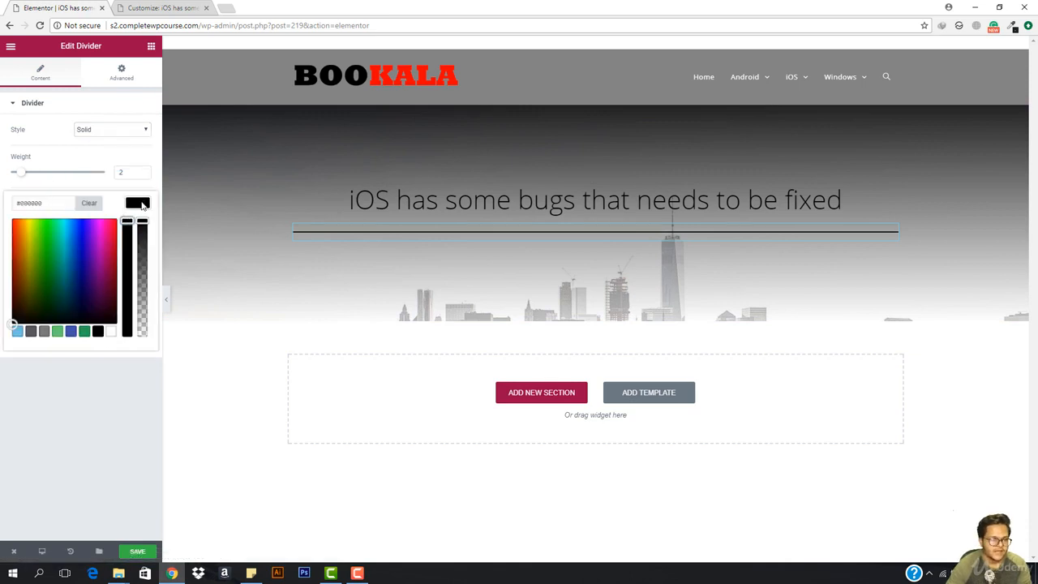
click(144, 203)
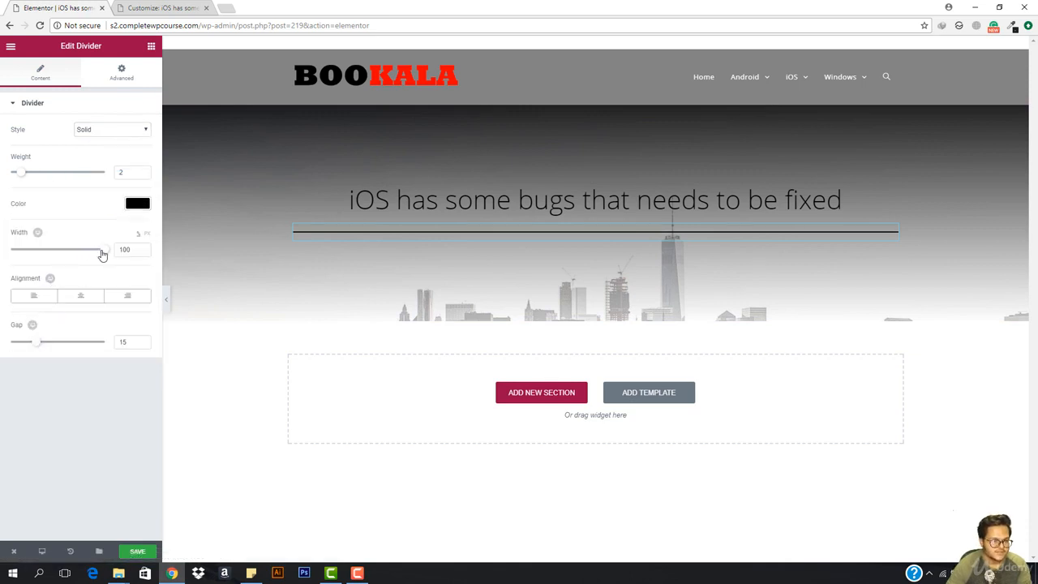
click(80, 295)
drag(103, 249, 44, 257)
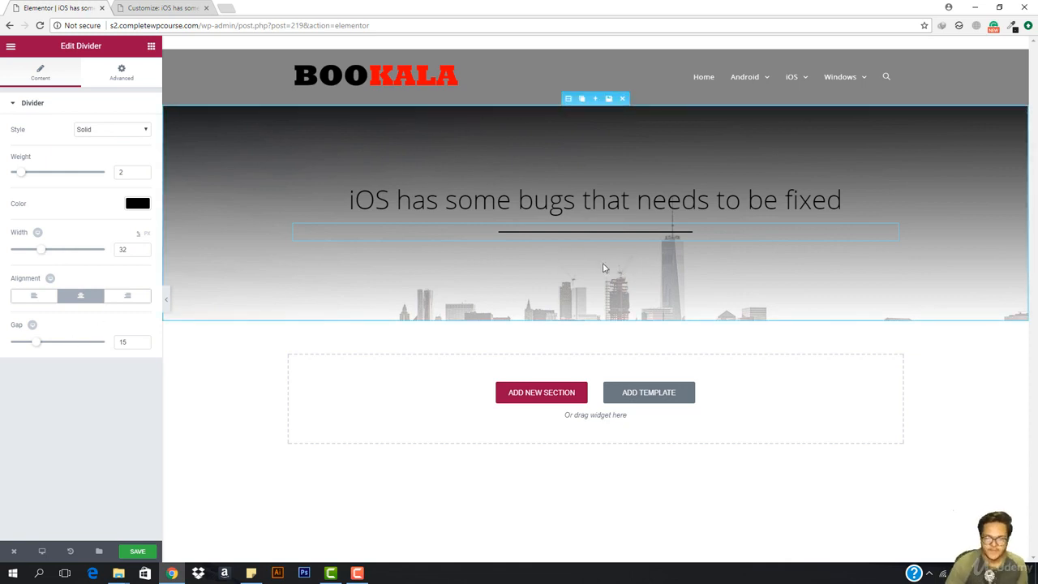
Set the skyline section's height to Fit To Screen.
click(569, 98)
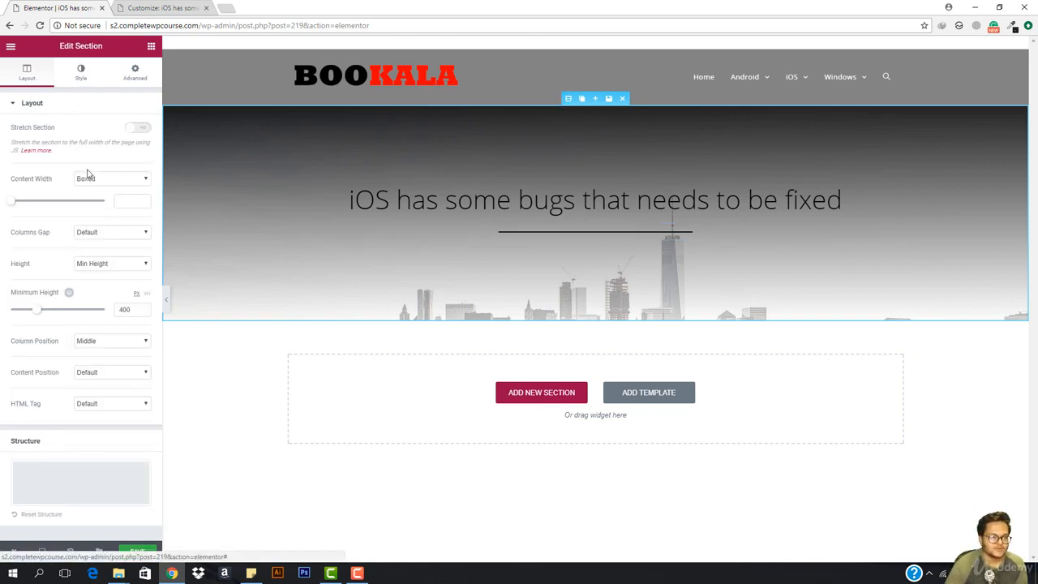
click(114, 262)
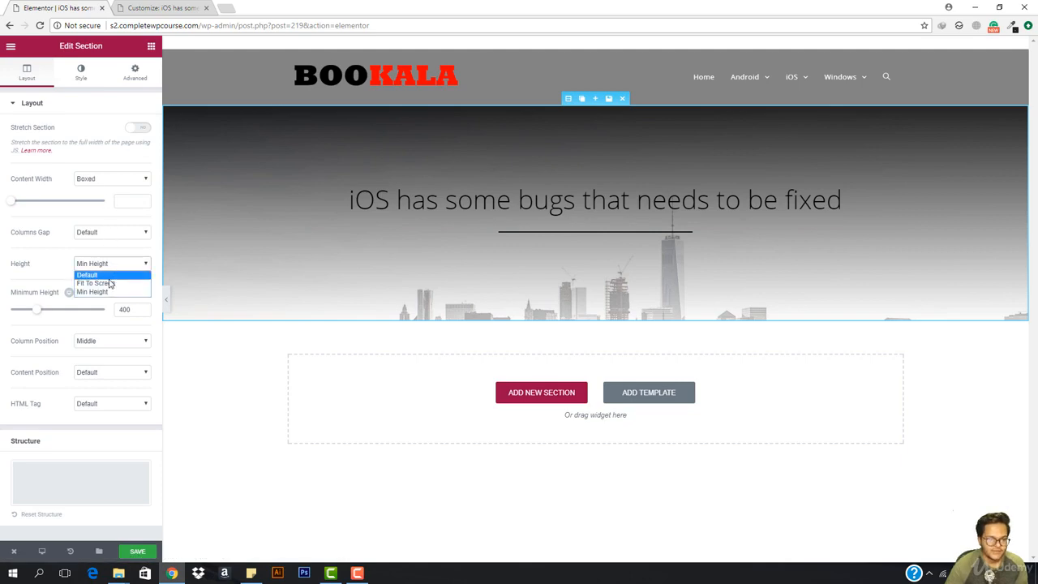
click(96, 281)
scroll(502, 313, down, 2)
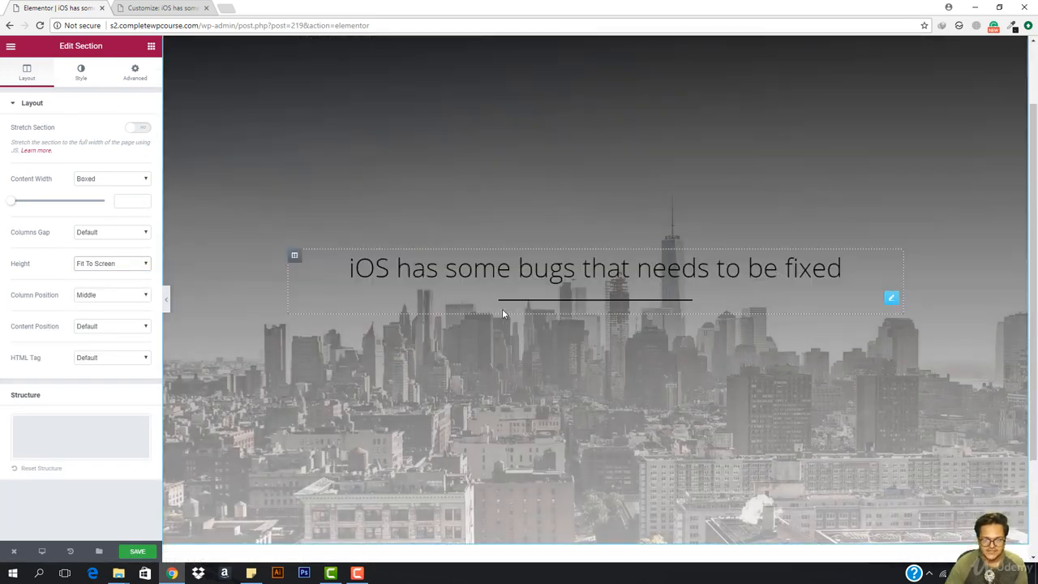
scroll(502, 313, up, 2)
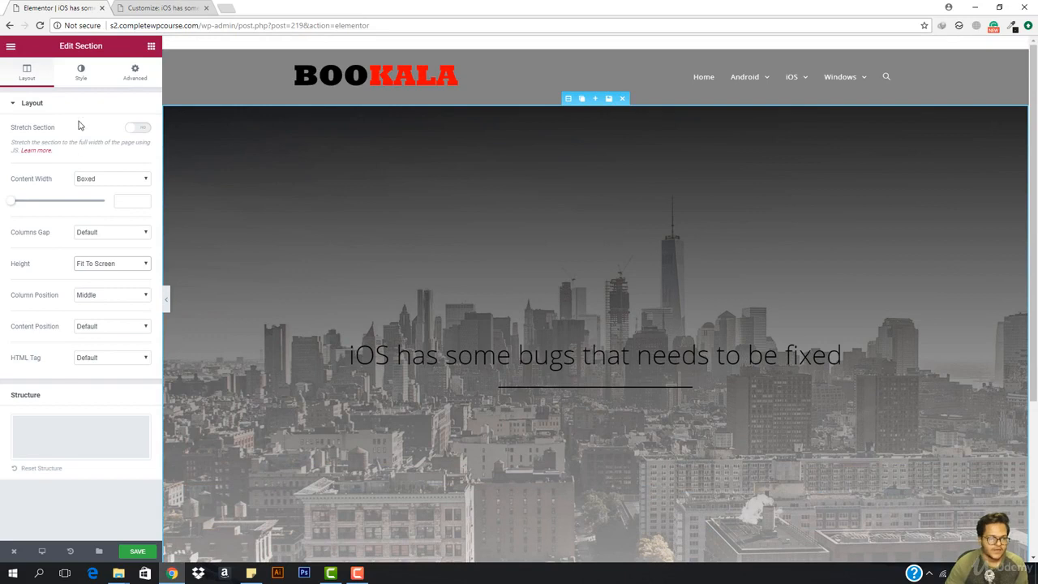
Set the section's overlay gradient locations to 0 for the first color and about 71 for the second color.
click(80, 75)
scroll(94, 381, down, 1)
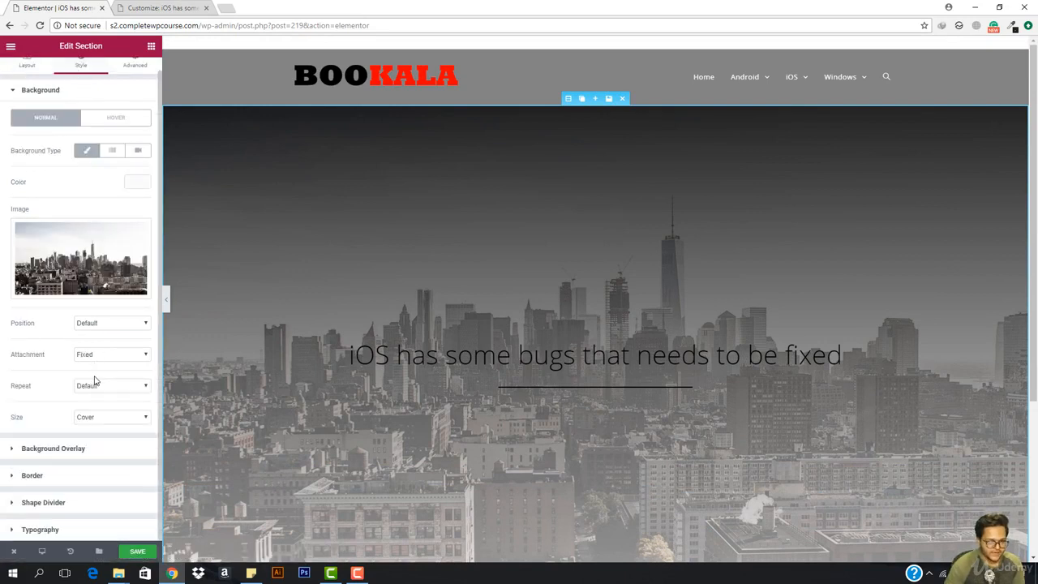
click(81, 450)
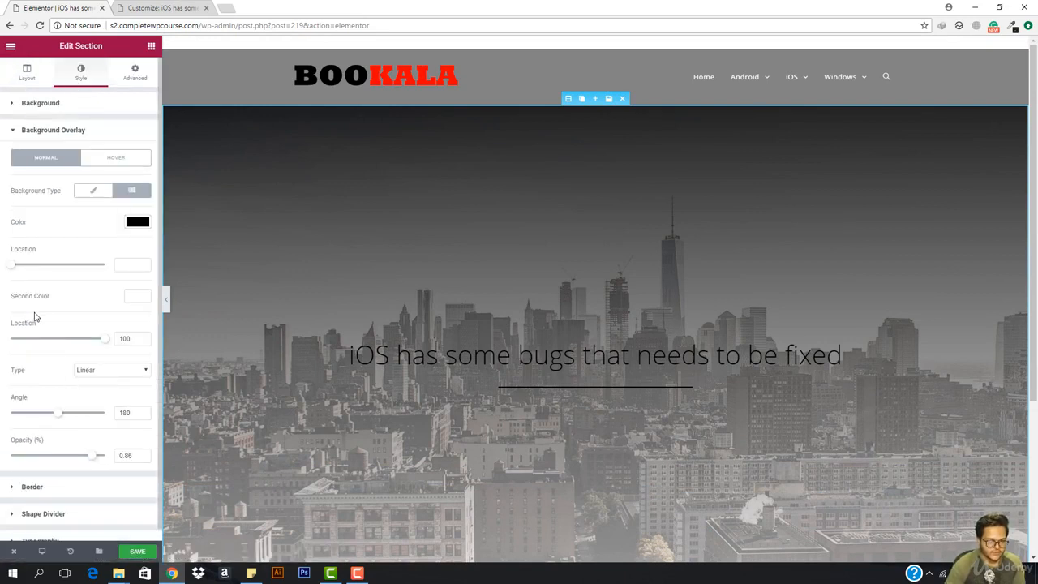
drag(18, 270, 2, 270)
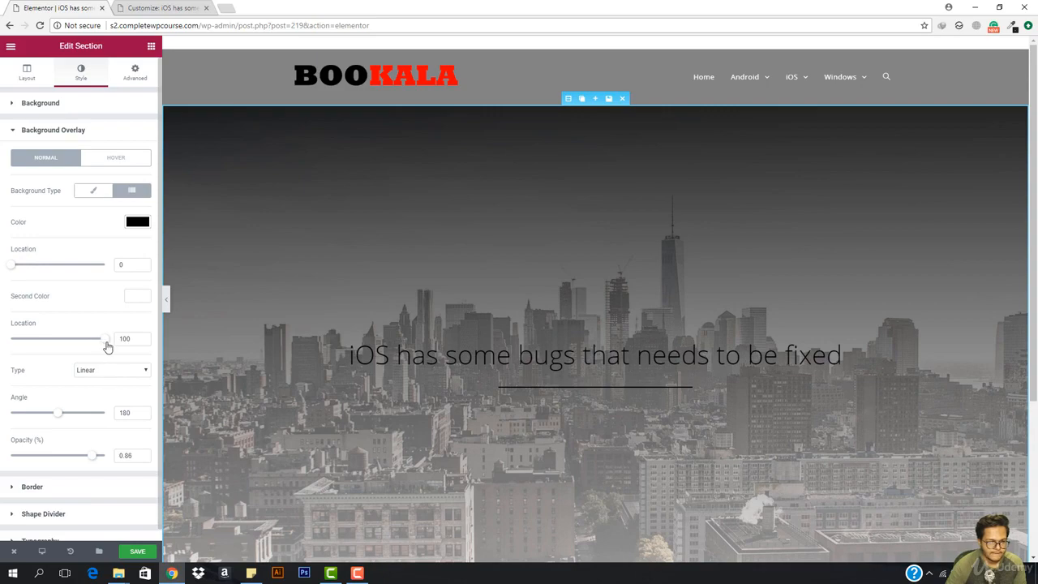
drag(107, 346, 70, 344)
scroll(418, 316, down, 2)
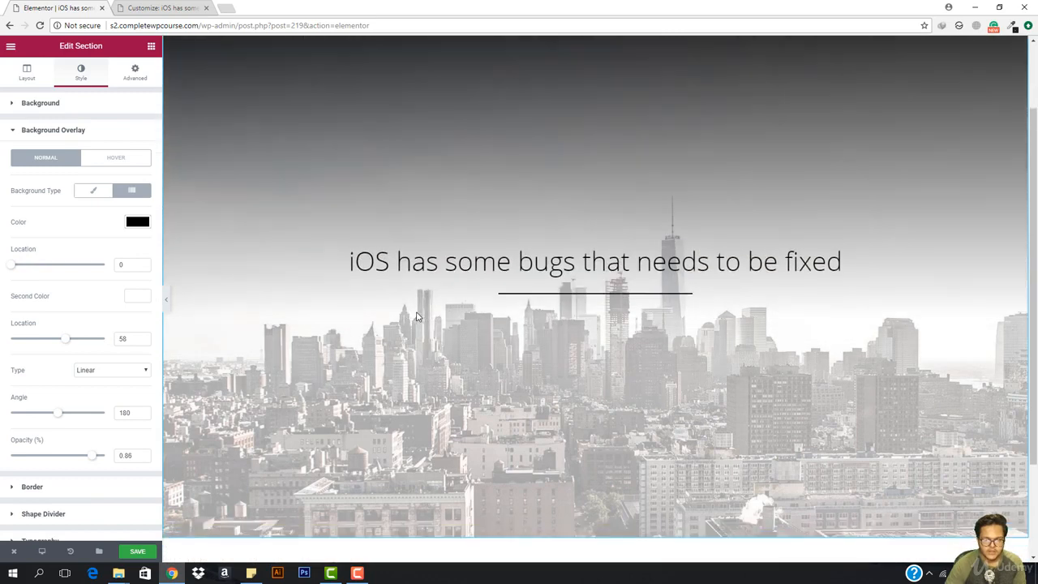
scroll(418, 317, up, 2)
drag(68, 345, 77, 347)
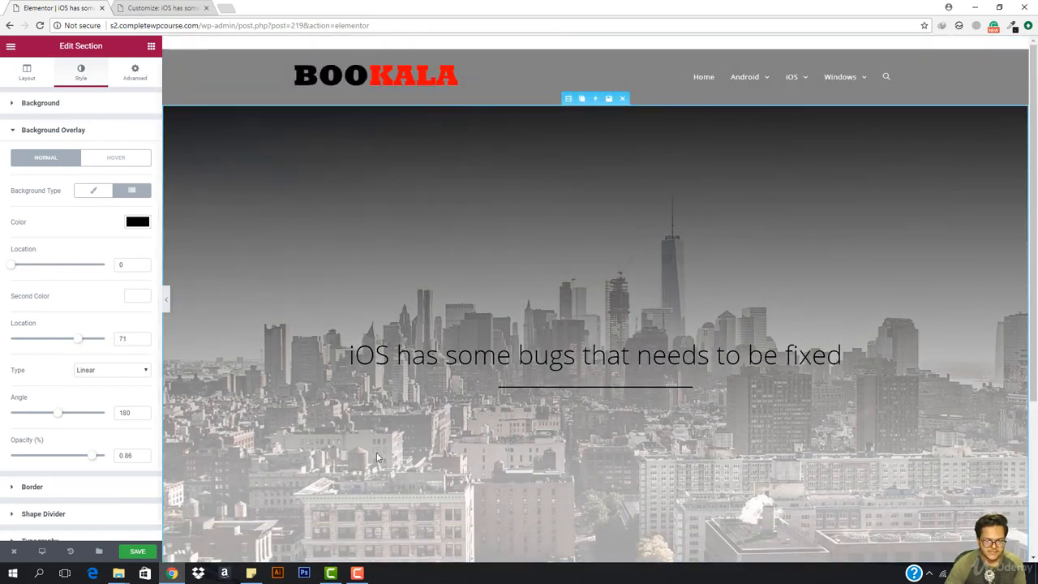
scroll(558, 469, down, 1)
scroll(558, 469, down, 3)
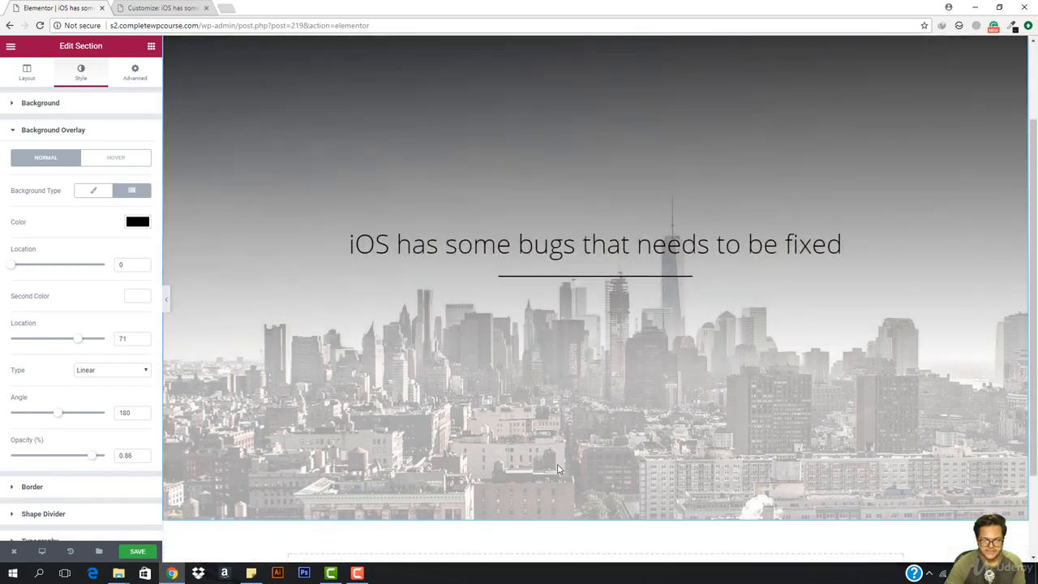
Place a Button widget directly below the divider in the skyline section.
scroll(545, 451, up, 3)
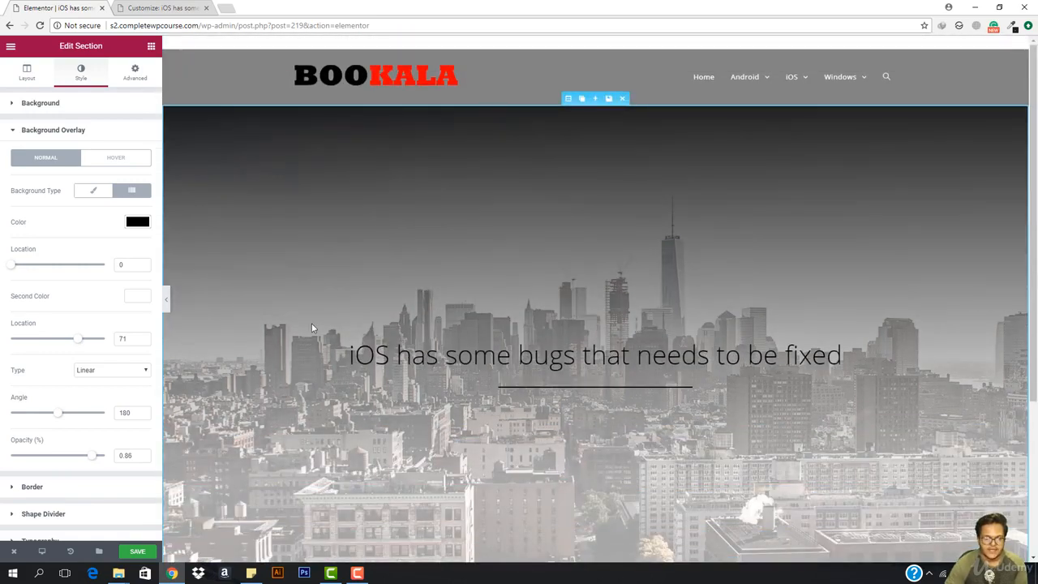
click(27, 73)
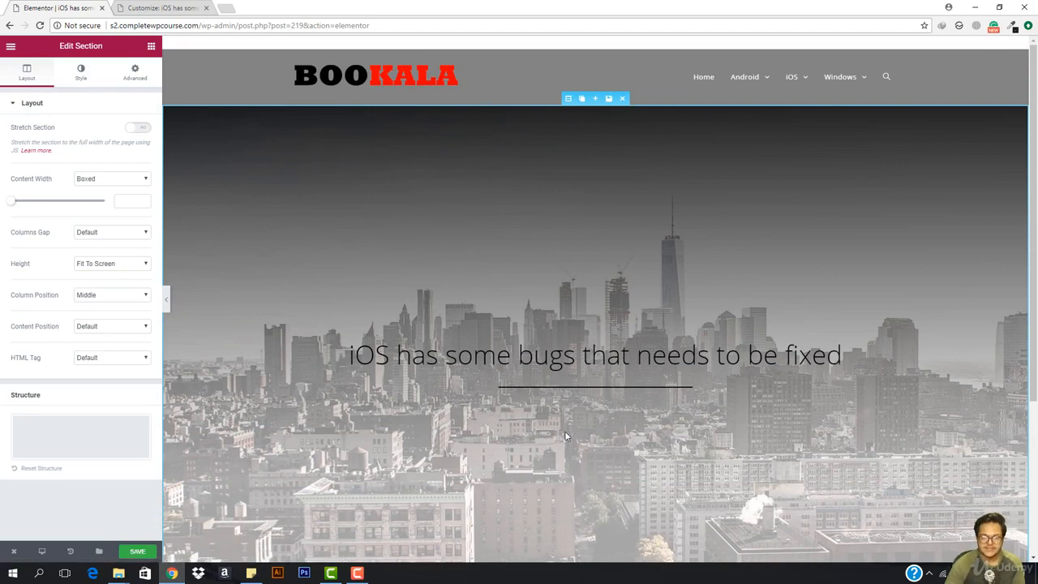
click(150, 47)
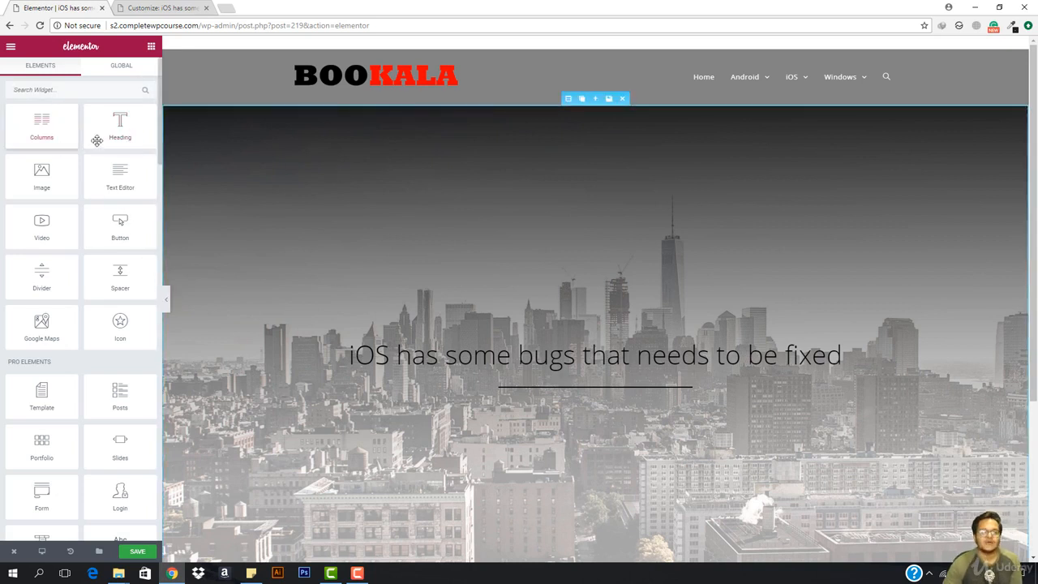
scroll(69, 402, down, 2)
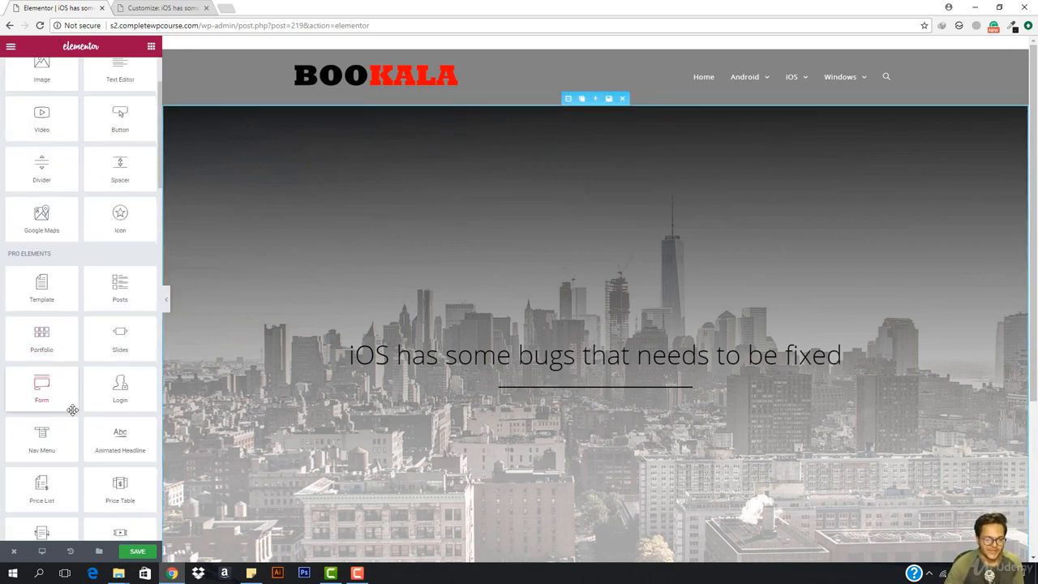
scroll(112, 341, up, 2)
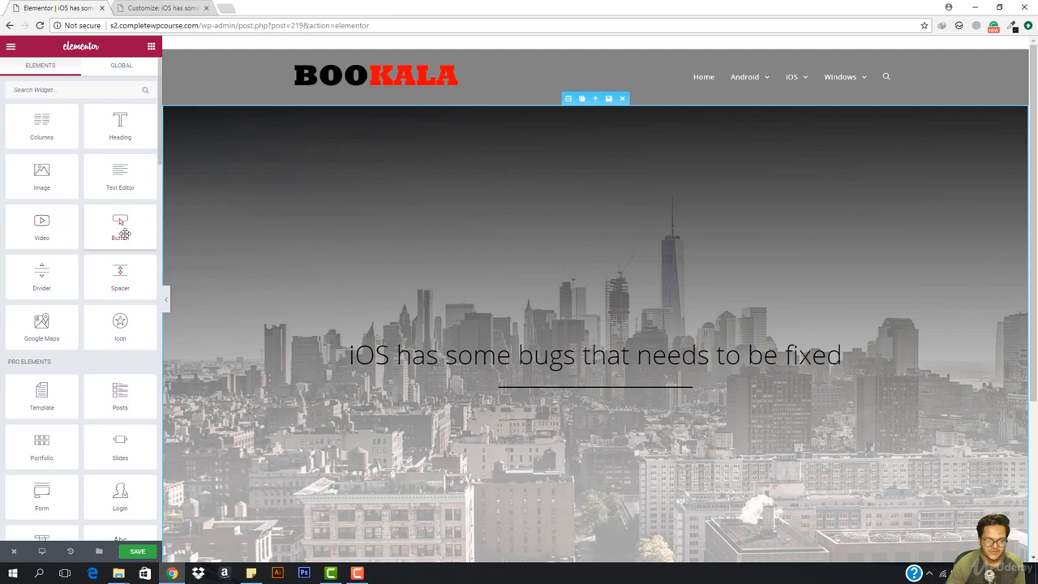
drag(124, 233, 614, 395)
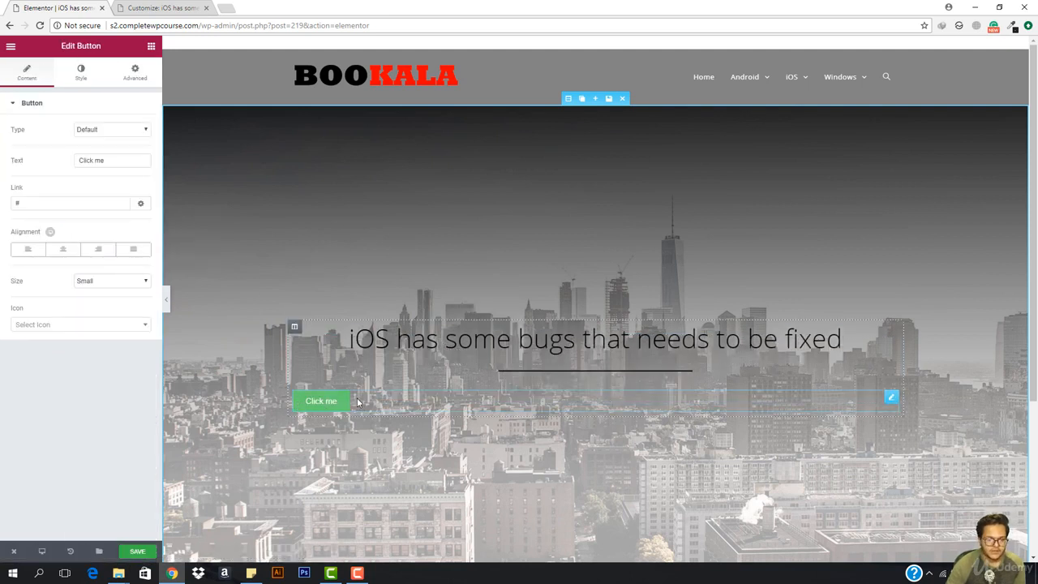
Set the button's text to "Read This Post", center it and make its size Large.
triple_click(118, 158)
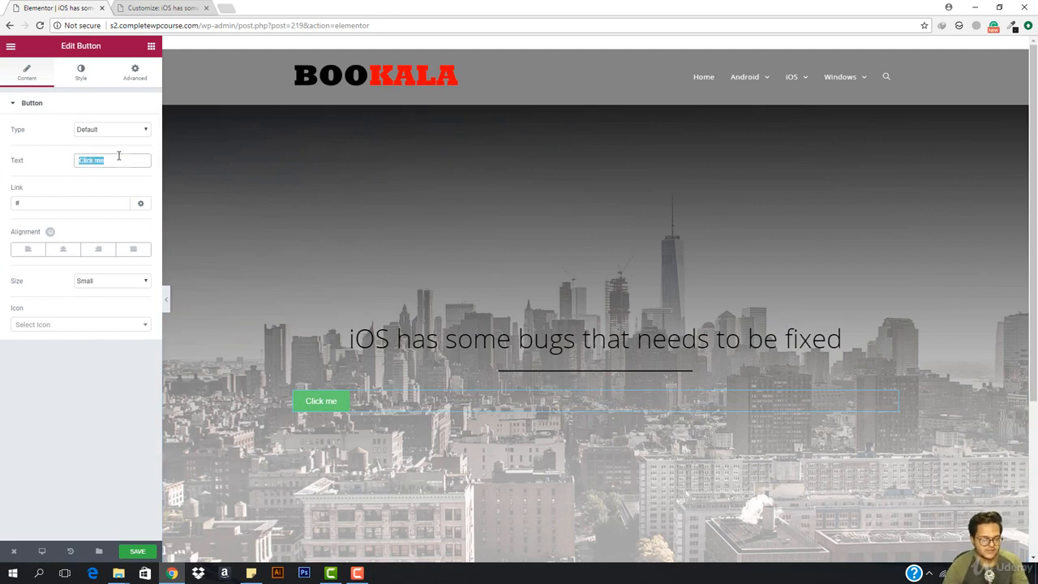
text(Read)
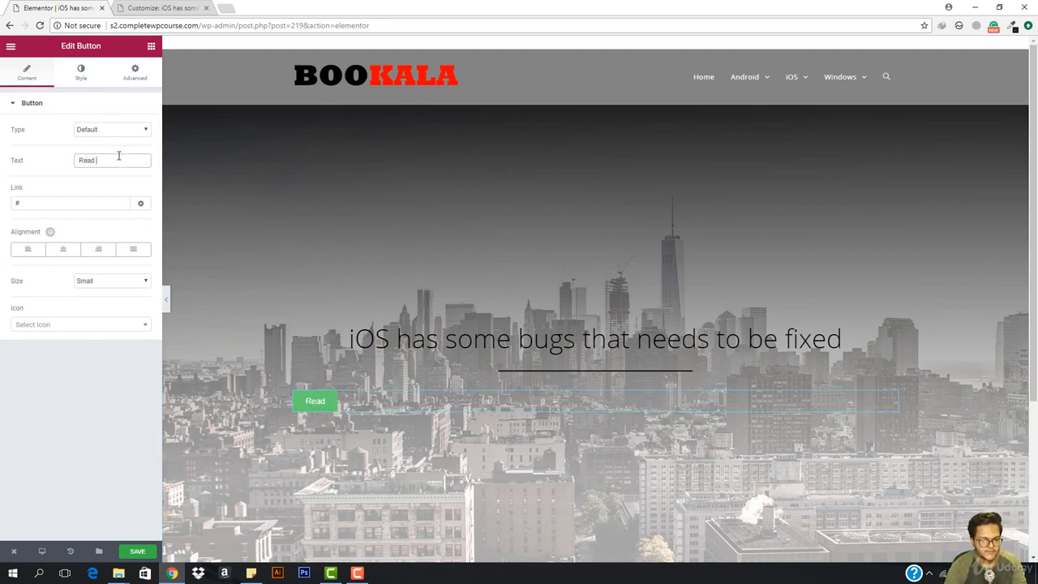
text( This)
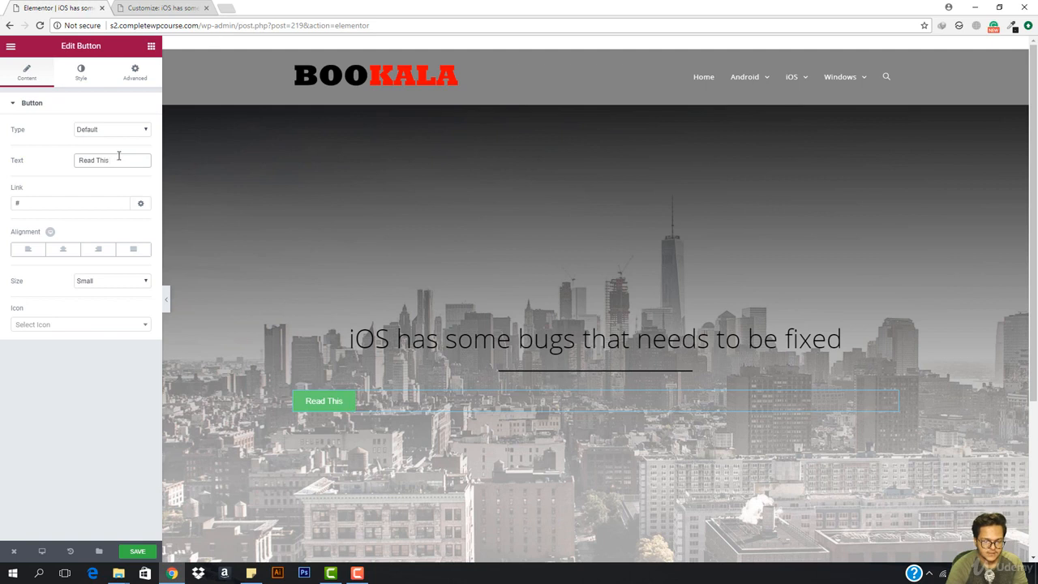
text( Post)
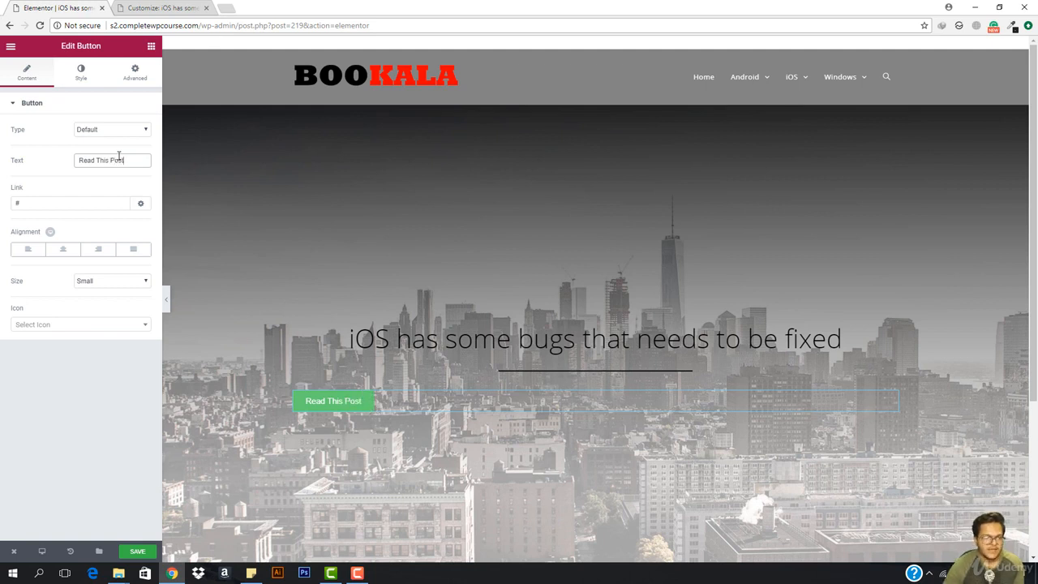
click(65, 249)
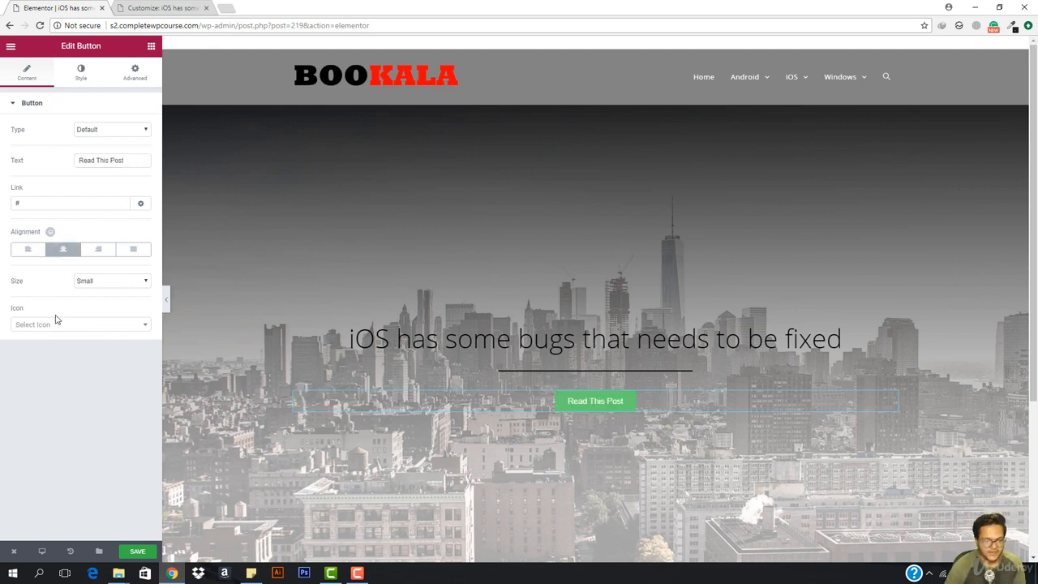
click(130, 282)
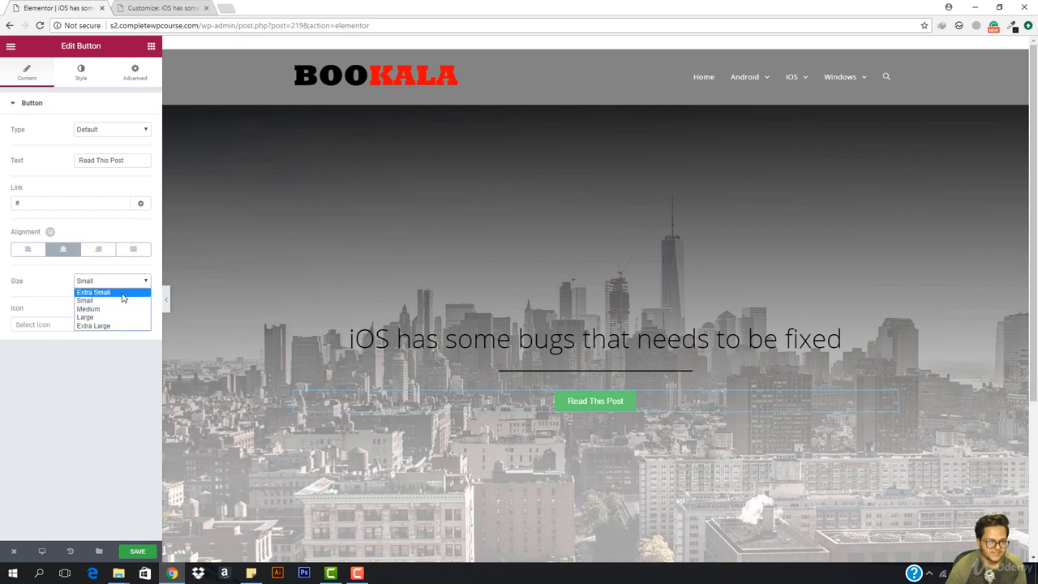
click(110, 317)
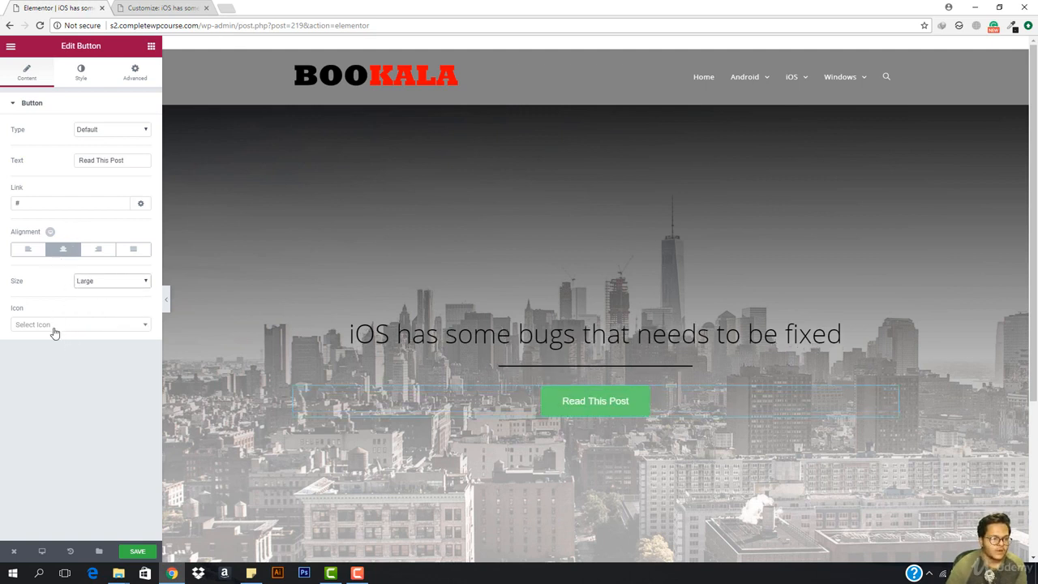
Add the angle-down icon to the button and position it after the text.
click(53, 328)
scroll(58, 418, down, 2)
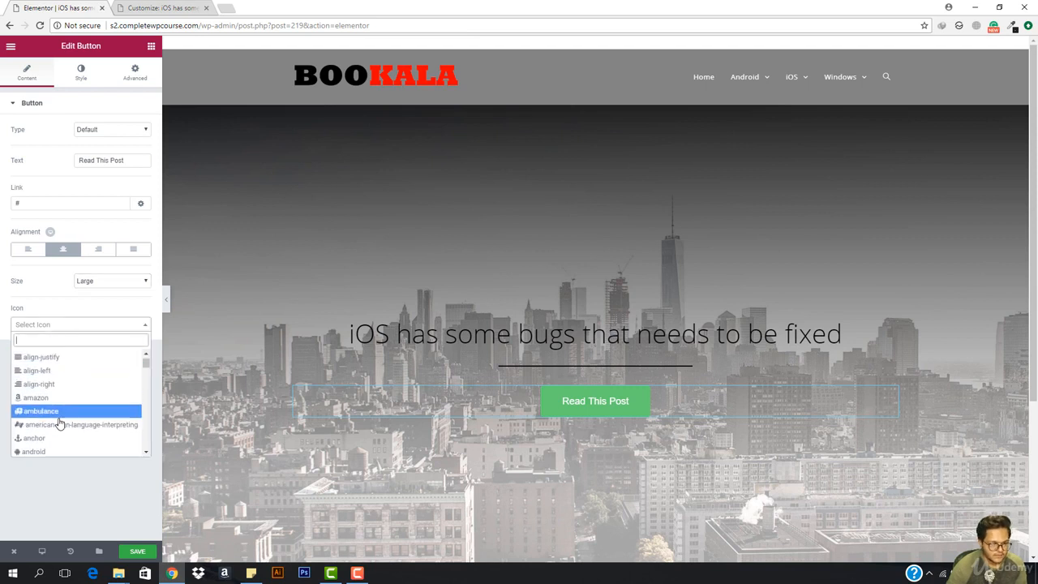
scroll(60, 409, down, 2)
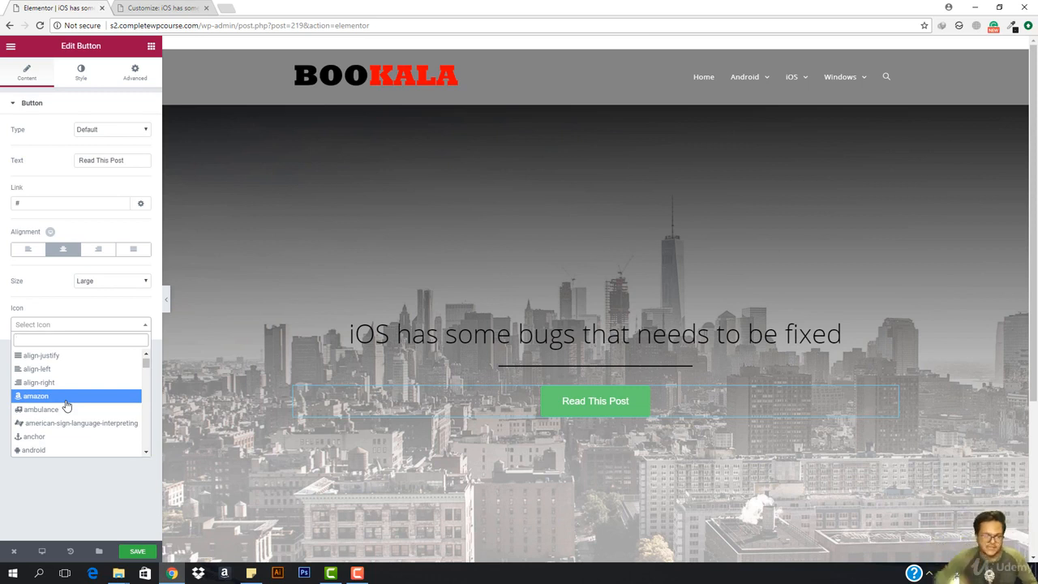
scroll(66, 405, down, 4)
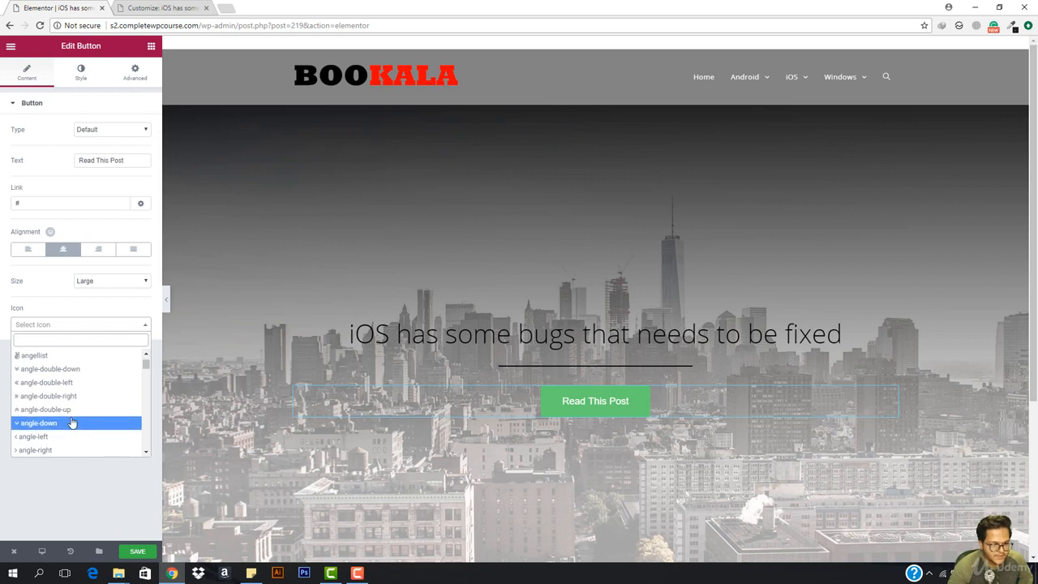
click(71, 423)
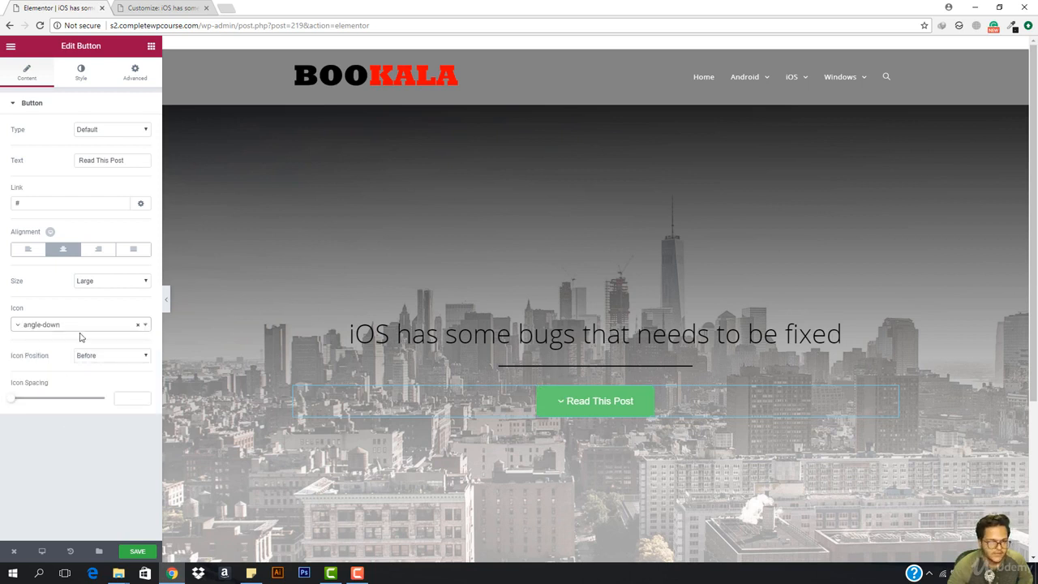
click(122, 354)
click(122, 374)
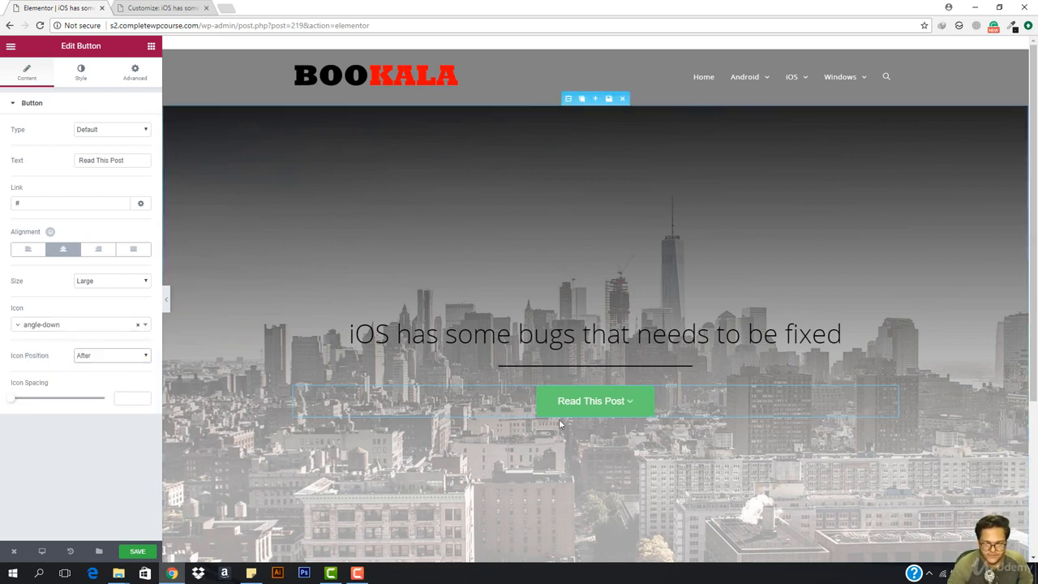
Enable custom typography for the button and set its font to Open Sans with weight 300.
click(80, 71)
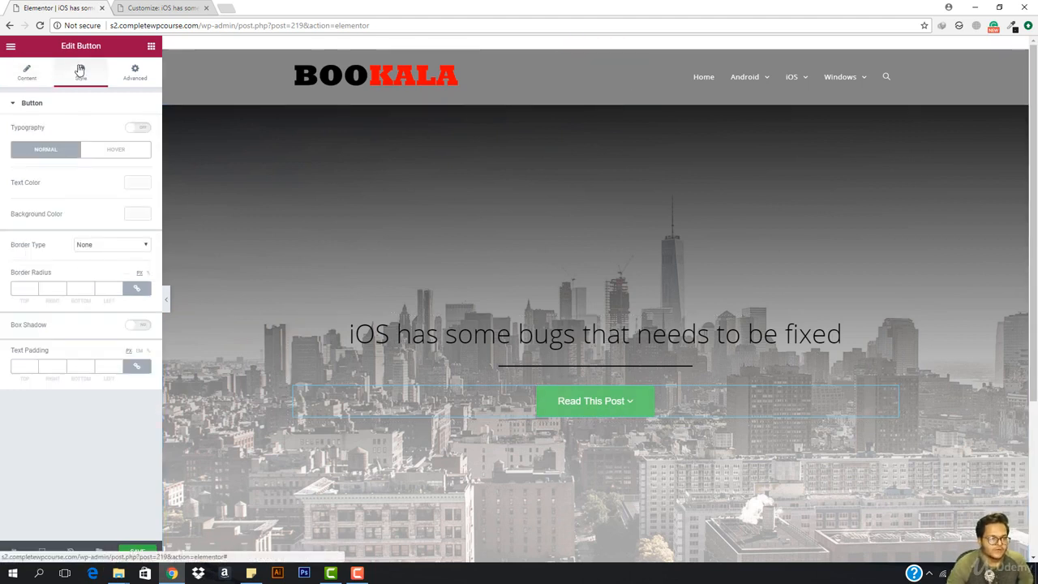
click(136, 128)
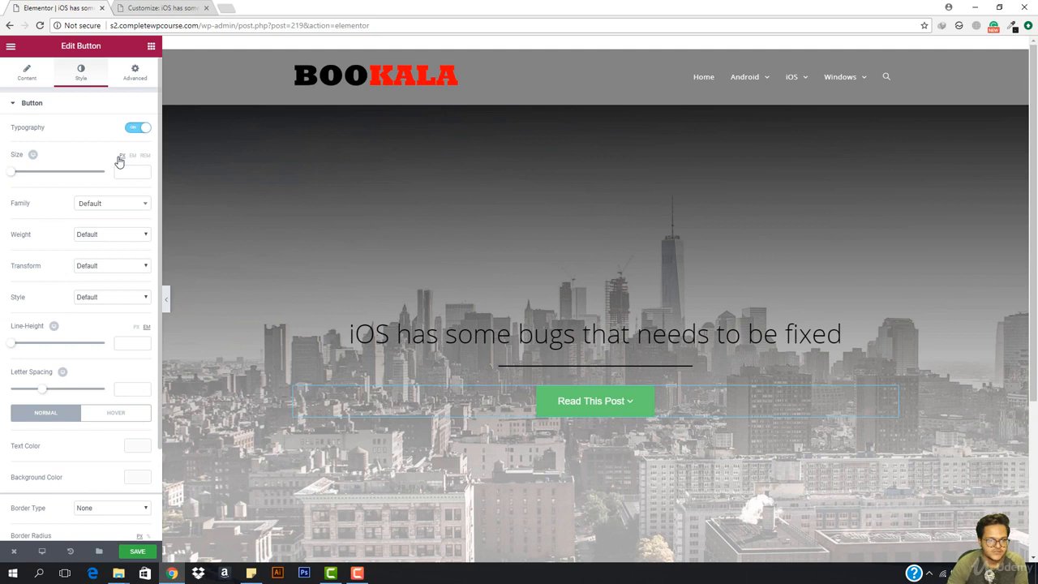
click(107, 206)
text(opensa)
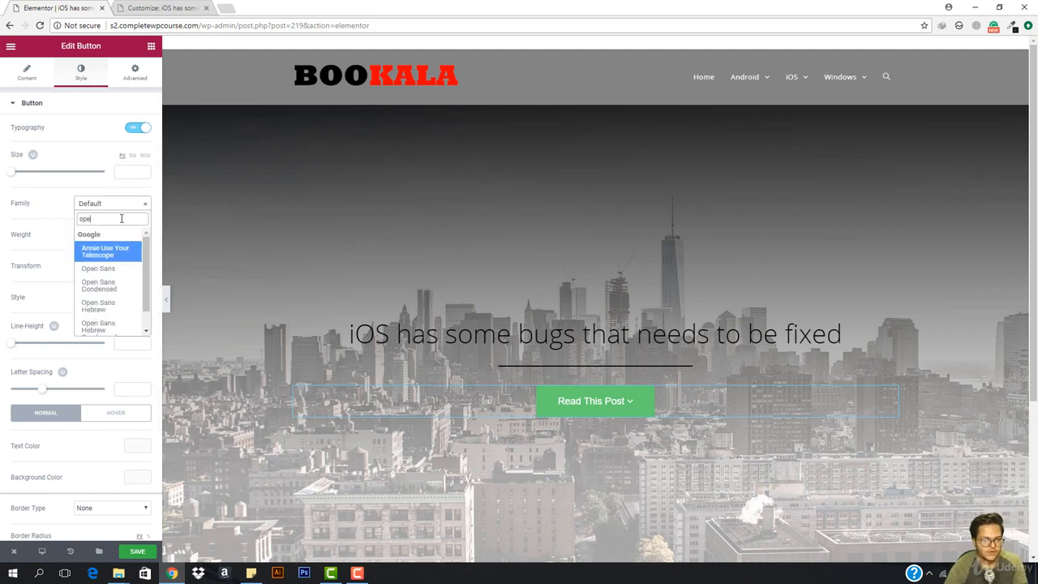
key(BackSpace)
key(BackSpace)
key(Return)
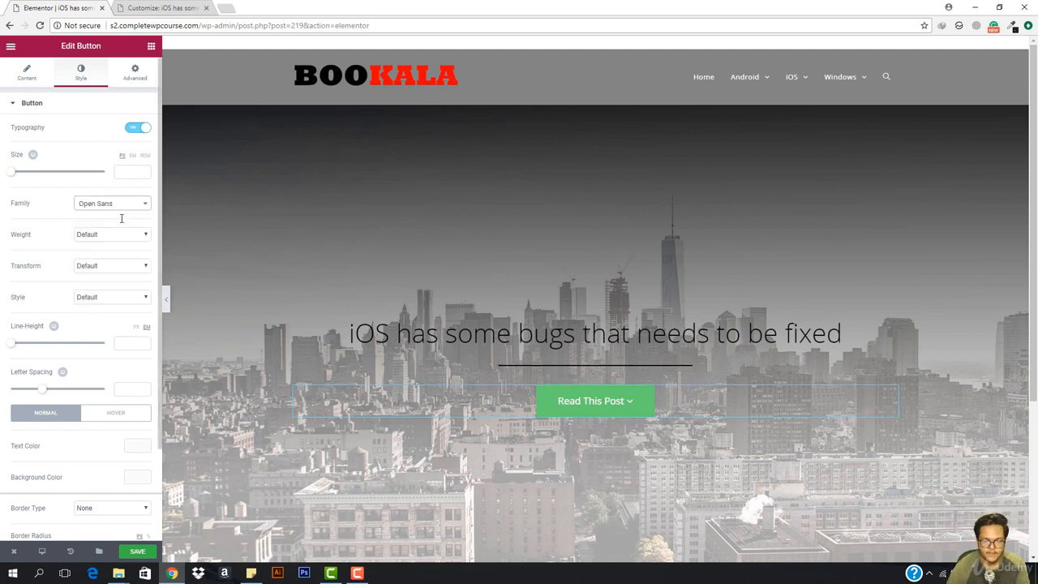
click(116, 234)
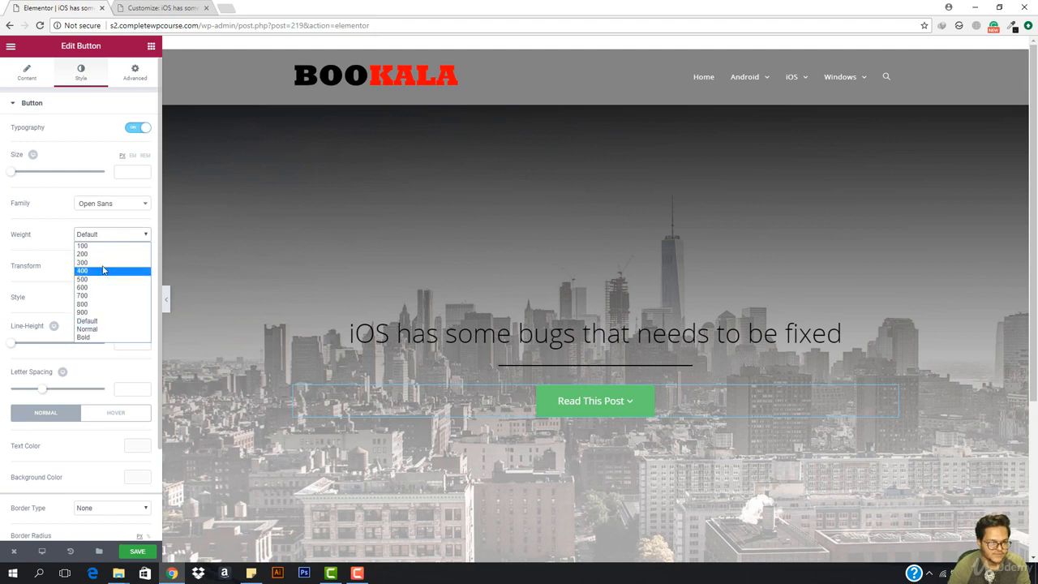
click(103, 267)
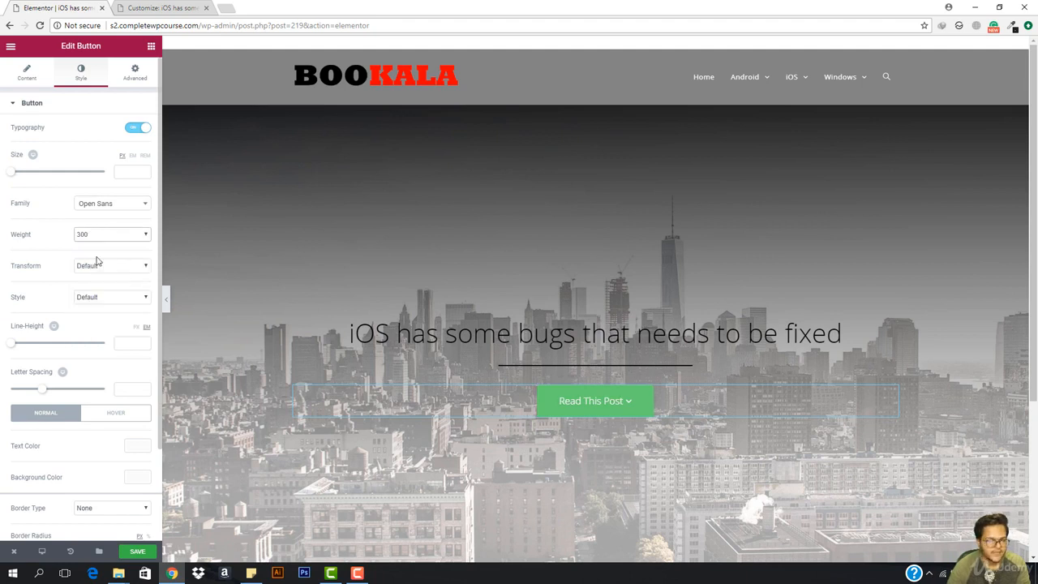
Try the Uppercase text transform on the button, and set it to Capitalize instead.
click(87, 268)
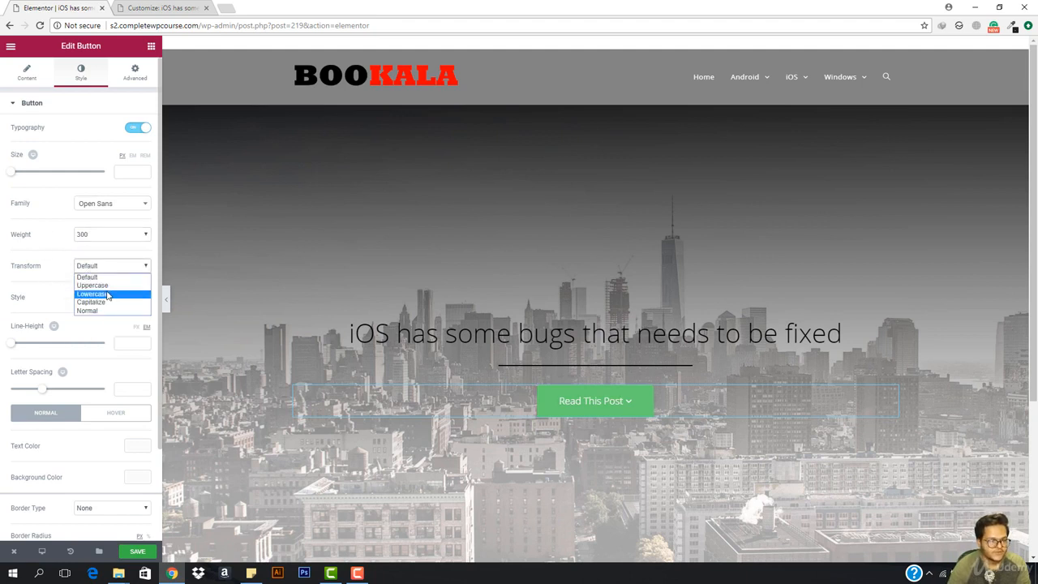
click(112, 286)
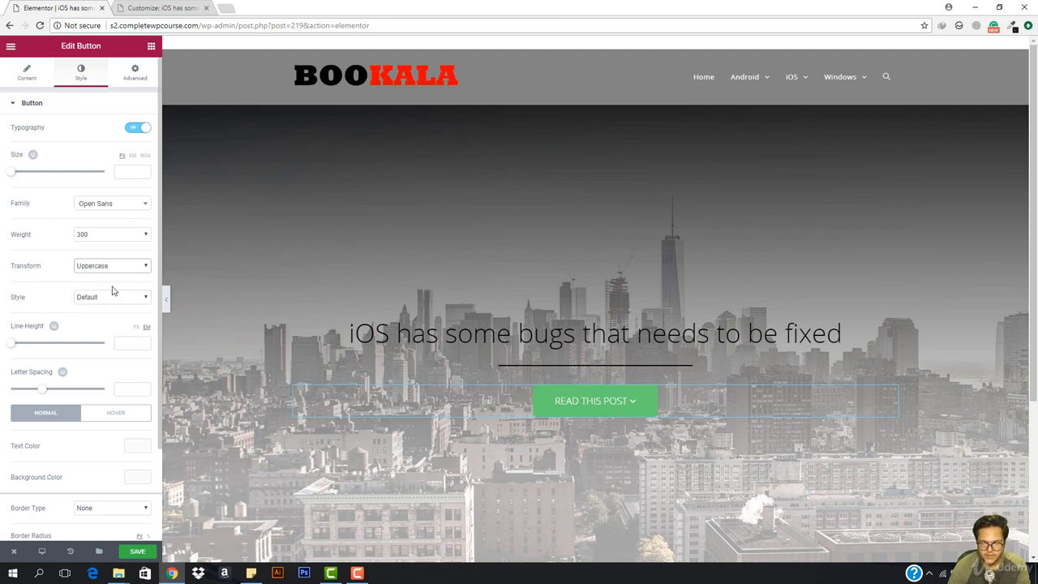
click(117, 268)
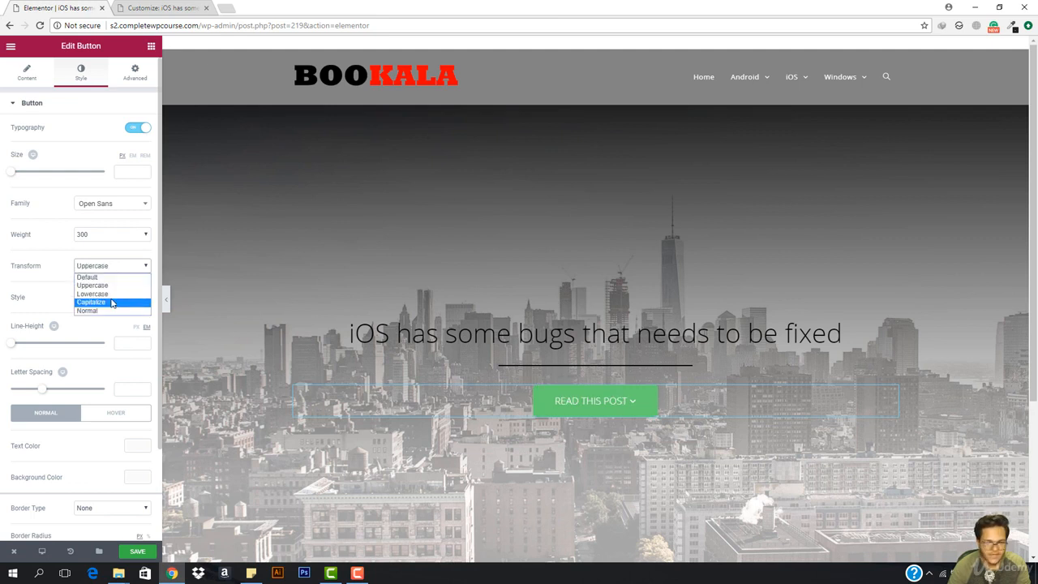
click(112, 302)
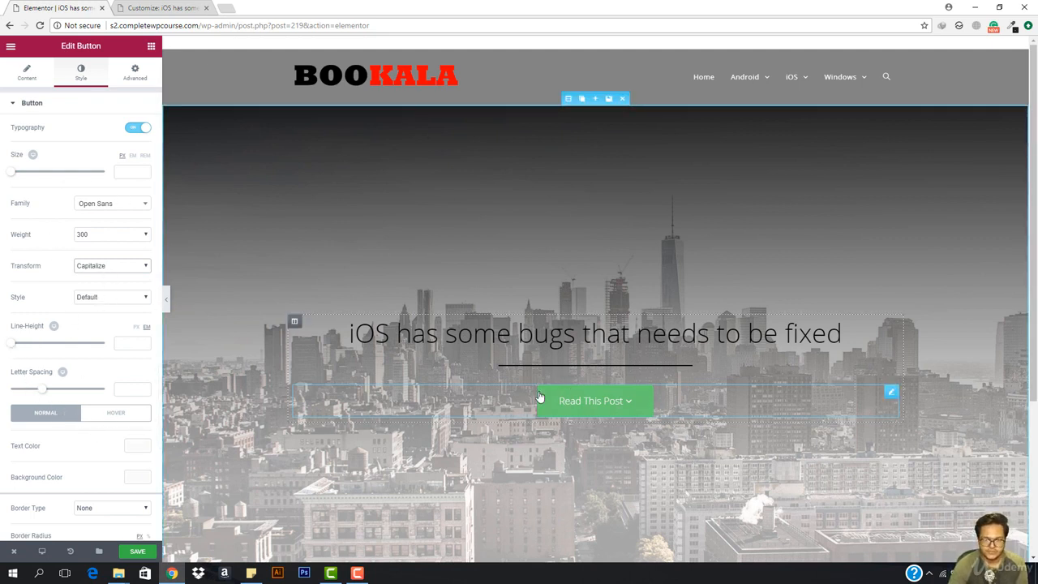
Set the button's normal text color to black (#000000).
scroll(92, 340, down, 2)
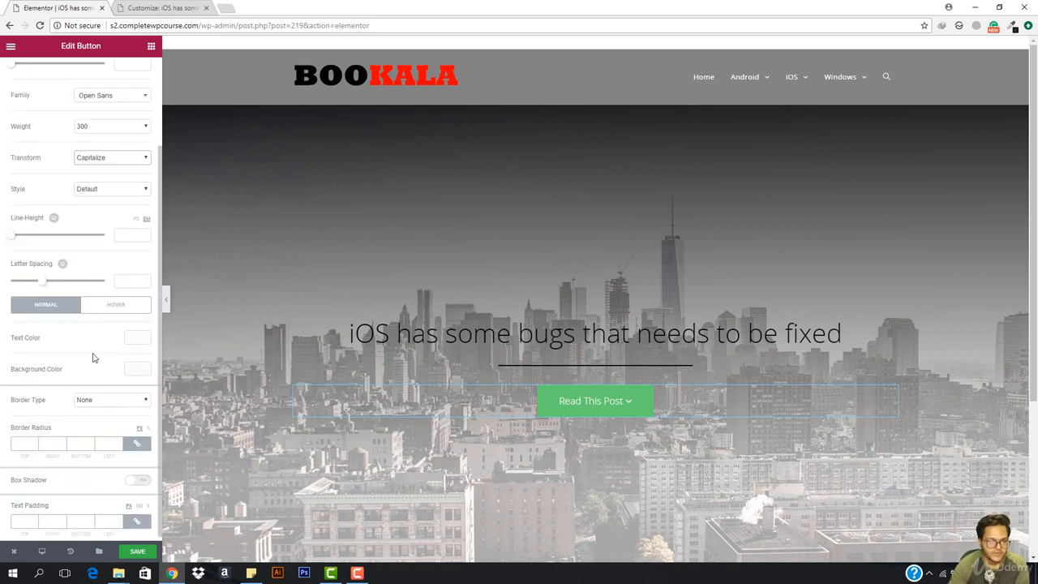
click(137, 341)
click(126, 355)
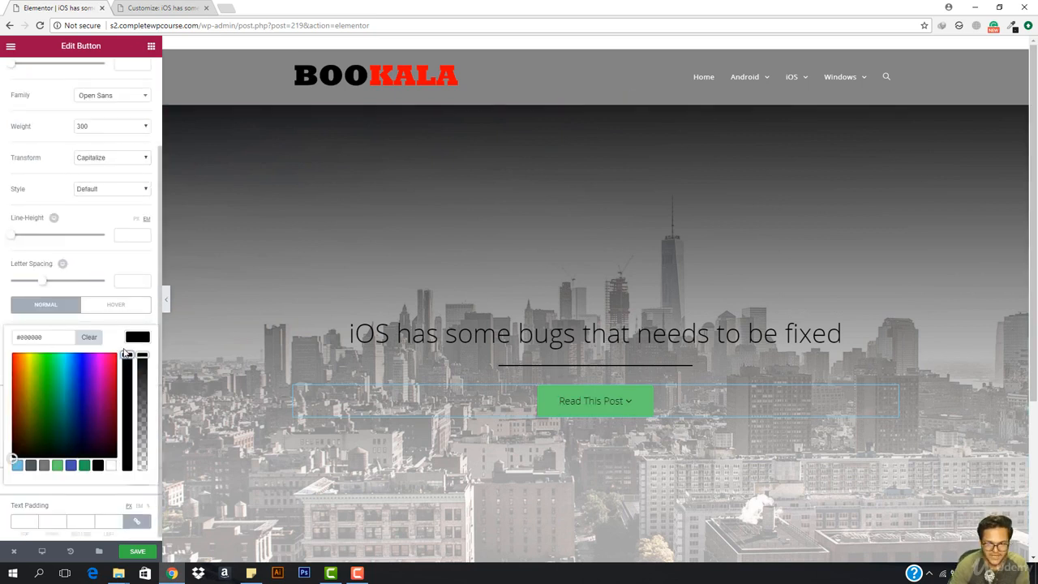
click(146, 341)
Make the button's background color fully transparent, rgba(0,0,0,0).
click(140, 369)
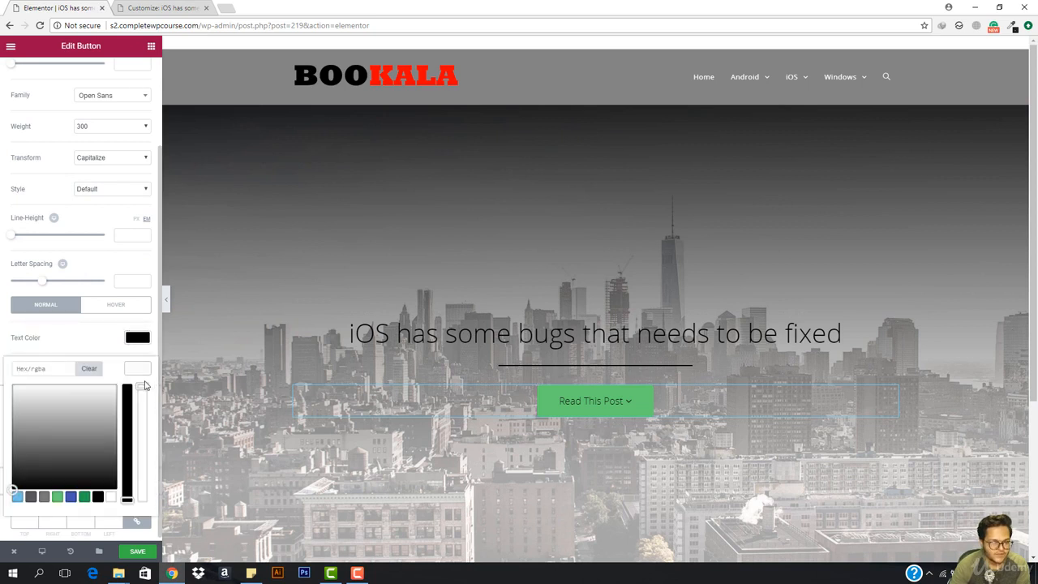
drag(144, 398, 151, 514)
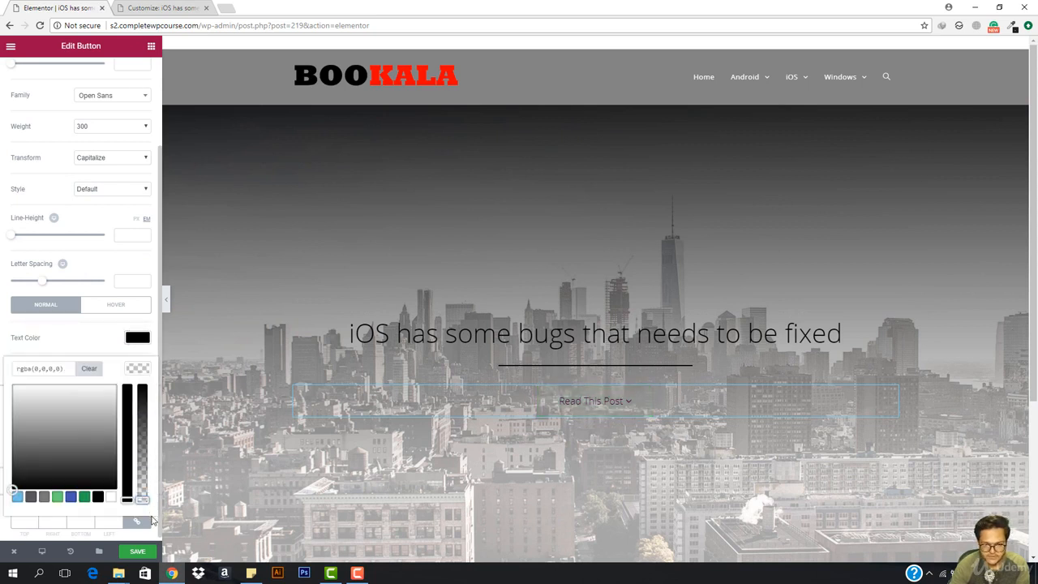
click(153, 520)
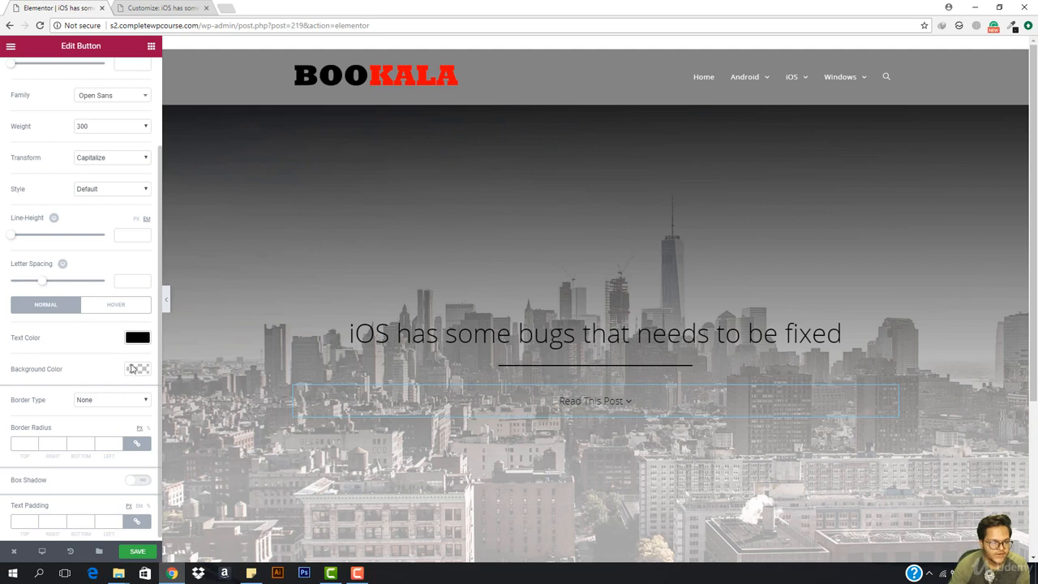
click(137, 371)
click(142, 375)
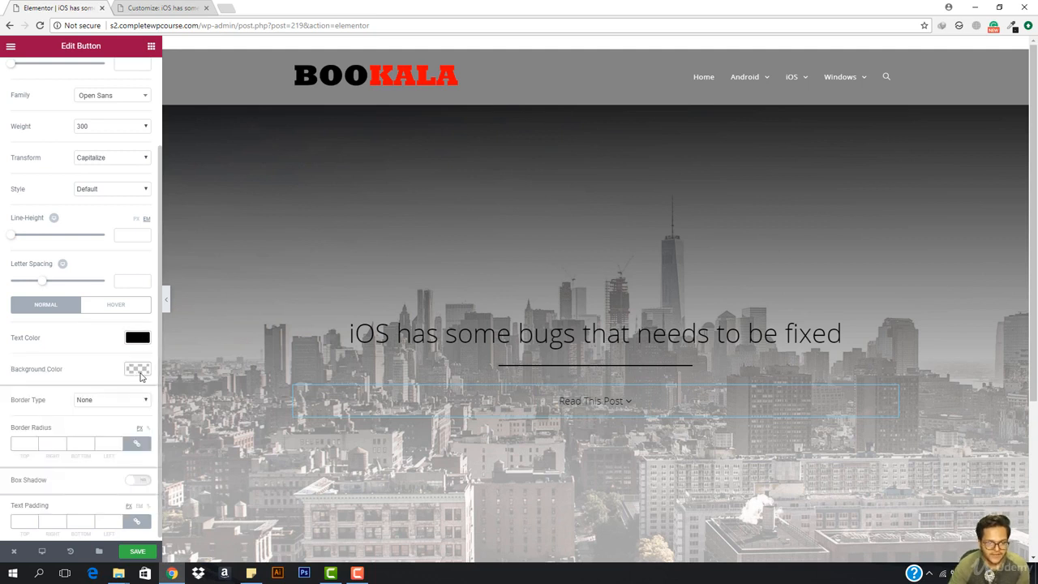
Give the button a solid border 1 px wide on all sides with a 200 px border radius.
click(111, 400)
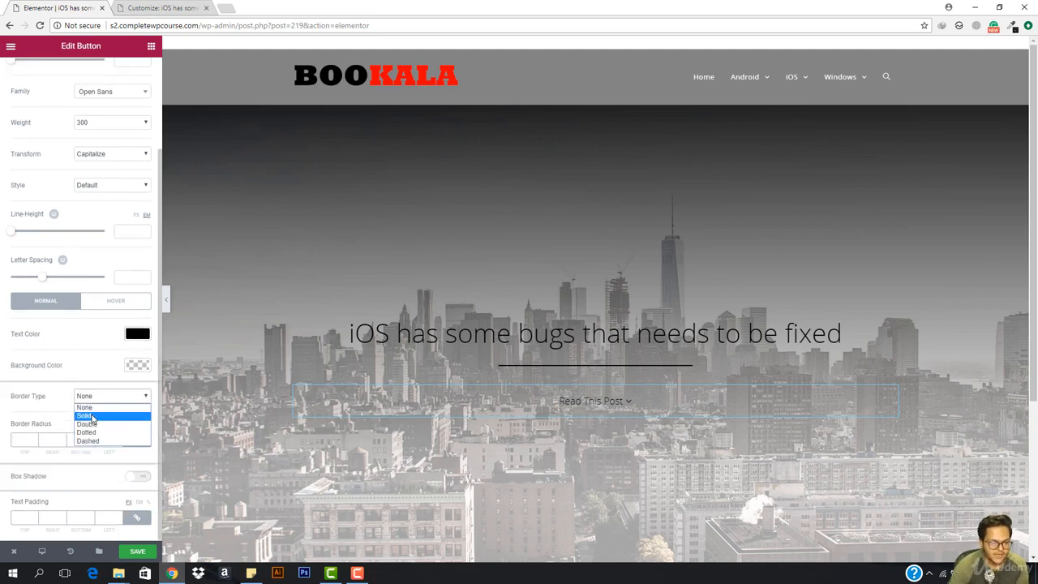
click(94, 410)
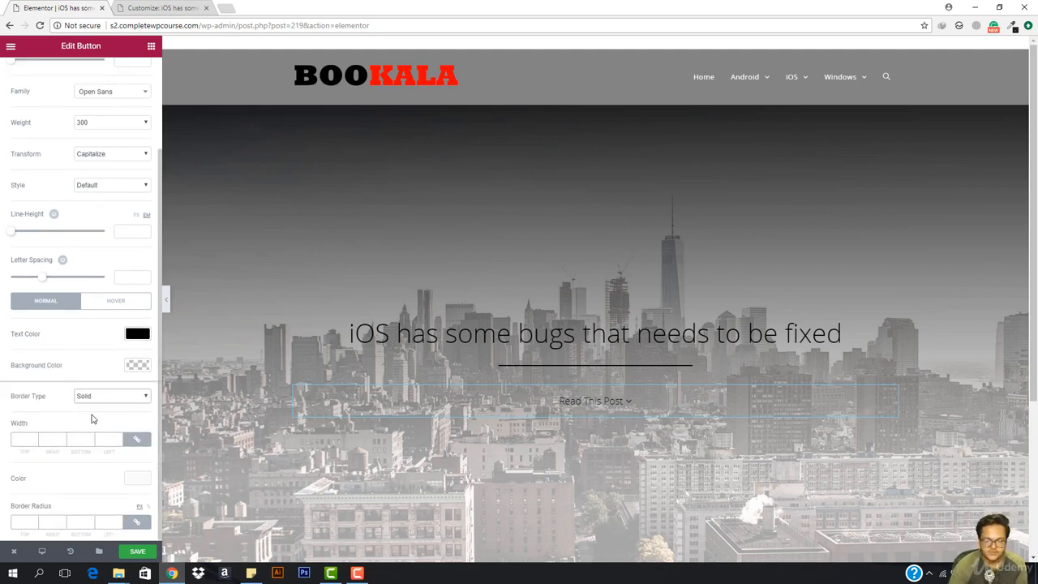
click(22, 440)
text(1)
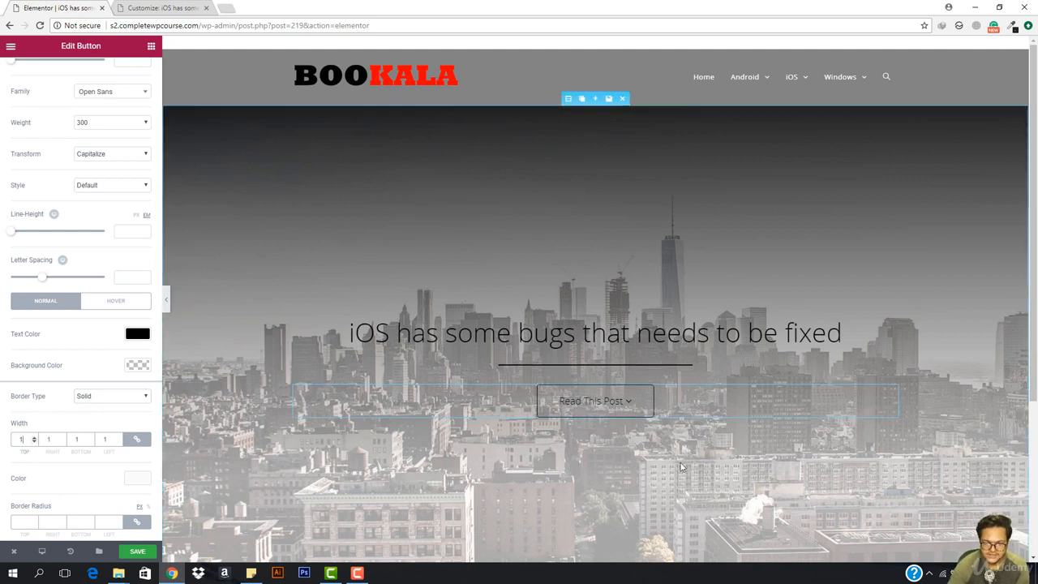
scroll(13, 460, down, 1)
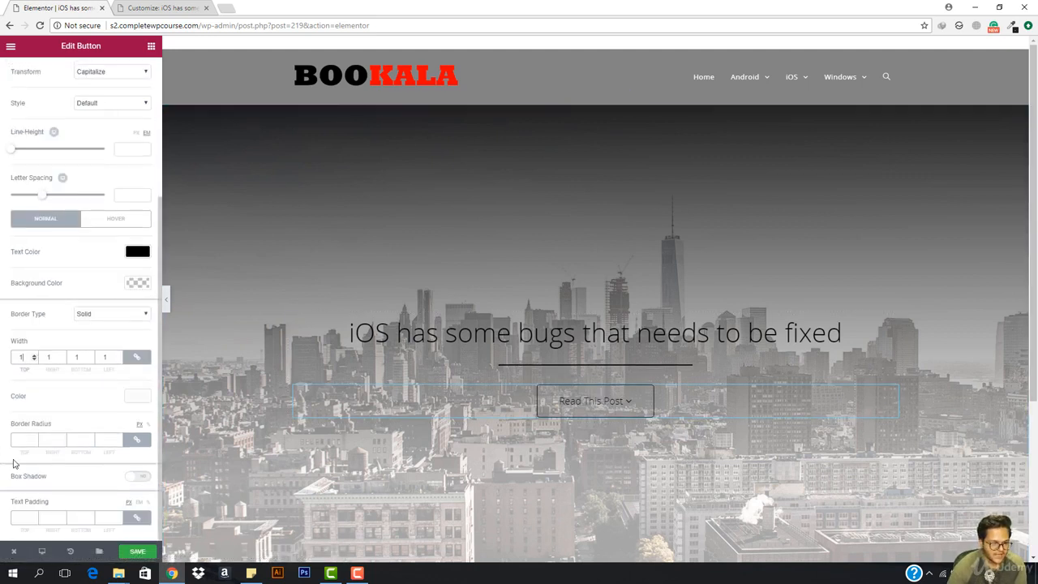
click(21, 443)
text(200)
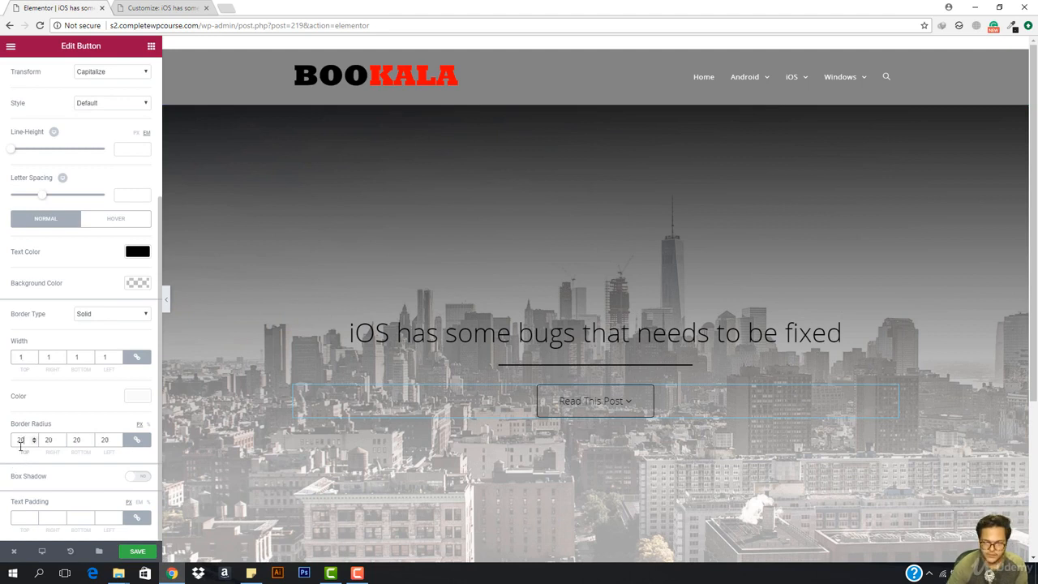
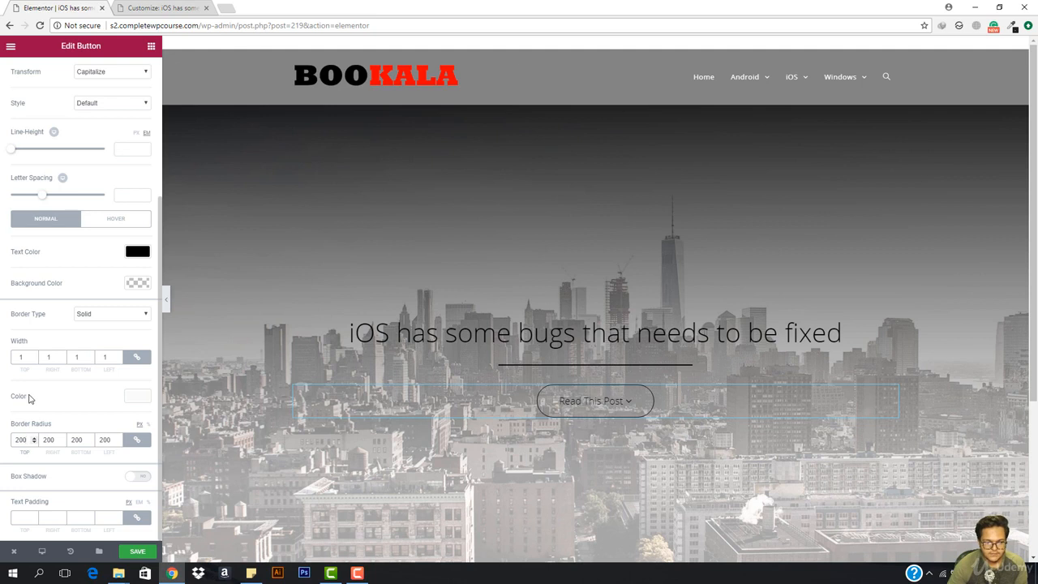
Enable the button's box shadow and set its blur to 15 and spread to 8.
click(137, 477)
scroll(91, 504, down, 1)
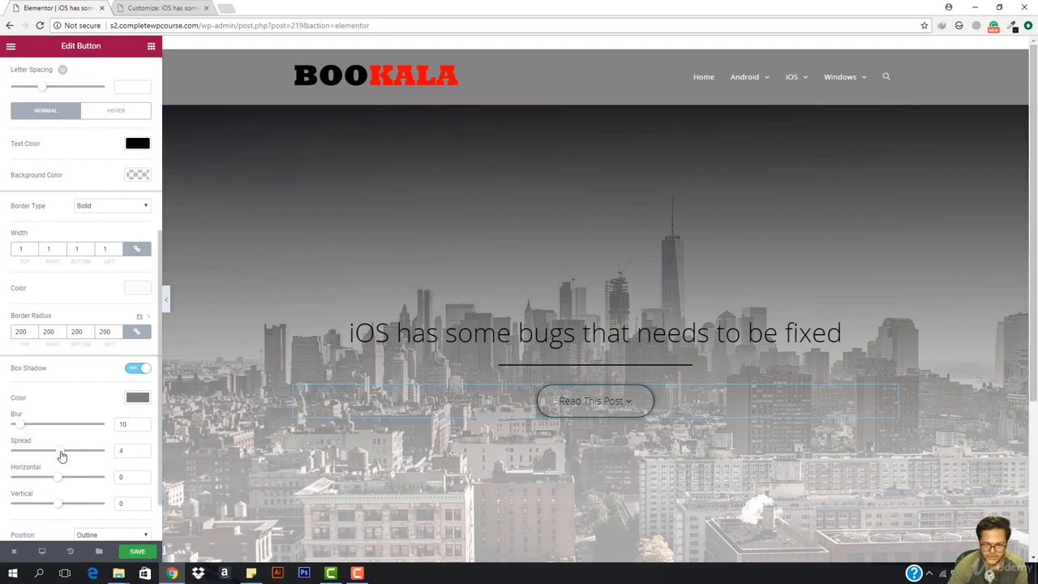
drag(62, 456, 63, 459)
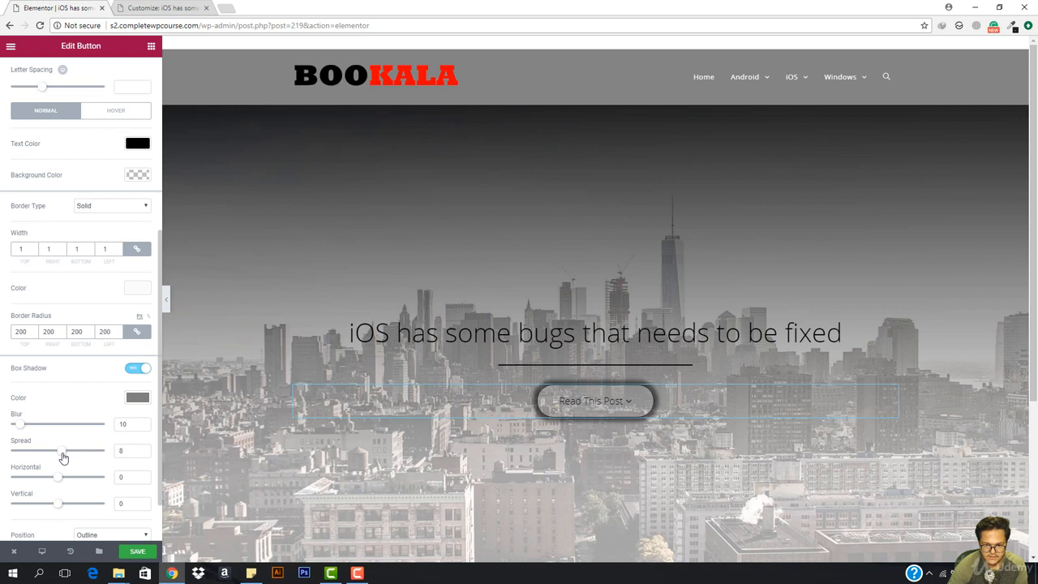
drag(21, 431, 26, 433)
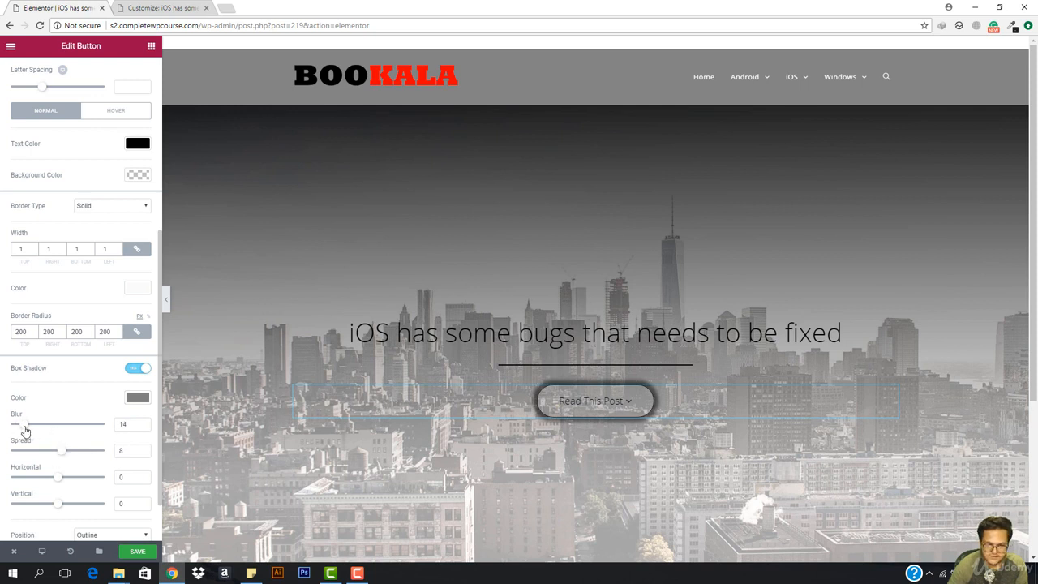
scroll(62, 504, down, 1)
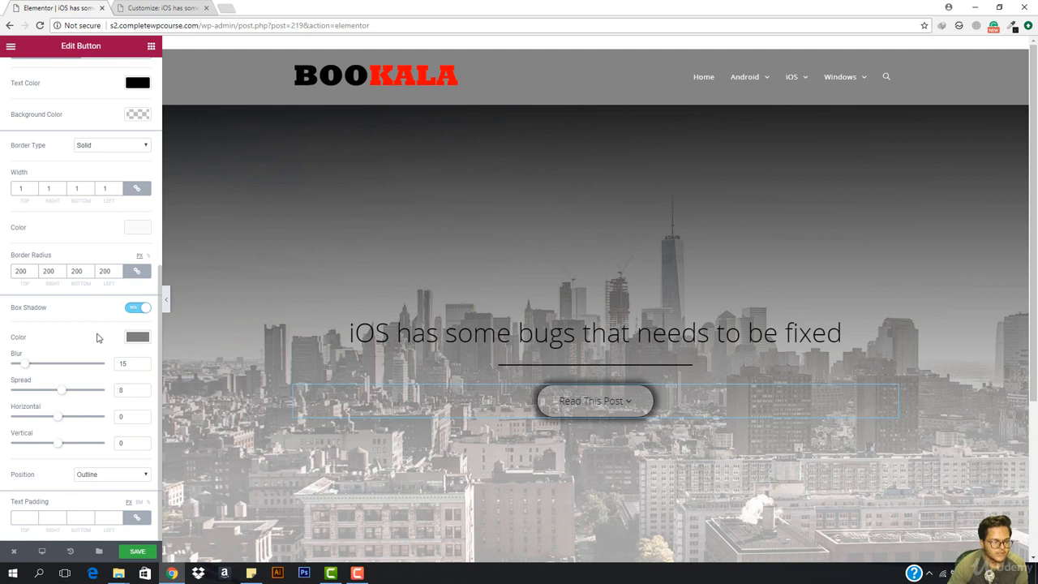
Unlink the button's margin values and raise only the top margin to 188 px.
scroll(2, 484, up, 5)
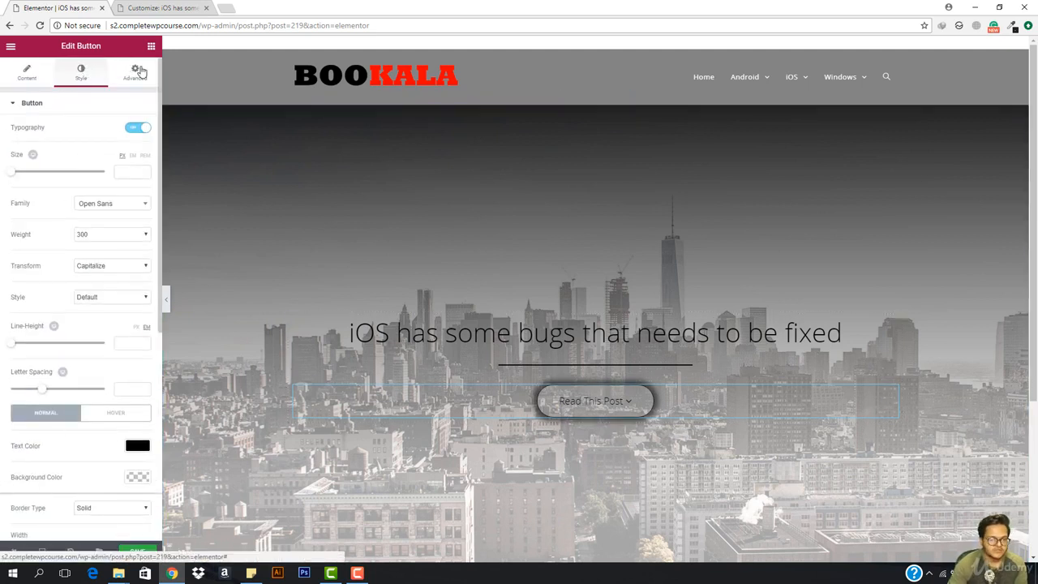
click(135, 71)
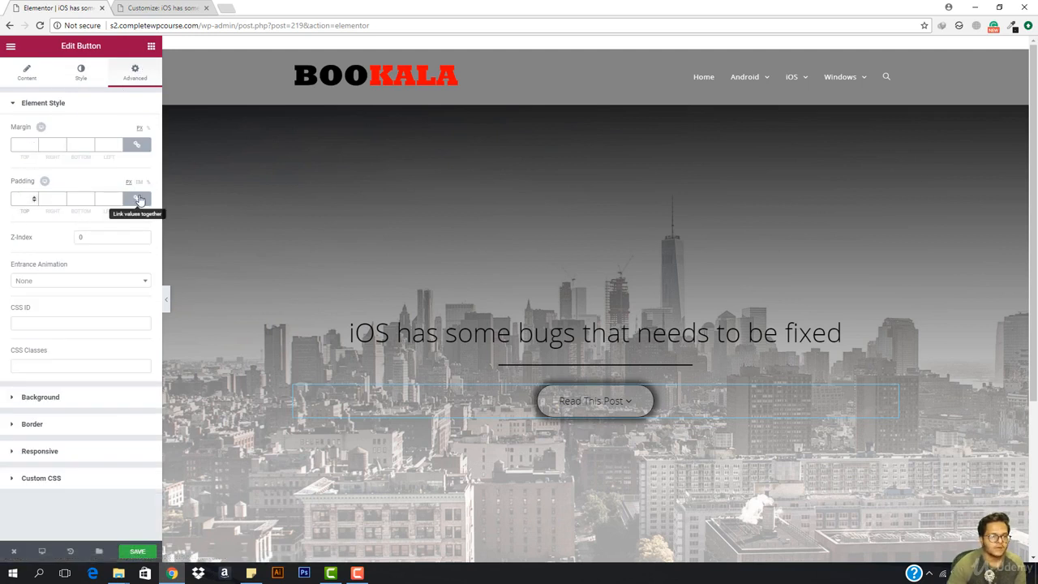
click(22, 146)
click(137, 148)
click(137, 147)
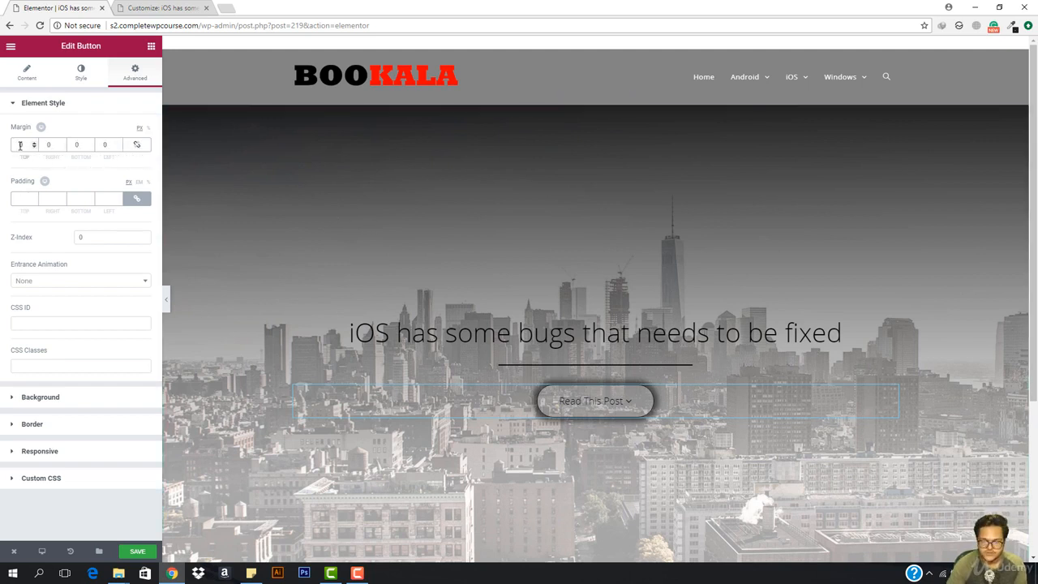
key(Up)
key(Up)
key(Up)
key(Up)
key(Up)
key(Up)
key(Up)
key(Up)
key(Up)
key(Up)
key(Up)
key(Up)
key(Up)
key(Up)
key(Up)
key(Up)
key(Up)
key(Up)
key(Up)
key(Up)
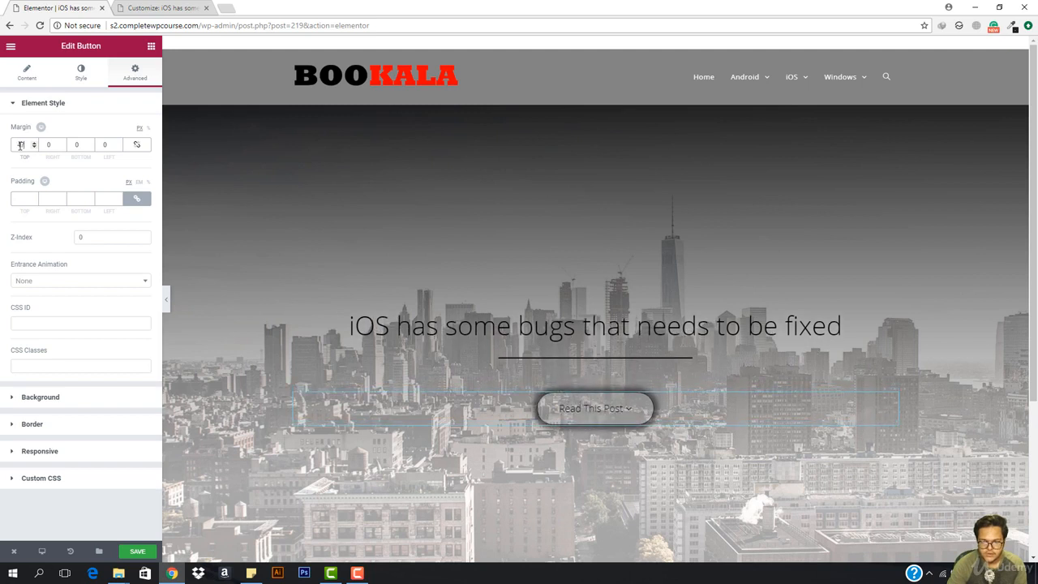
key(Up)
key(Up)
key(Up)
key(Up)
key(Up)
key(Up)
key(Up)
key(Up)
key(Up)
key(Up)
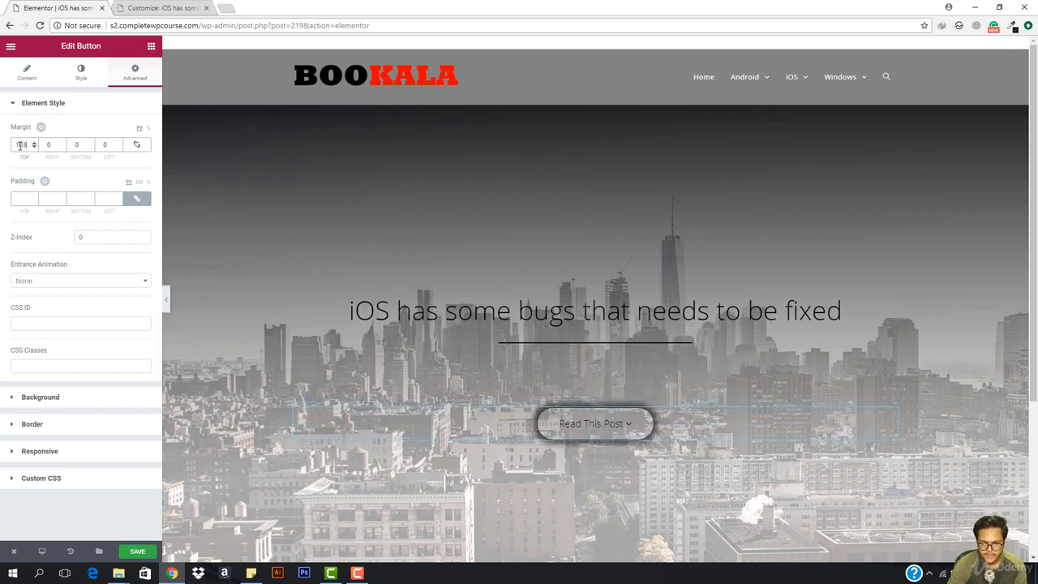
key(Up)
key(Up)
key(Up)
key(Up)
key(Up)
key(Up)
key(Up)
key(Up)
key(Up)
key(Up)
key(Up)
key(Up)
key(Up)
key(Up)
key(Up)
key(Up)
key(Up)
key(Up)
key(Up)
key(Up)
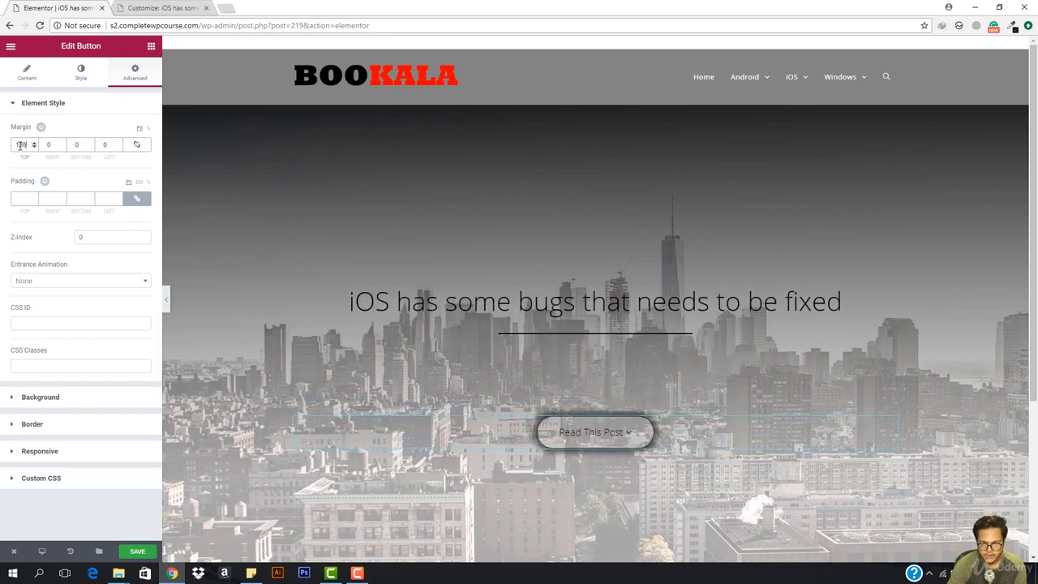
key(Up)
key(Up)
key(Up)
key(Up)
key(Up)
key(Up)
key(Up)
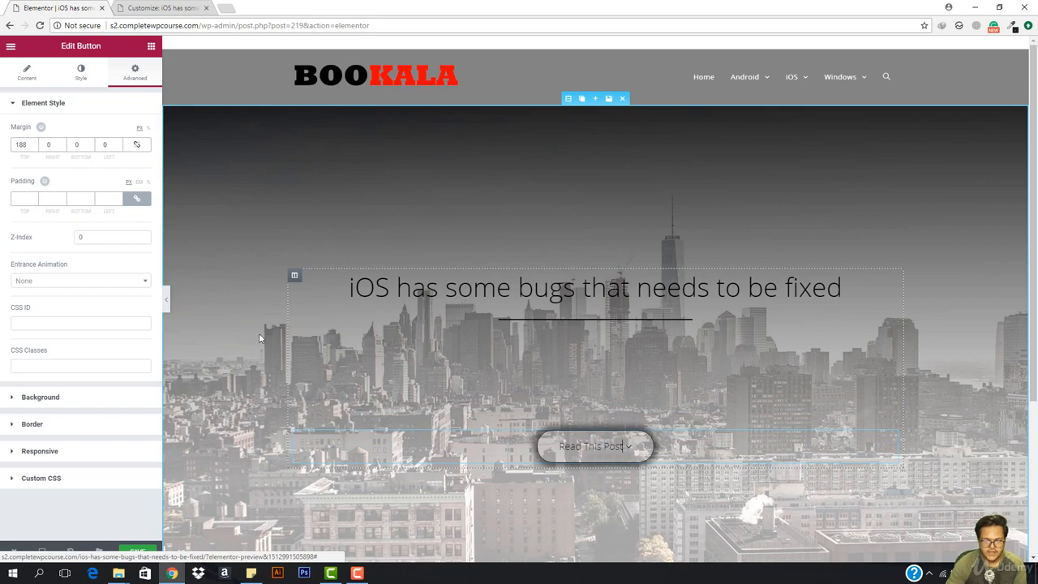
Strengthen the button's box shadow by setting its blur to 28 and spread to 19.
click(80, 73)
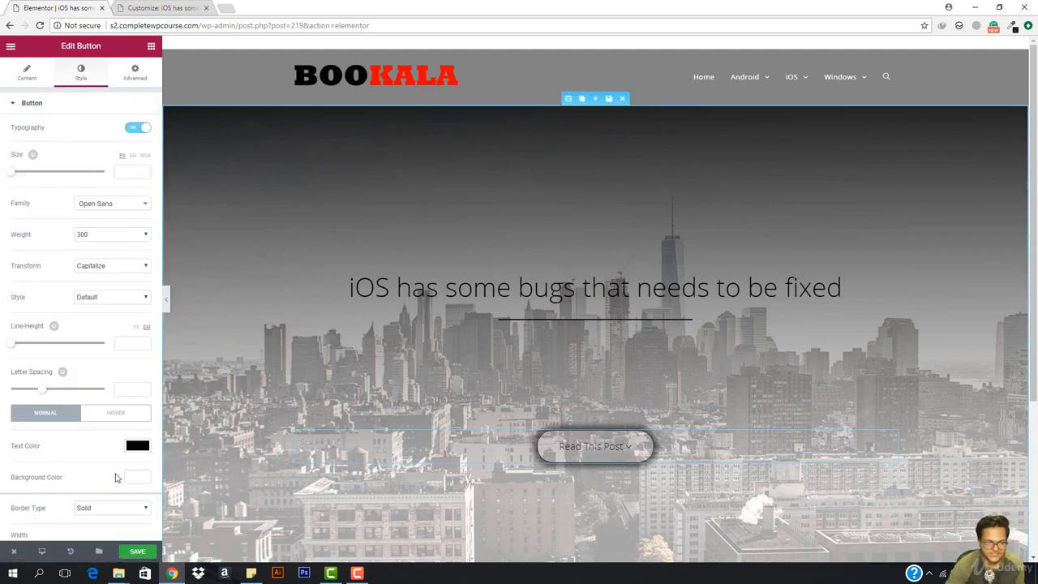
scroll(98, 438, down, 4)
scroll(97, 438, down, 2)
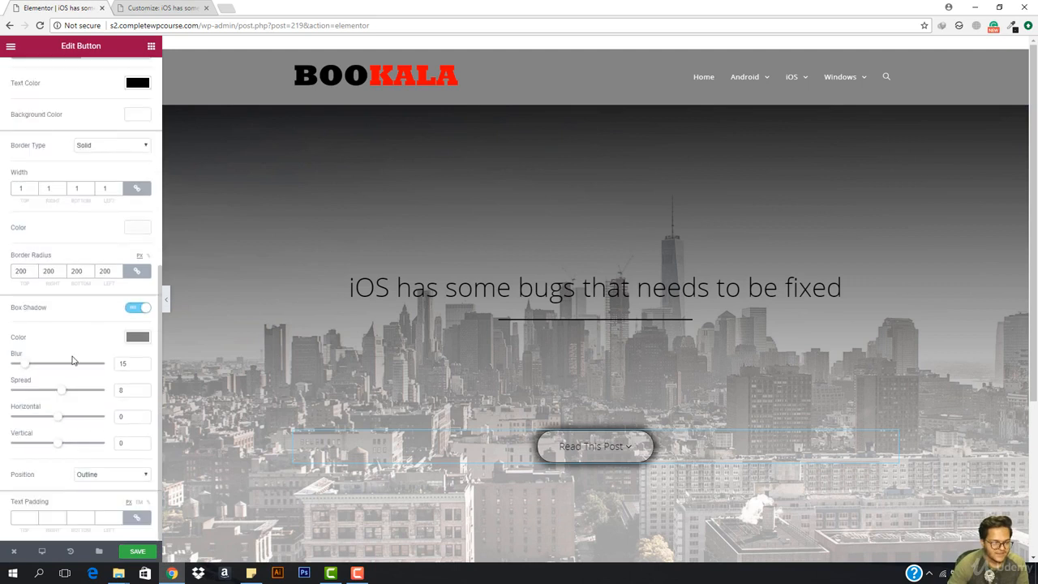
drag(60, 395, 60, 421)
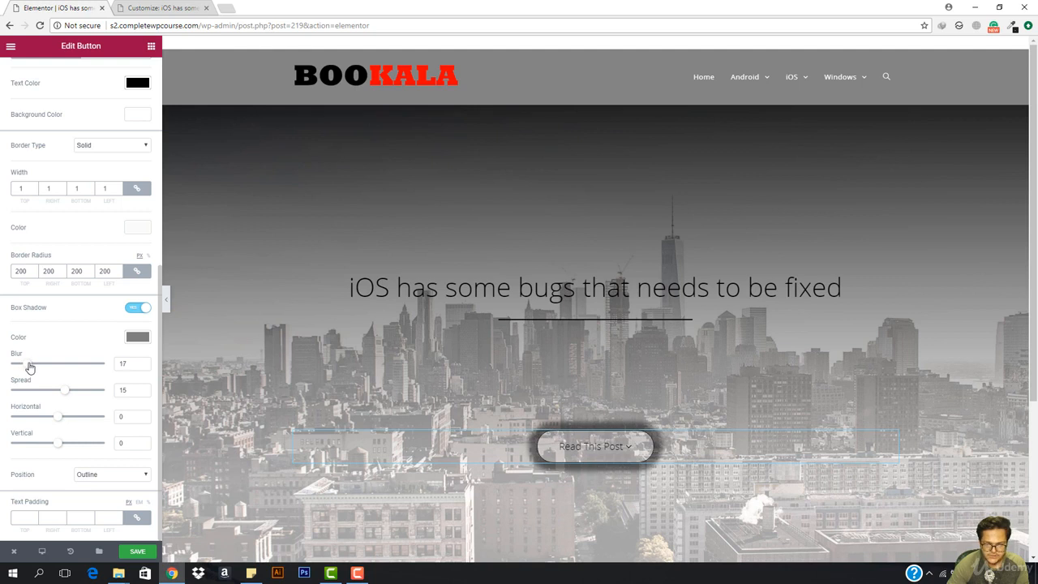
drag(29, 368, 70, 397)
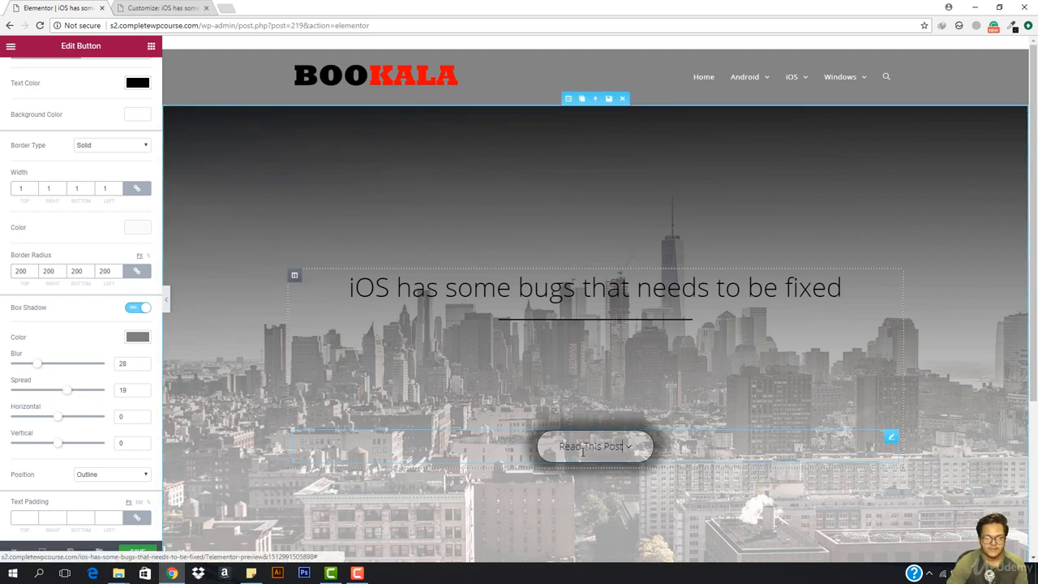
Set the Read This Post button's link to #down and save the page.
scroll(18, 165, up, 5)
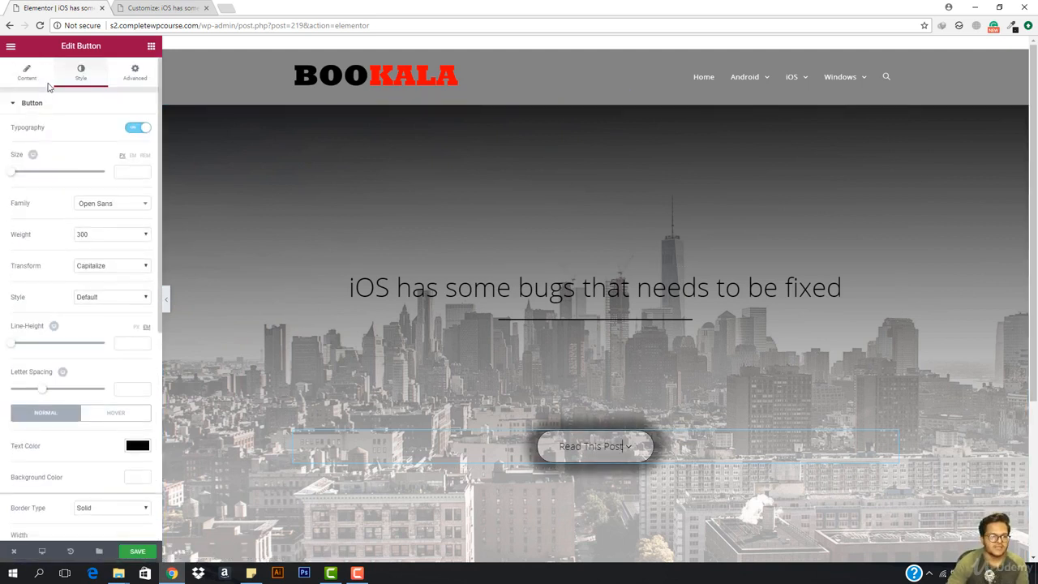
click(23, 77)
click(63, 202)
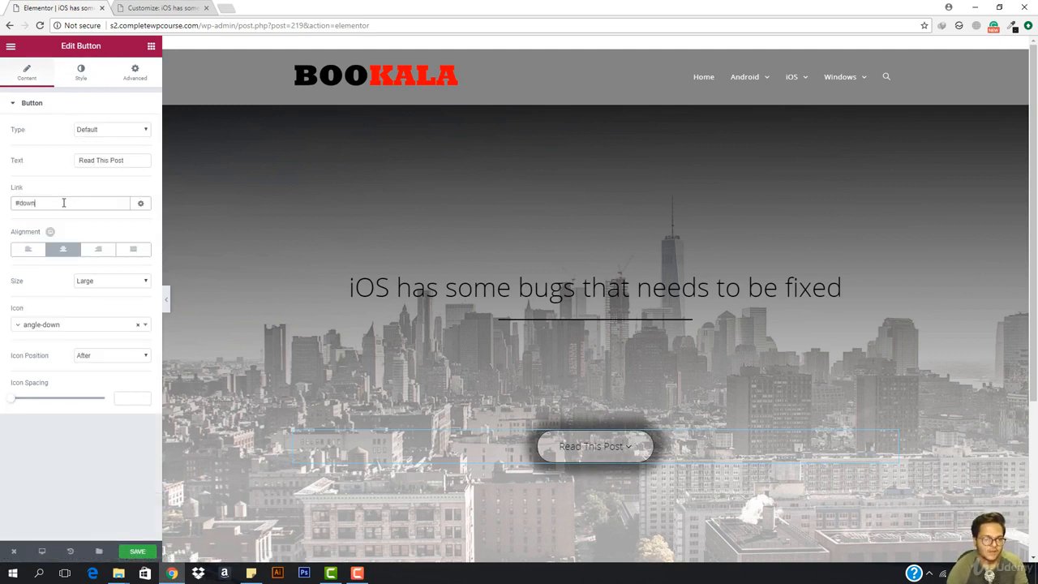
click(148, 548)
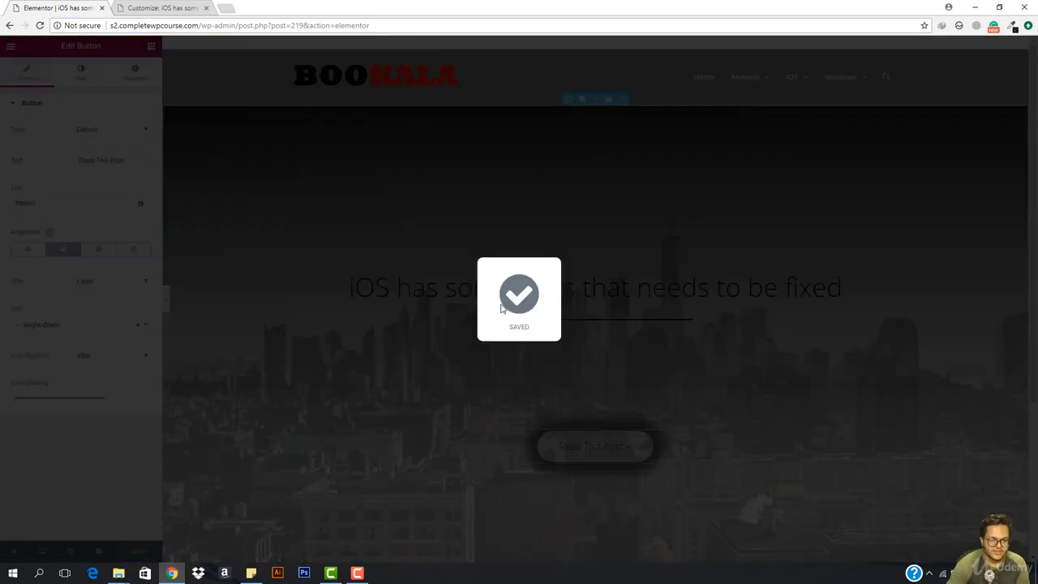
Add a new single-column section below the skyline hero.
scroll(496, 416, down, 3)
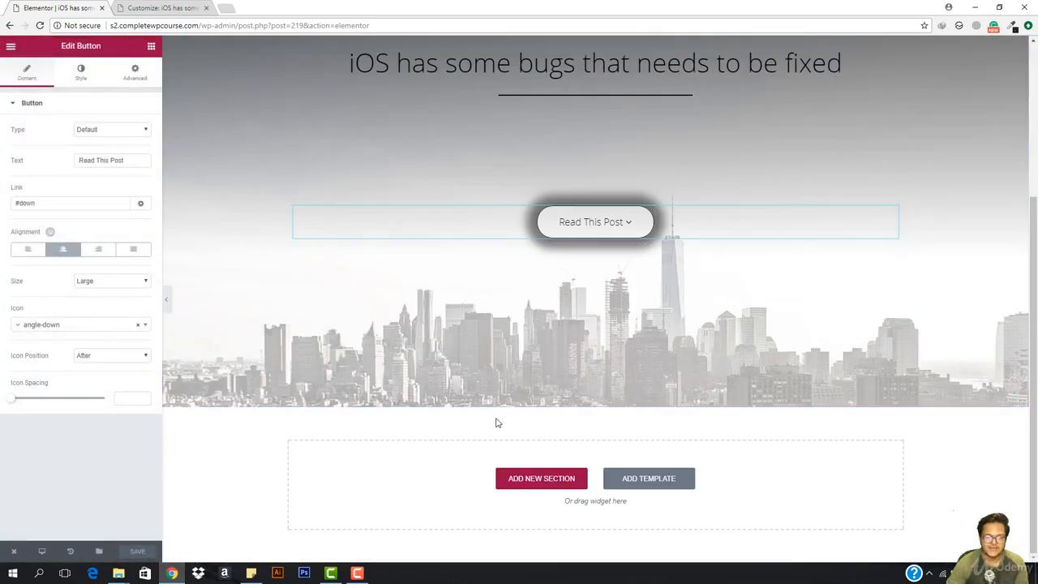
click(525, 485)
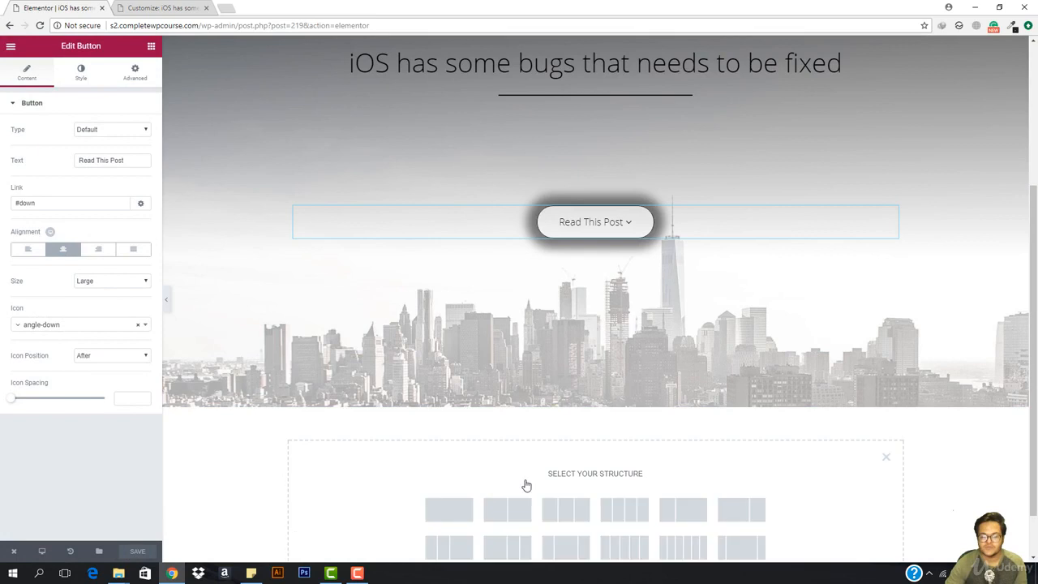
click(454, 516)
click(597, 429)
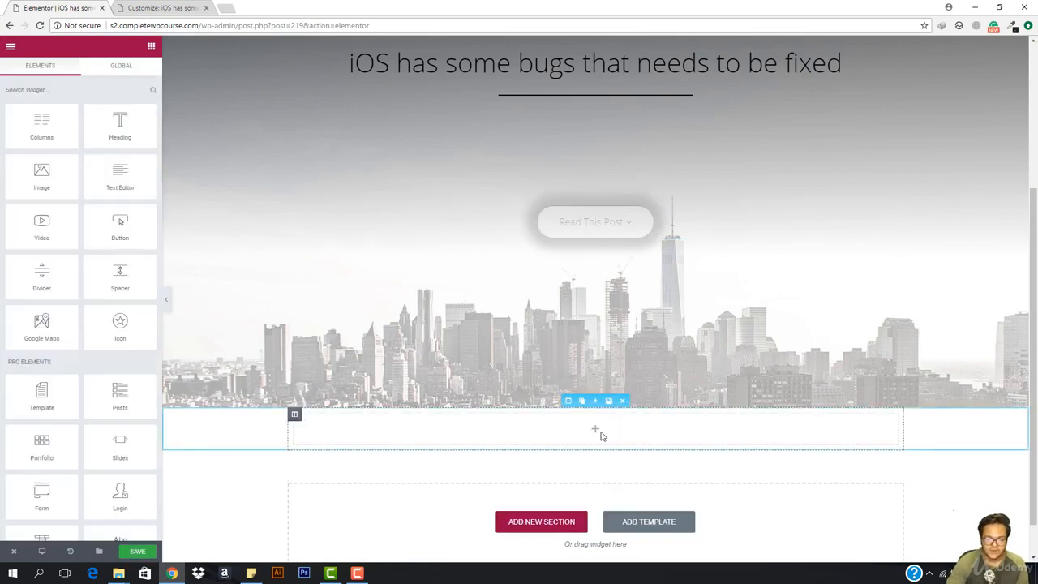
Set the new section's CSS ID to down and save the page.
click(567, 400)
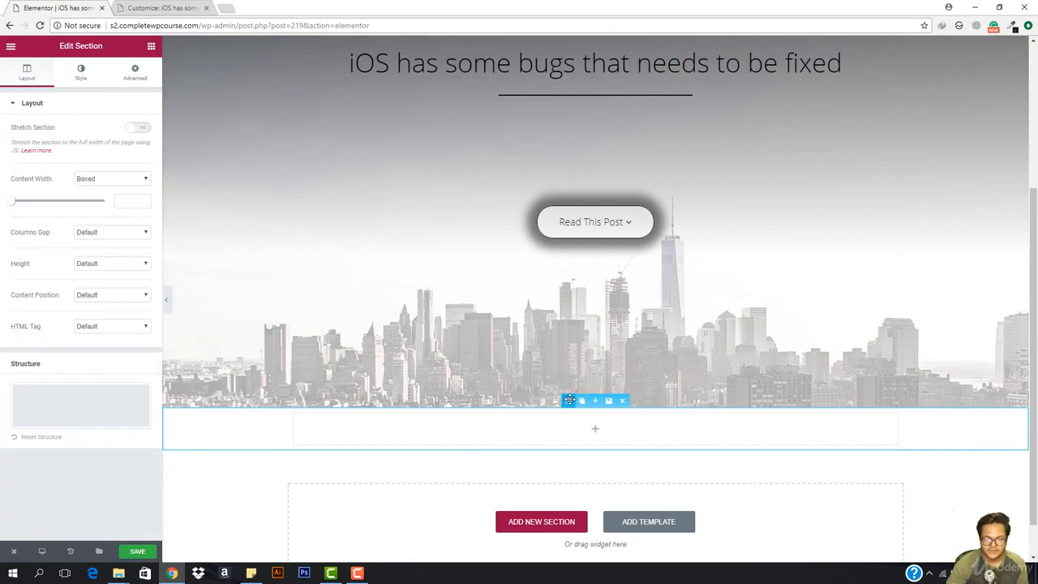
click(135, 72)
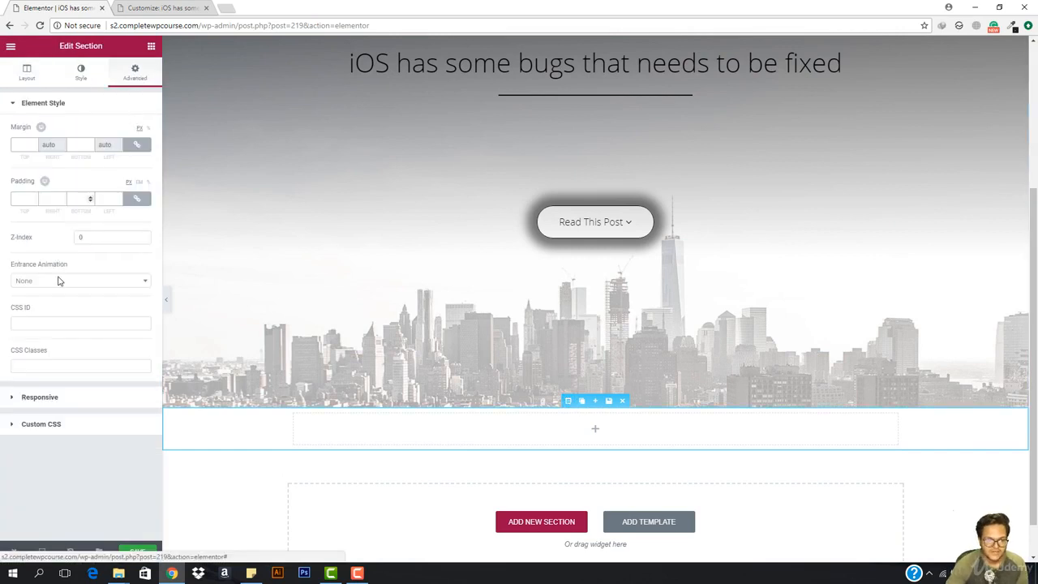
click(68, 323)
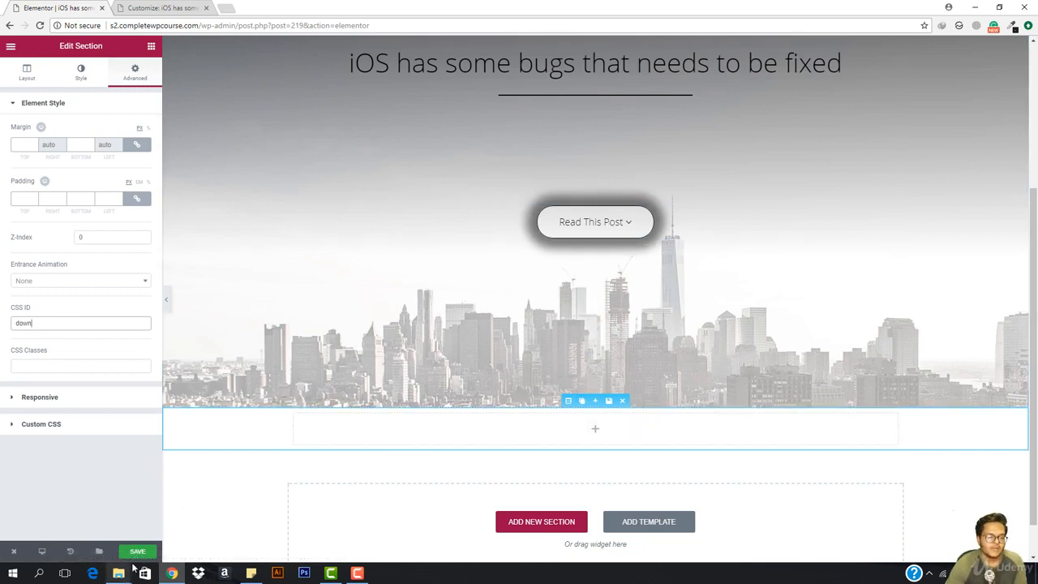
click(136, 551)
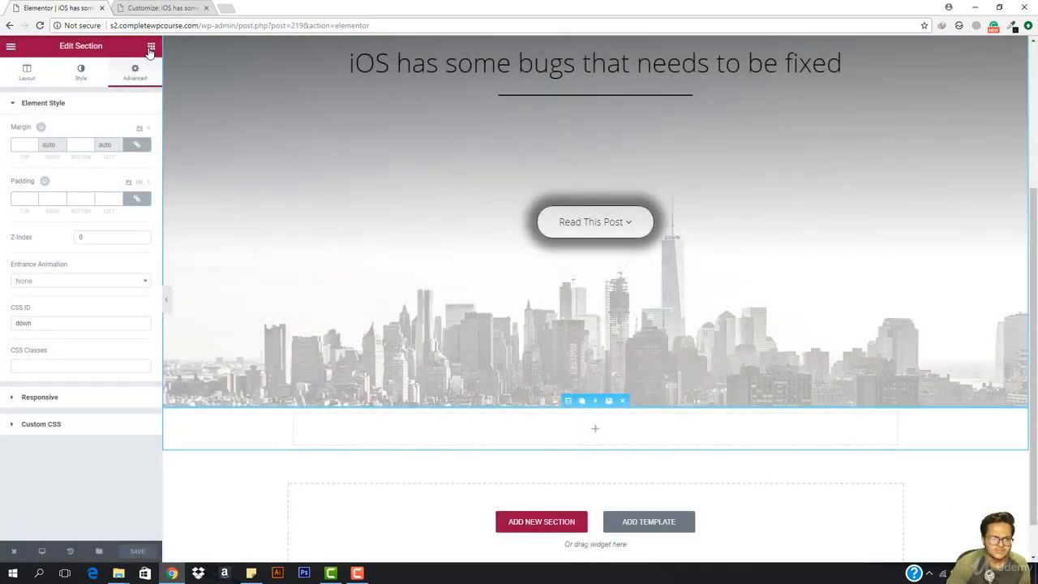
Add a second column to the empty section below the hero.
click(151, 47)
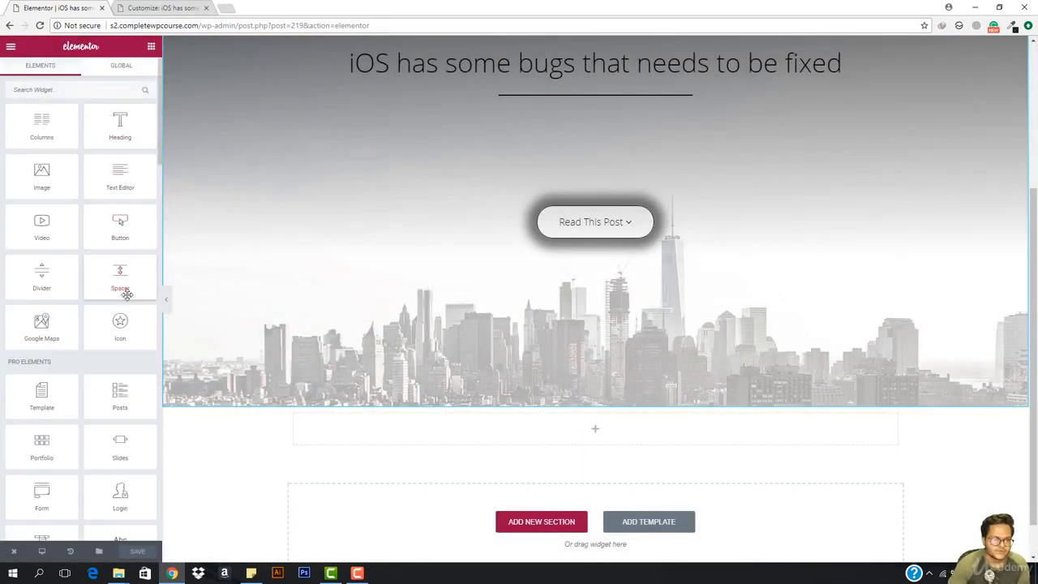
scroll(121, 284, down, 5)
scroll(103, 389, down, 6)
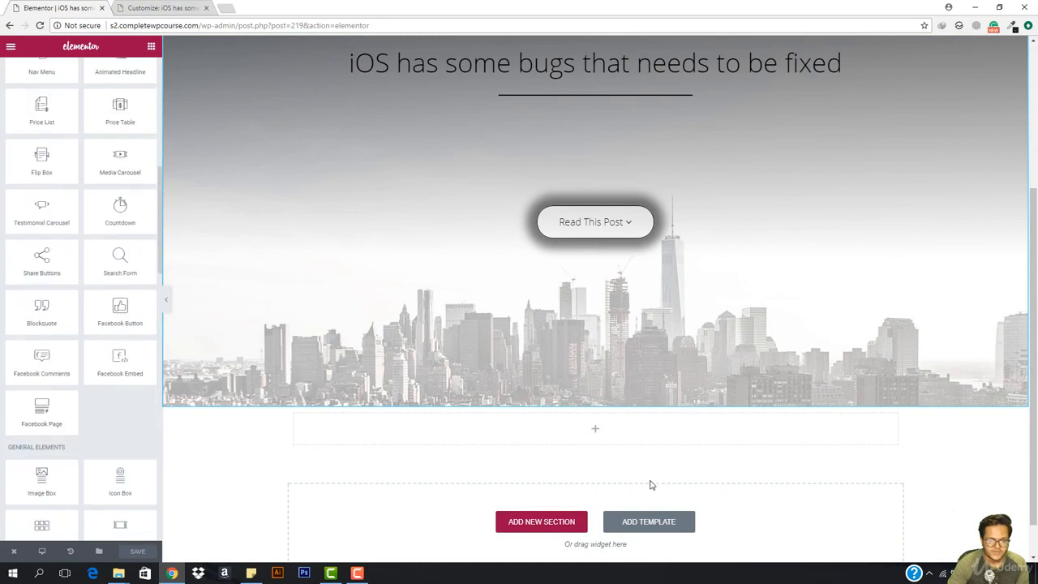
scroll(965, 331, down, 1)
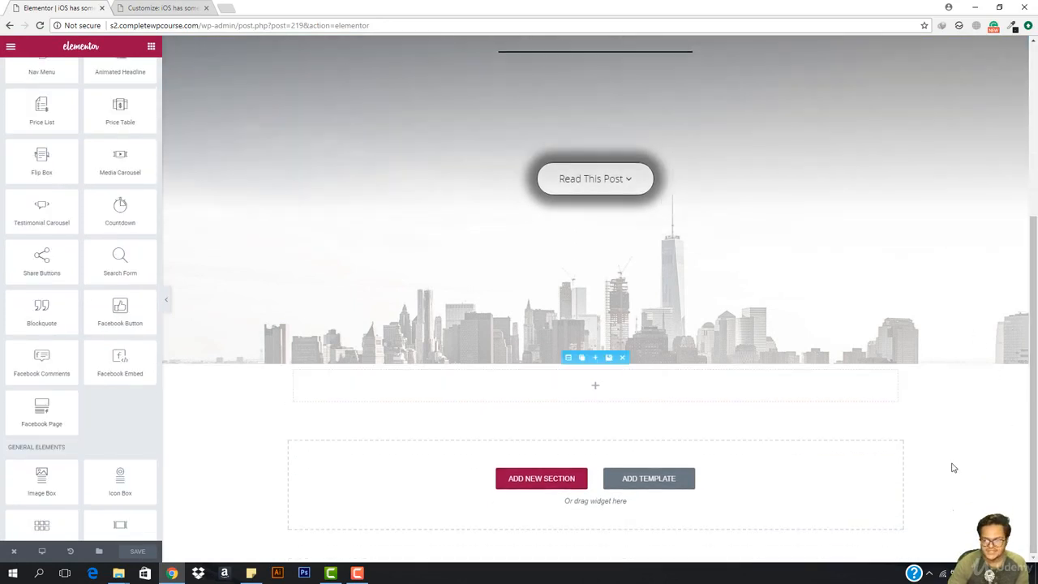
click(309, 372)
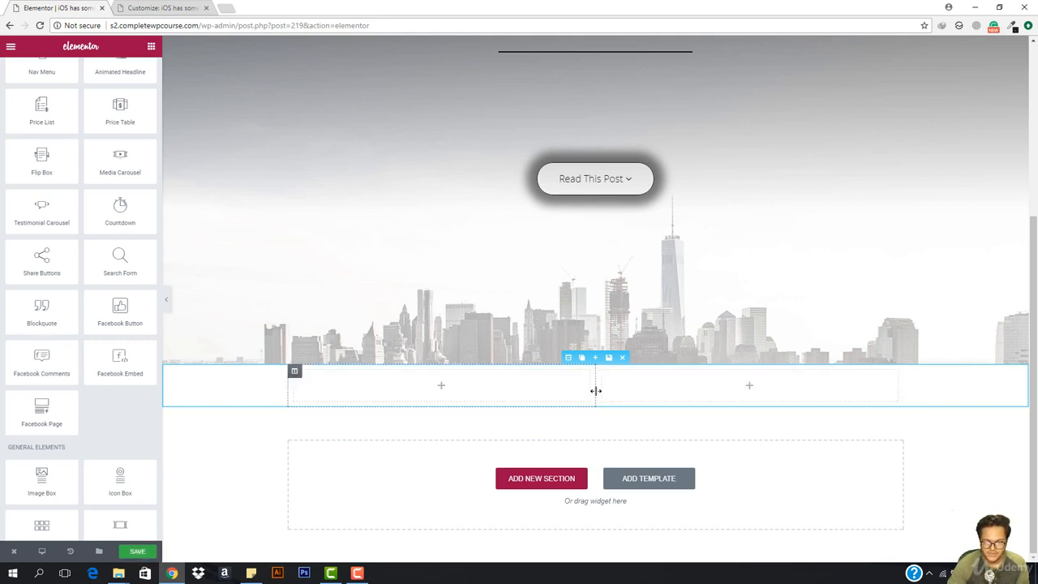
Widen the first column below the hero and add a Sidebar widget set to Right Sidebar in the narrower second column.
drag(595, 391, 728, 390)
scroll(73, 268, up, 6)
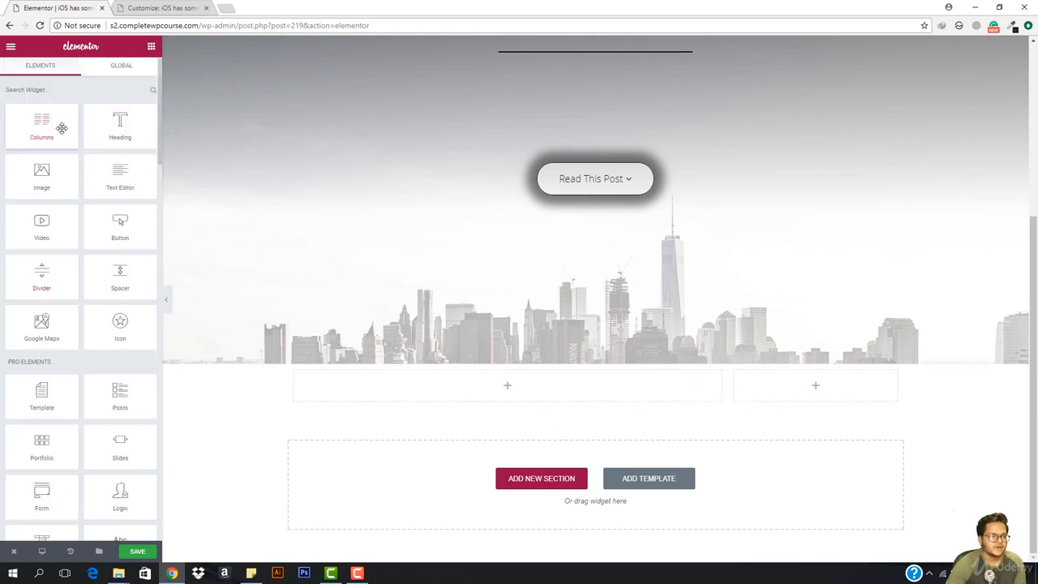
click(106, 90)
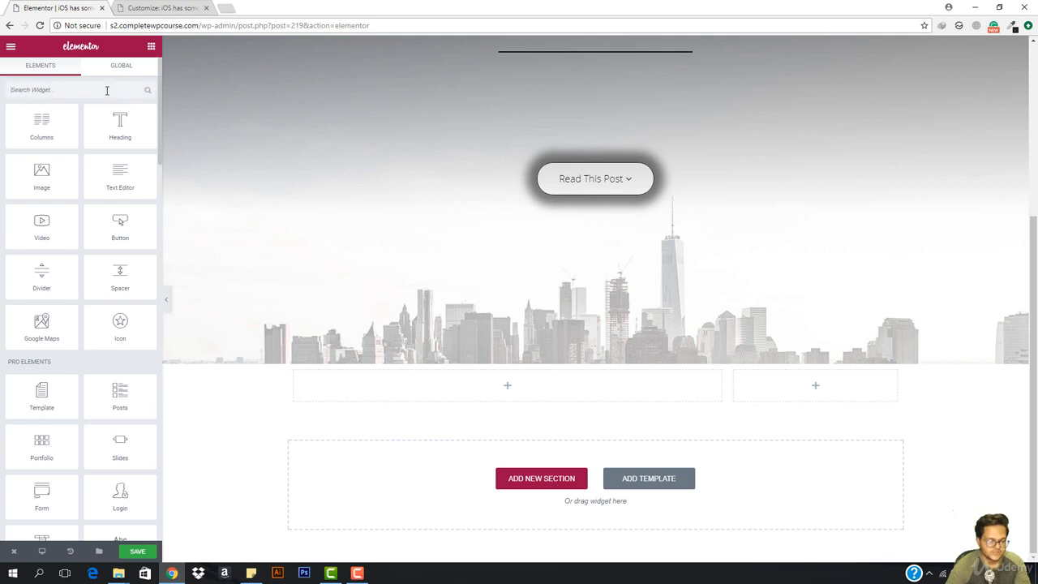
text(side)
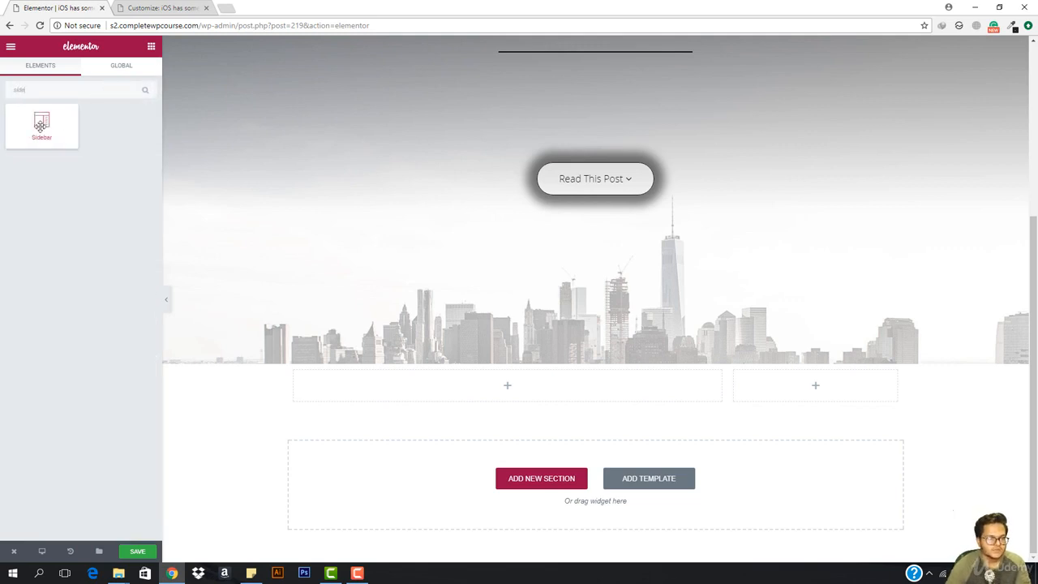
drag(41, 126, 807, 397)
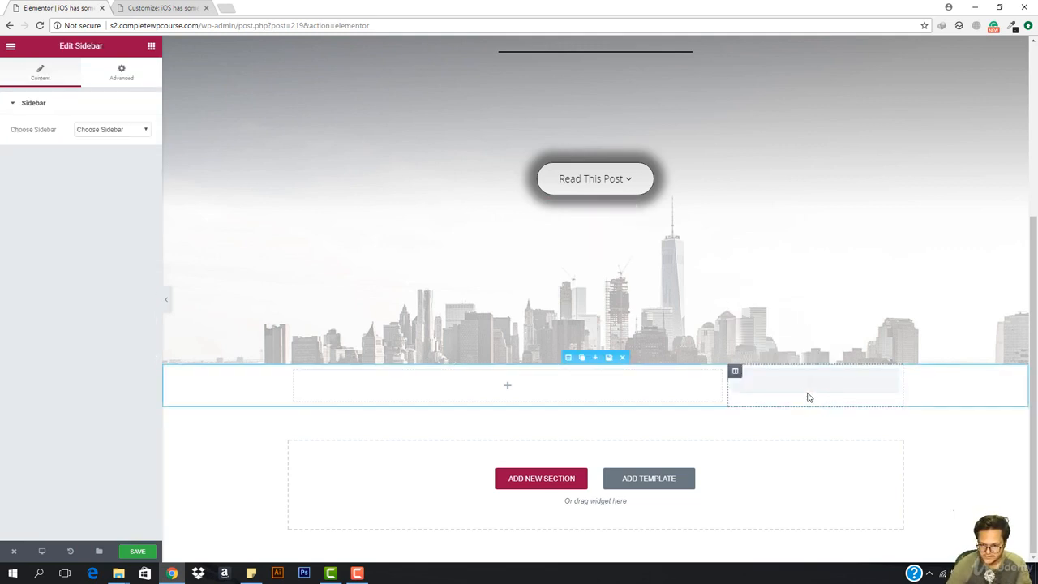
click(135, 135)
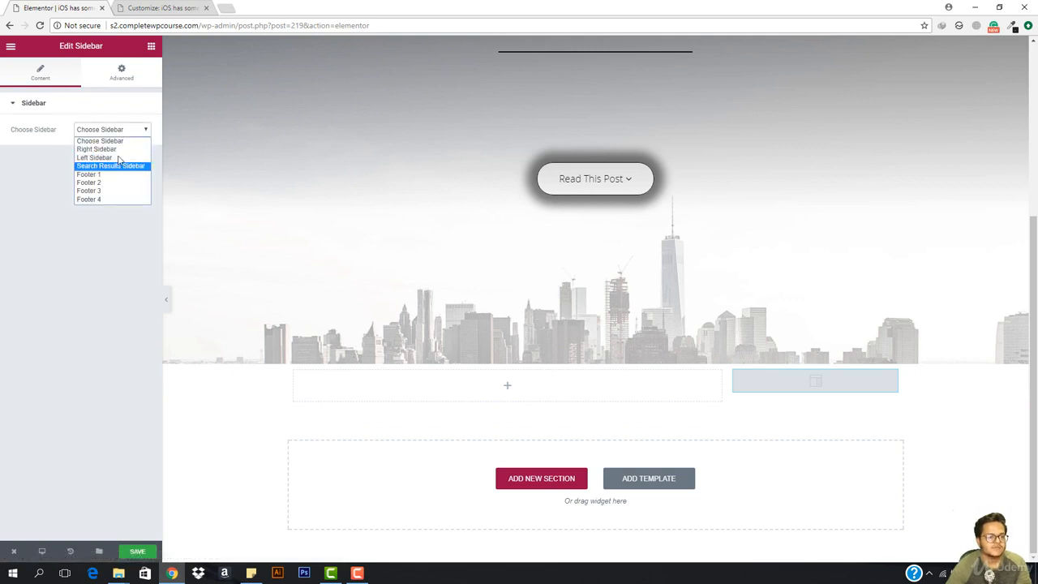
click(118, 150)
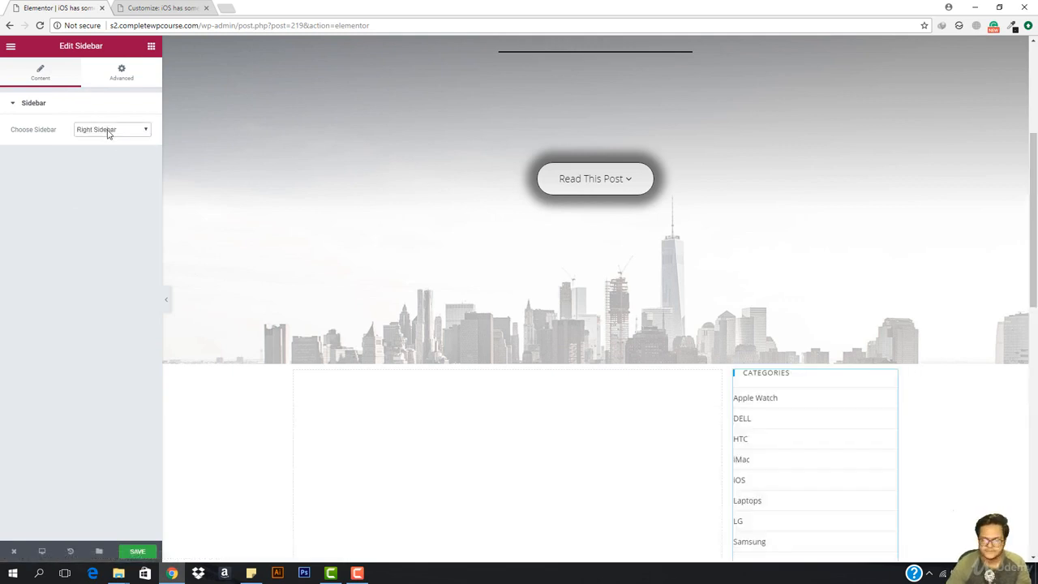
Add a Text Editor widget to the wide empty column beside the sidebar.
click(149, 46)
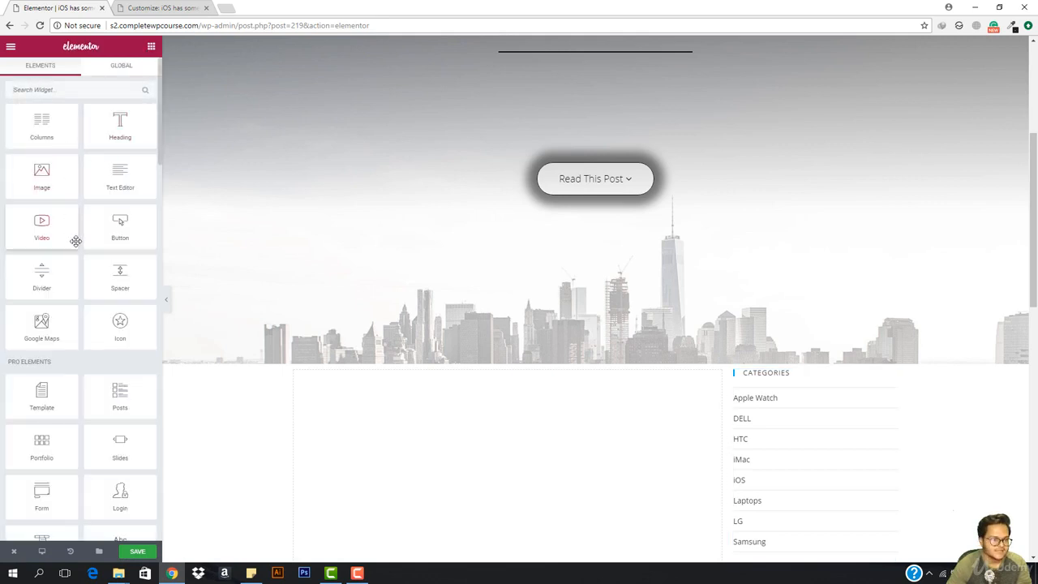
scroll(81, 239, down, 3)
scroll(81, 162, up, 3)
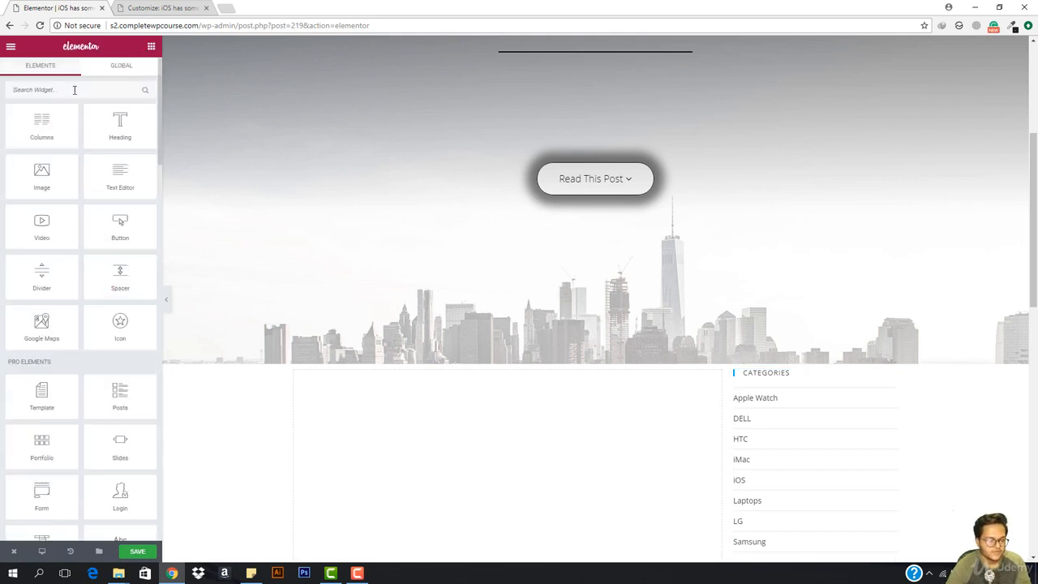
click(73, 90)
text(text)
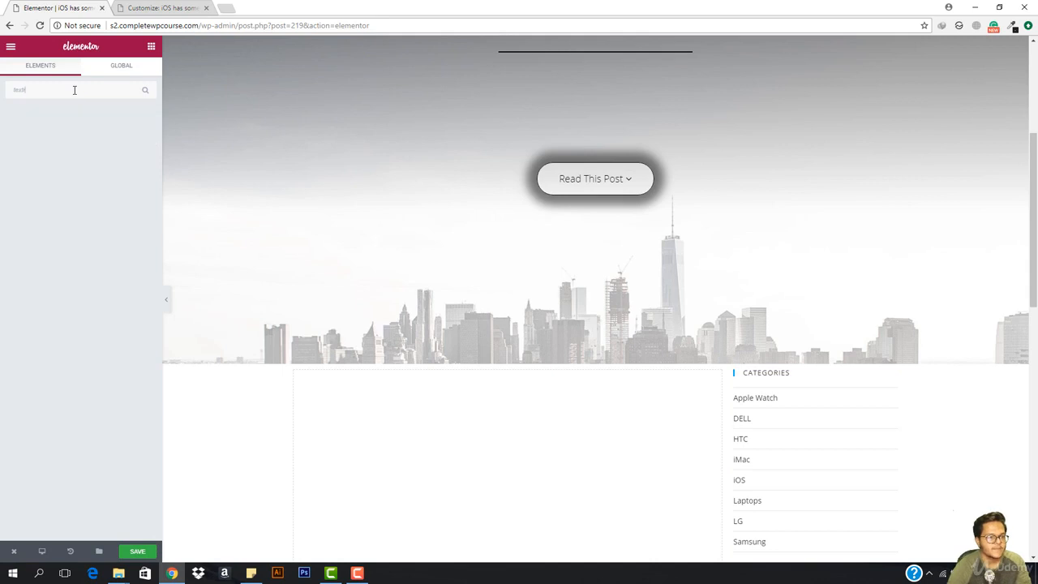
drag(41, 126, 529, 450)
scroll(428, 387, down, 2)
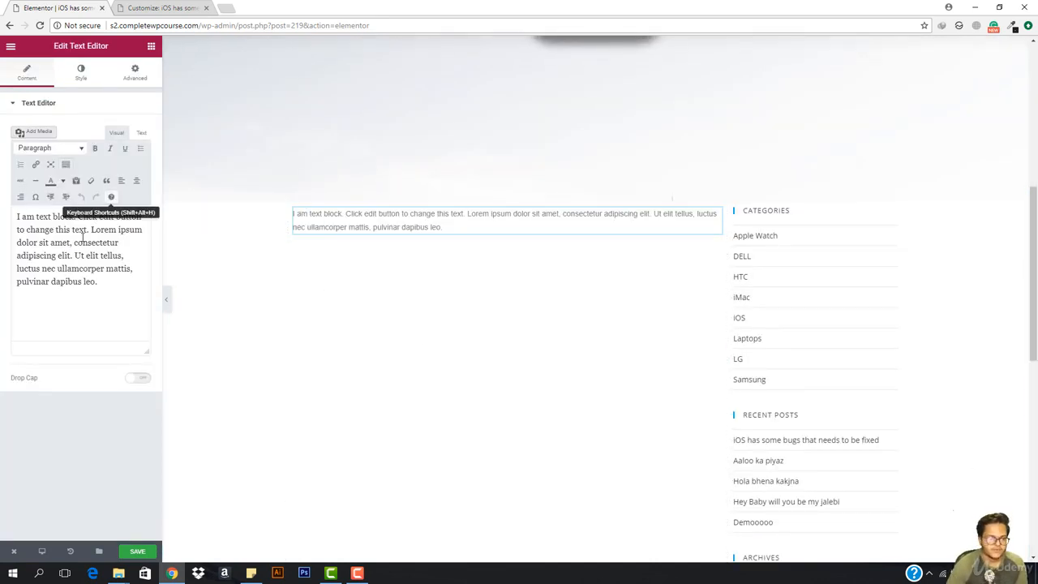
Fill the text block with many repeated copies of its placeholder paragraph.
click(96, 280)
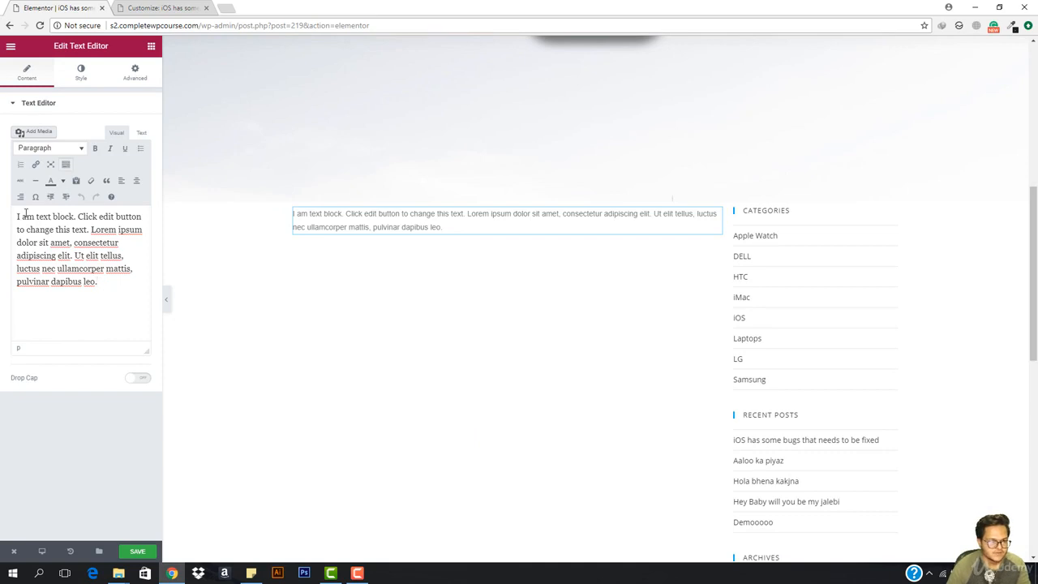
drag(111, 286, 18, 217)
key(ctrl+c)
key(ctrl+v)
key(ctrl+v)
key(ctrl+v)
key(ctrl+v)
key(ctrl+v)
key(ctrl+v)
key(ctrl+v)
key(ctrl+v)
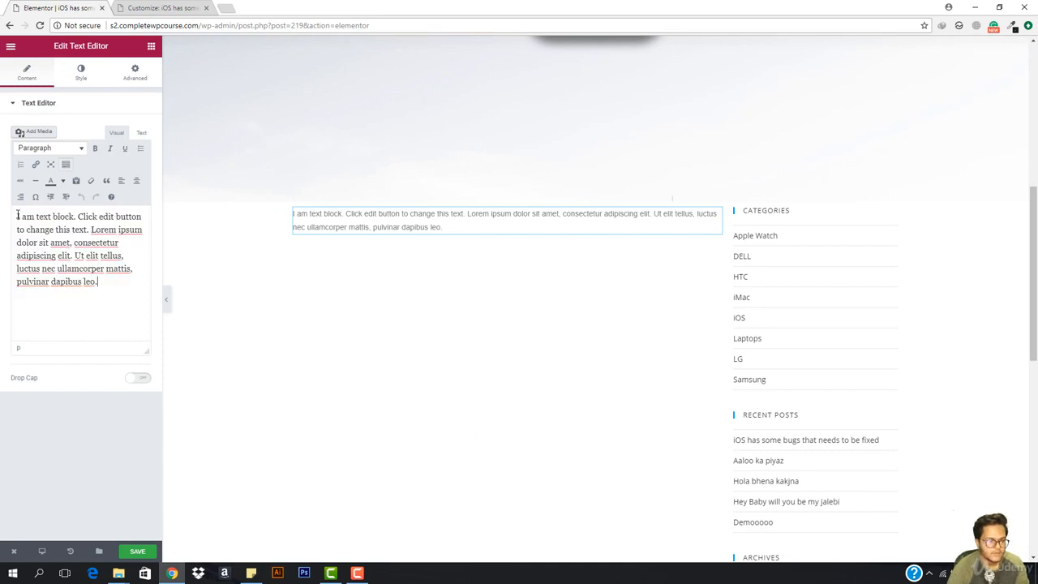
key(ctrl+v)
key(ctrl+v)
key(ctrl+v)
key(ctrl+v)
key(ctrl+v)
key(ctrl+v)
key(ctrl+v)
key(ctrl+v)
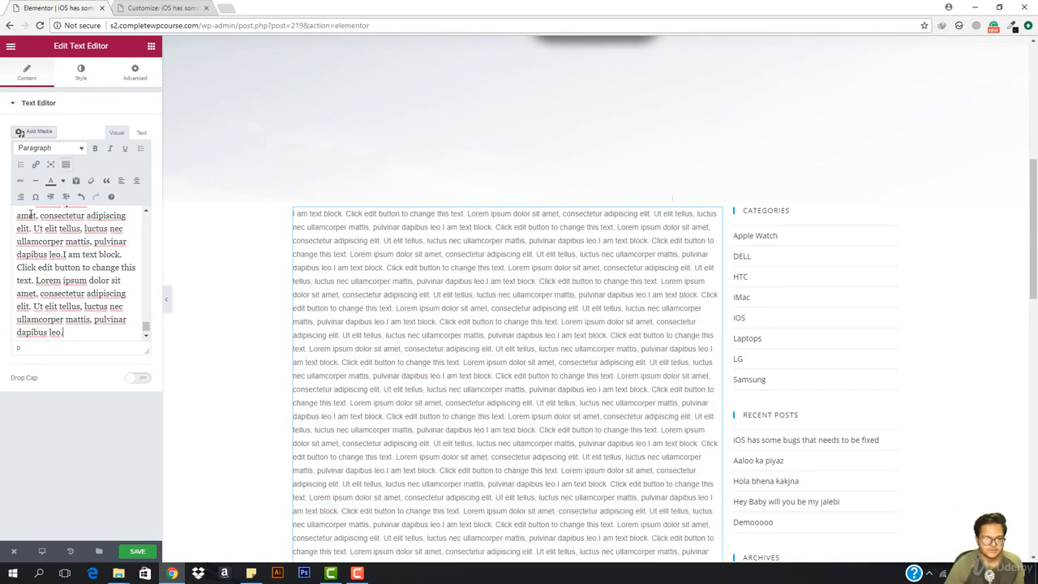
Add a new single-column section below the text and sidebar section.
scroll(487, 325, down, 6)
scroll(505, 344, down, 3)
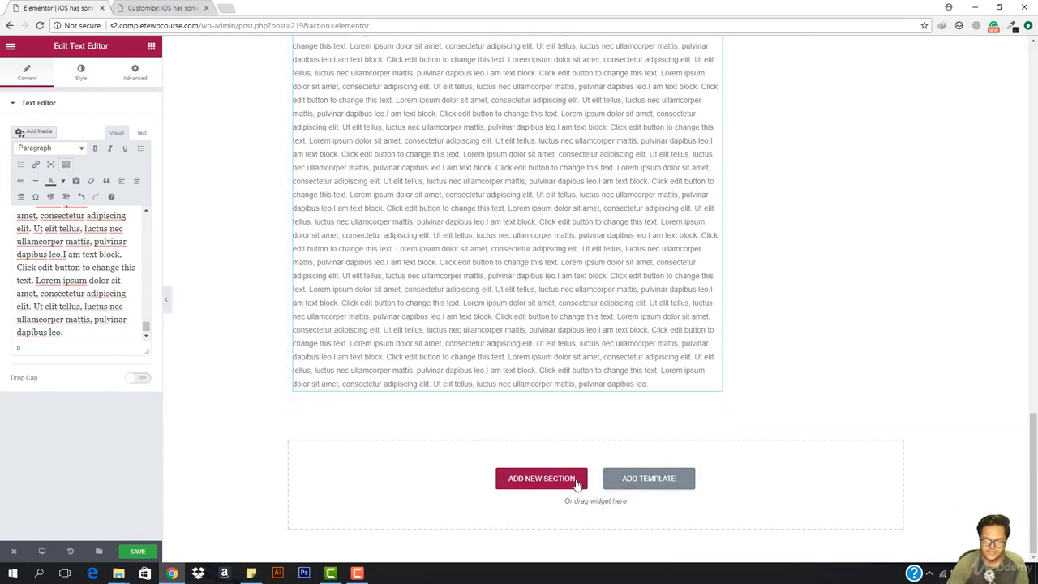
click(531, 478)
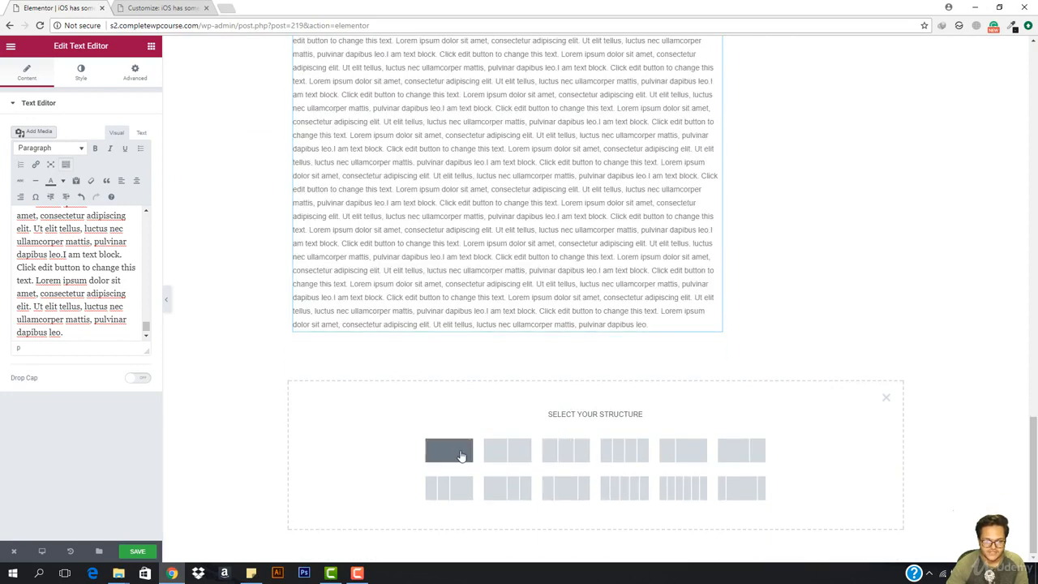
click(460, 455)
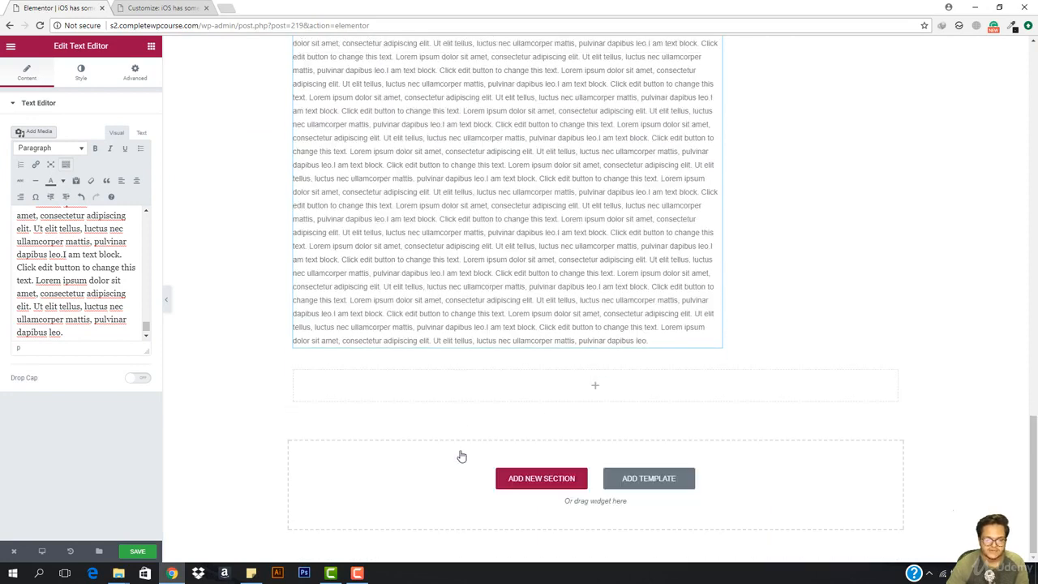
Give the new bottom section a classic background in dark grey #6d6d6d.
click(568, 358)
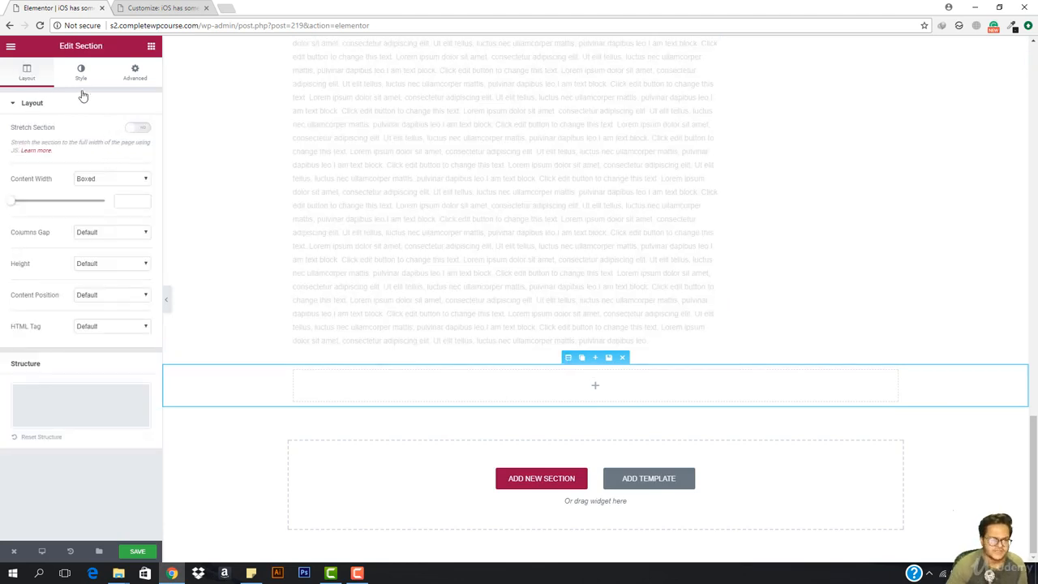
click(82, 74)
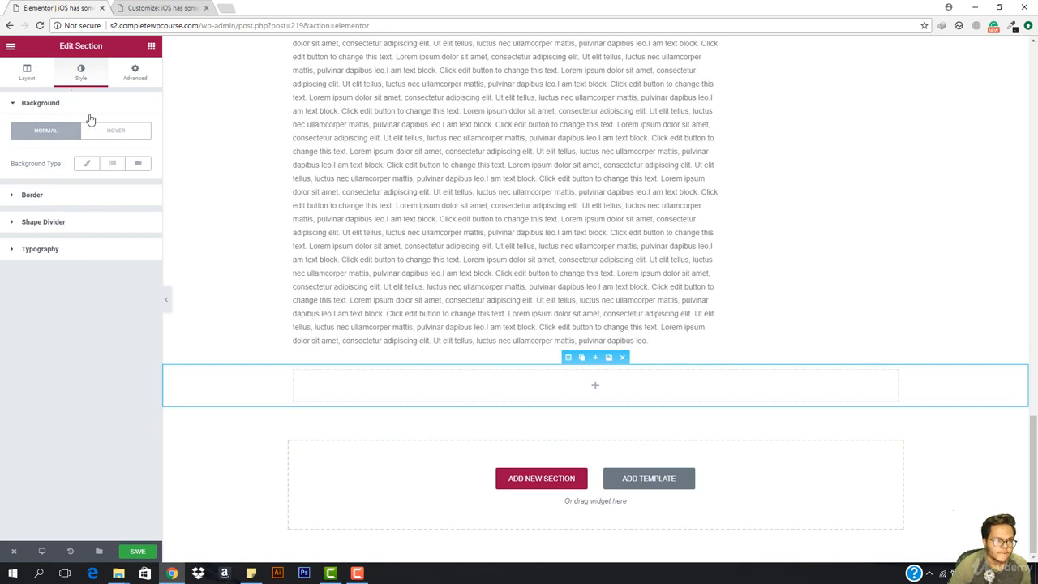
click(87, 163)
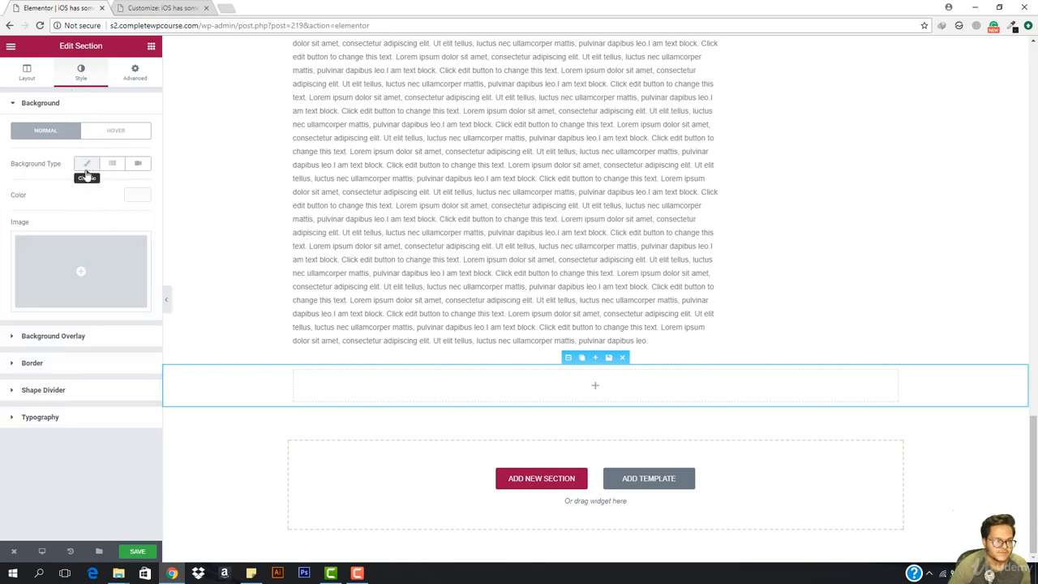
click(137, 195)
drag(93, 267, 39, 271)
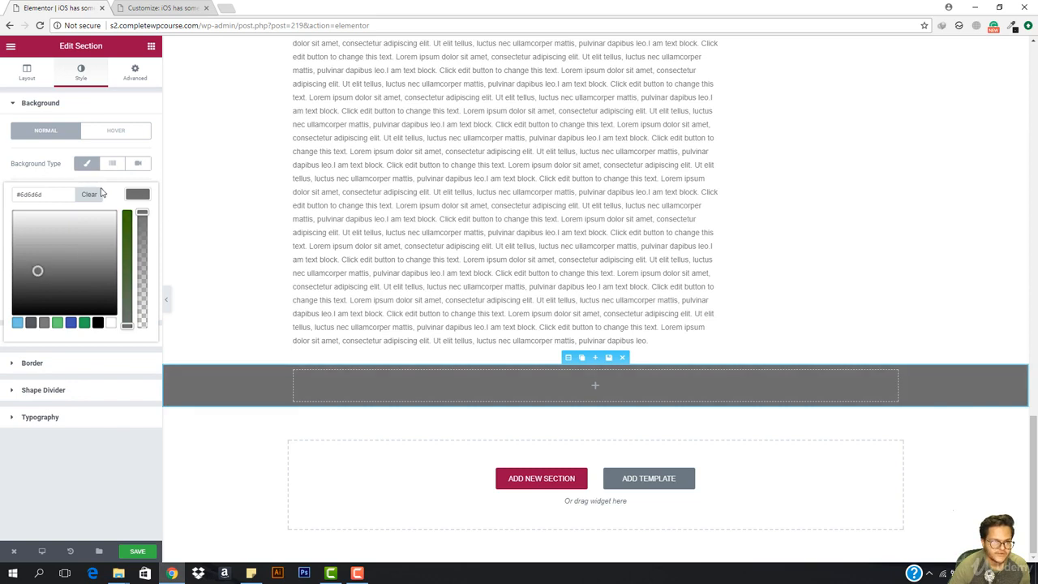
click(27, 72)
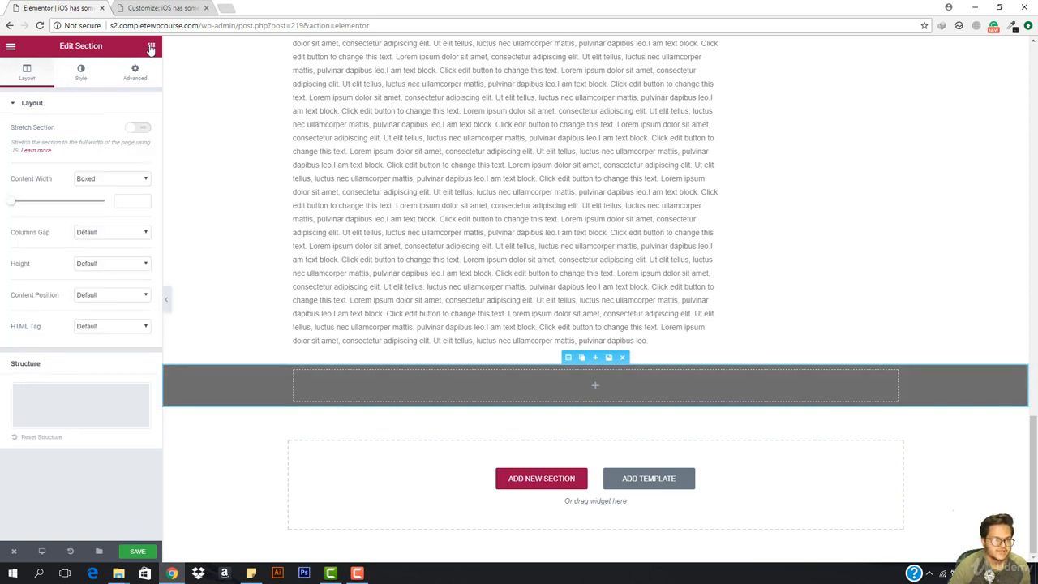
Add a Text Editor widget to the grey section and replace its HTML text with "&copy CompleteWPCourse 2017".
click(151, 49)
drag(120, 174, 616, 392)
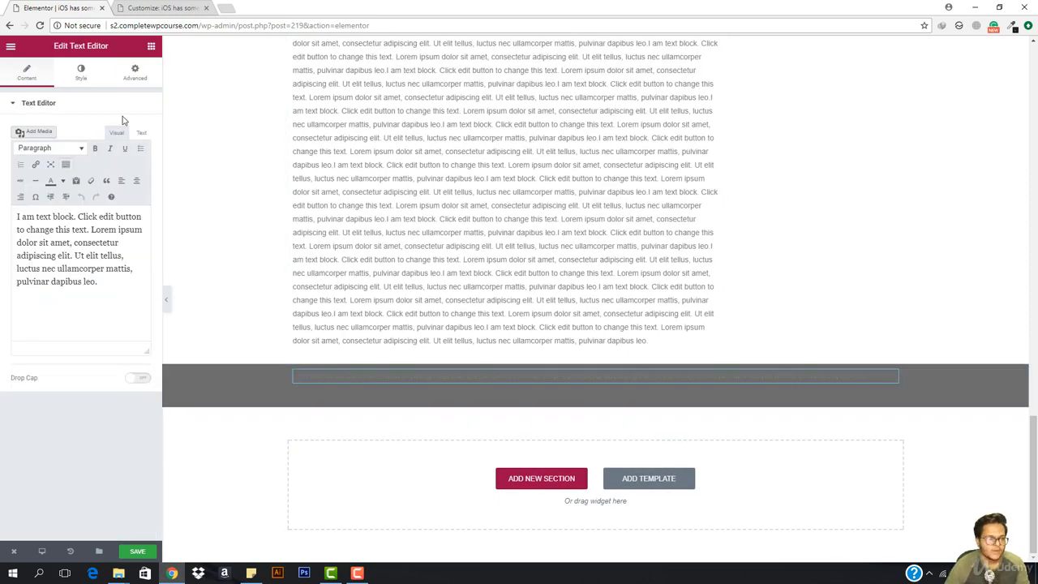
click(141, 133)
click(127, 262)
key(ctrl+a)
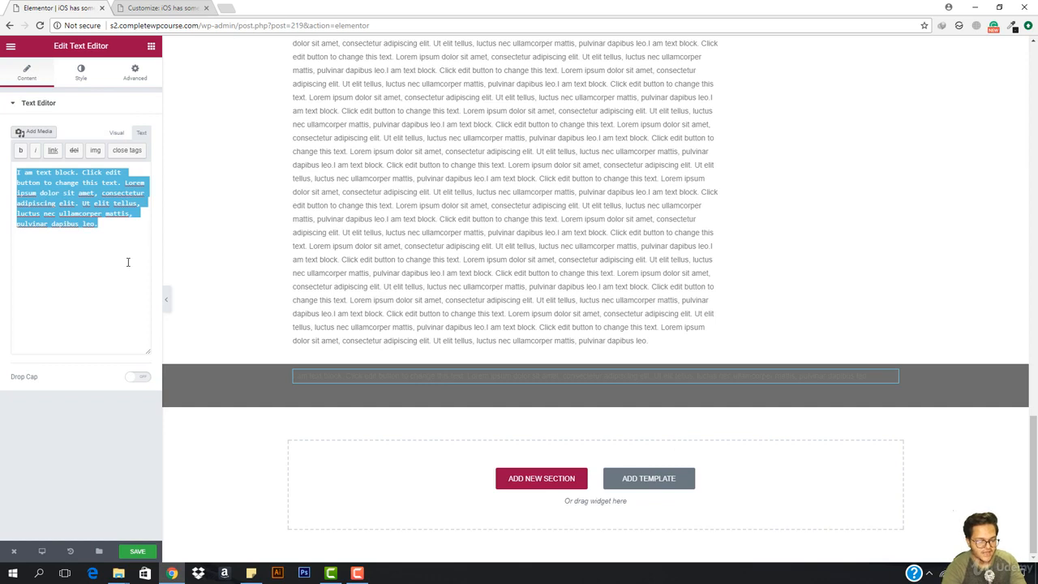
text(&copy CompleteWPCourse 2017)
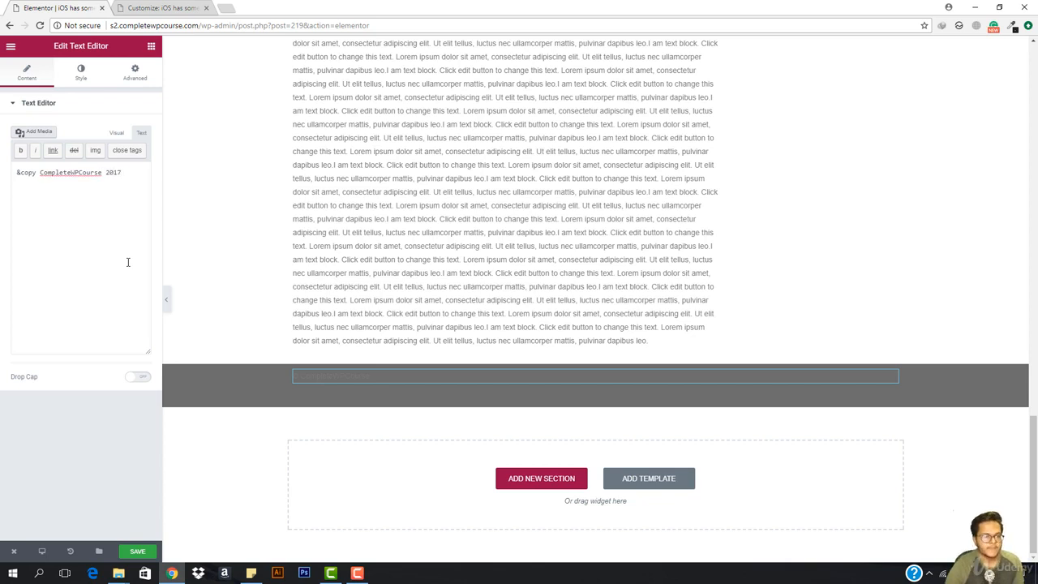
Set the copyright text's colour to white and centre its alignment.
click(81, 71)
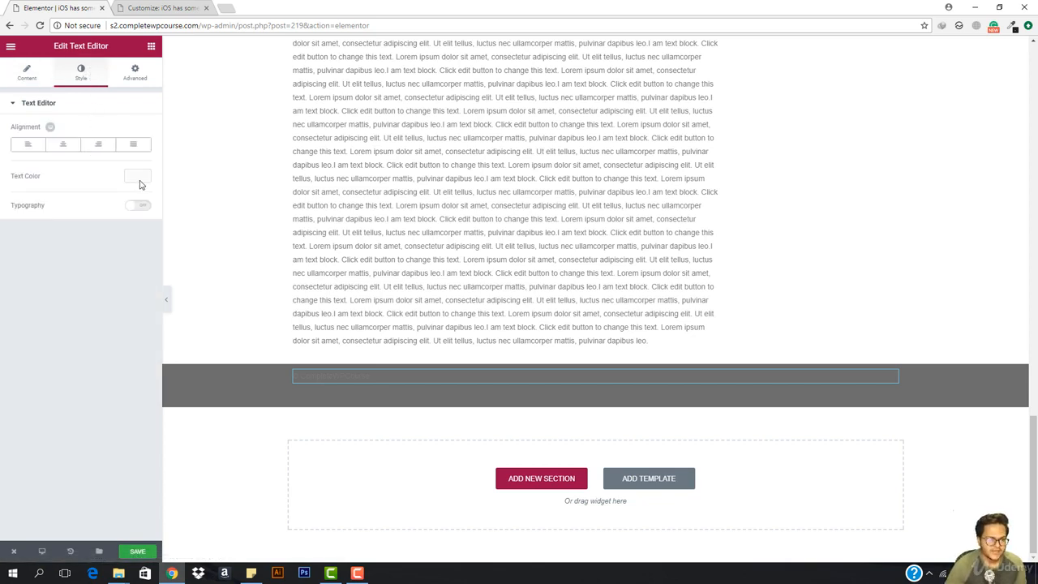
click(137, 176)
drag(141, 235, 143, 190)
click(58, 239)
click(111, 304)
click(141, 310)
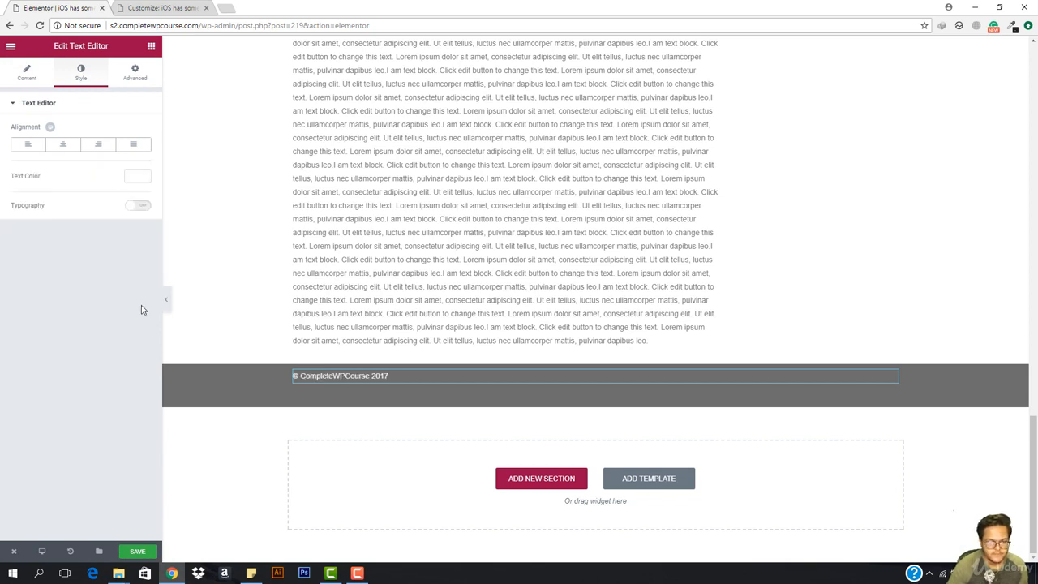
click(63, 144)
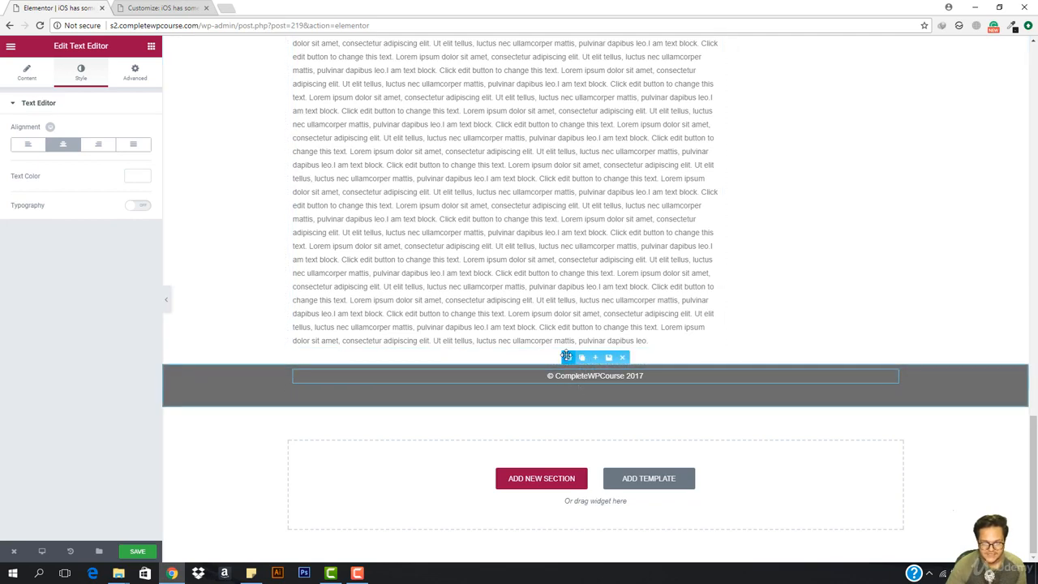
Preview the whole page without the editing panel, from the footer up to the hero, and save it.
click(166, 299)
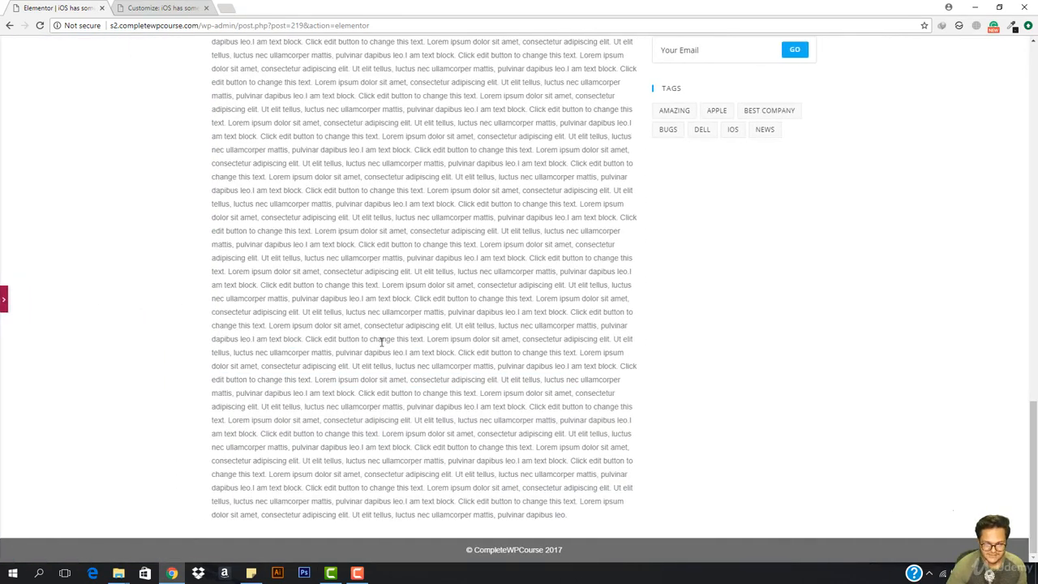
scroll(538, 339, up, 10)
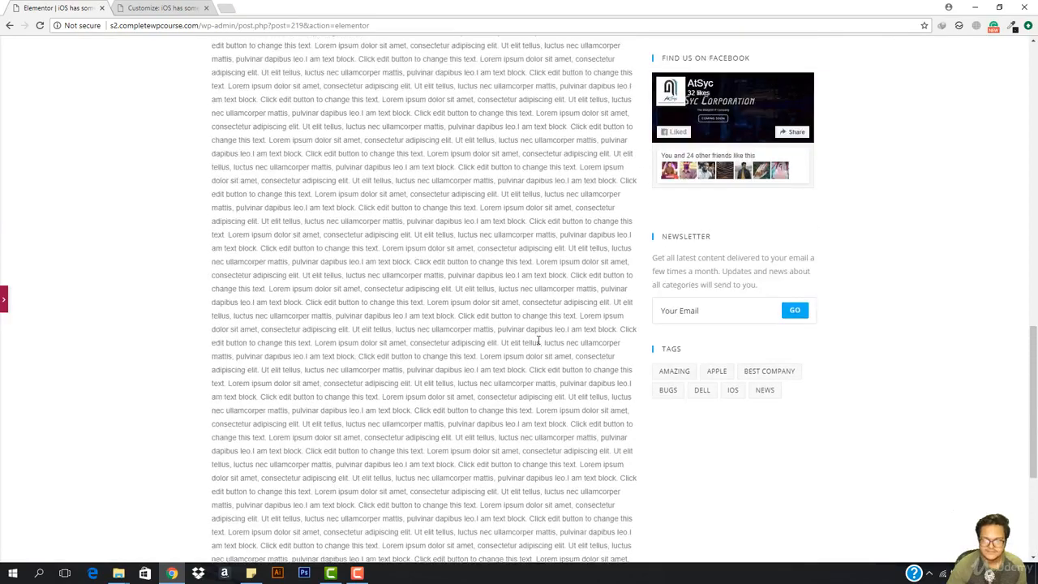
scroll(538, 339, up, 5)
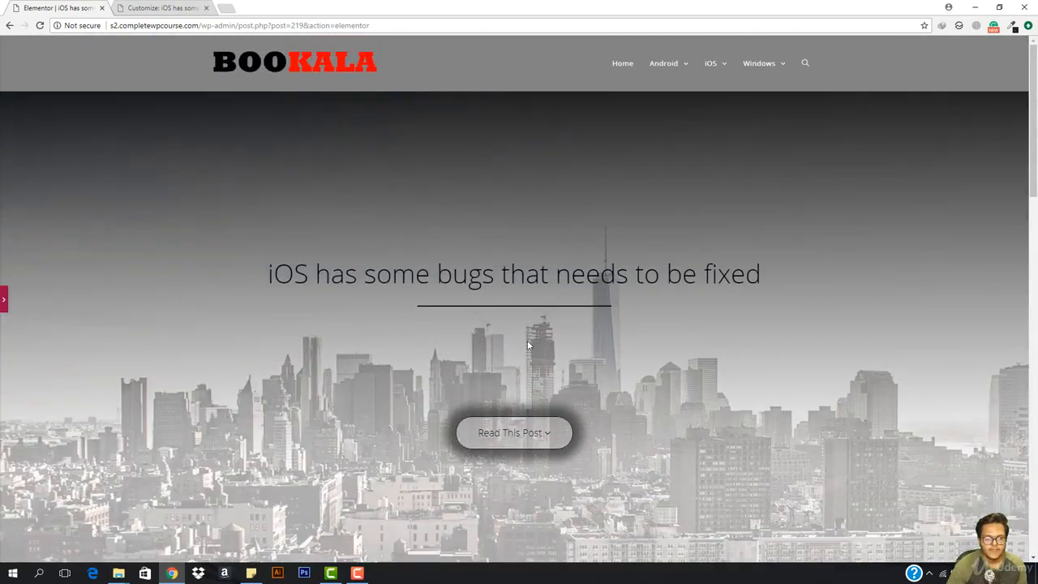
scroll(527, 340, down, 3)
scroll(527, 344, up, 3)
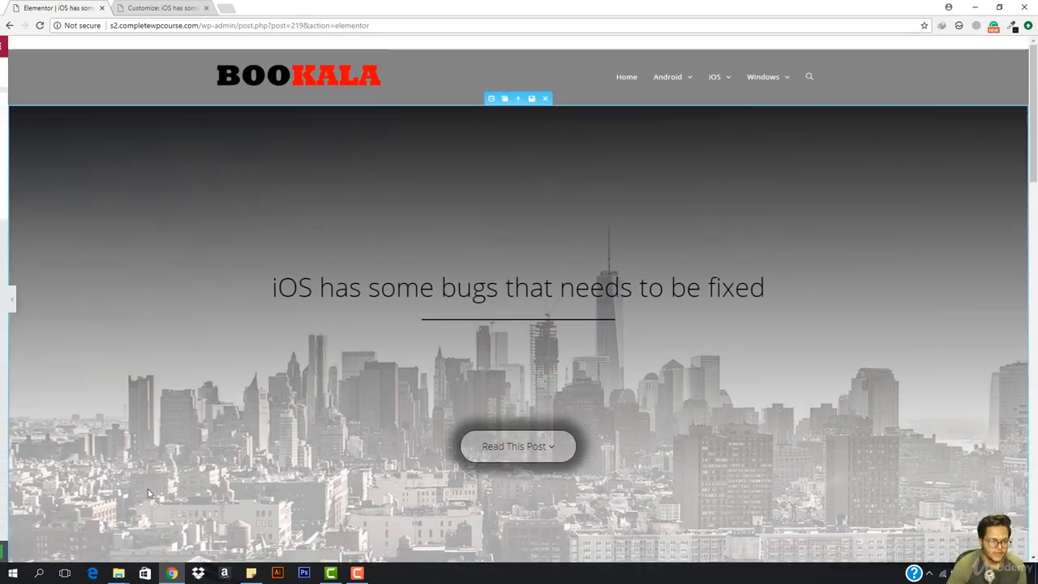
click(2, 302)
click(128, 554)
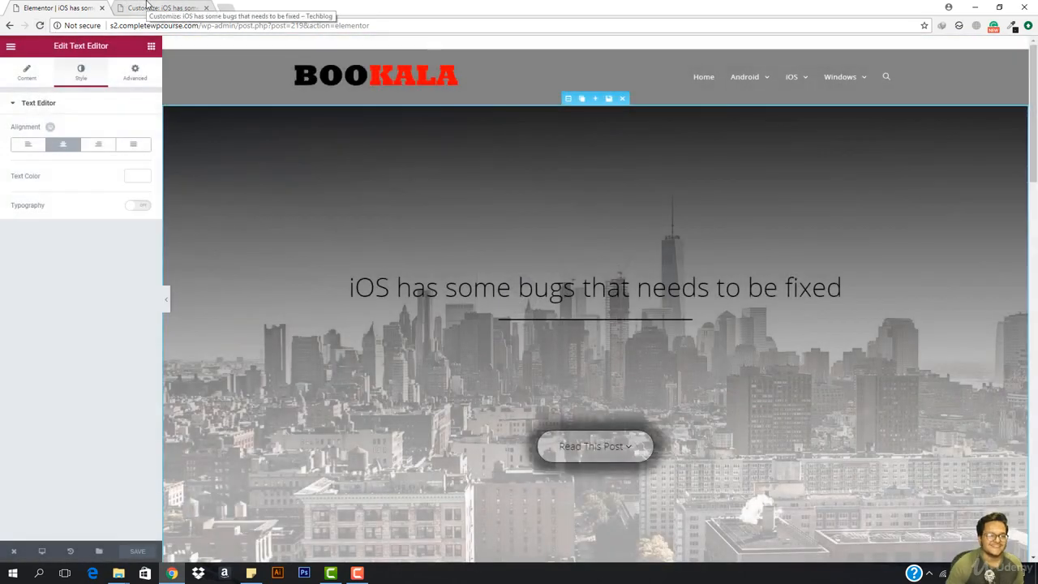
Close the Customizer in the other browser tab and return to the Elementor editor.
click(147, 8)
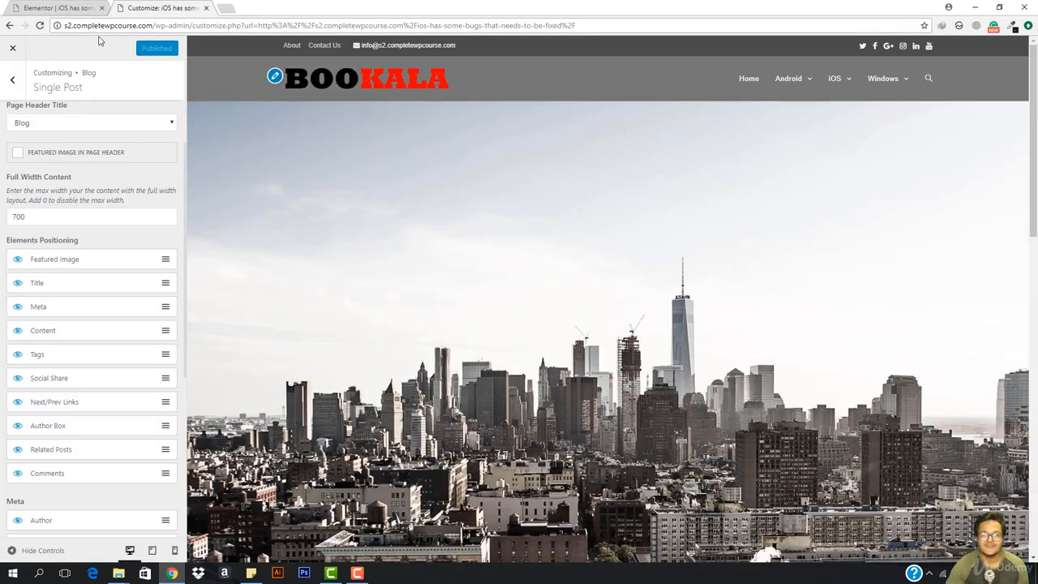
click(13, 51)
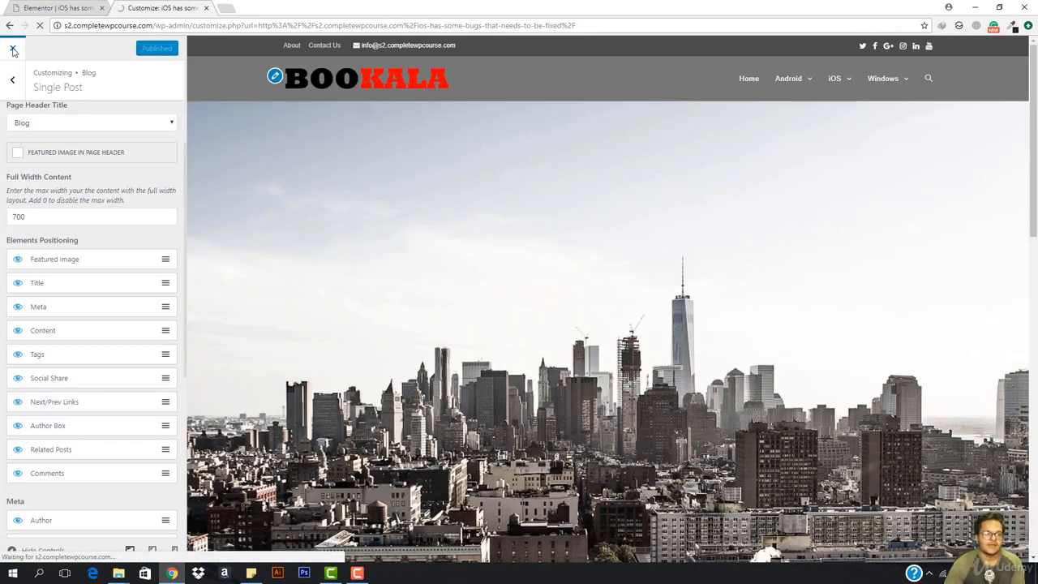
click(30, 7)
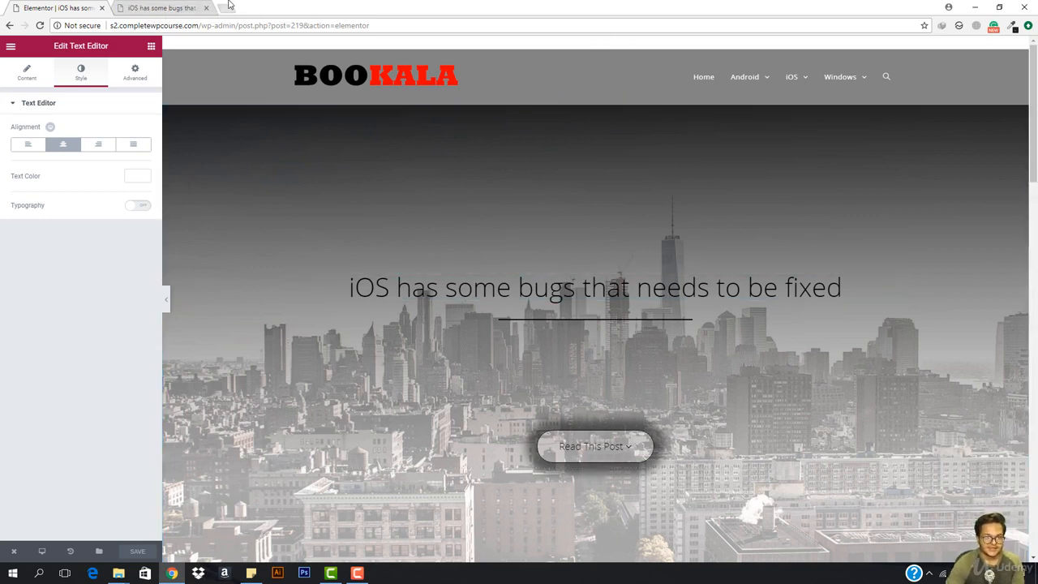
View the published post's hero heading and button in the other browser tab, and return to the Elementor editor.
click(168, 7)
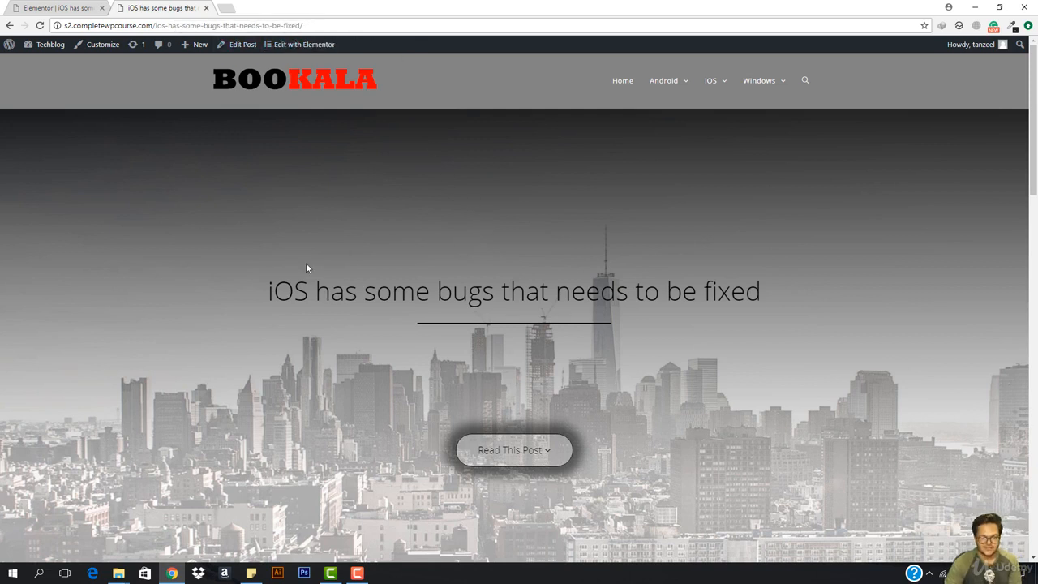
drag(261, 288, 767, 294)
click(768, 295)
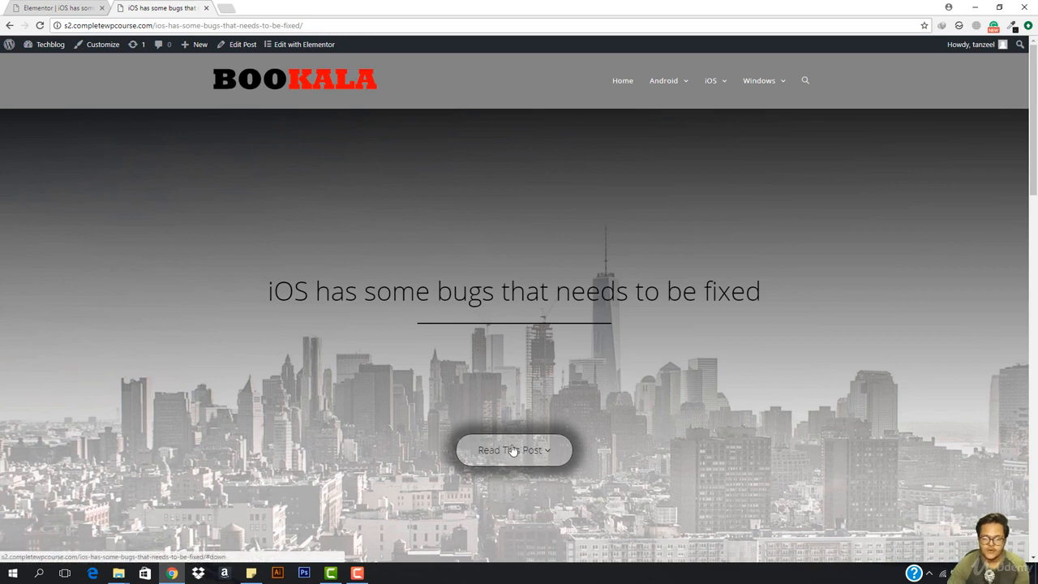
key(ctrl+Tab)
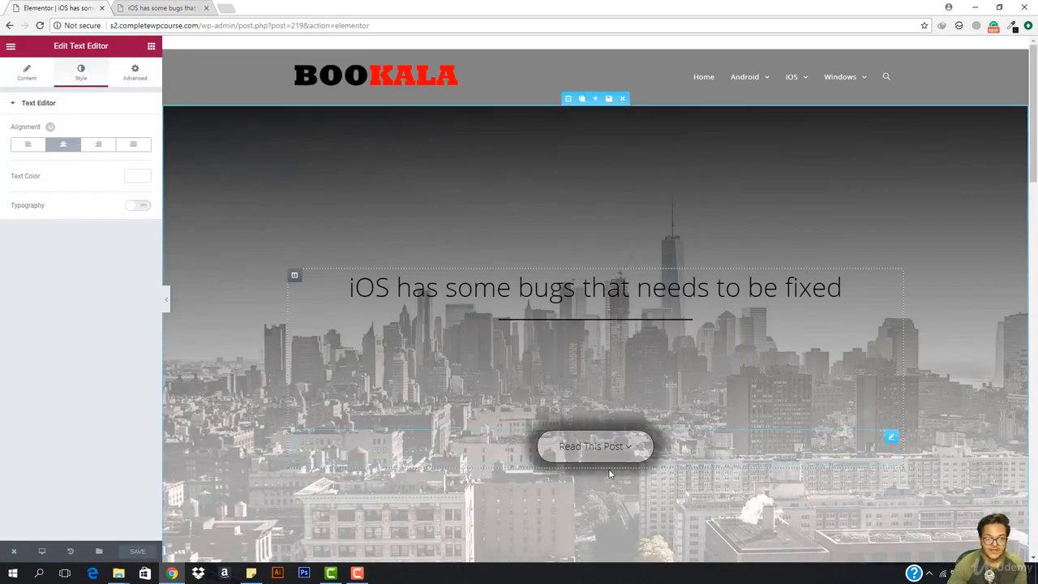
Set the Read This Post button's hover text colour to red (#f20000) and save the page.
click(595, 445)
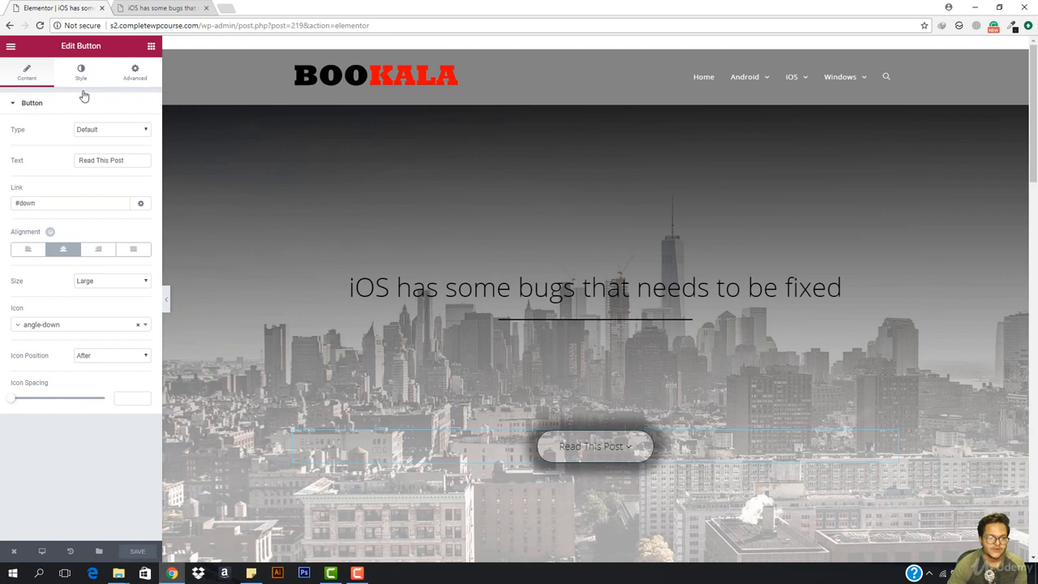
click(134, 72)
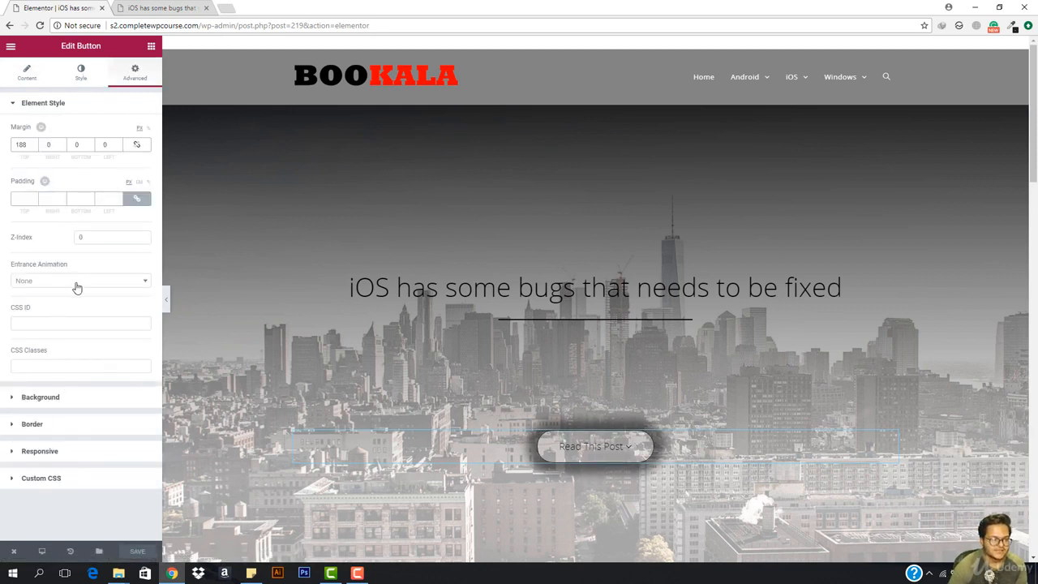
click(88, 70)
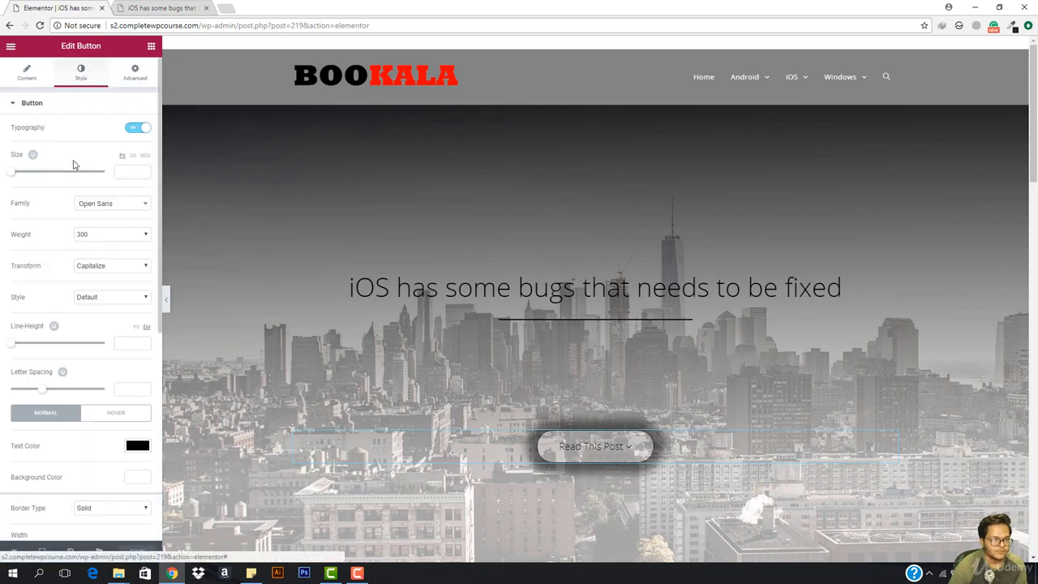
click(14, 106)
click(22, 106)
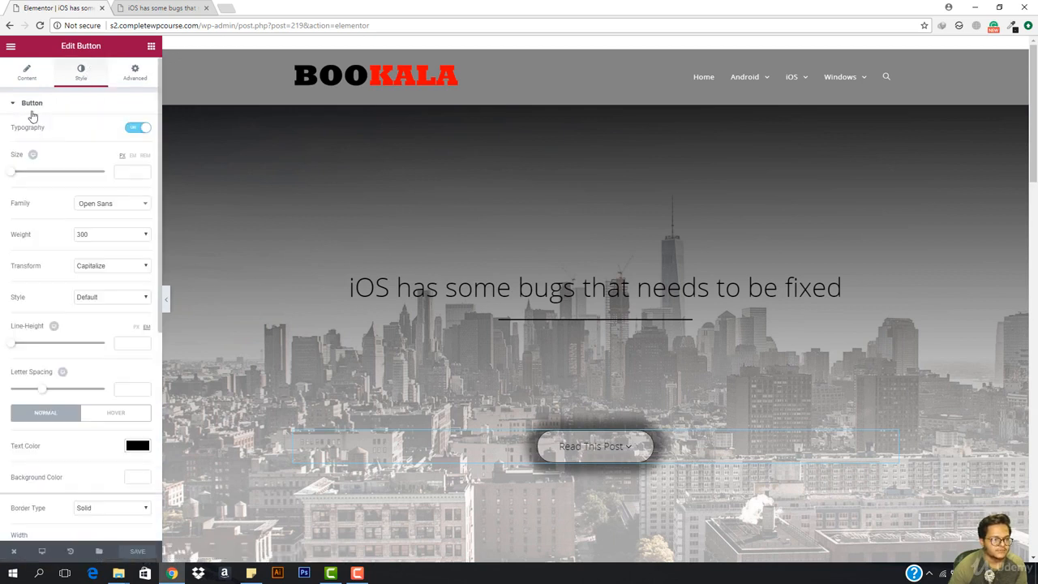
scroll(114, 361, down, 1)
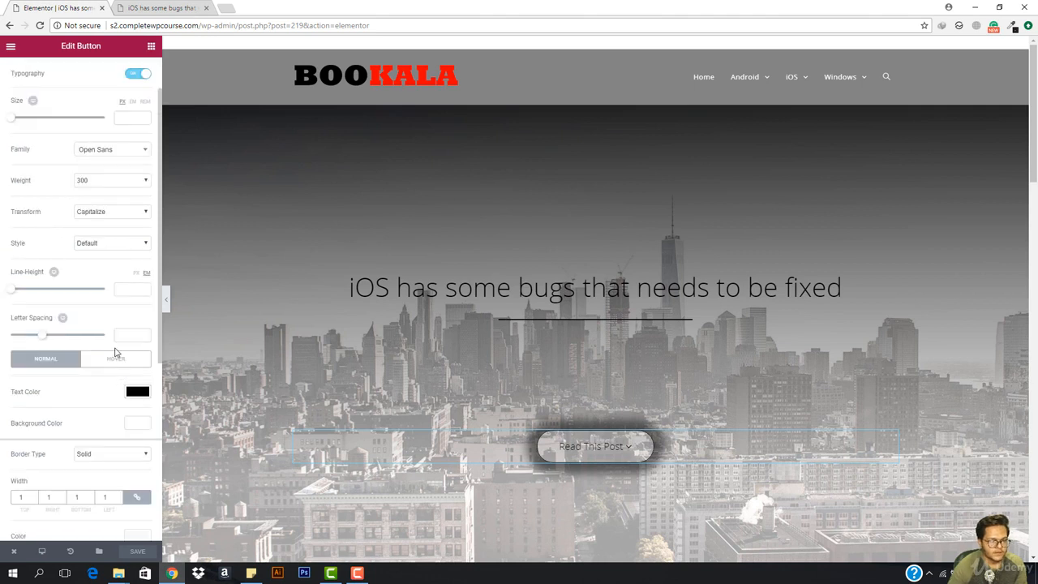
click(120, 363)
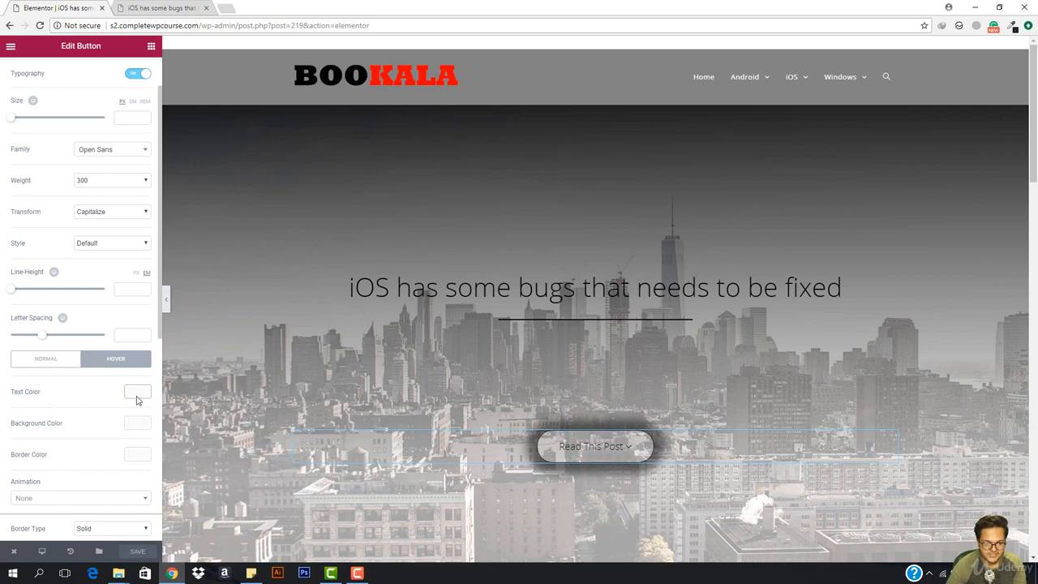
click(137, 393)
click(85, 520)
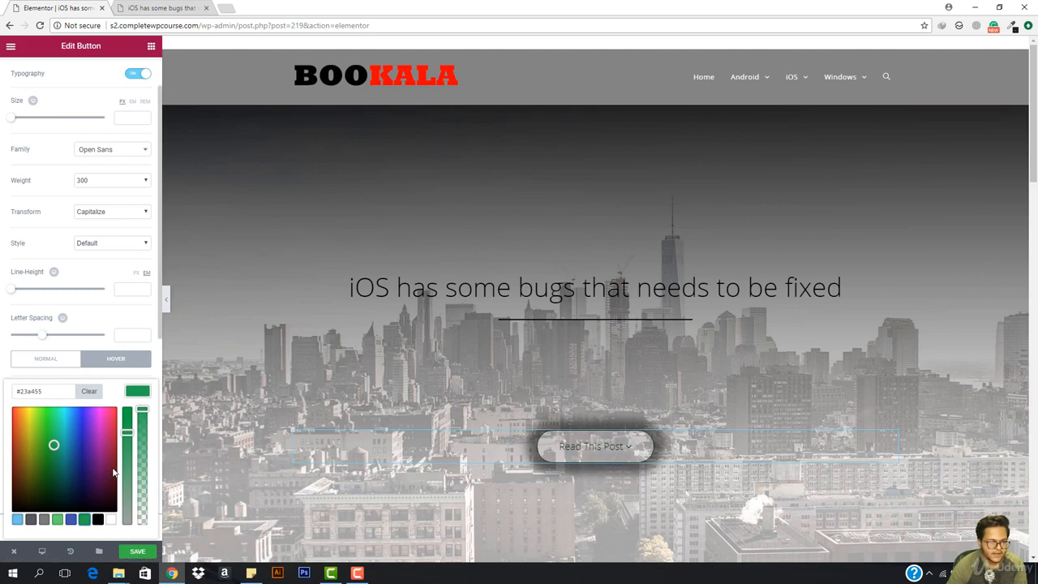
drag(127, 432, 134, 407)
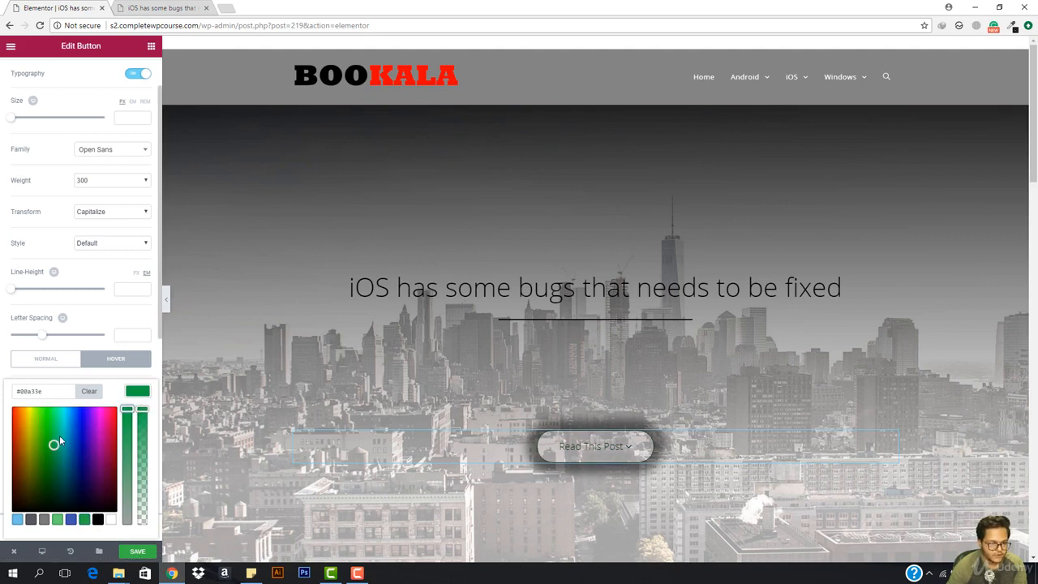
drag(60, 442, 12, 412)
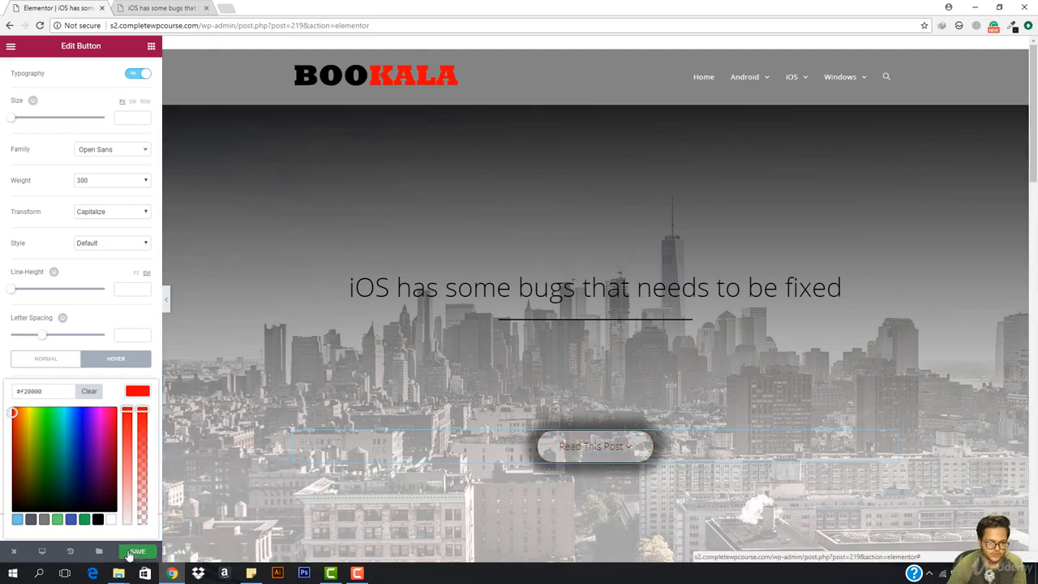
click(137, 552)
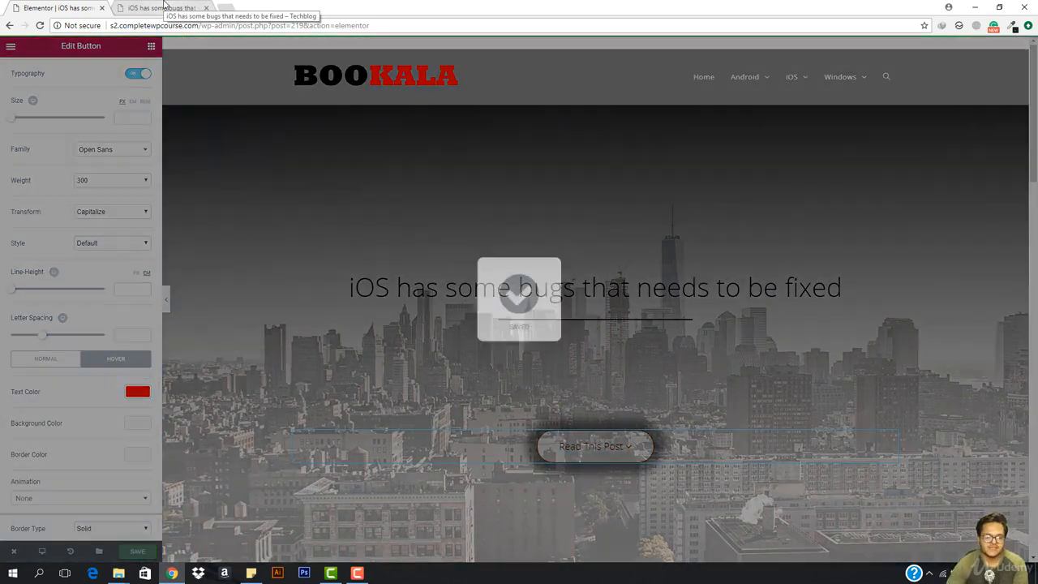
Reload the published post in the other browser tab and test the Read This Post button's hover colour and its jump to the text section.
click(164, 7)
click(195, 25)
key(Return)
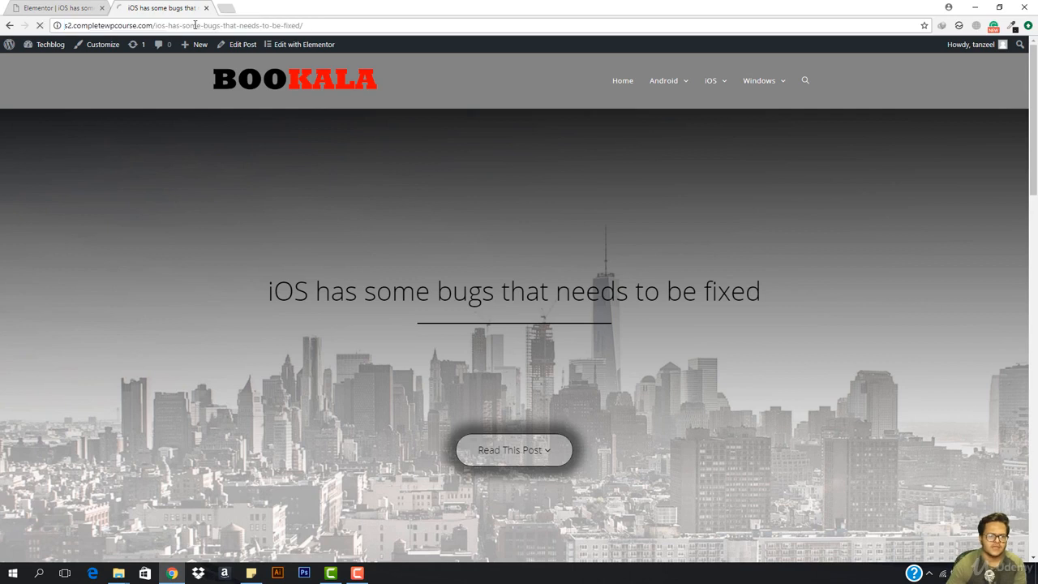
click(523, 459)
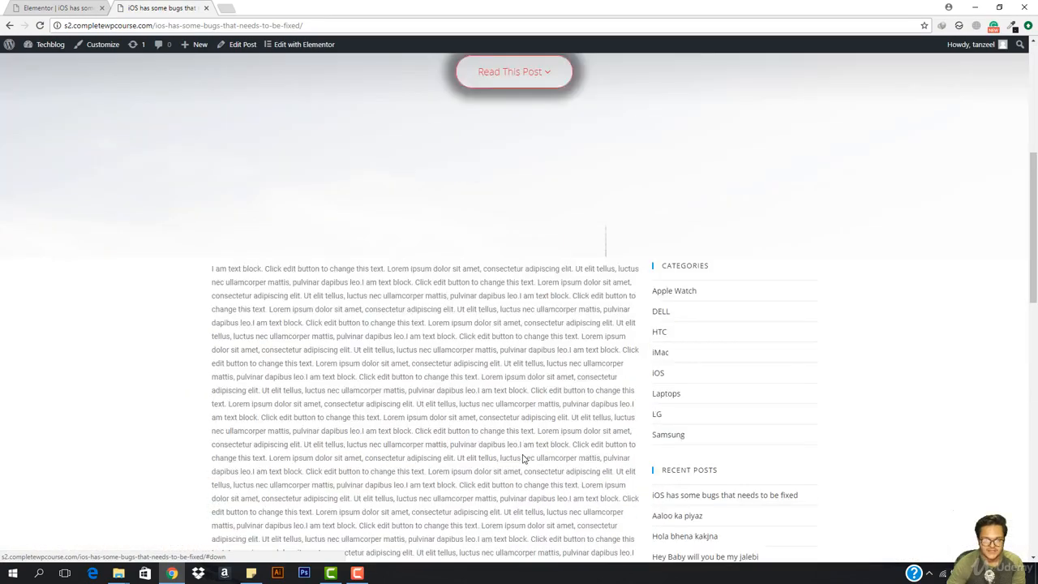
scroll(523, 456, up, 2)
scroll(523, 456, up, 5)
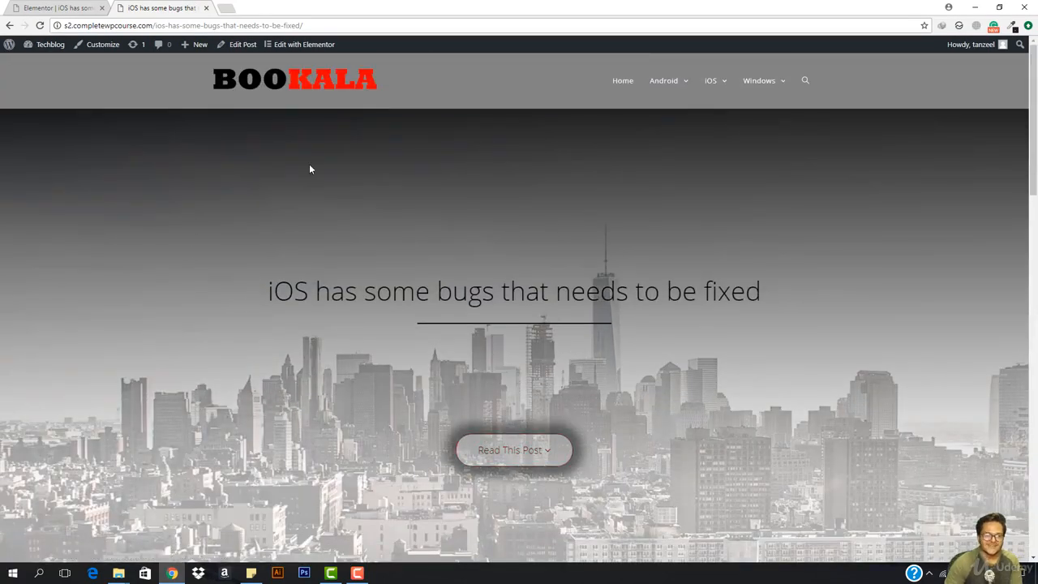
click(513, 448)
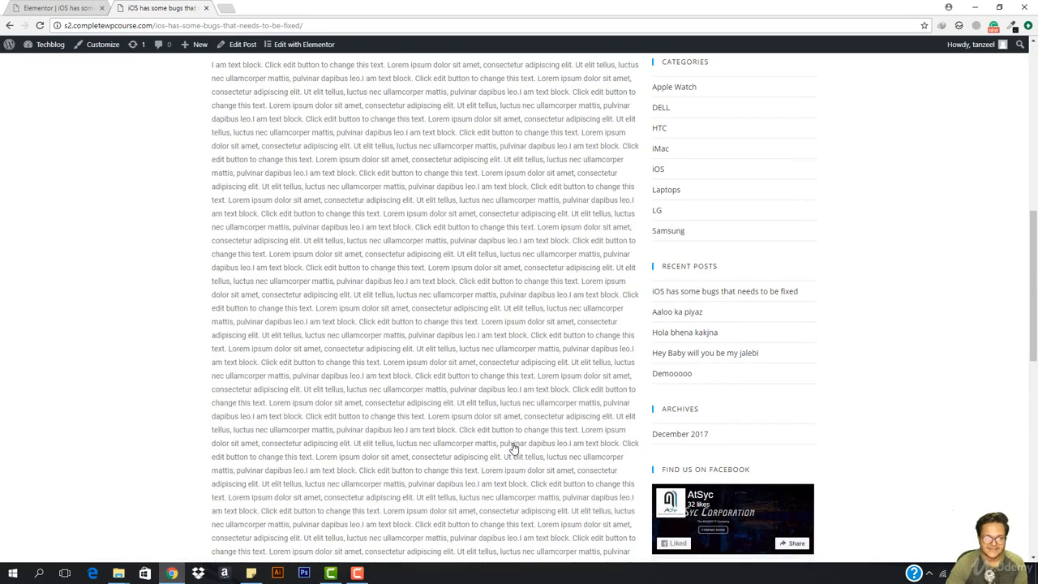
scroll(513, 449, up, 1)
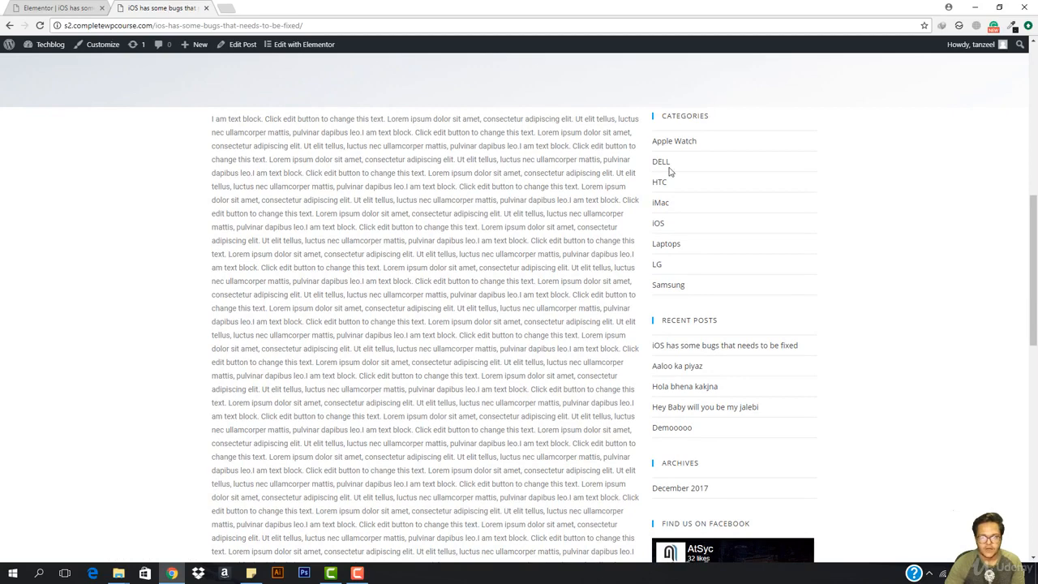
scroll(657, 311, down, 1)
scroll(196, 433, up, 4)
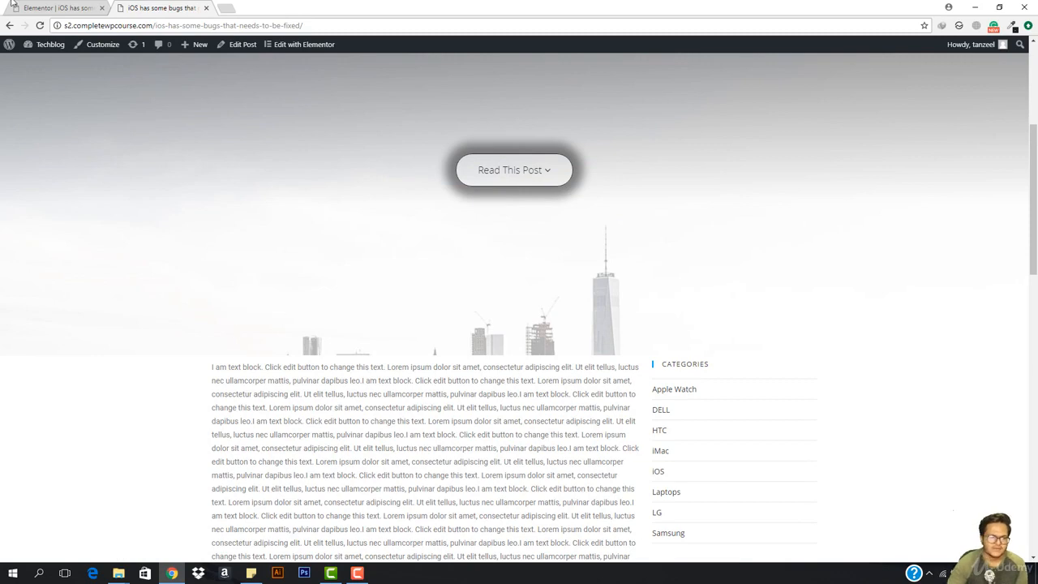
Back in the Elementor editor, unlink the margin values of the text-and-sidebar section and set its top margin to 90 px.
click(45, 8)
scroll(558, 195, down, 5)
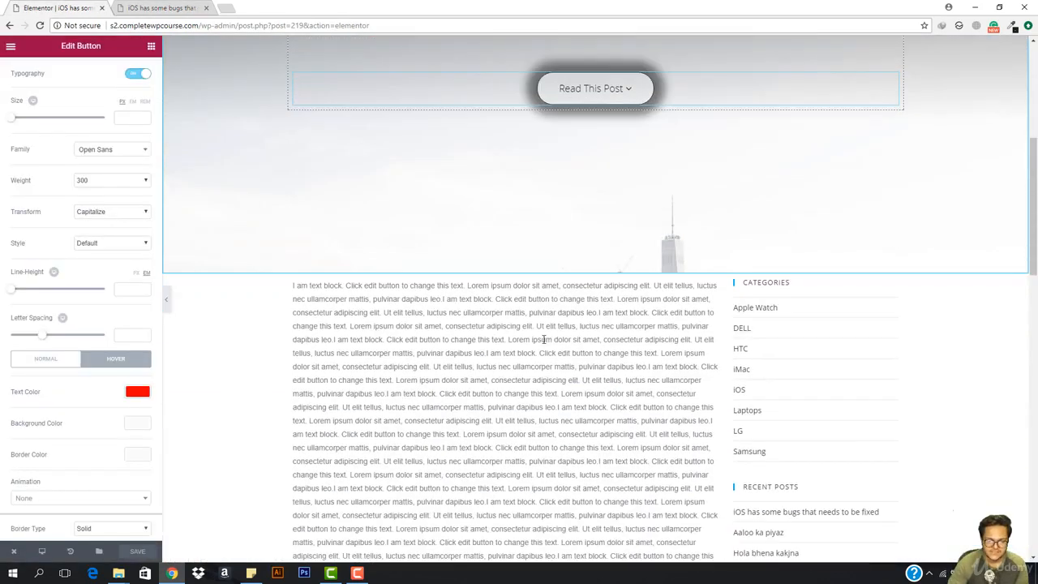
click(568, 167)
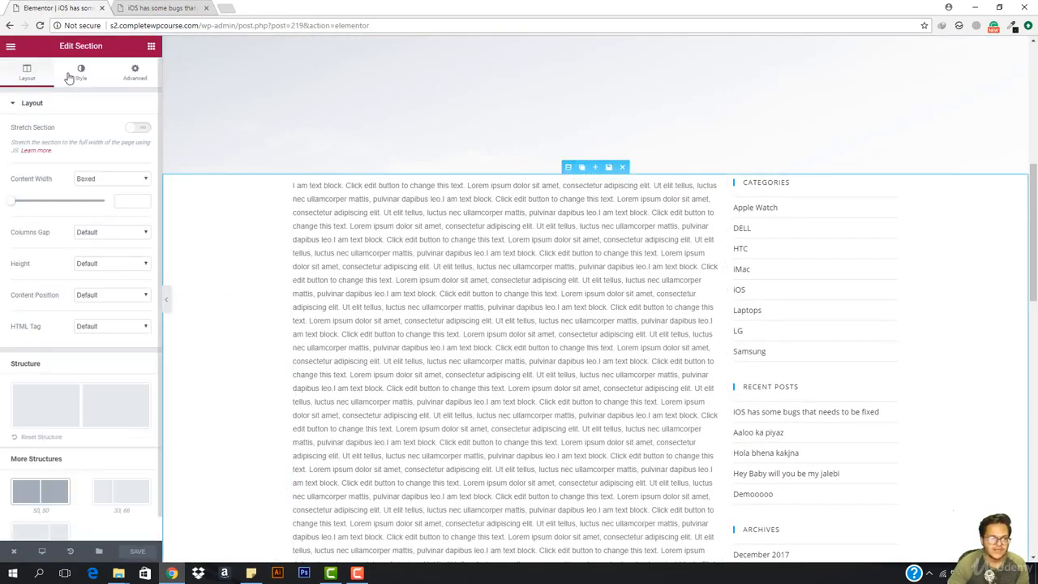
click(135, 73)
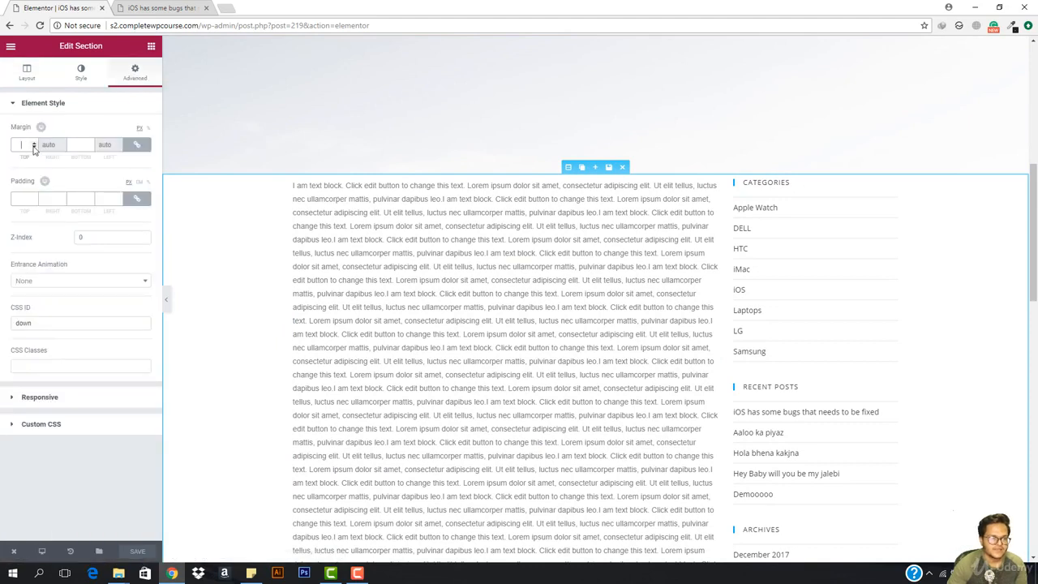
click(137, 145)
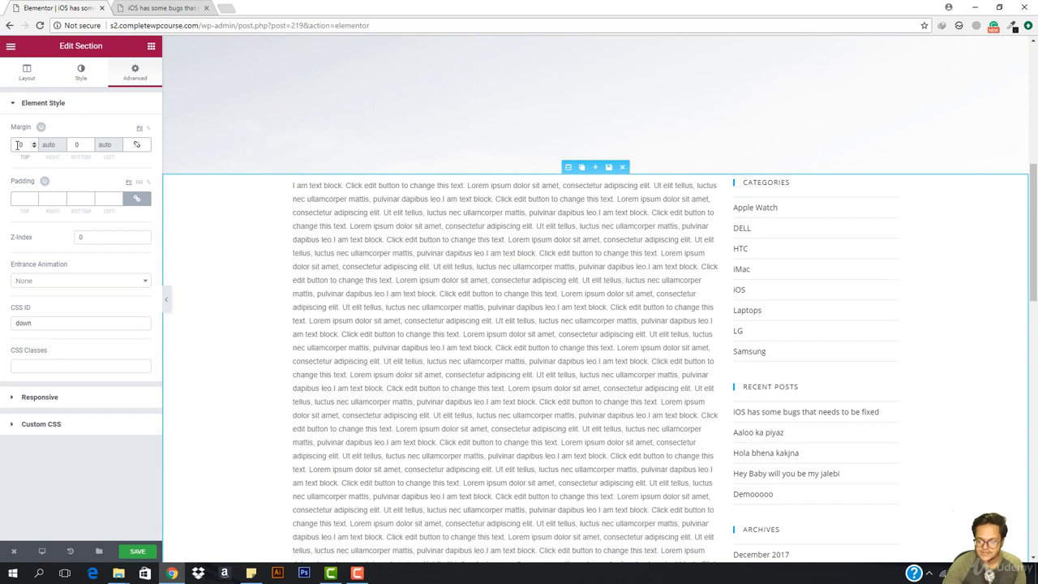
text(2)
key(BackSpace)
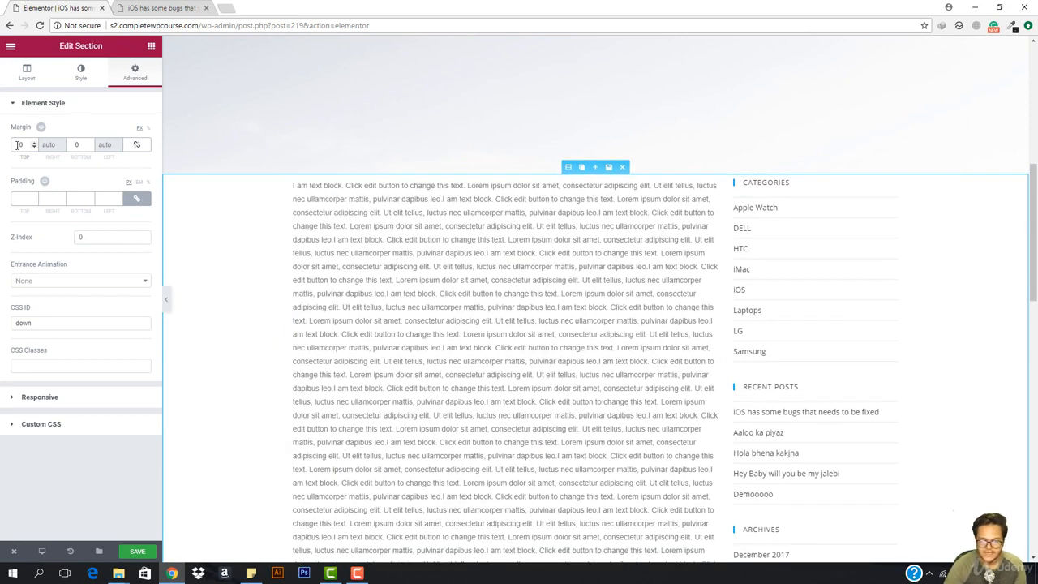
text(9)
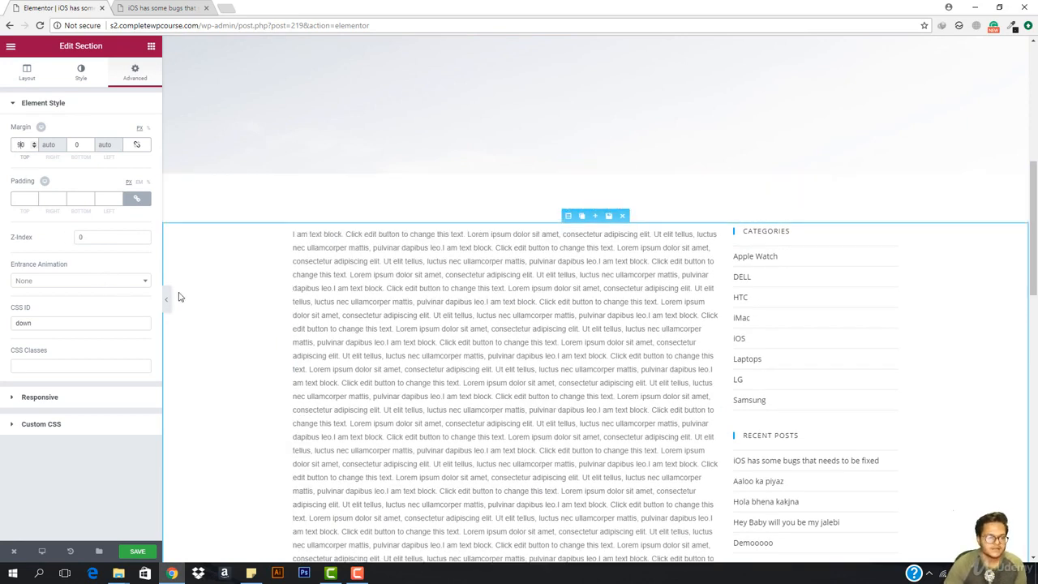
Preview the new spacing without the editing panel down to the copyright footer, and save the page.
click(167, 298)
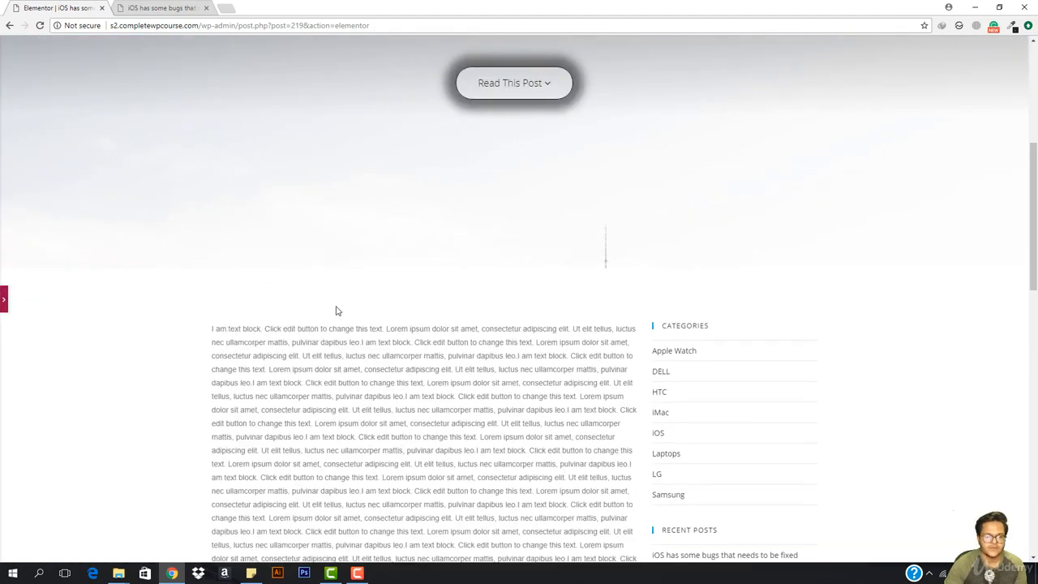
scroll(337, 311, down, 1)
scroll(244, 274, down, 3)
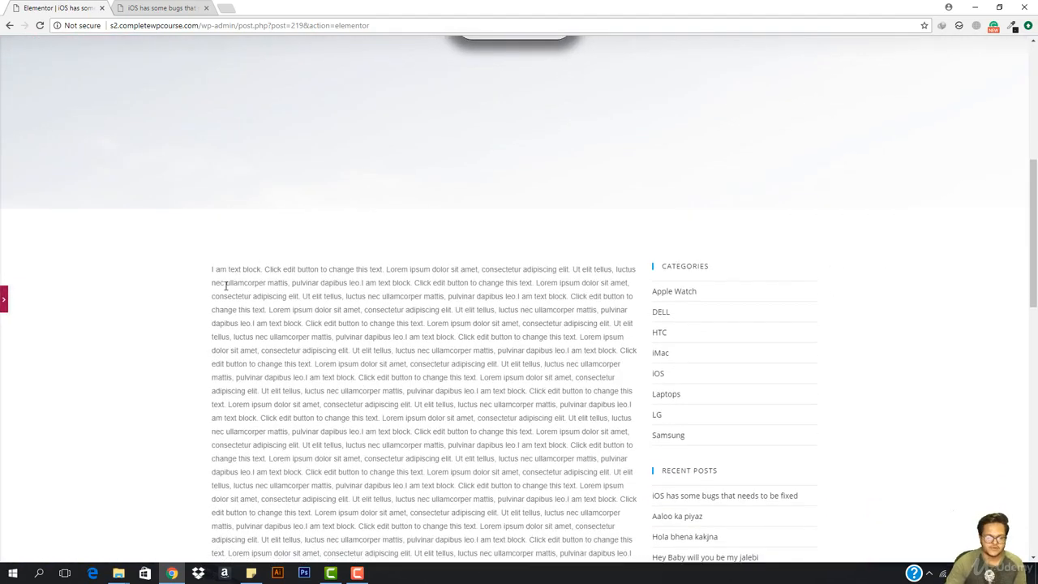
scroll(289, 261, down, 7)
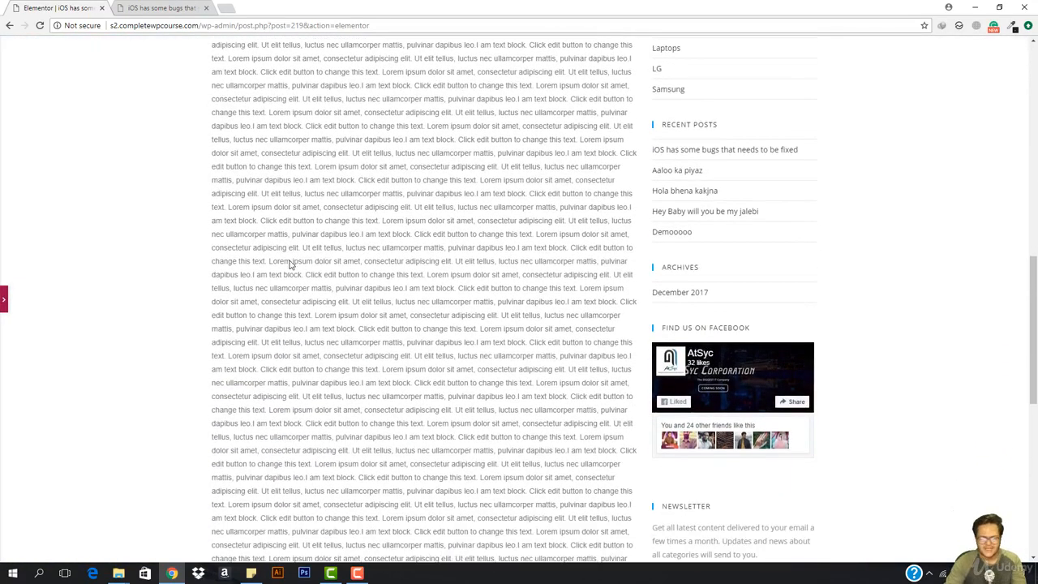
scroll(451, 519, down, 2)
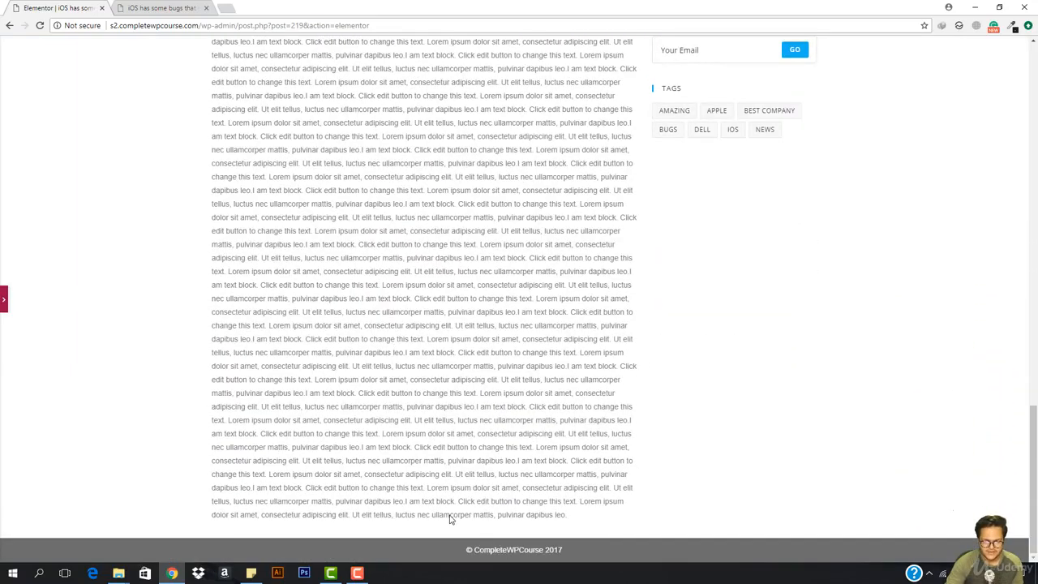
click(4, 302)
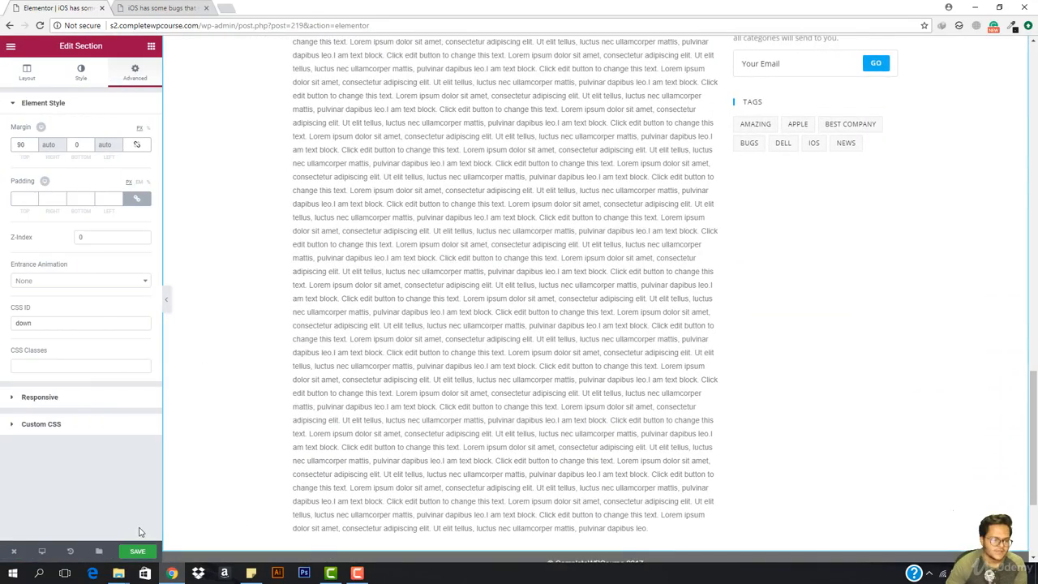
click(146, 551)
Reload the published post in the other browser tab, test the Read This Post link again and review the page down to the footer.
click(167, 8)
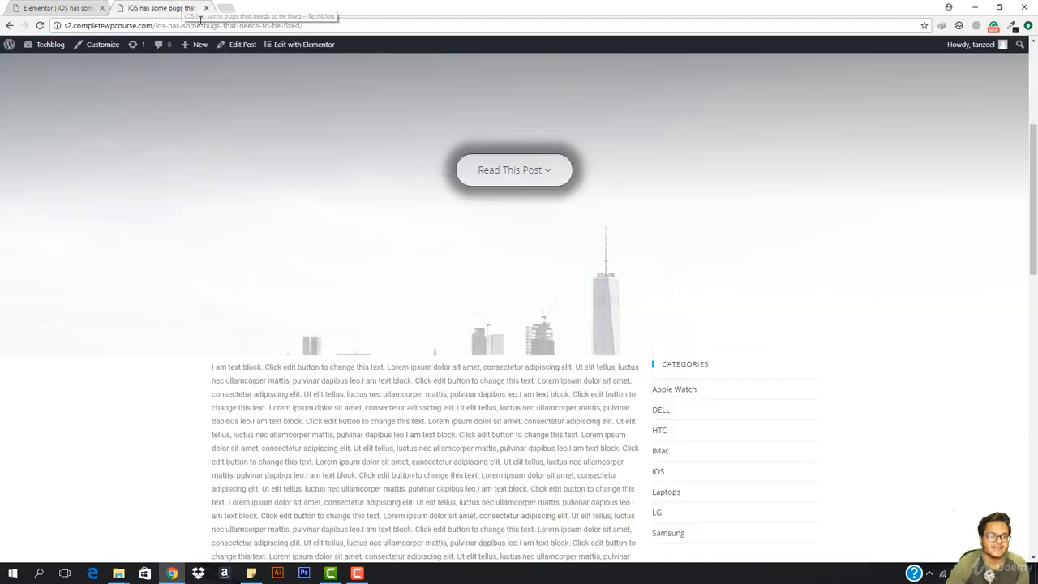
click(207, 25)
key(Return)
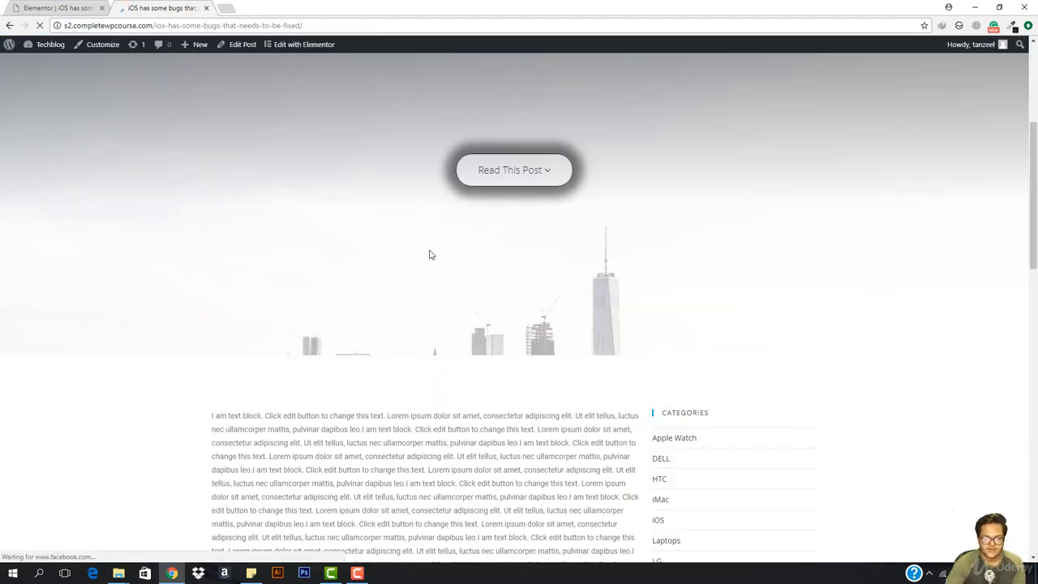
scroll(425, 320, up, 5)
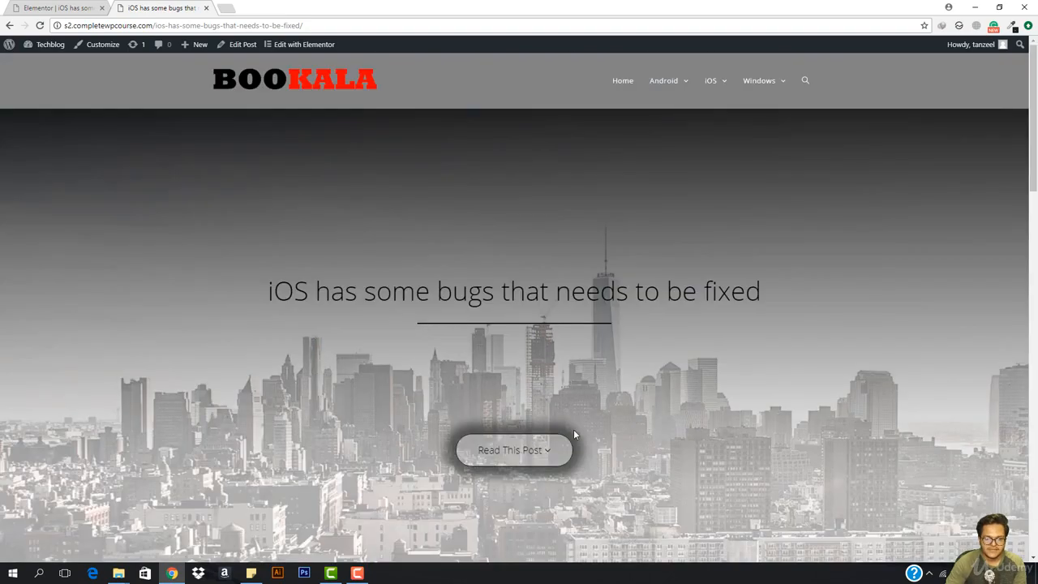
click(536, 448)
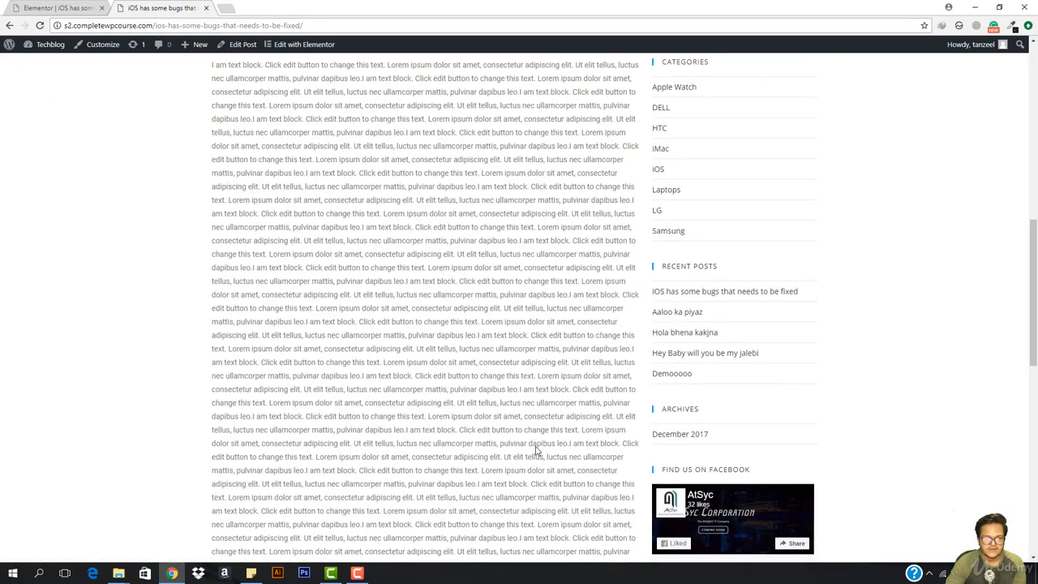
scroll(482, 431, up, 1)
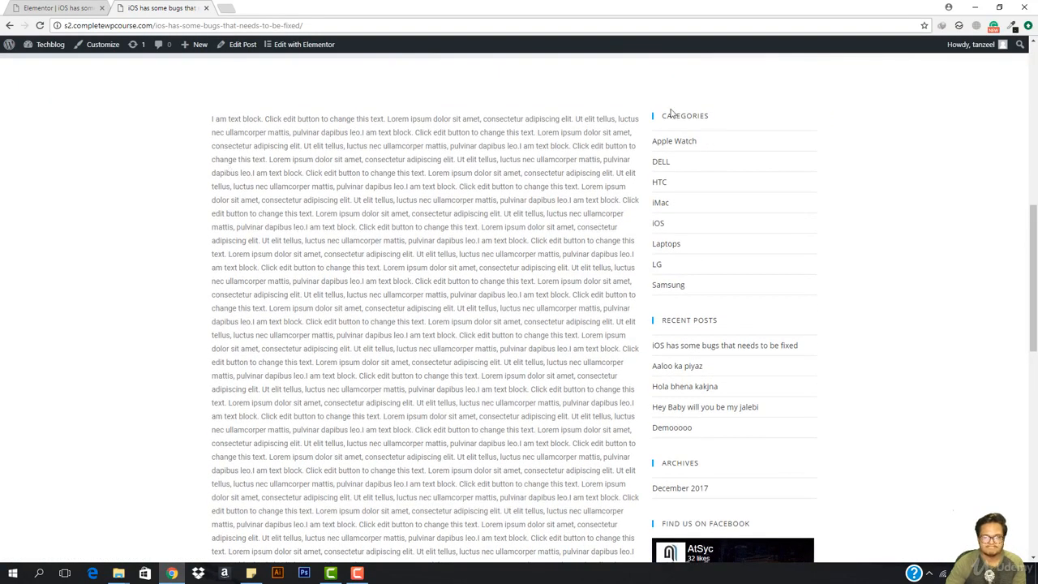
scroll(671, 113, down, 10)
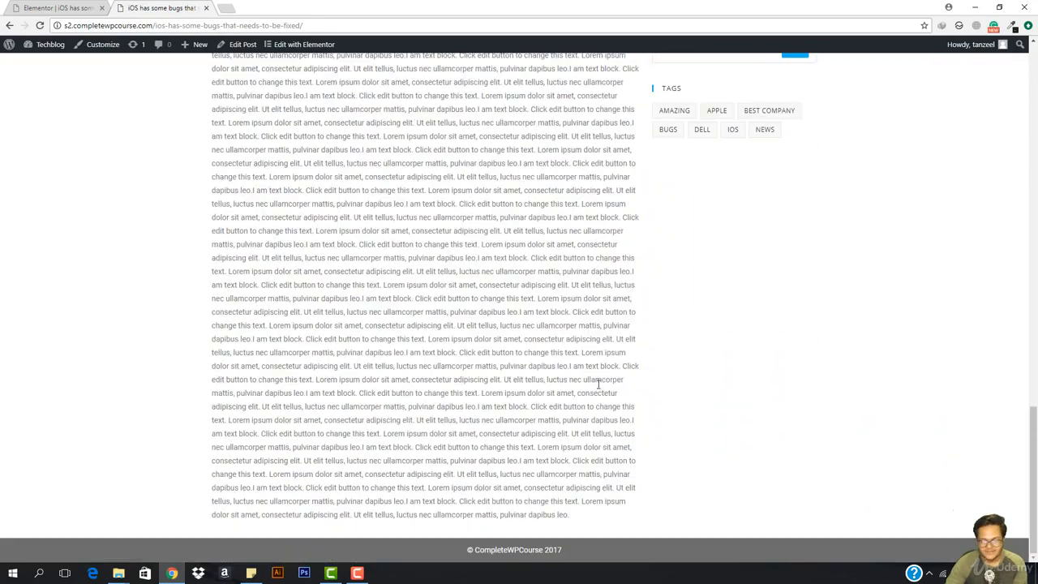
scroll(552, 499, up, 15)
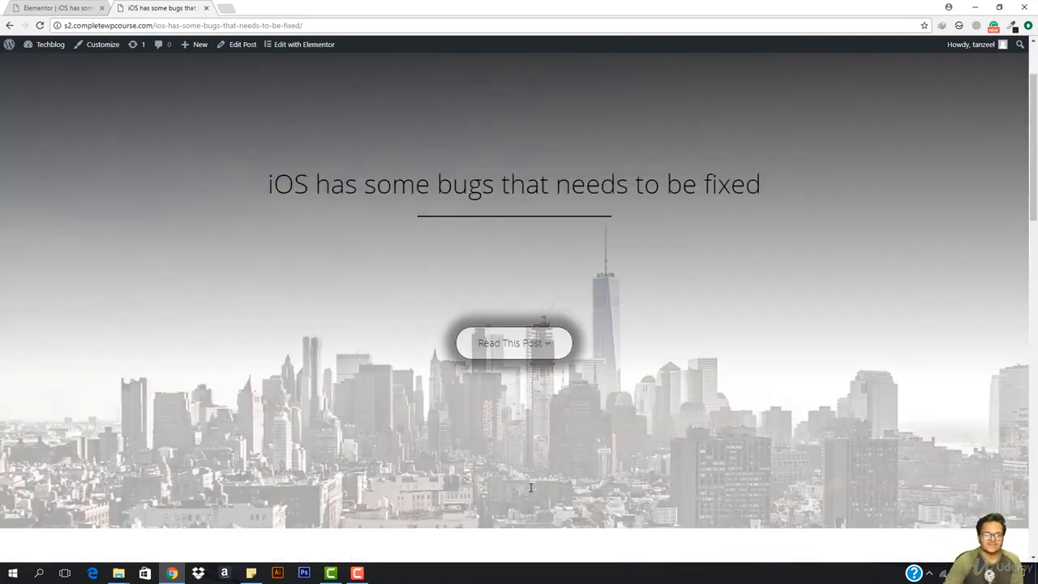